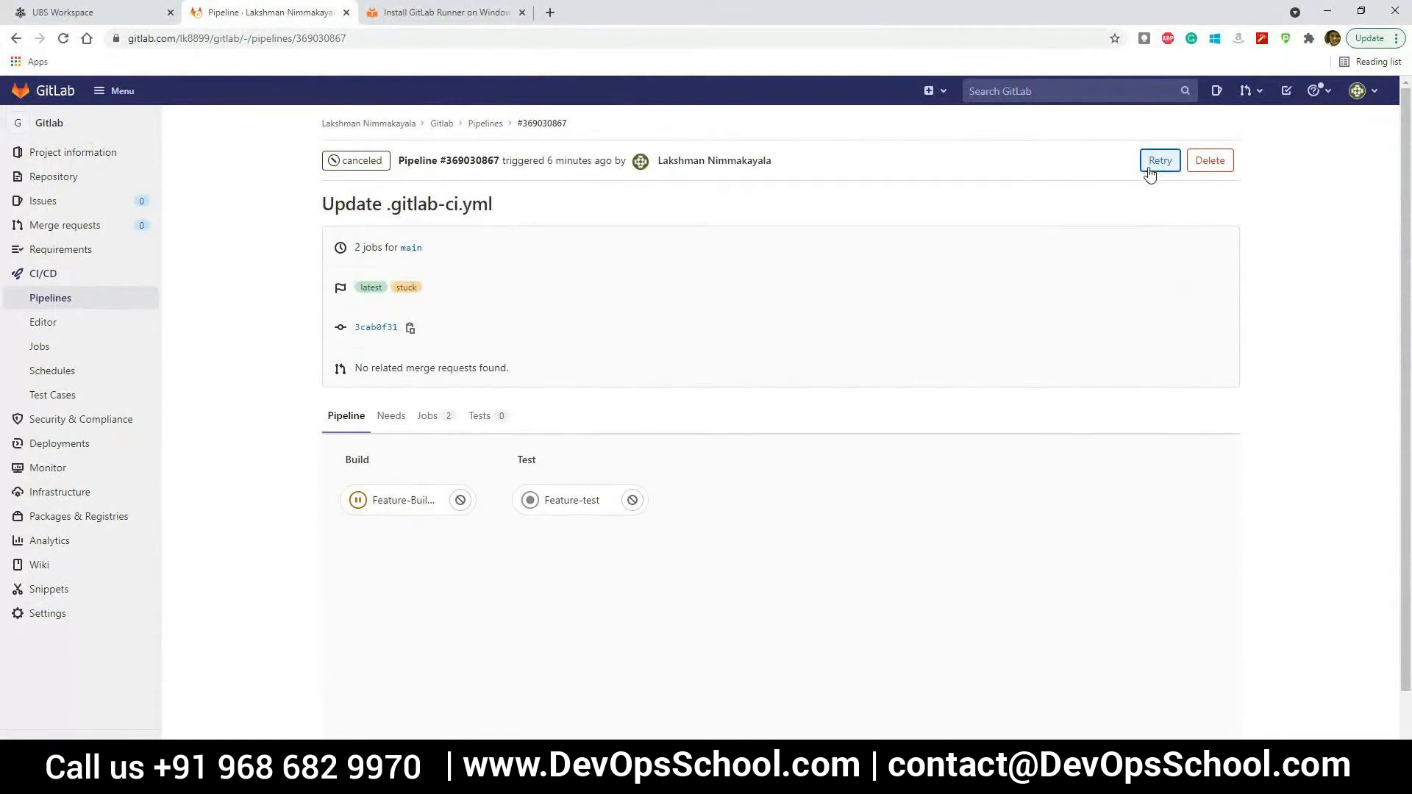
# Try to run a new pipeline for the Gut-Training branch
pyautogui.click(16, 39)
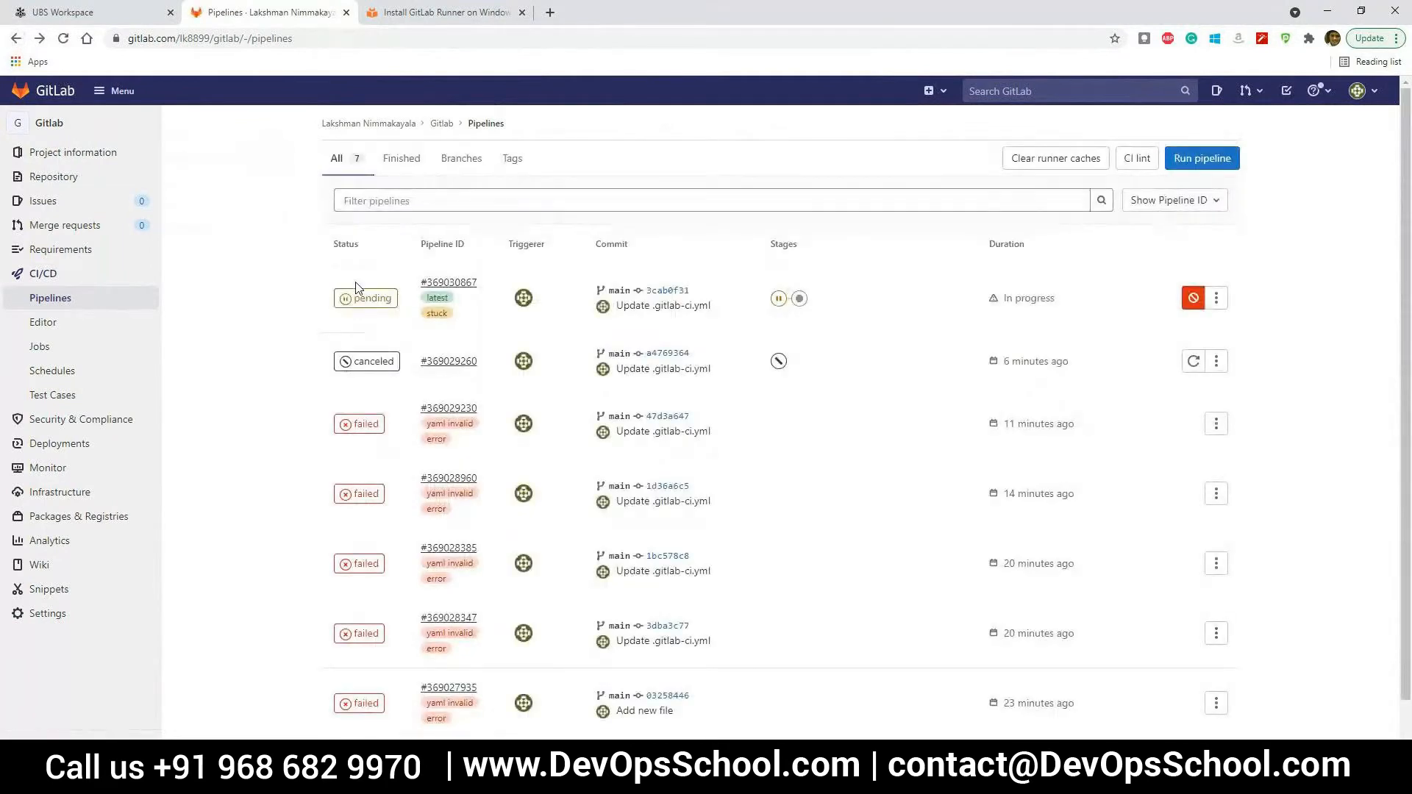
pyautogui.click(1175, 163)
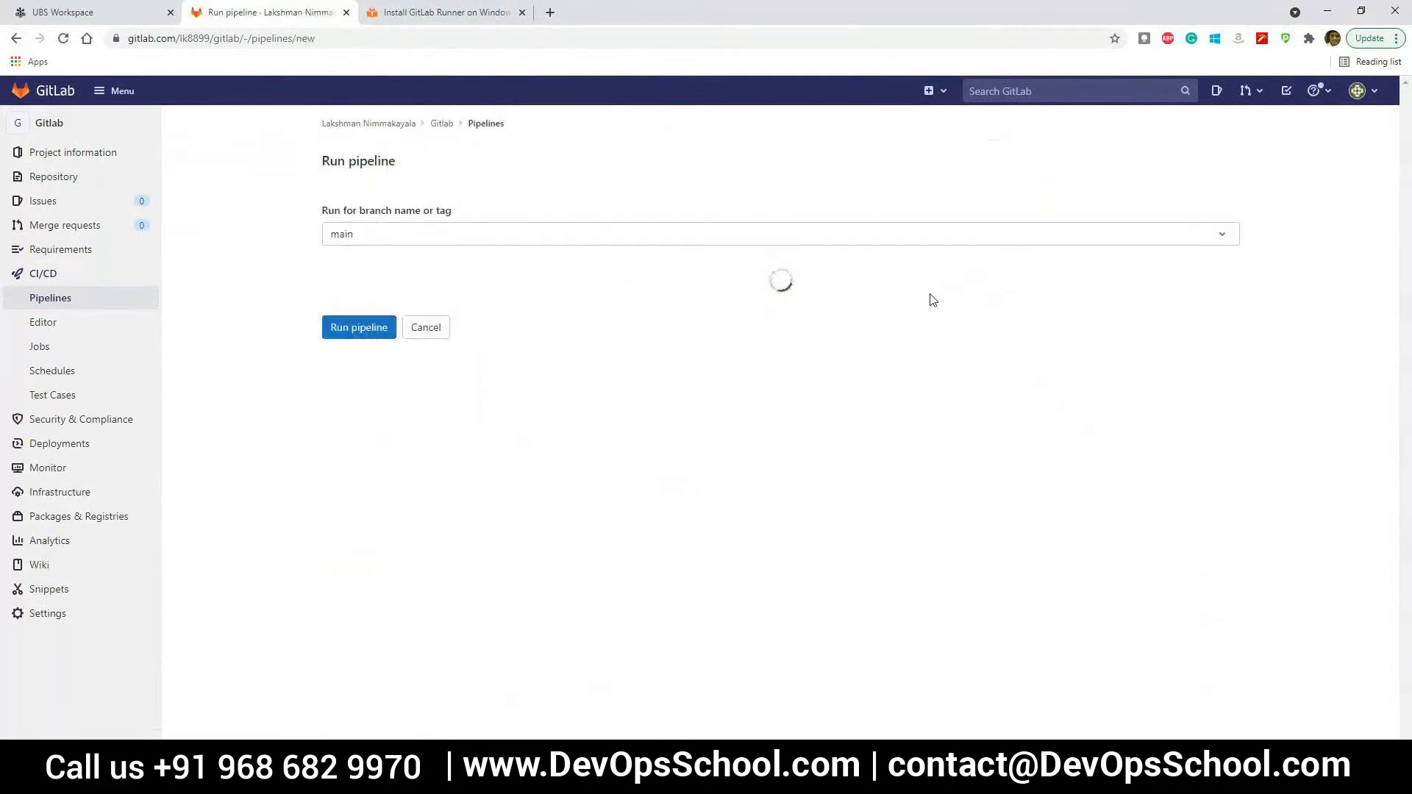
pyautogui.click(722, 240)
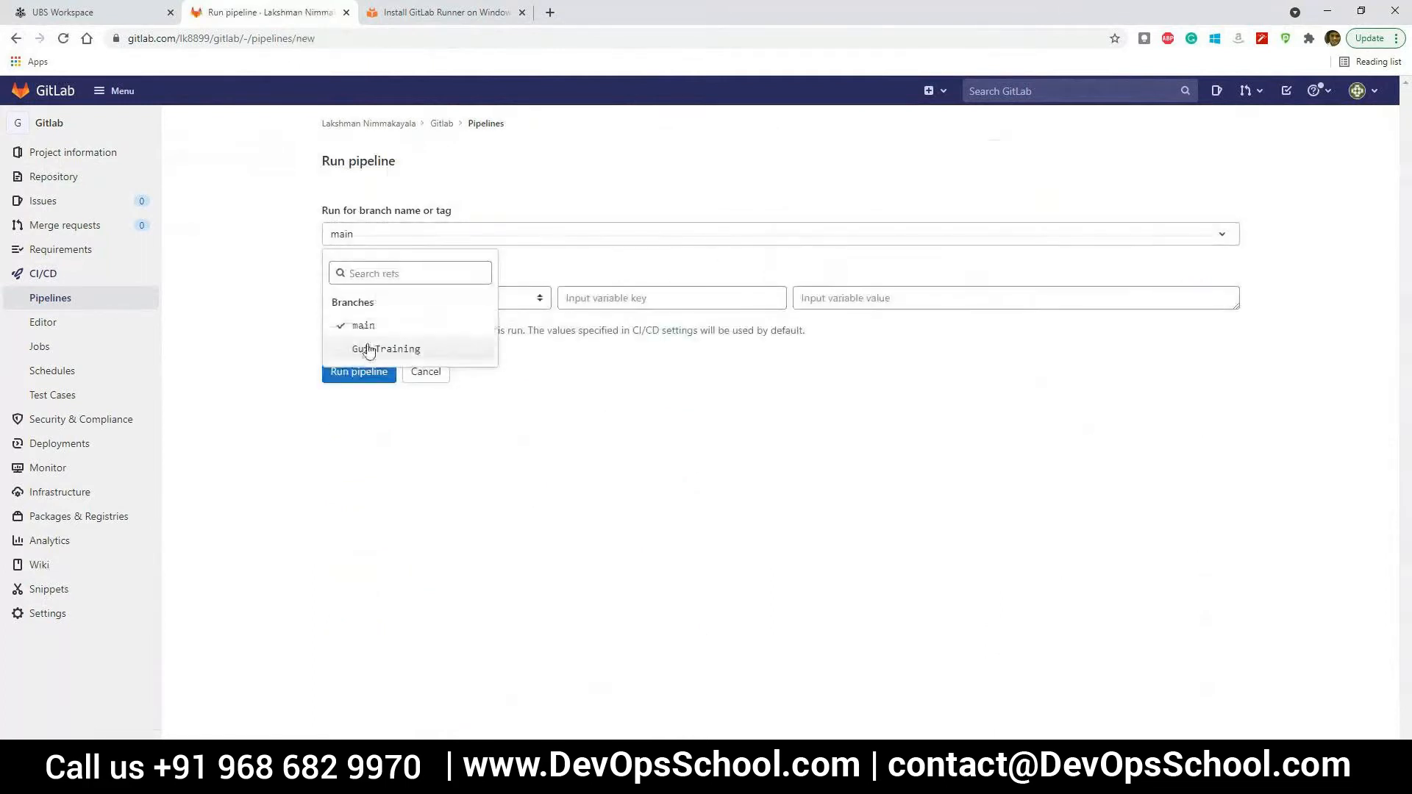
pyautogui.click(406, 350)
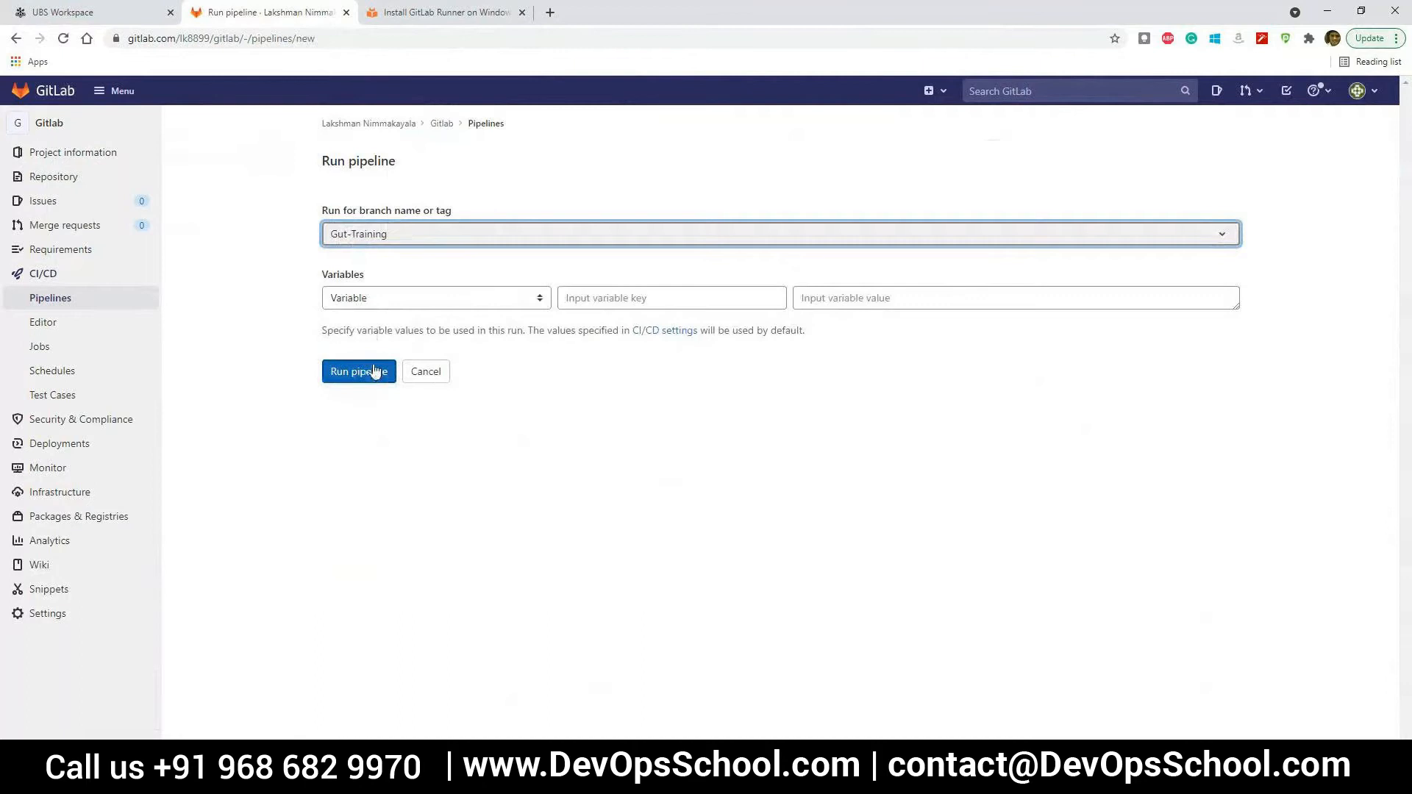
pyautogui.click(374, 373)
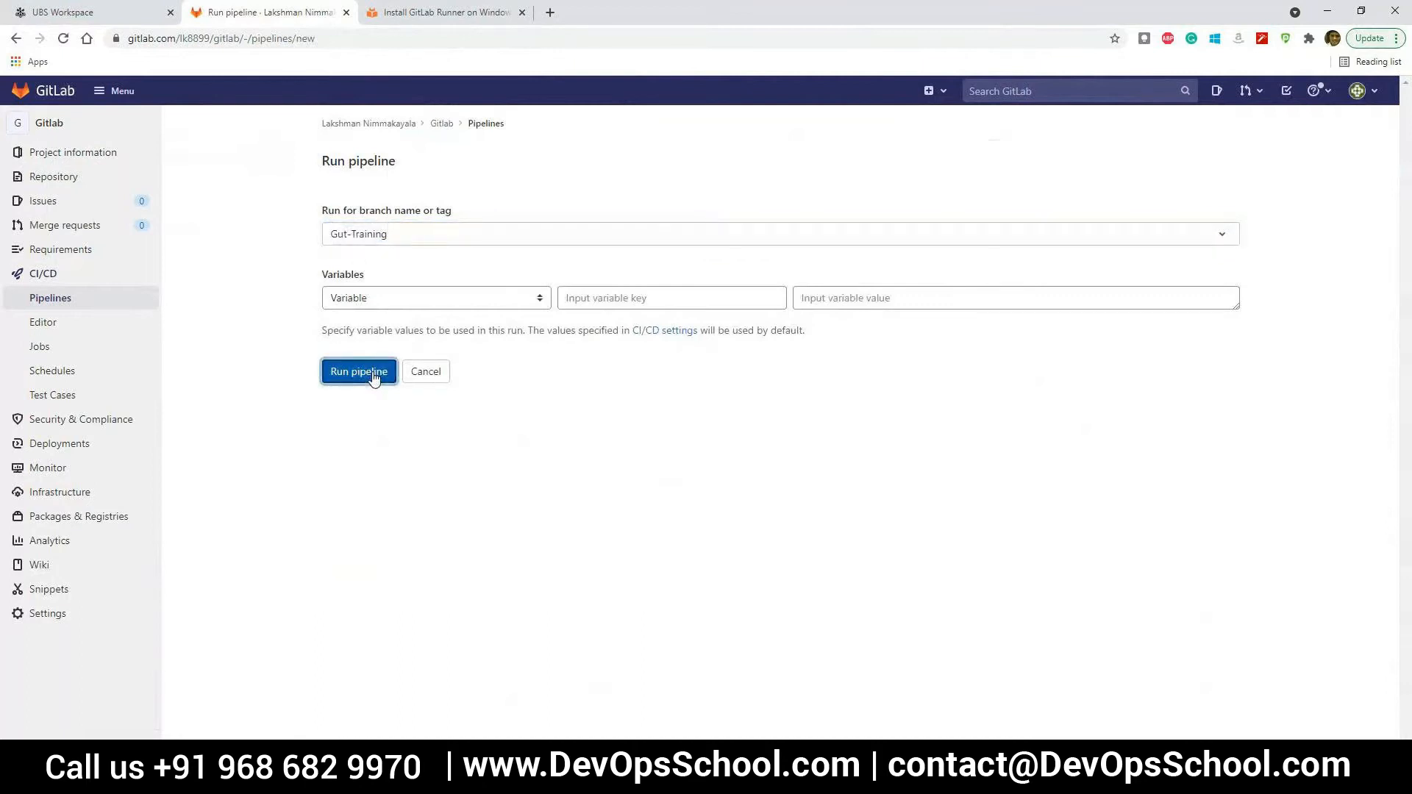
pyautogui.click(373, 374)
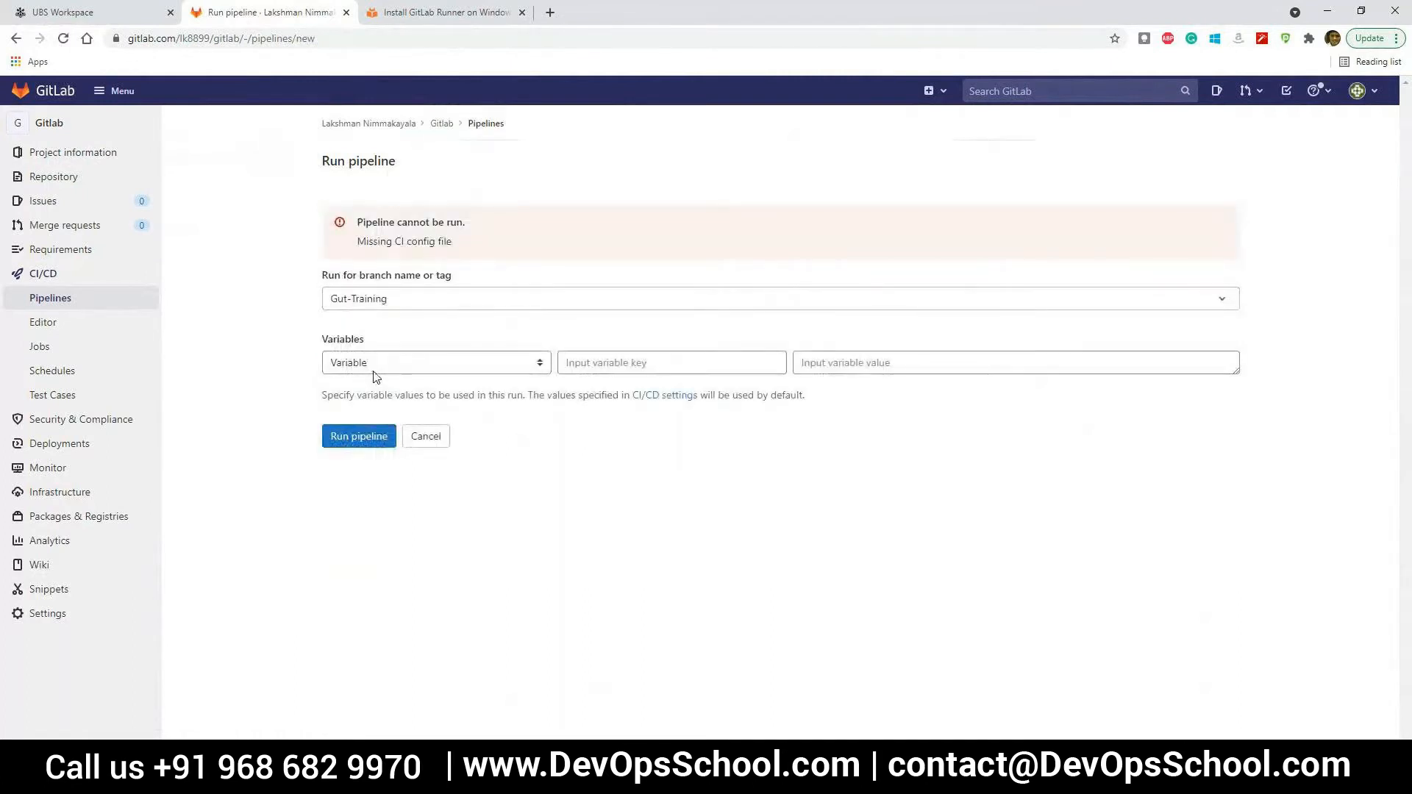
pyautogui.click(384, 366)
pyautogui.click(383, 365)
pyautogui.click(384, 366)
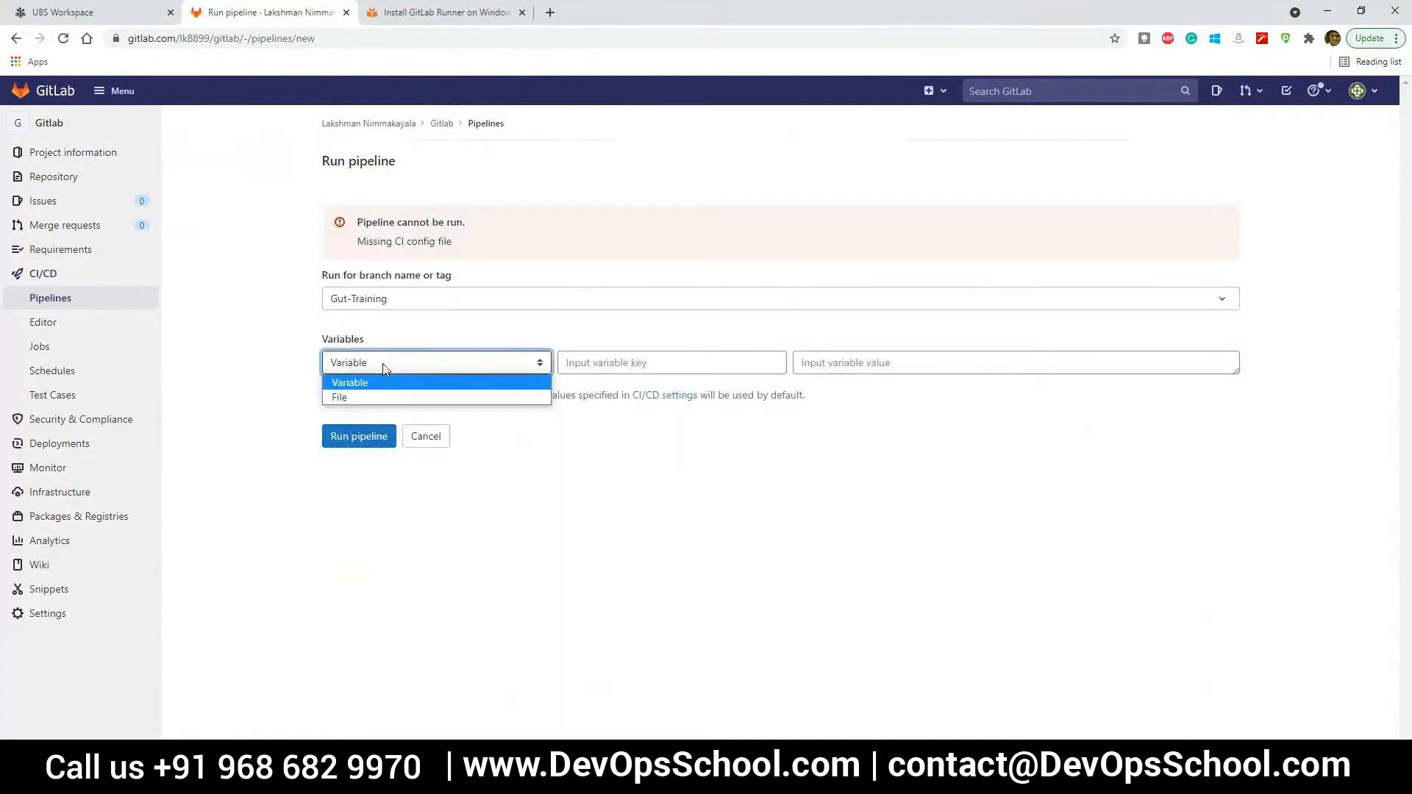
pyautogui.click(384, 365)
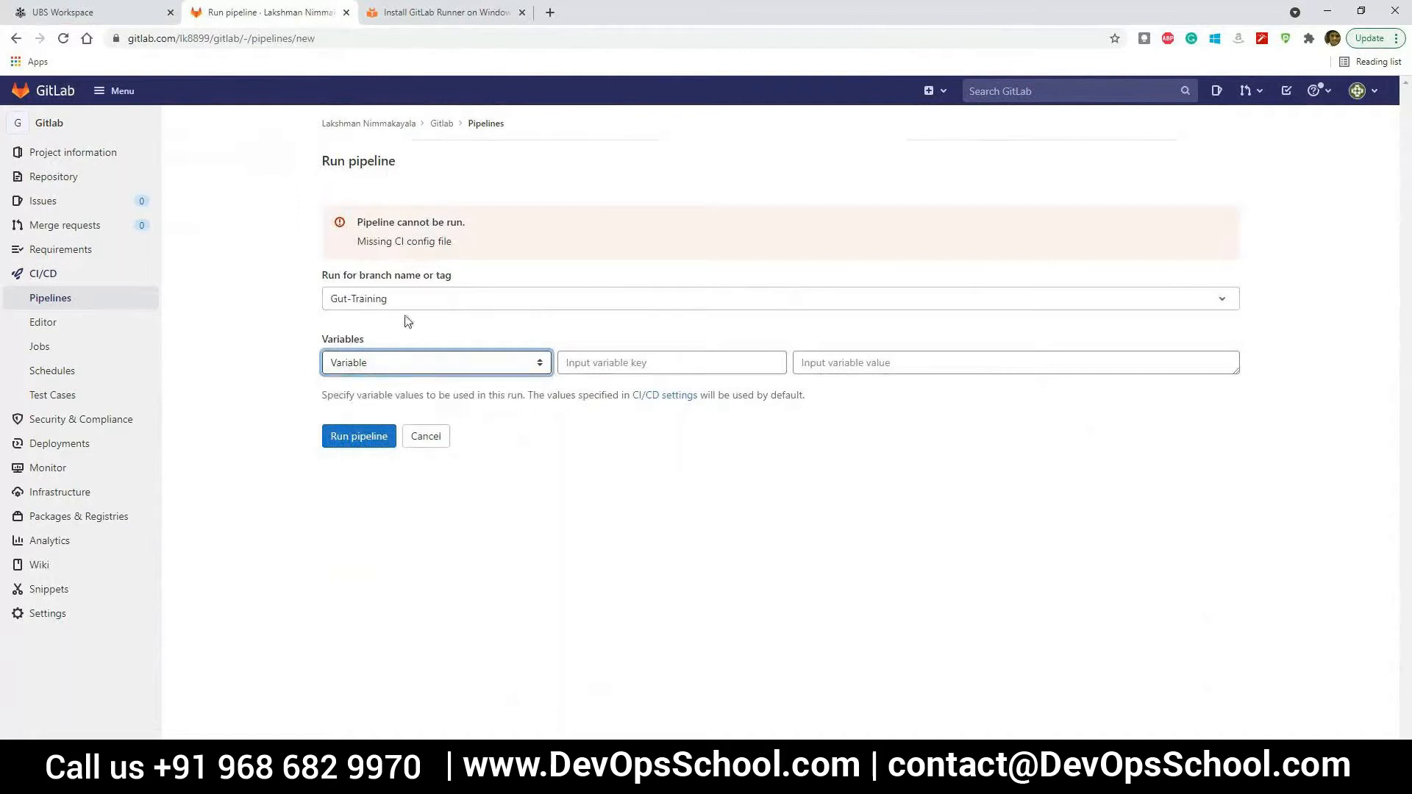
# Examine the repository files on the Gut-Training and main branches, looking for the .gitlab-ci.yml file
pyautogui.click(441, 125)
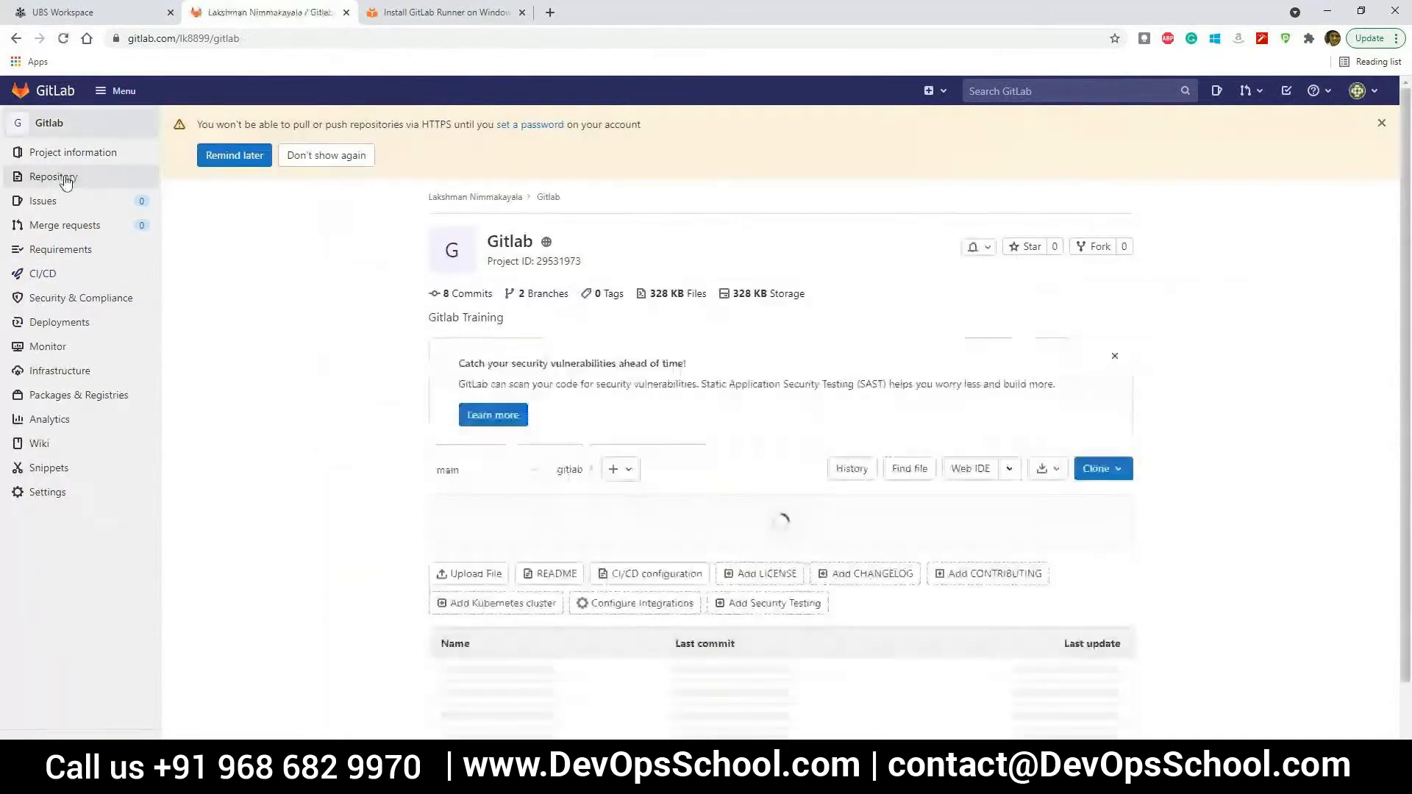
pyautogui.click(65, 178)
pyautogui.click(502, 169)
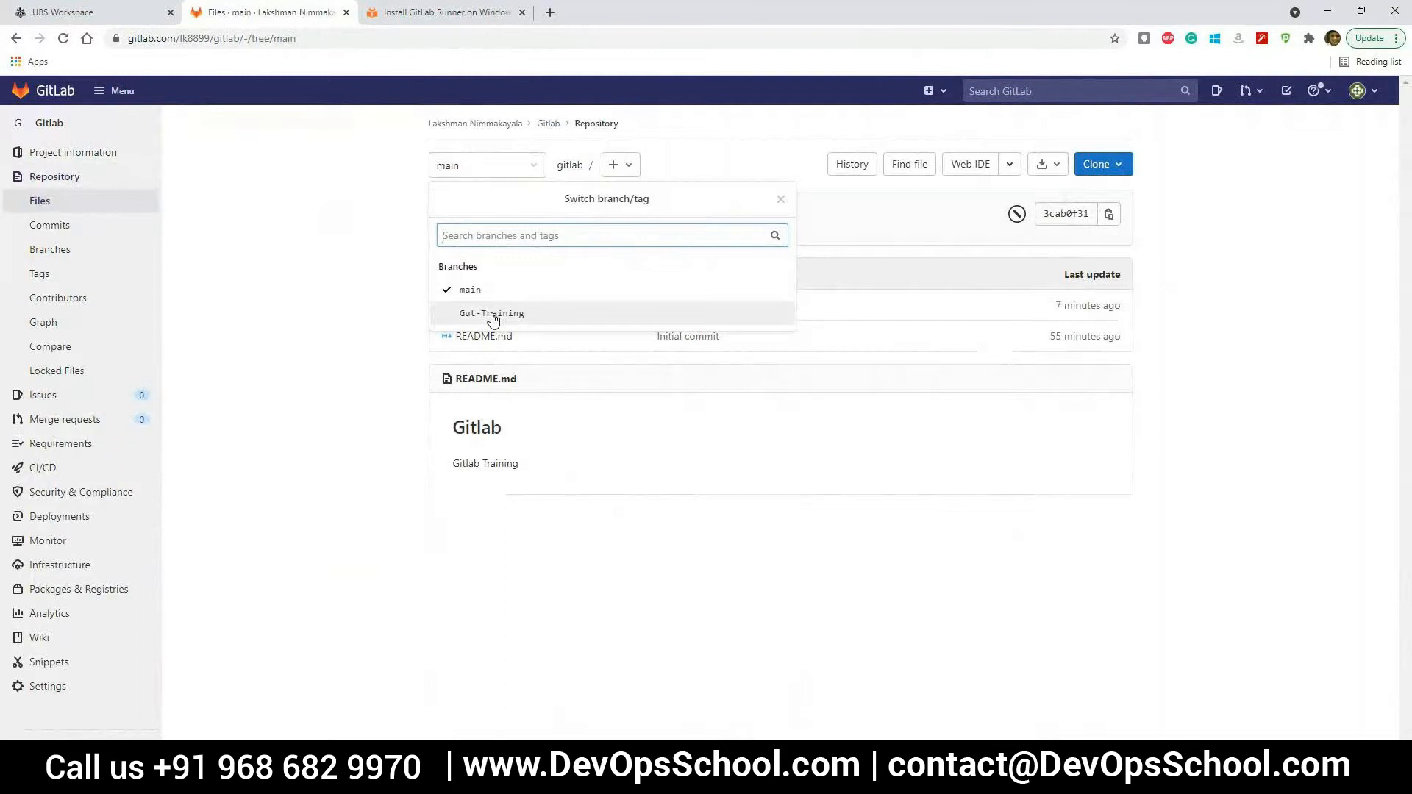
pyautogui.click(492, 315)
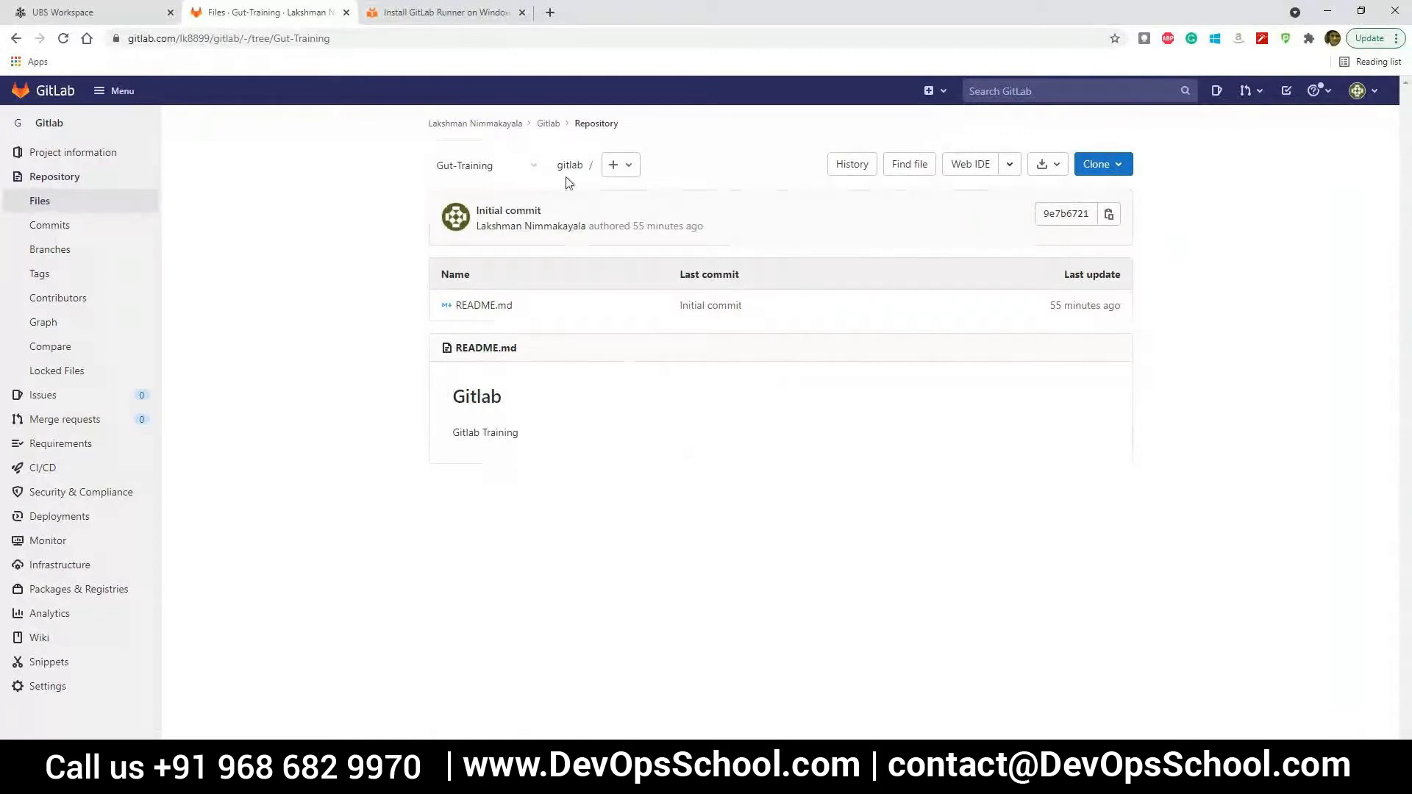
pyautogui.click(523, 179)
pyautogui.click(471, 290)
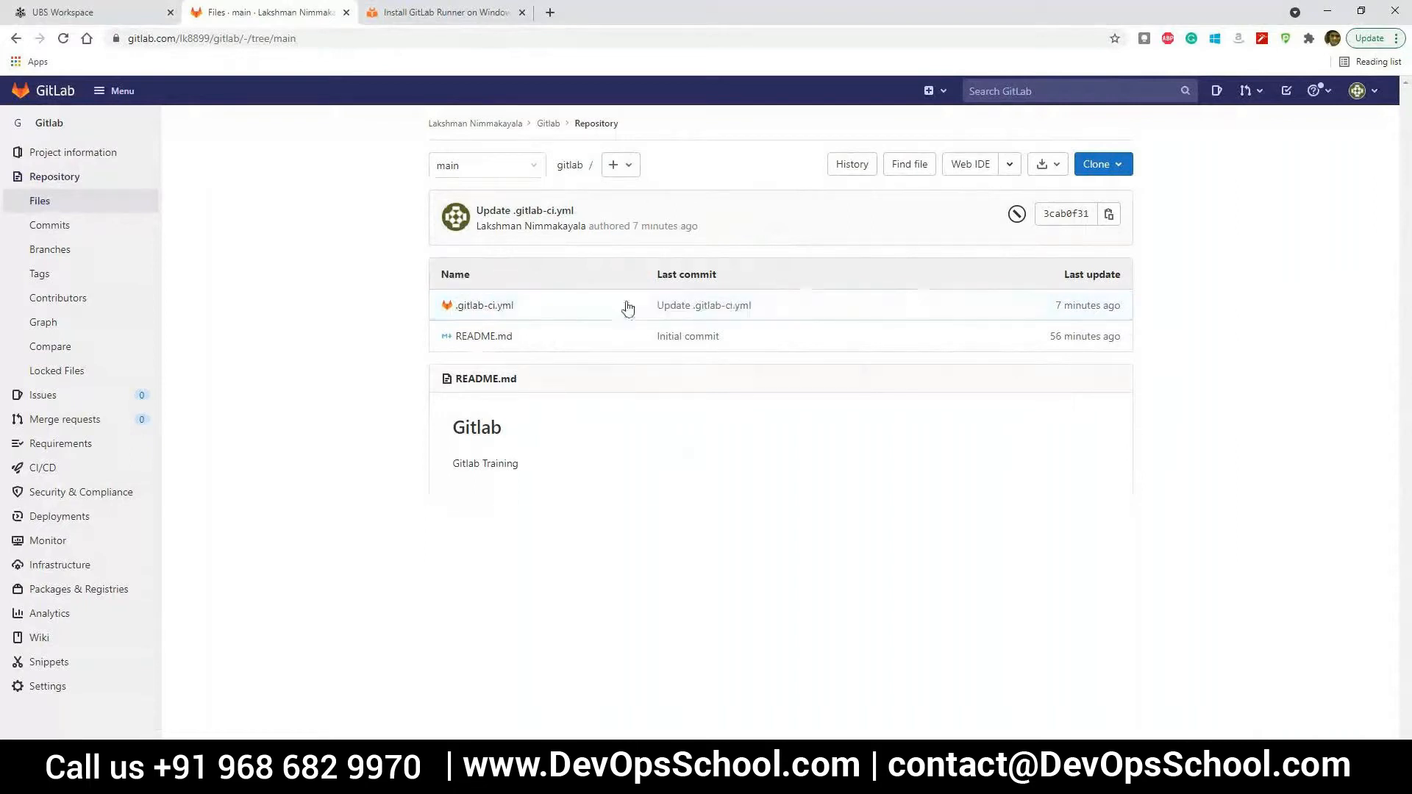
pyautogui.click(502, 307)
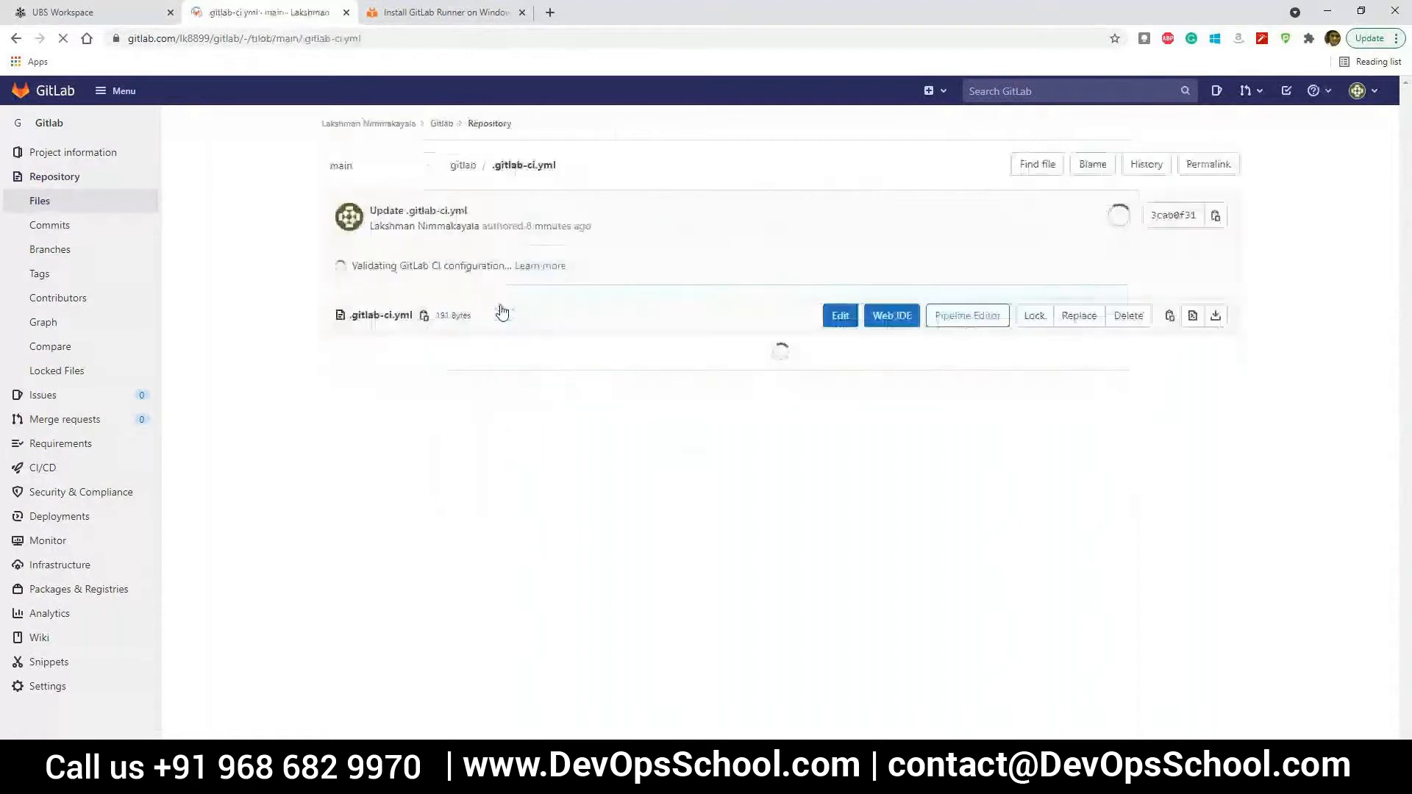
pyautogui.click(17, 39)
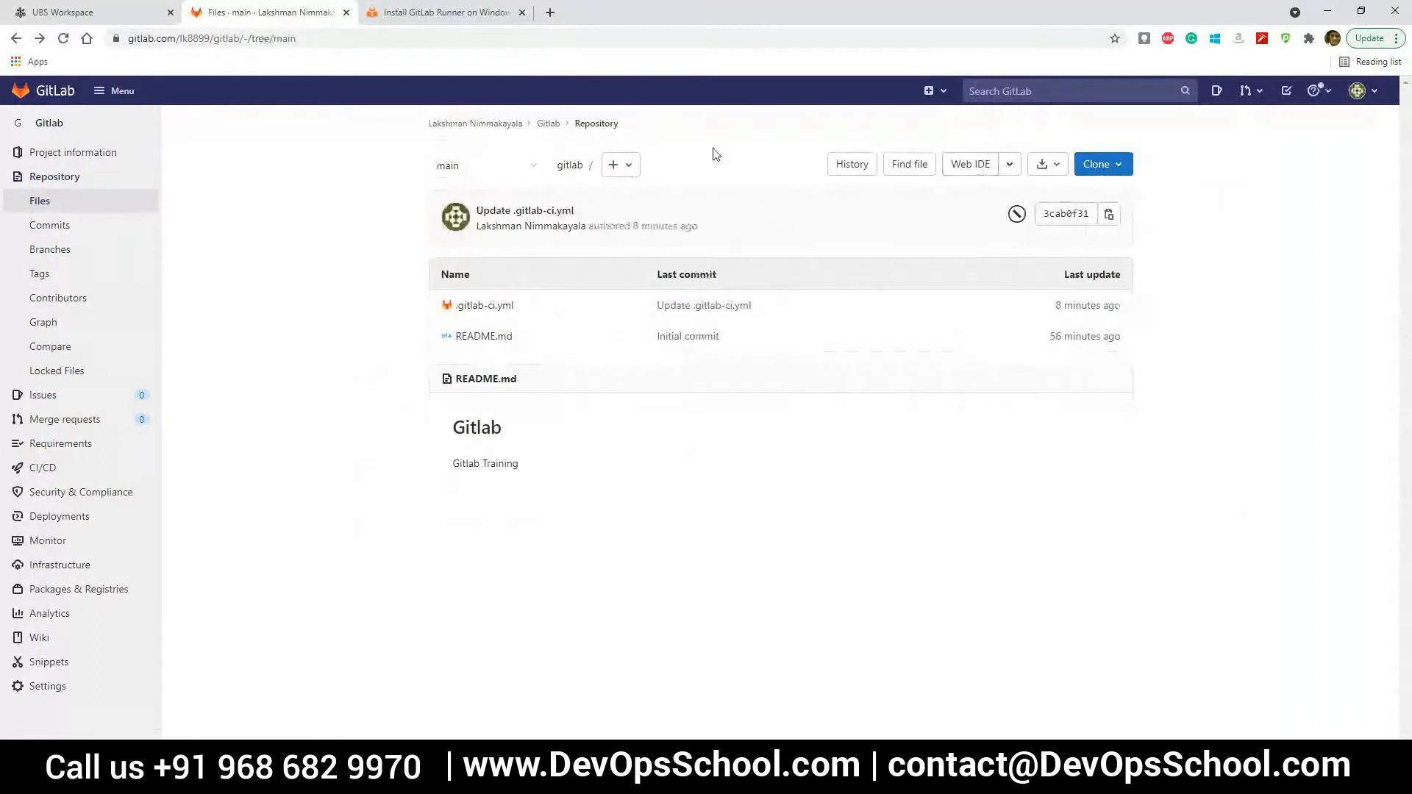
pyautogui.click(846, 169)
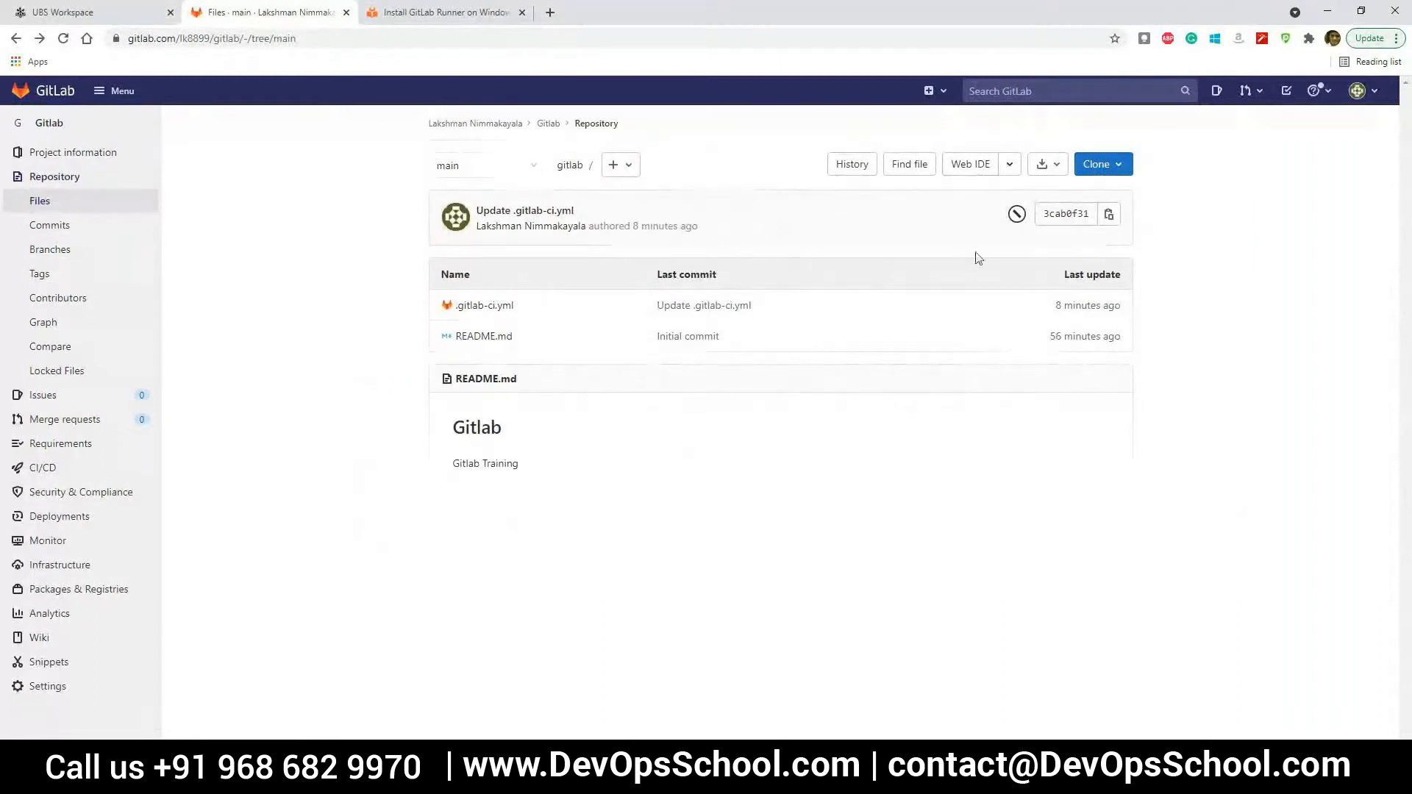
# Run a new pipeline on the main branch and inspect its Feature-Build-1 job and the list of stages
pyautogui.click(57, 466)
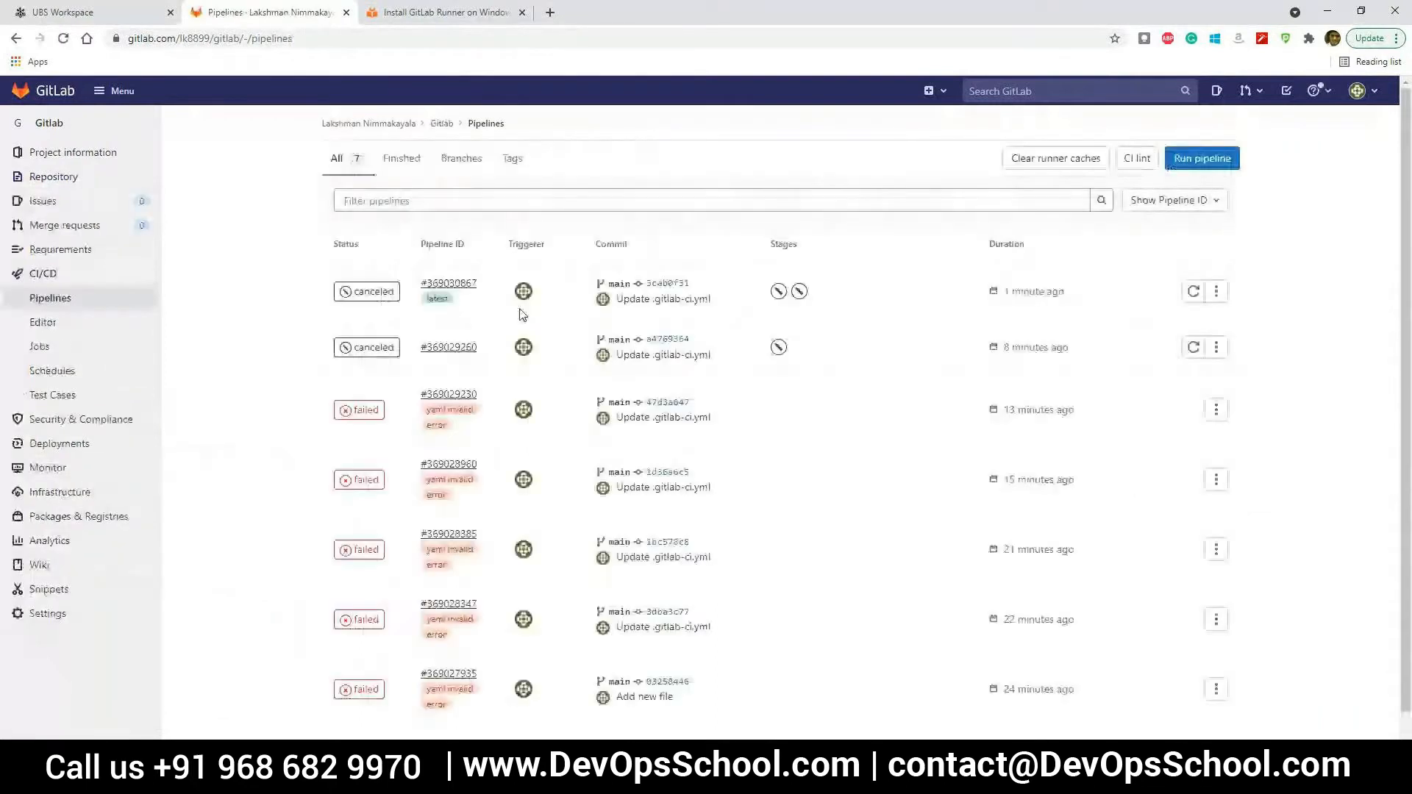
pyautogui.click(1201, 158)
pyautogui.click(373, 373)
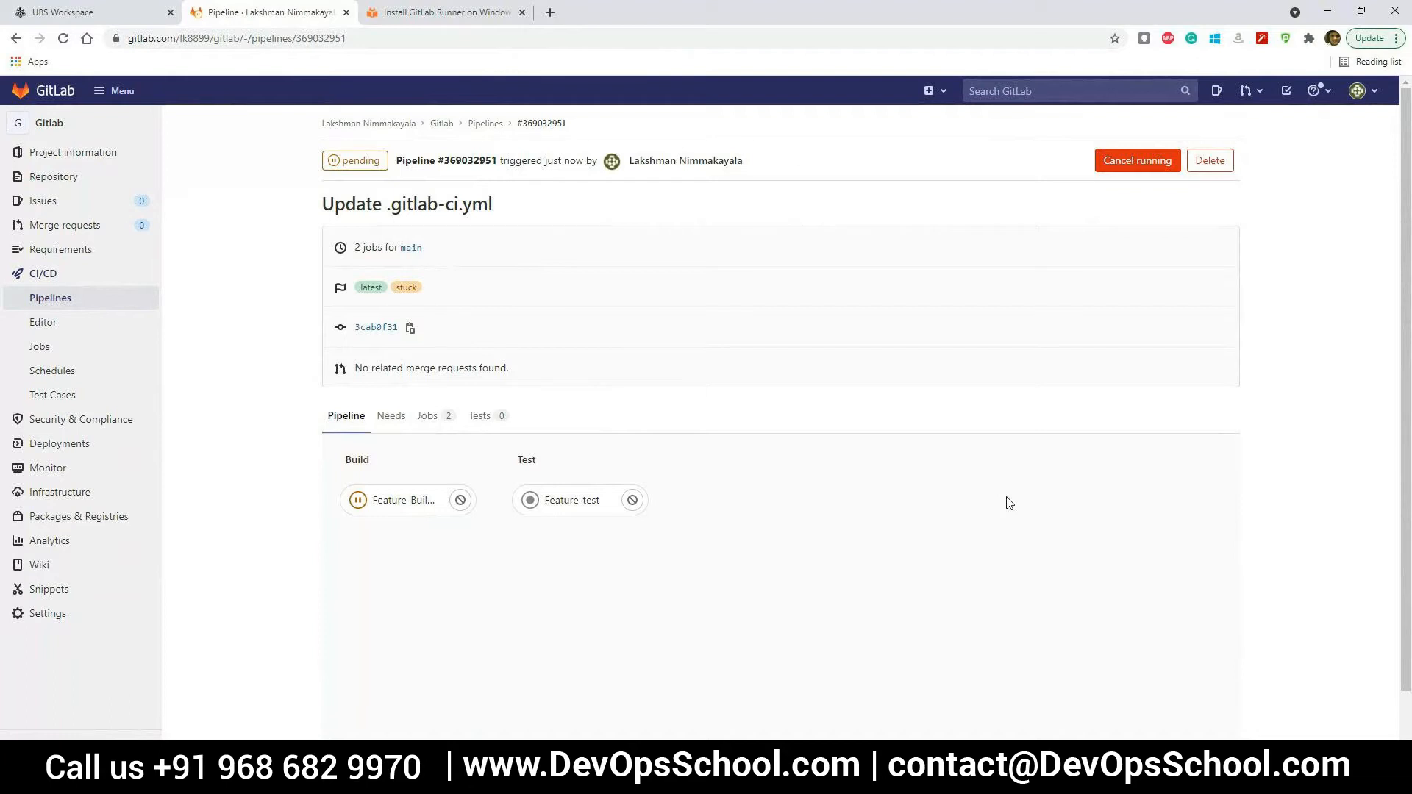
pyautogui.click(381, 501)
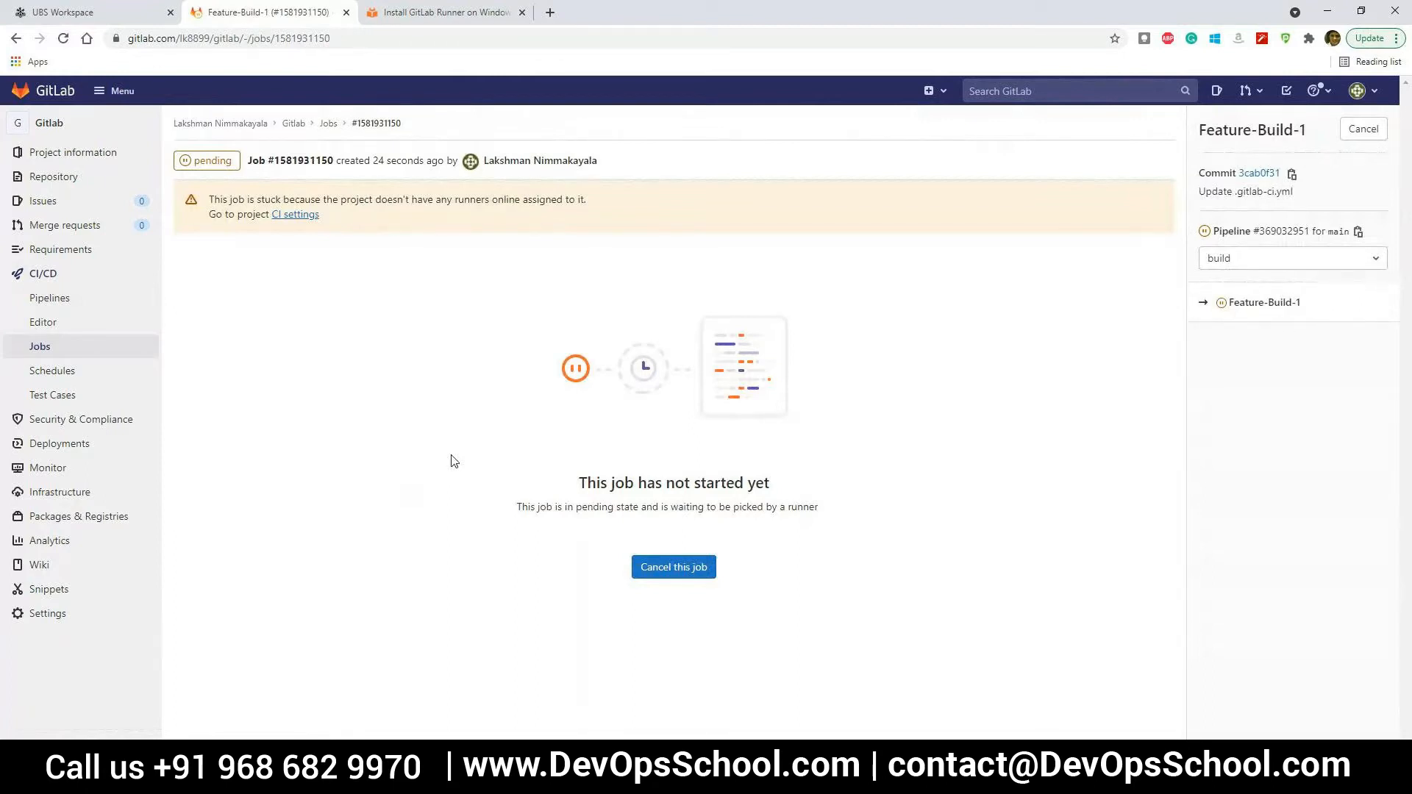
pyautogui.click(1351, 265)
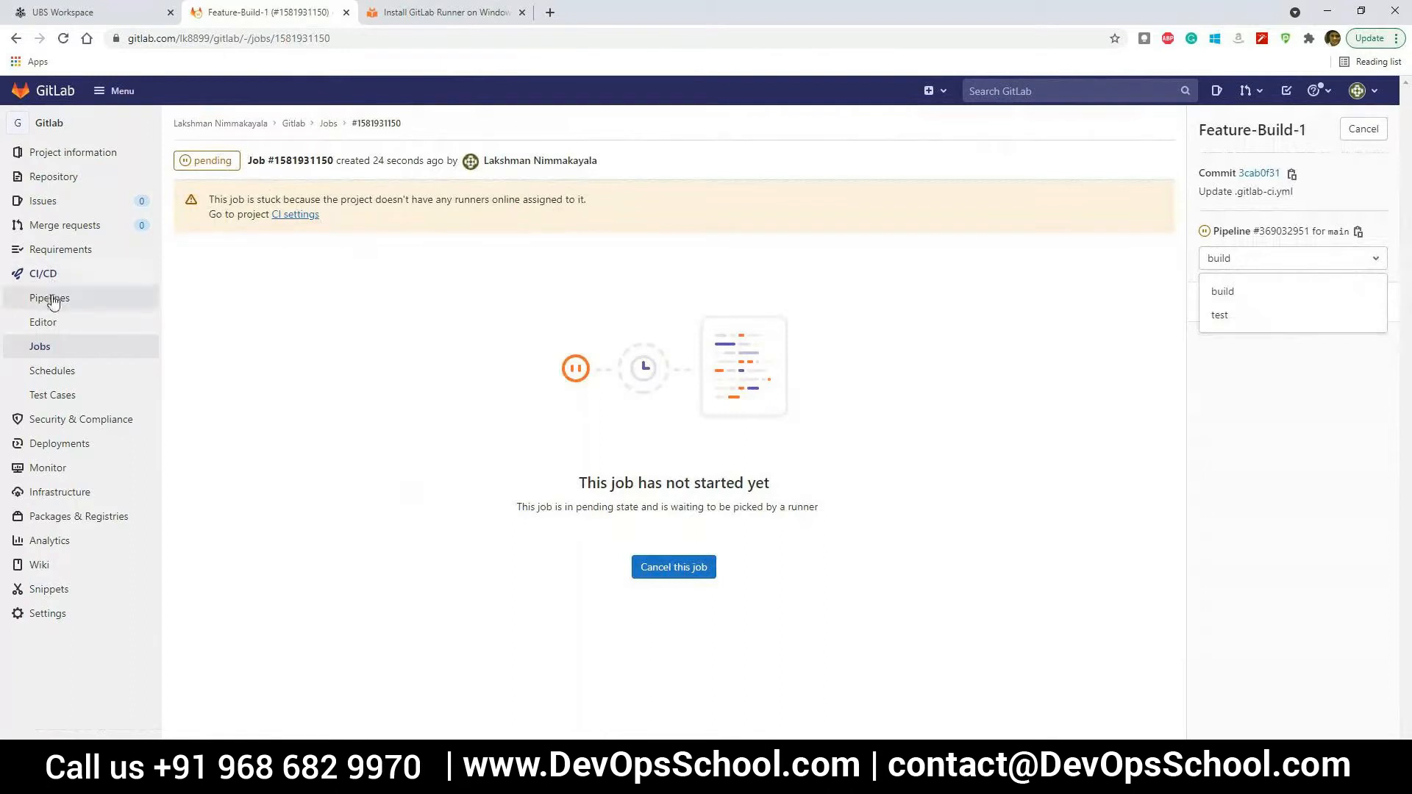
# Open the main branch's .gitlab-ci.yml file from the repository for editing
pyautogui.moveTo(55, 179)
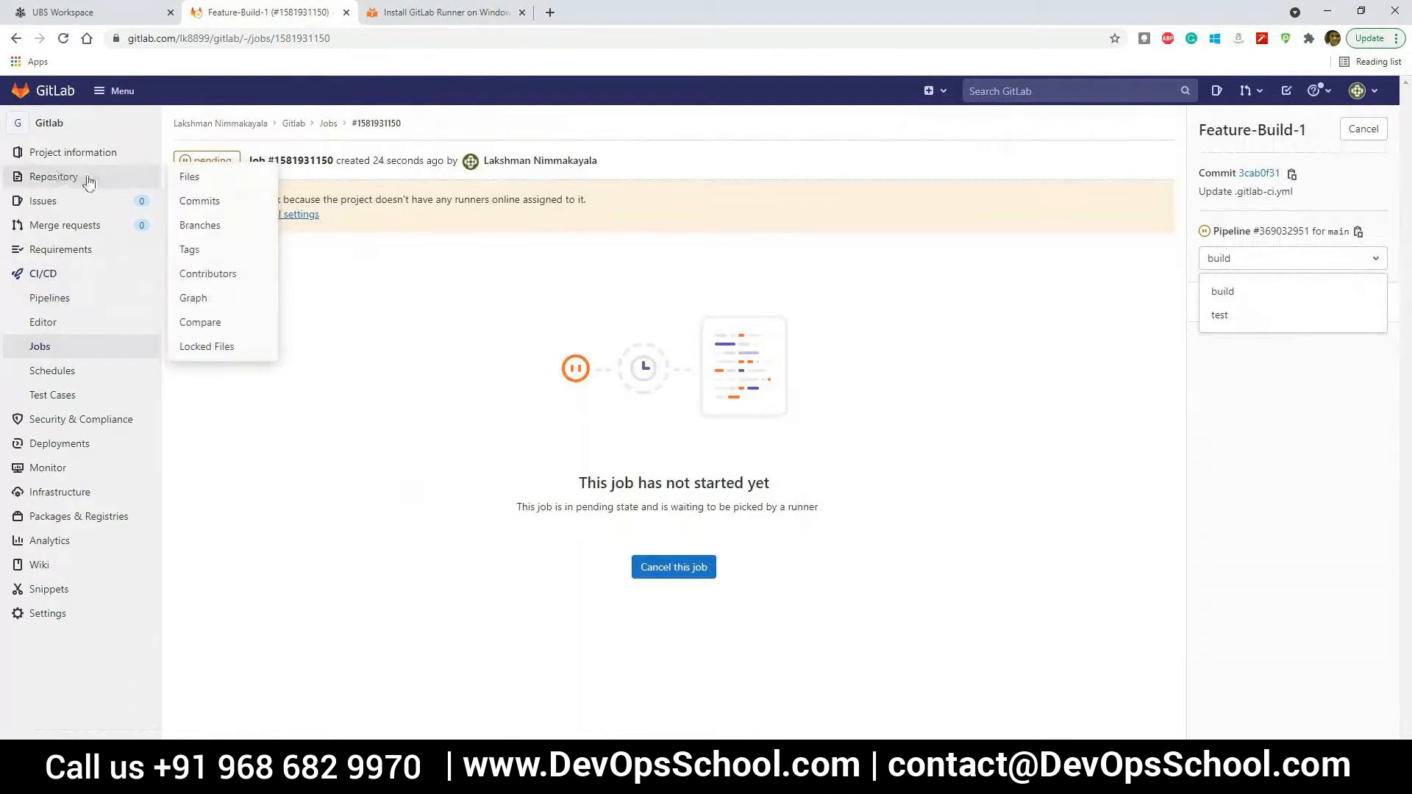
pyautogui.click(189, 177)
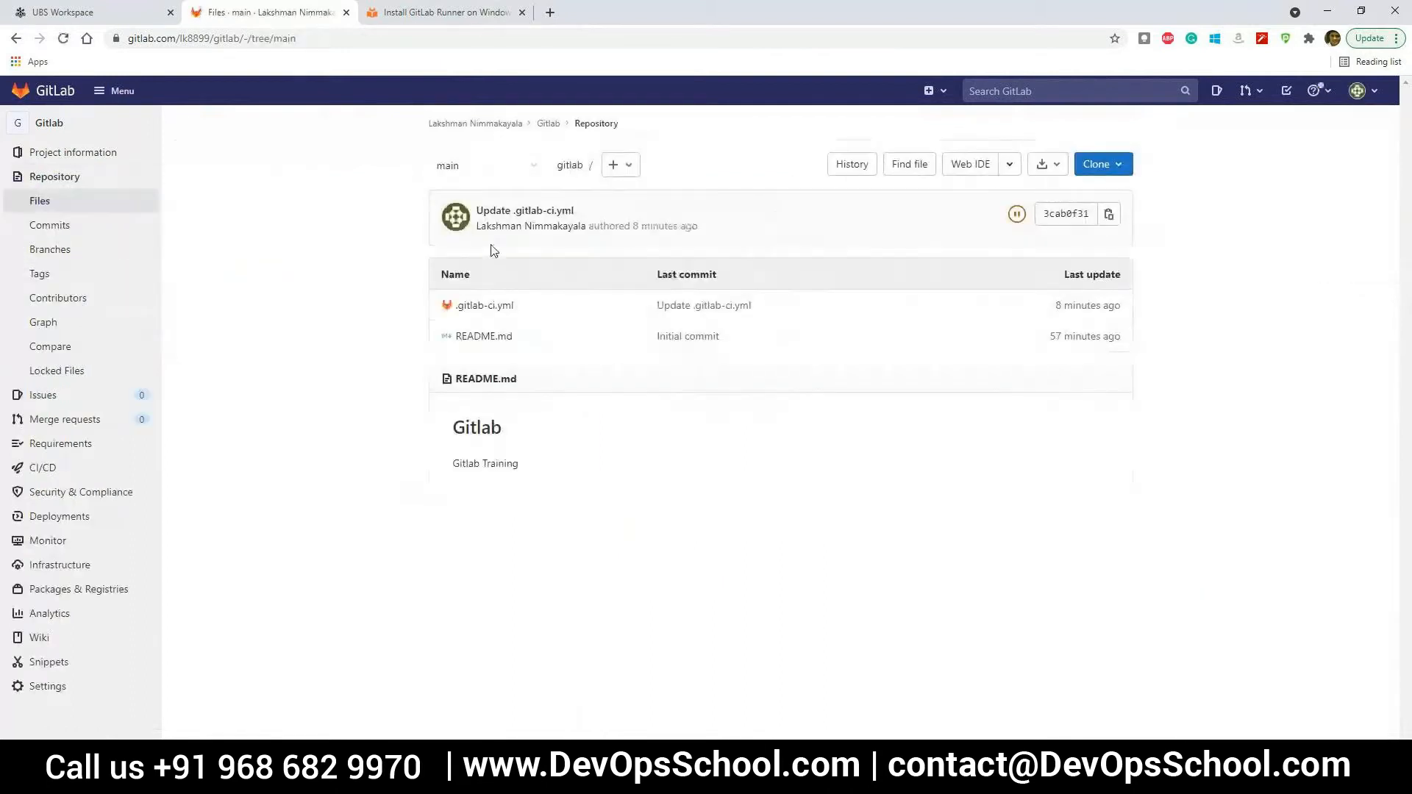
pyautogui.click(498, 307)
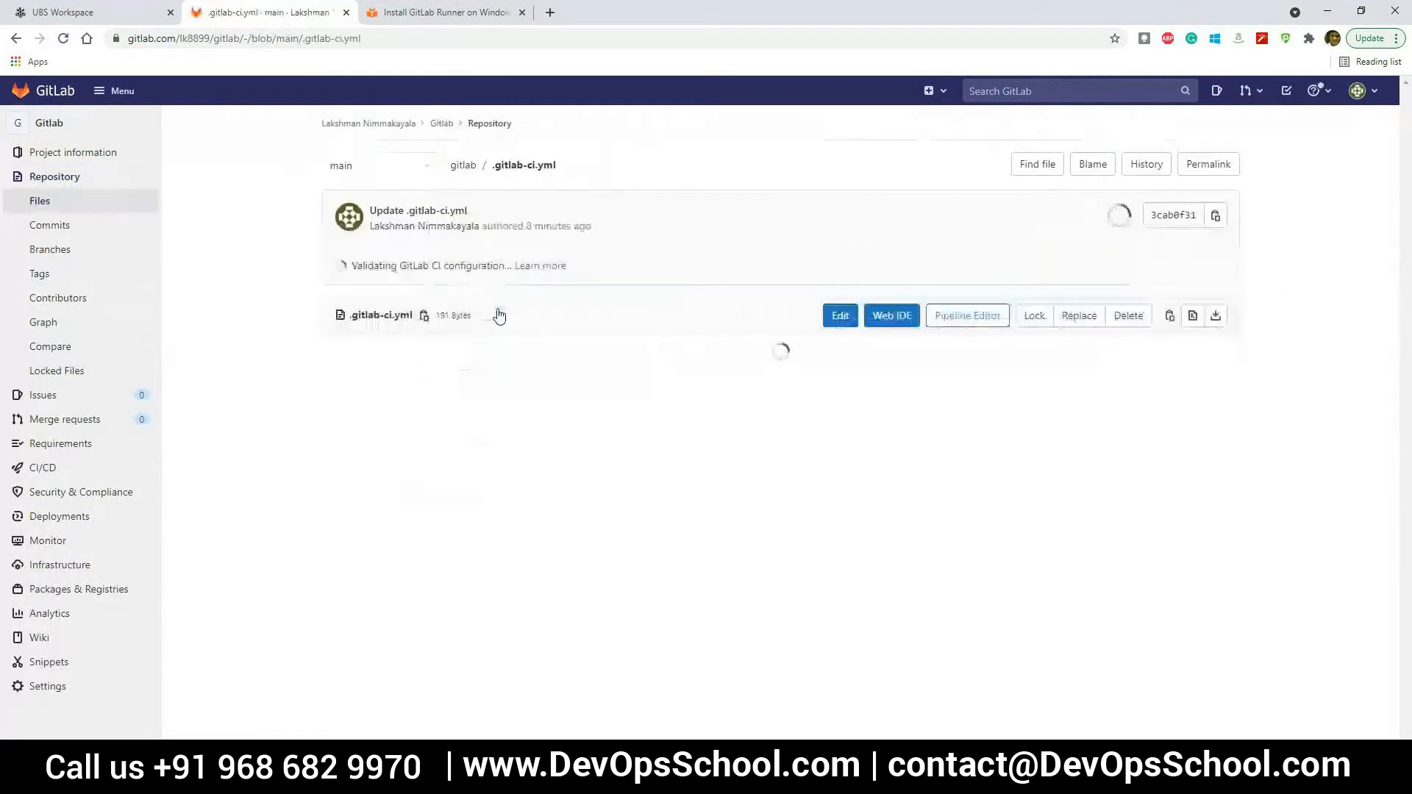
pyautogui.click(841, 322)
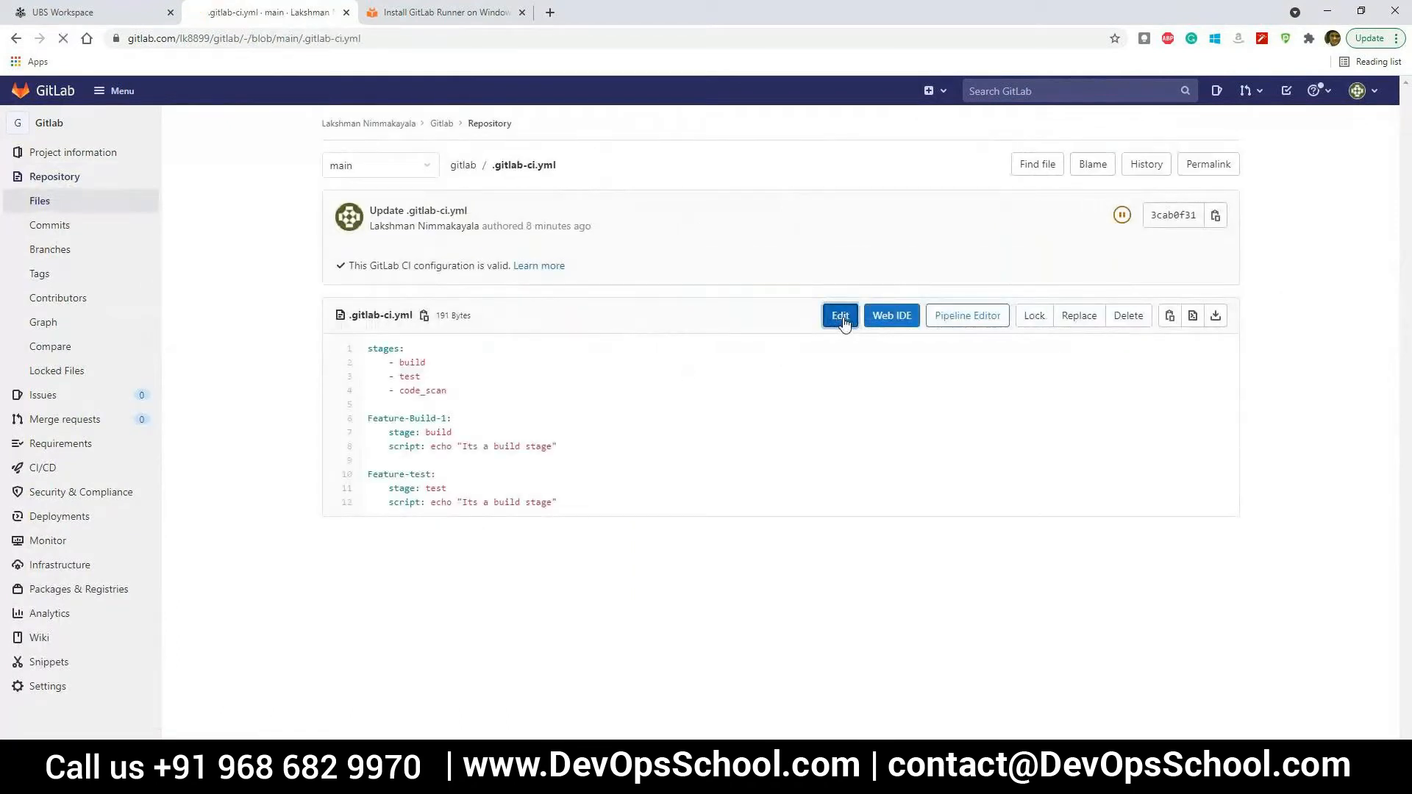
# Add the line "tags: Training" below the script of the Feature-Build-1 job, keeping a blank line before Feature-test
pyautogui.click(600, 369)
pyautogui.click(443, 377)
pyautogui.write('tags')
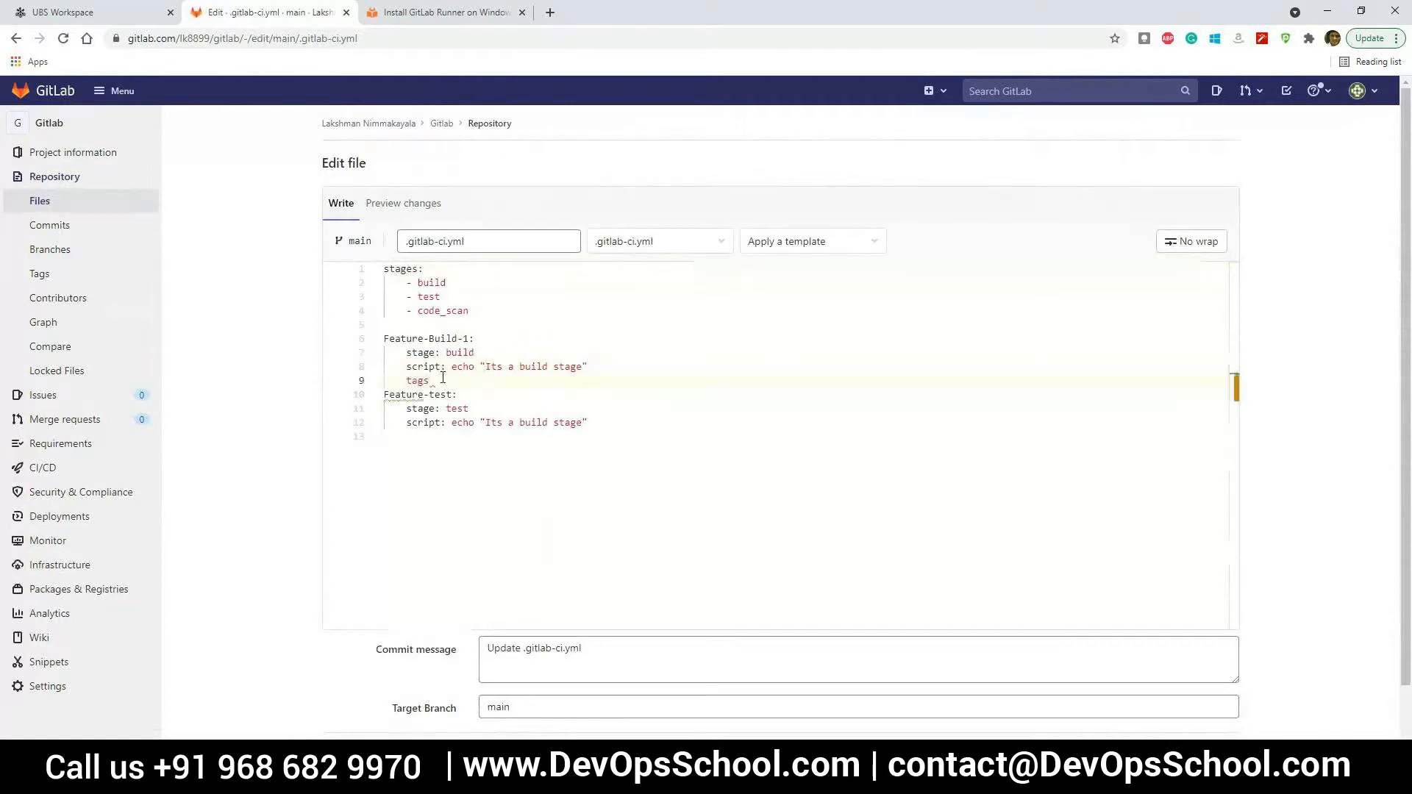
pyautogui.press('Return')
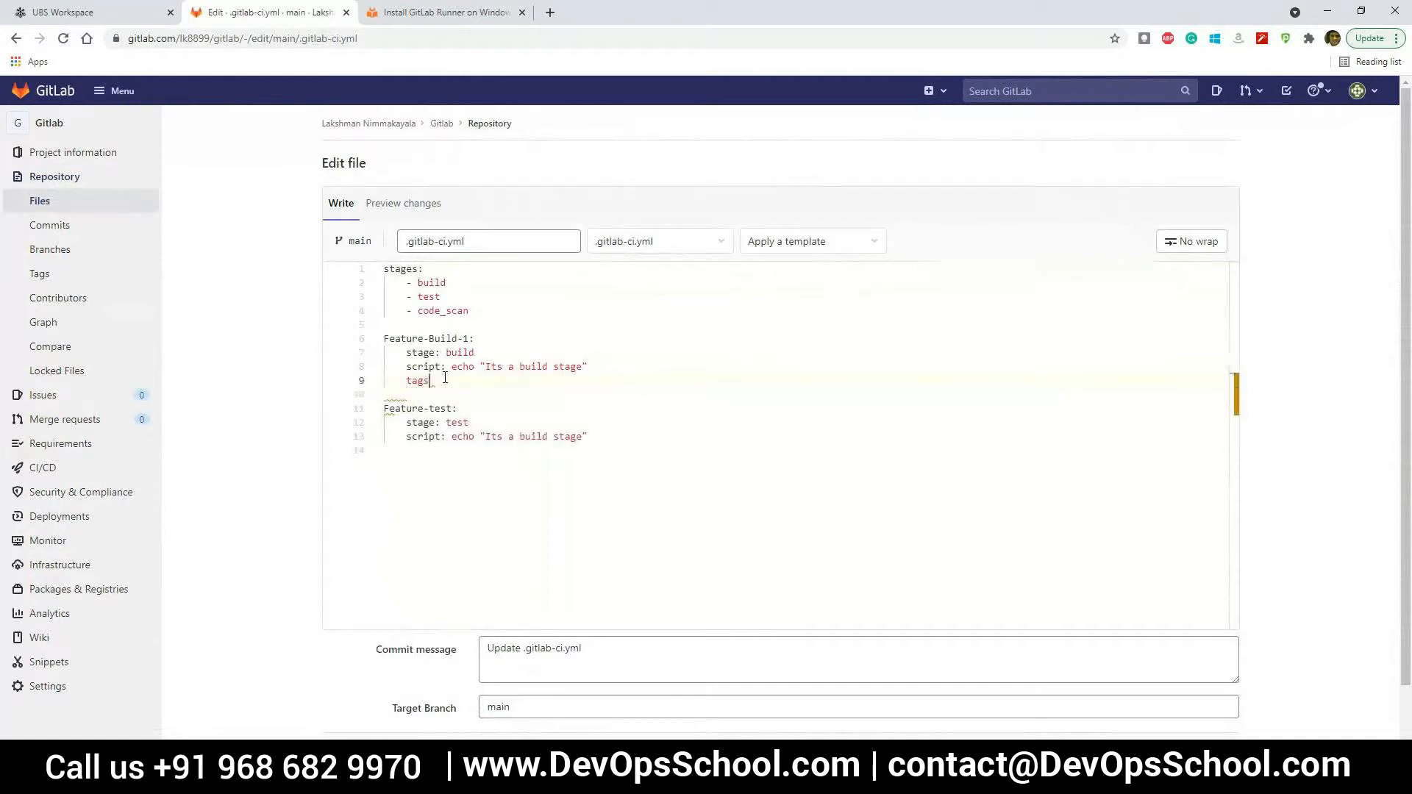
pyautogui.click(445, 378)
pyautogui.write(':')
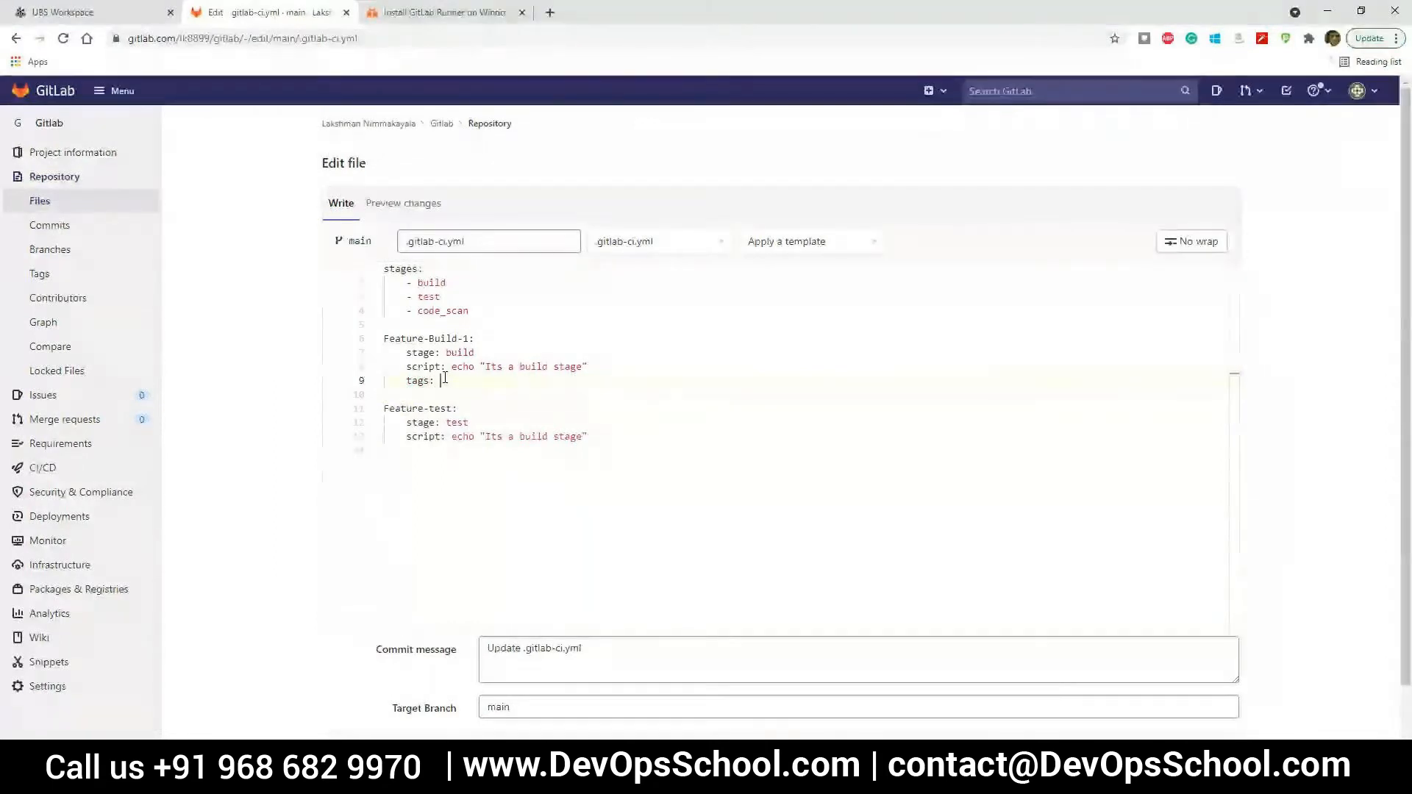
pyautogui.write(' Windo')
pyautogui.press('BackSpace')
pyautogui.press('BackSpace')
pyautogui.press('BackSpace')
pyautogui.press('BackSpace')
pyautogui.press('BackSpace')
pyautogui.write('training')
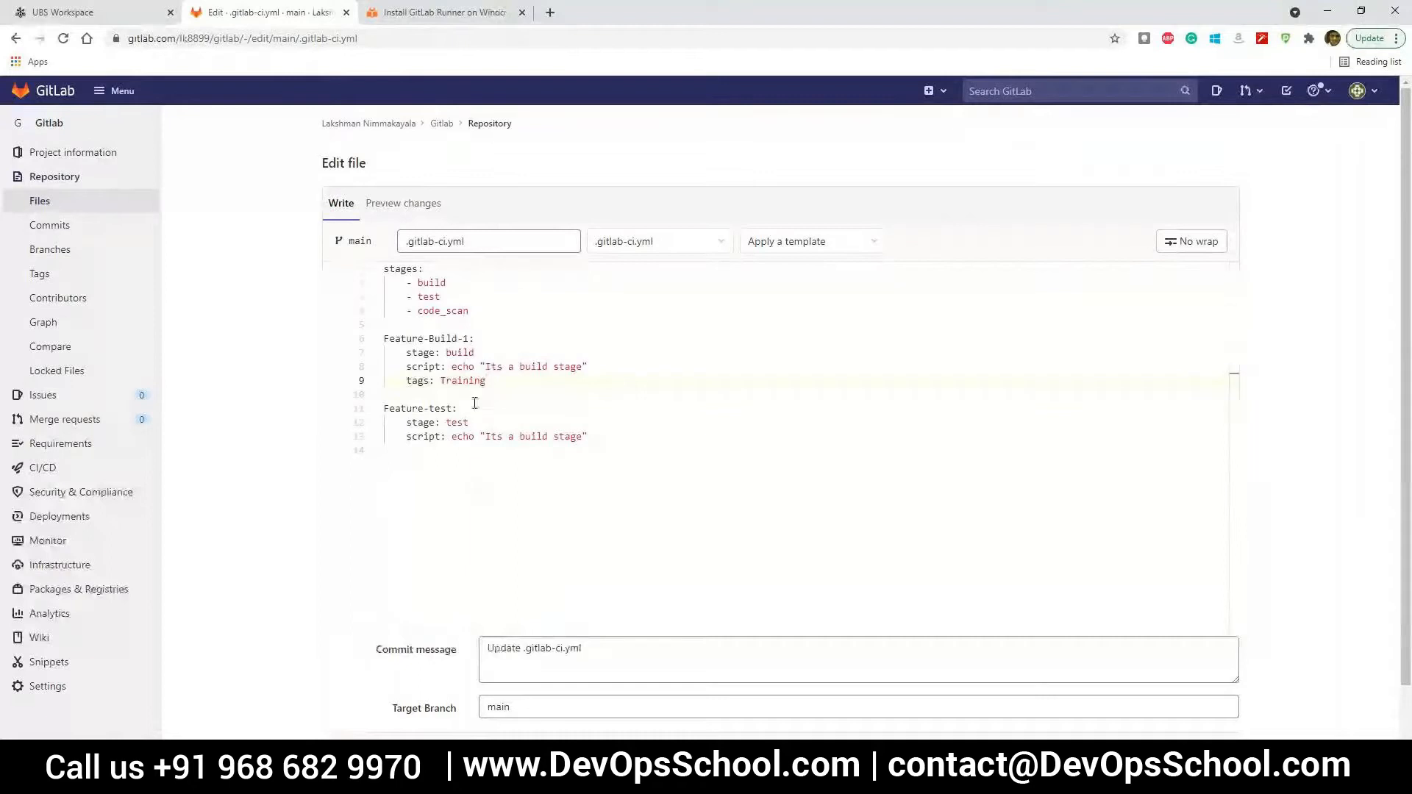
# Copy the "tags: Training" line to the end of the Feature-test job
pyautogui.moveTo(480, 383); pyautogui.dragTo(408, 386)
pyautogui.hotkey('ctrl', 'c')
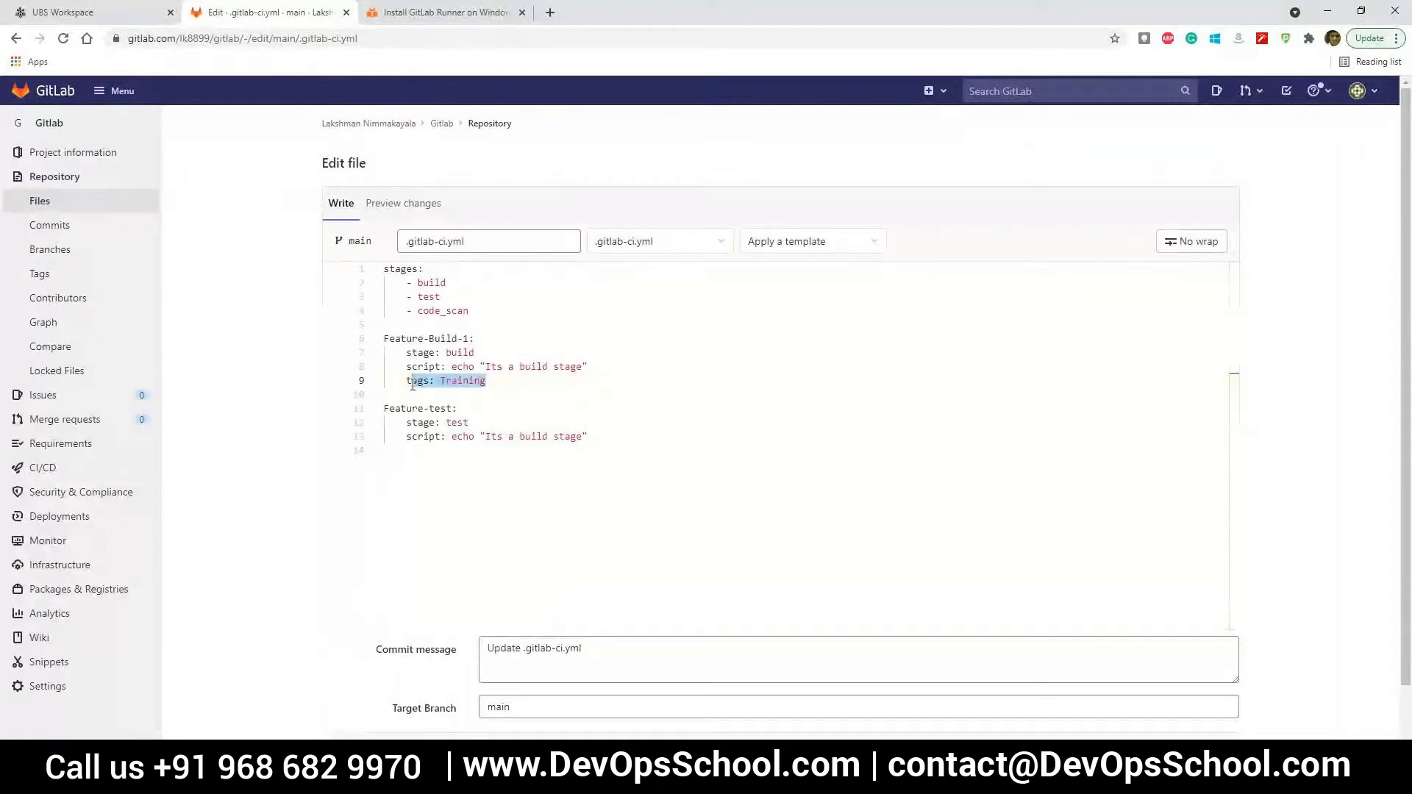
pyautogui.click(444, 449)
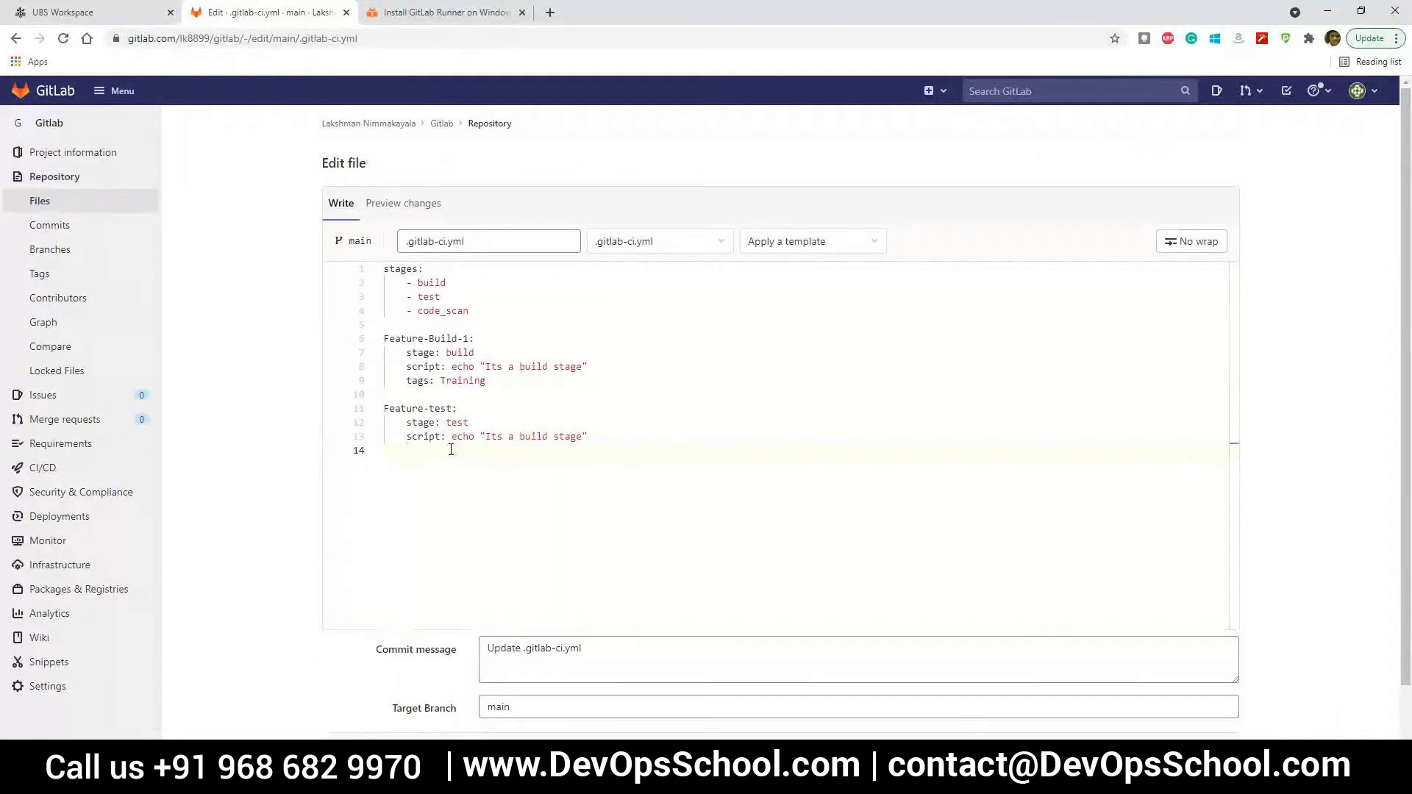
pyautogui.hotkey('ctrl', 'v')
# Reformat the tags of both jobs as lists, with "- Training" on its own indented line under "tags:"
pyautogui.click(440, 380)
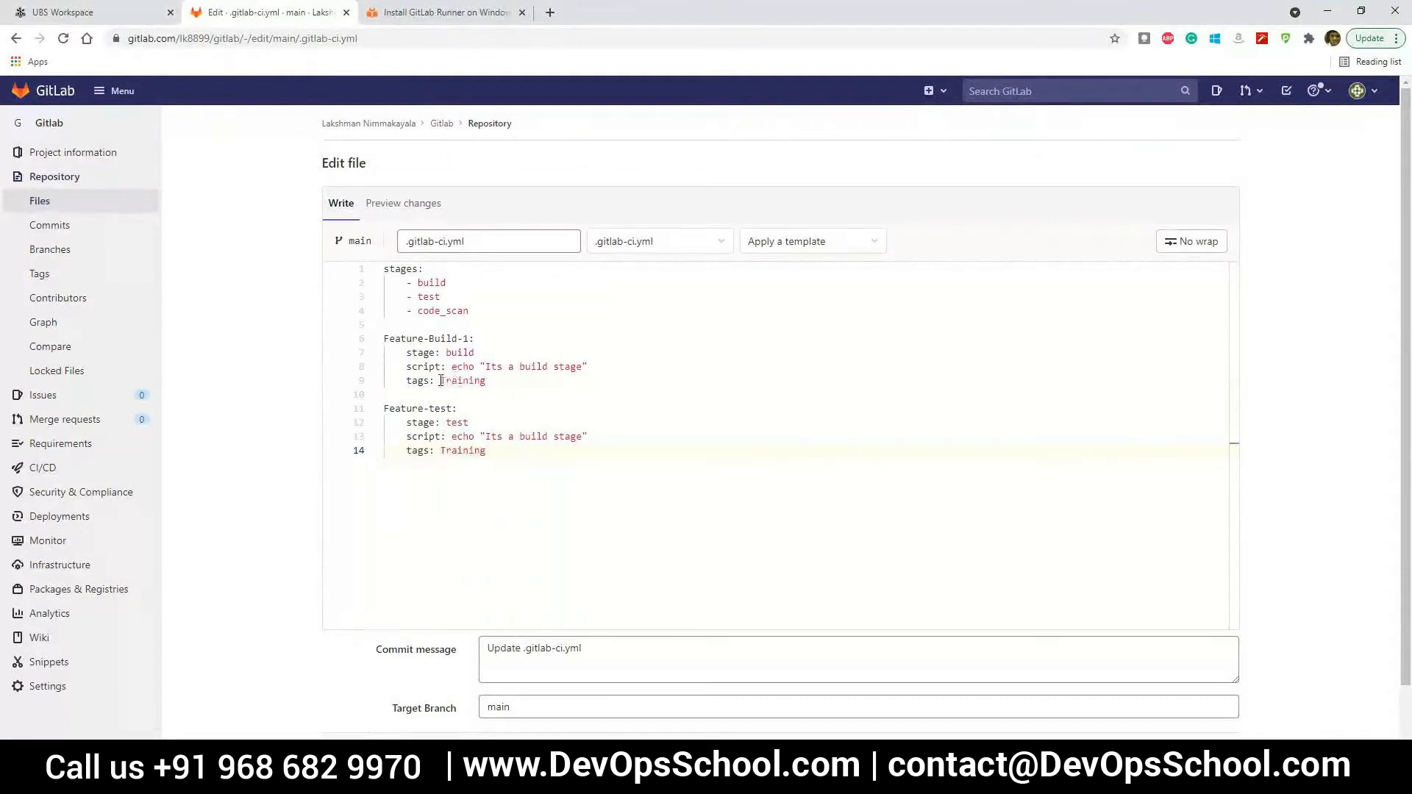
pyautogui.press('Left')
pyautogui.press('Return')
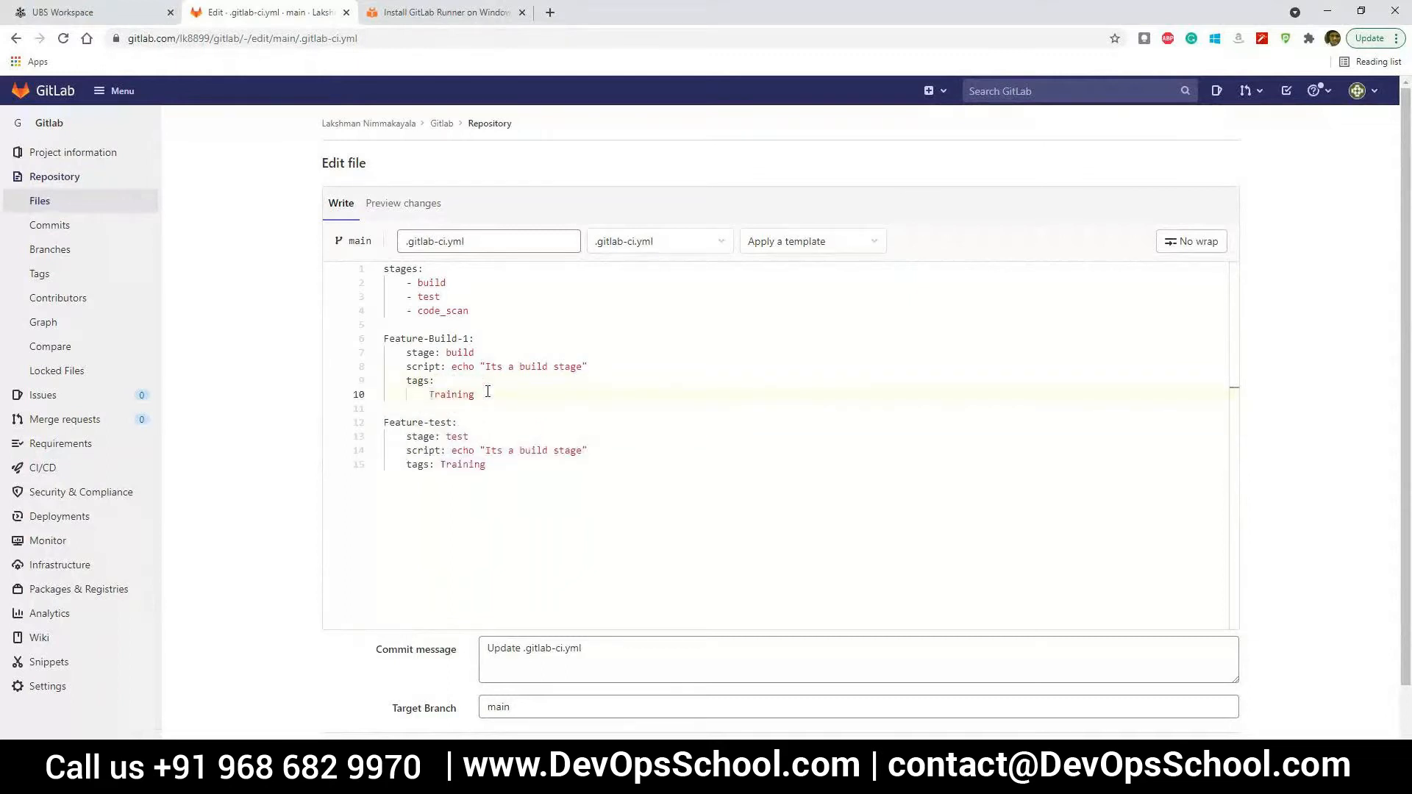
pyautogui.click(440, 463)
pyautogui.press('Return')
pyautogui.click(432, 395)
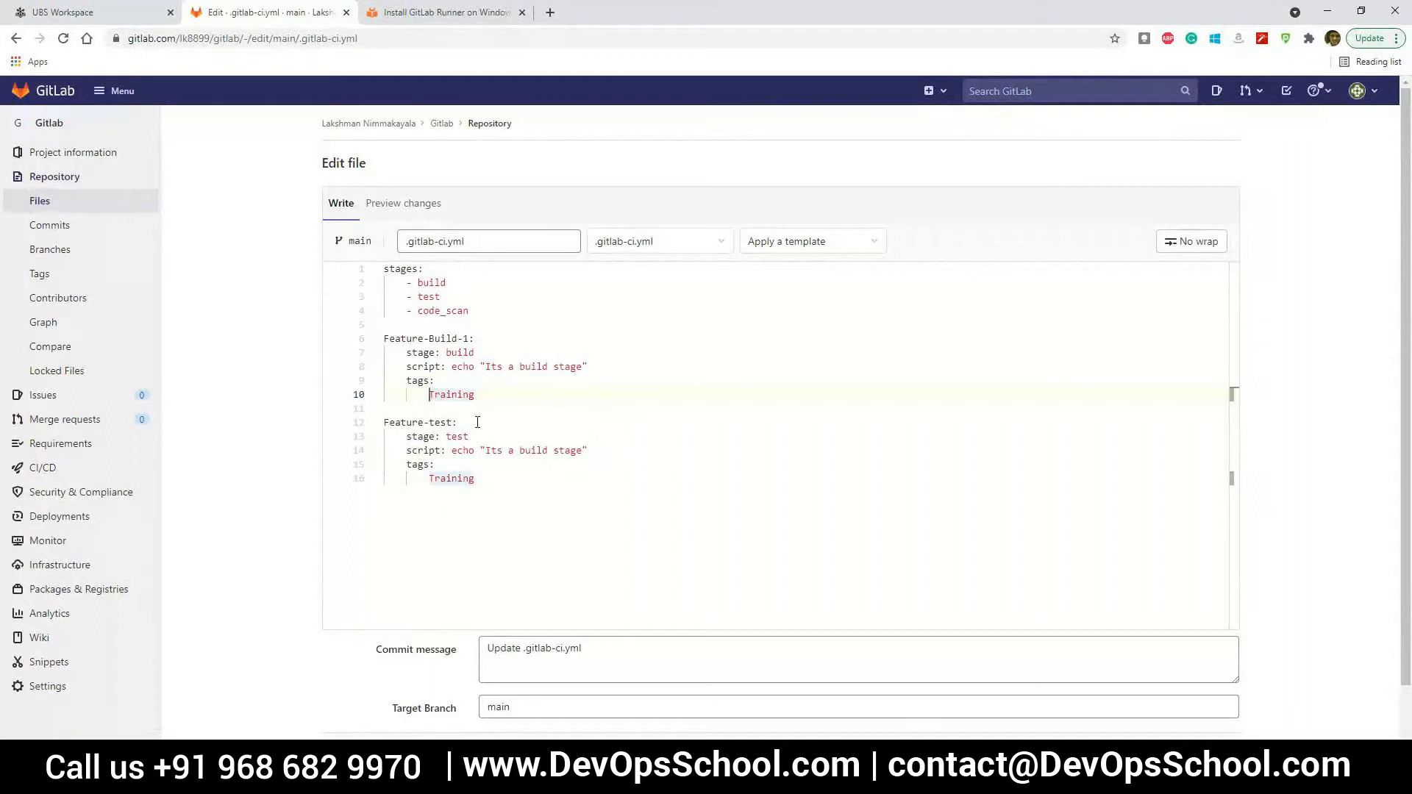
pyautogui.write('-')
pyautogui.press('Down')
pyautogui.click(435, 396)
pyautogui.click(430, 478)
pyautogui.write('-')
# Commit the .gitlab-ci.yml changes to the main branch and open the project's pipelines list
pyautogui.click(369, 755)
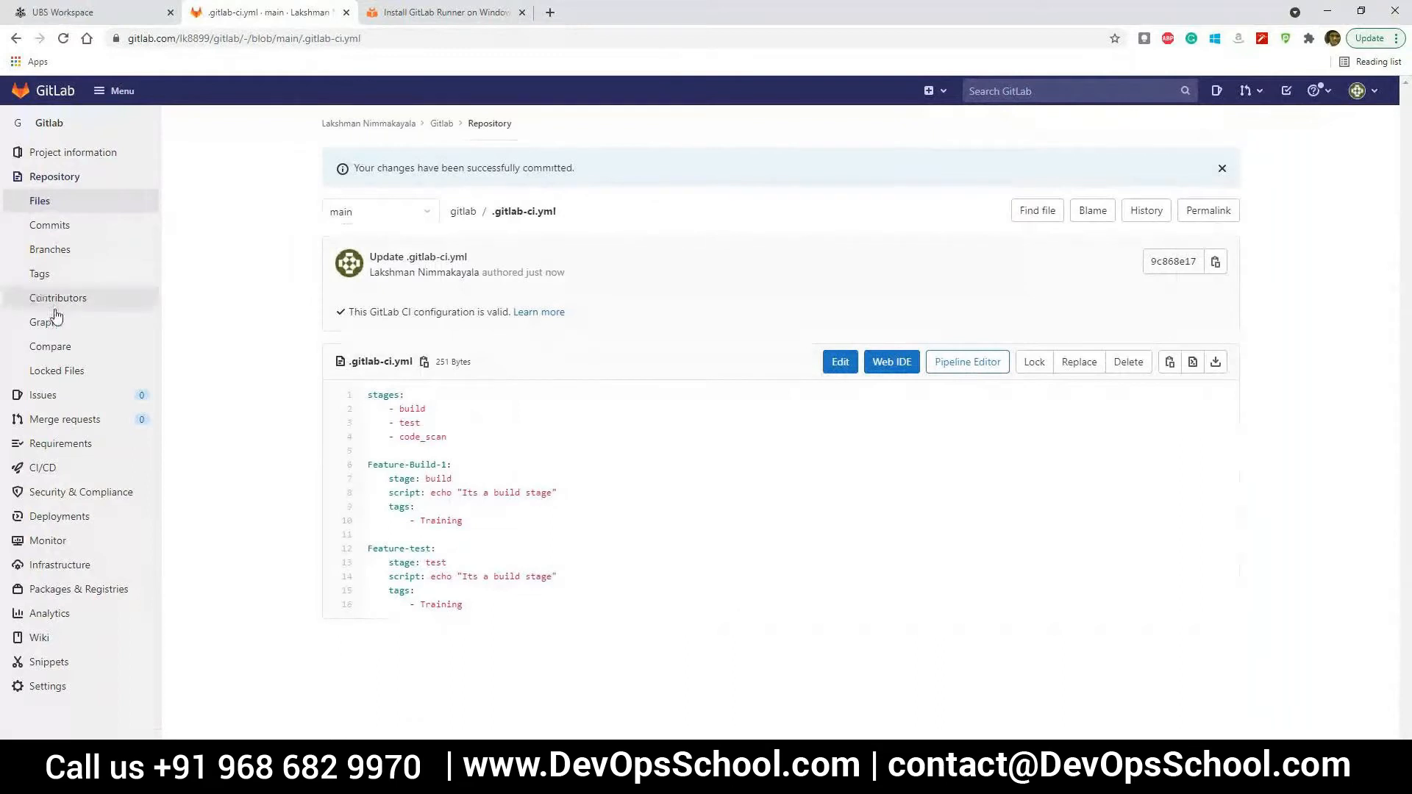
pyautogui.moveTo(47, 468)
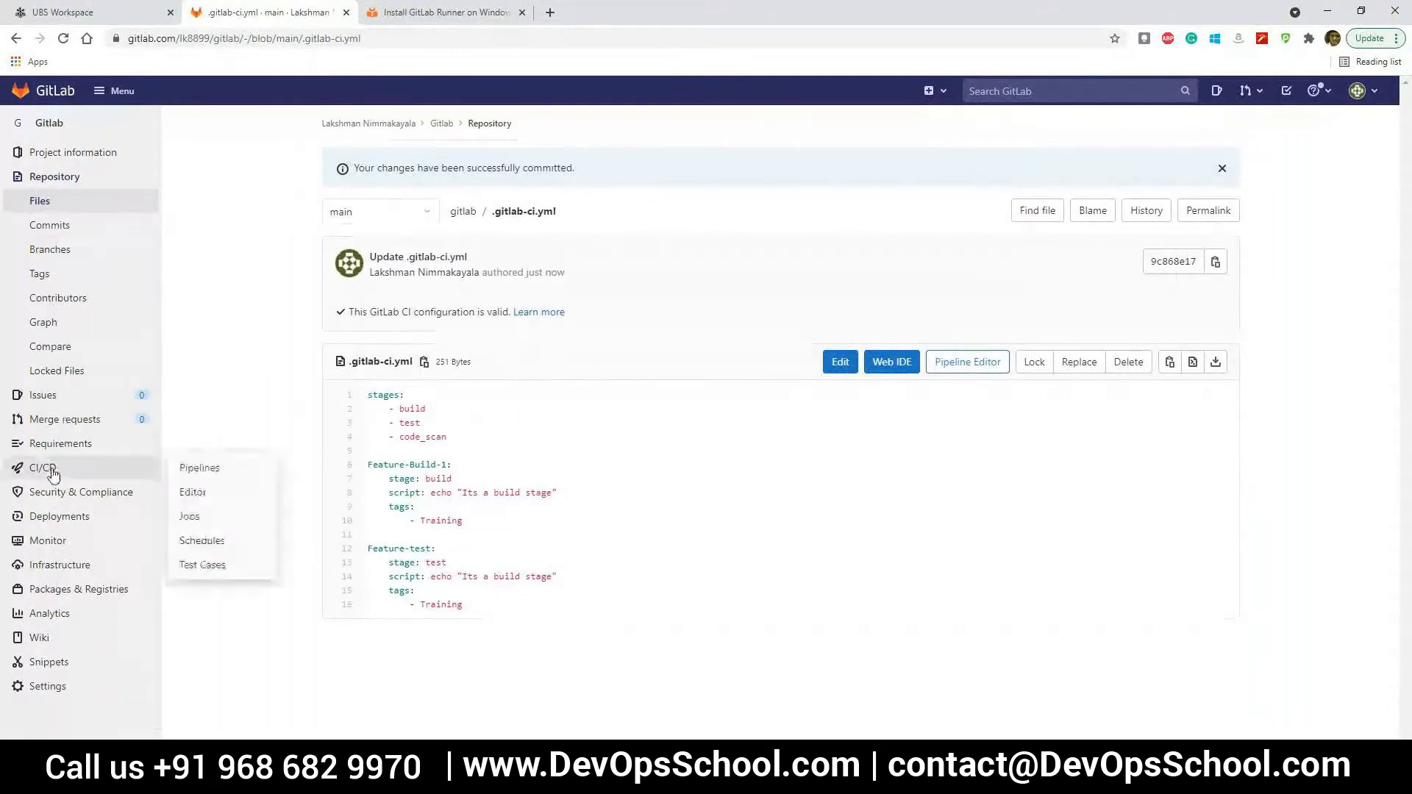
pyautogui.click(236, 472)
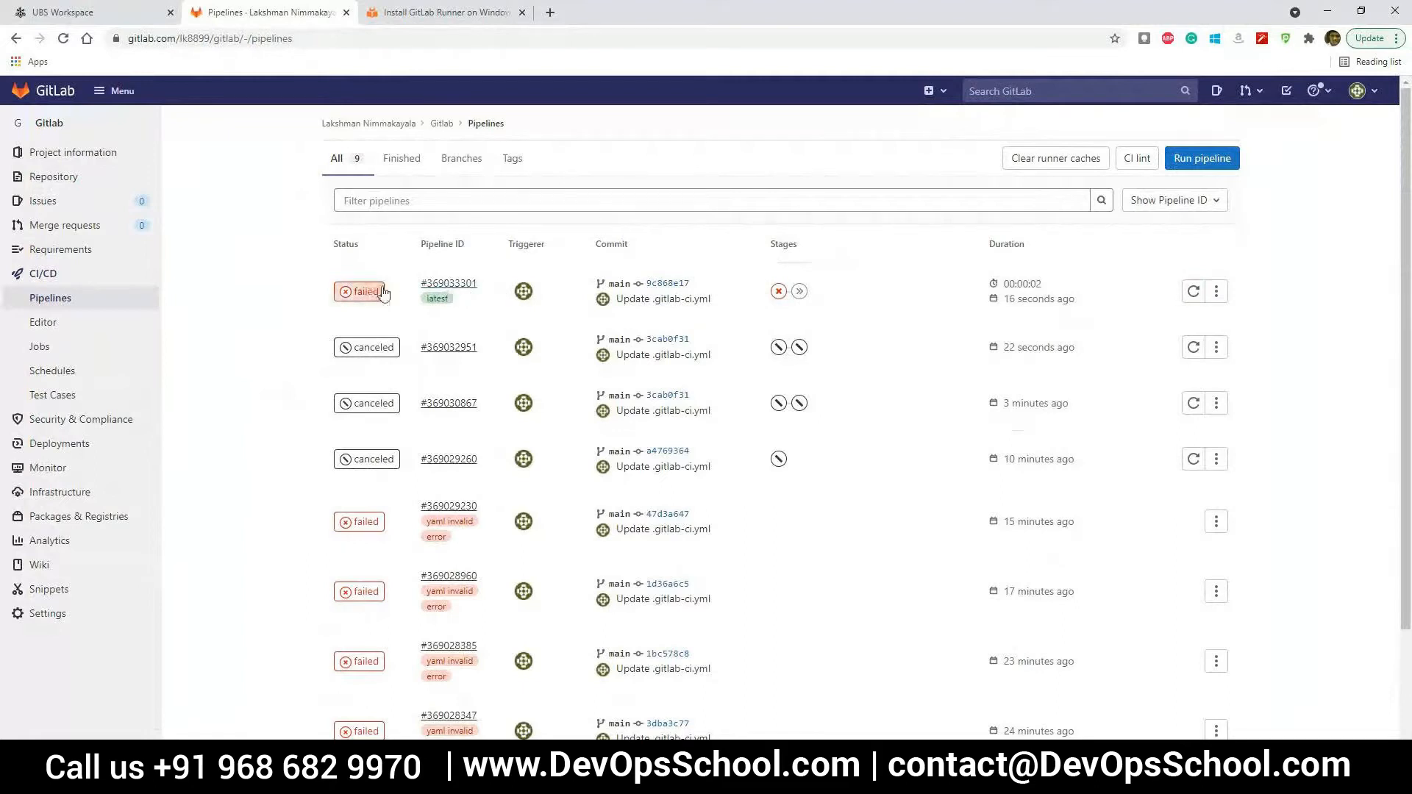
# Open the latest pipeline on main and view its Feature-Build-1 job
pyautogui.click(458, 285)
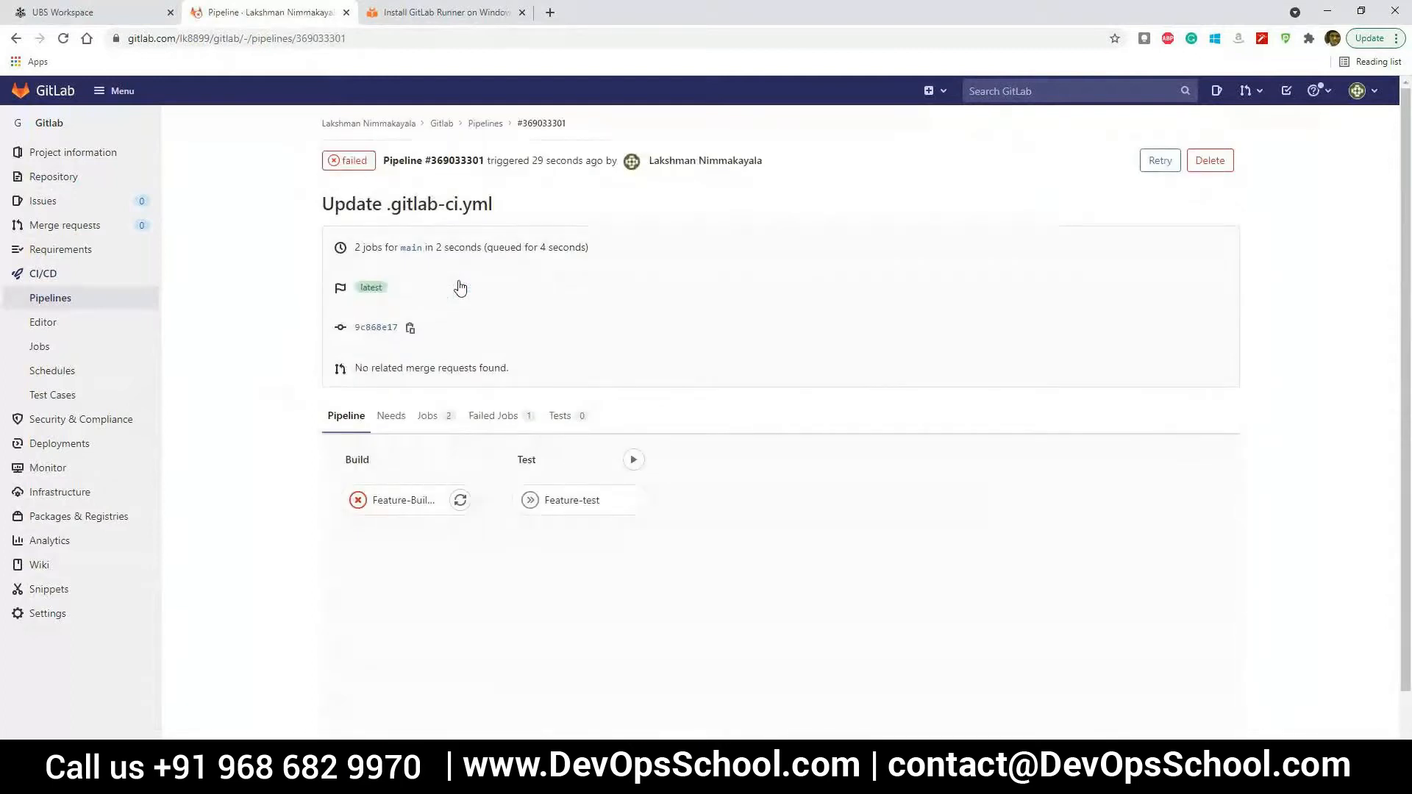
pyautogui.click(428, 498)
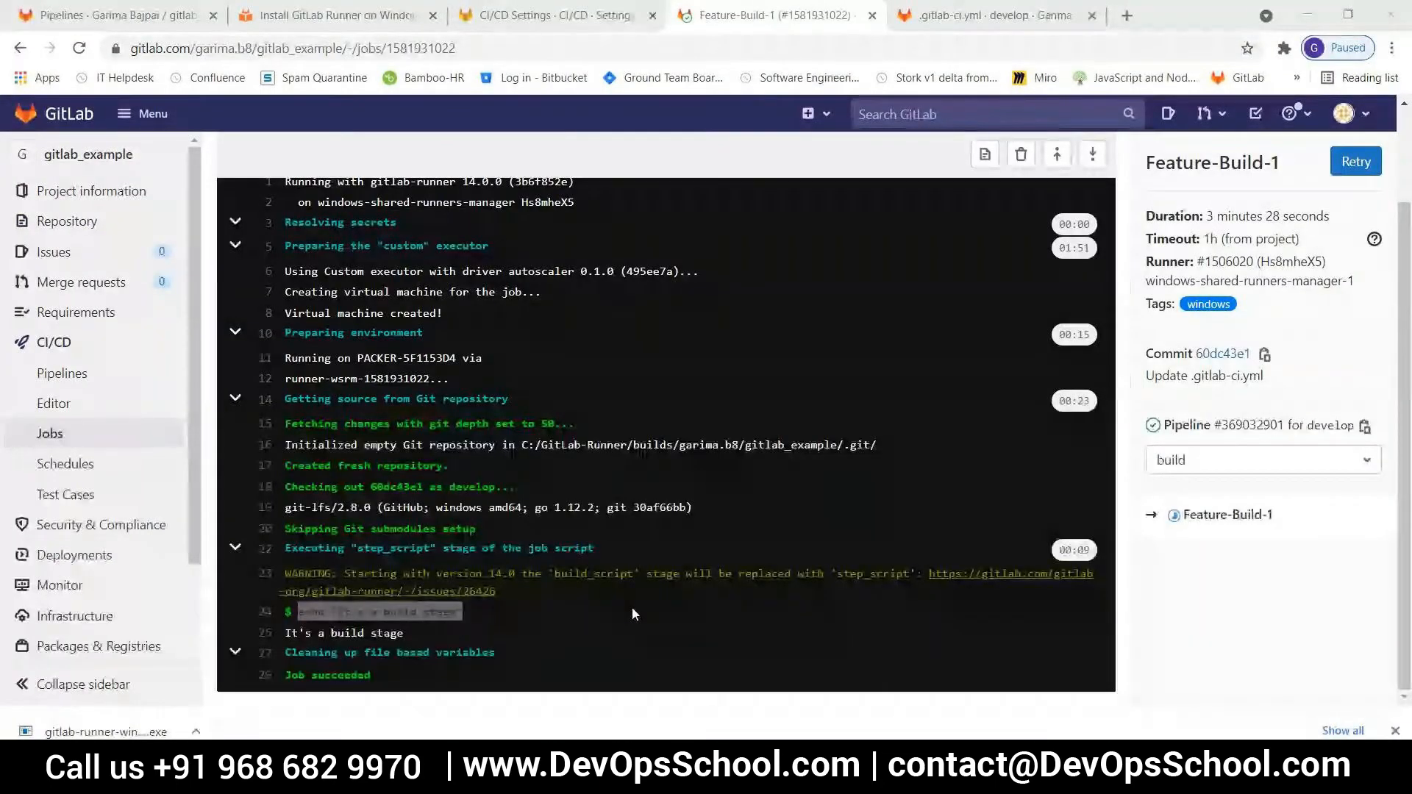
# Compare the runner details in gitlab_example's Feature-Build-1 job log with the specific runners in the project's CI/CD settings
pyautogui.click(741, 568)
pyautogui.moveTo(101, 263)
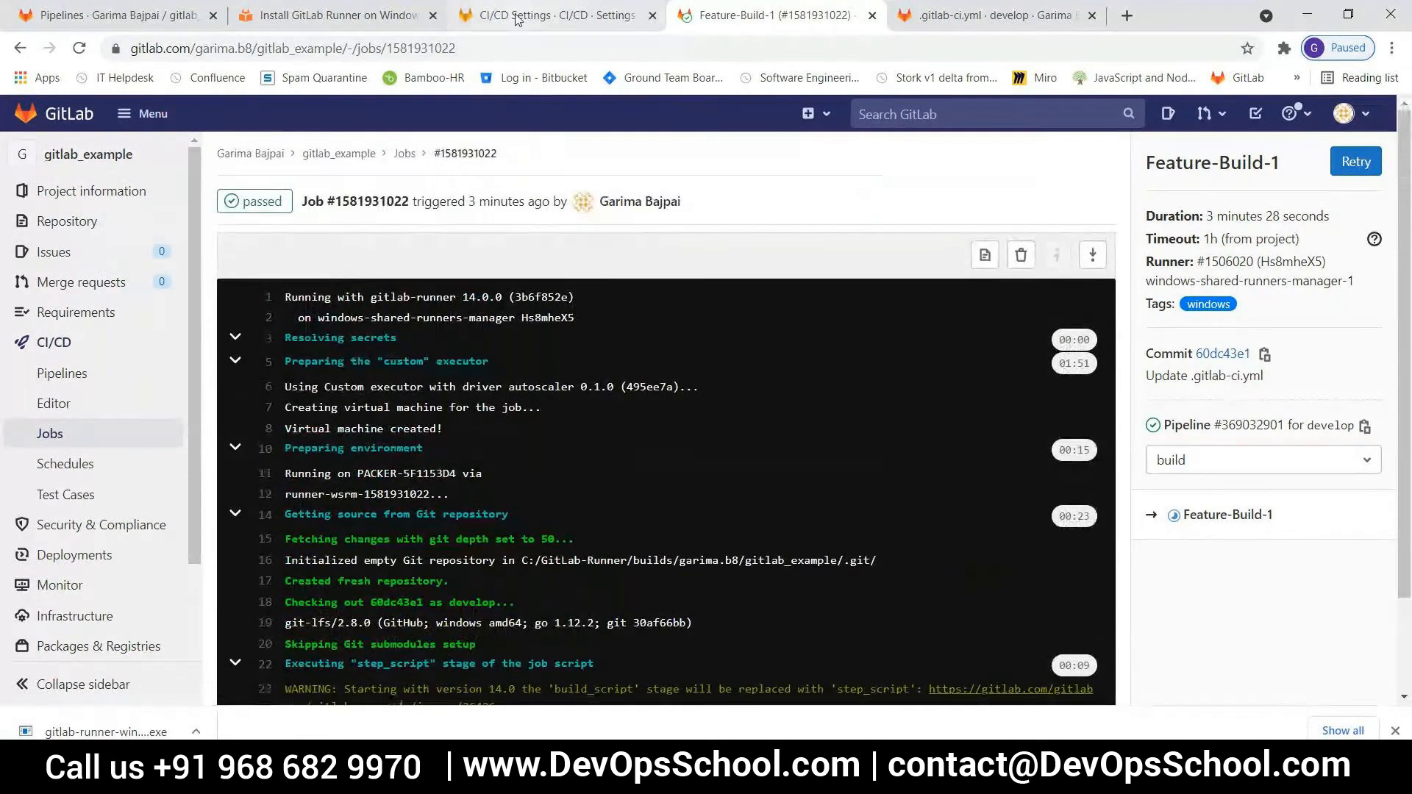
pyautogui.click(548, 15)
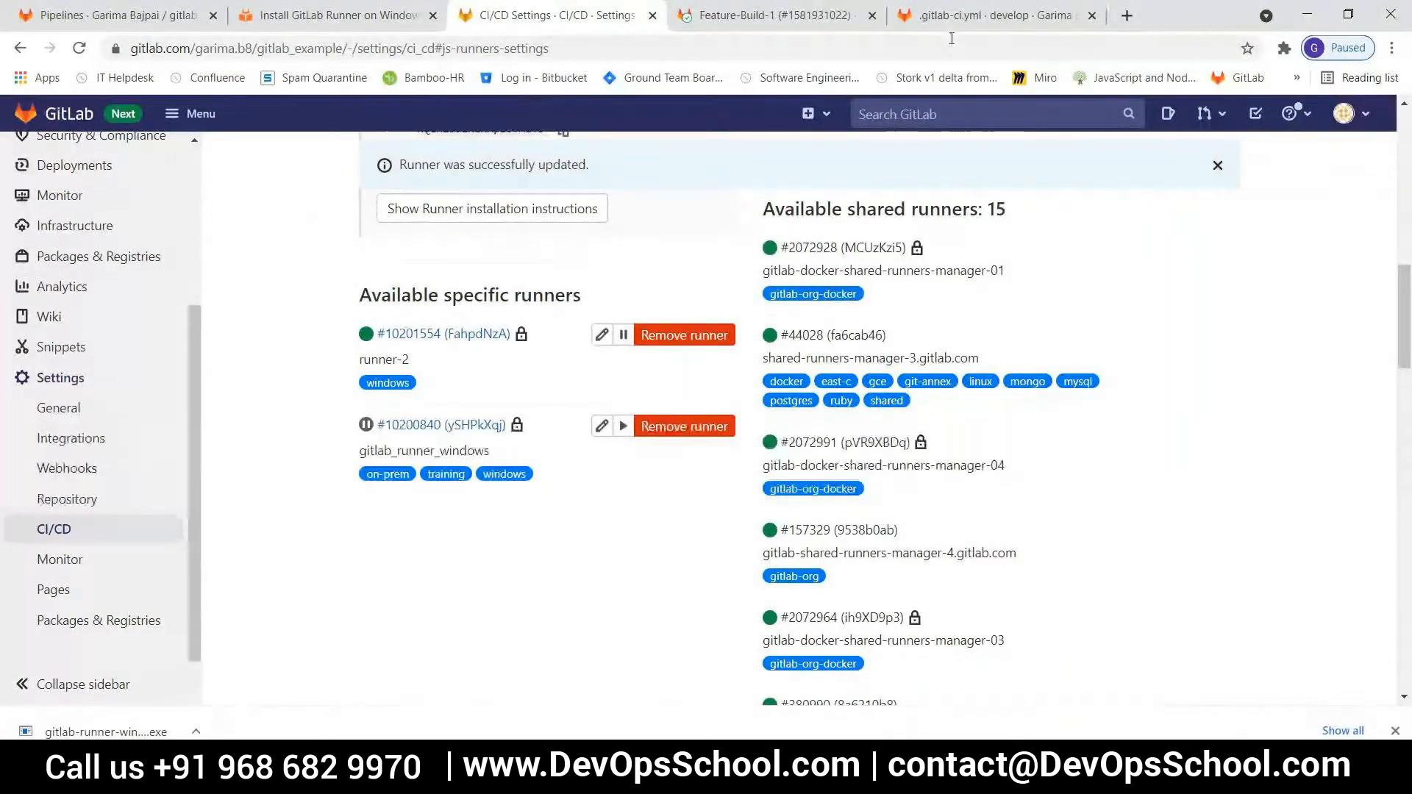
pyautogui.click(772, 15)
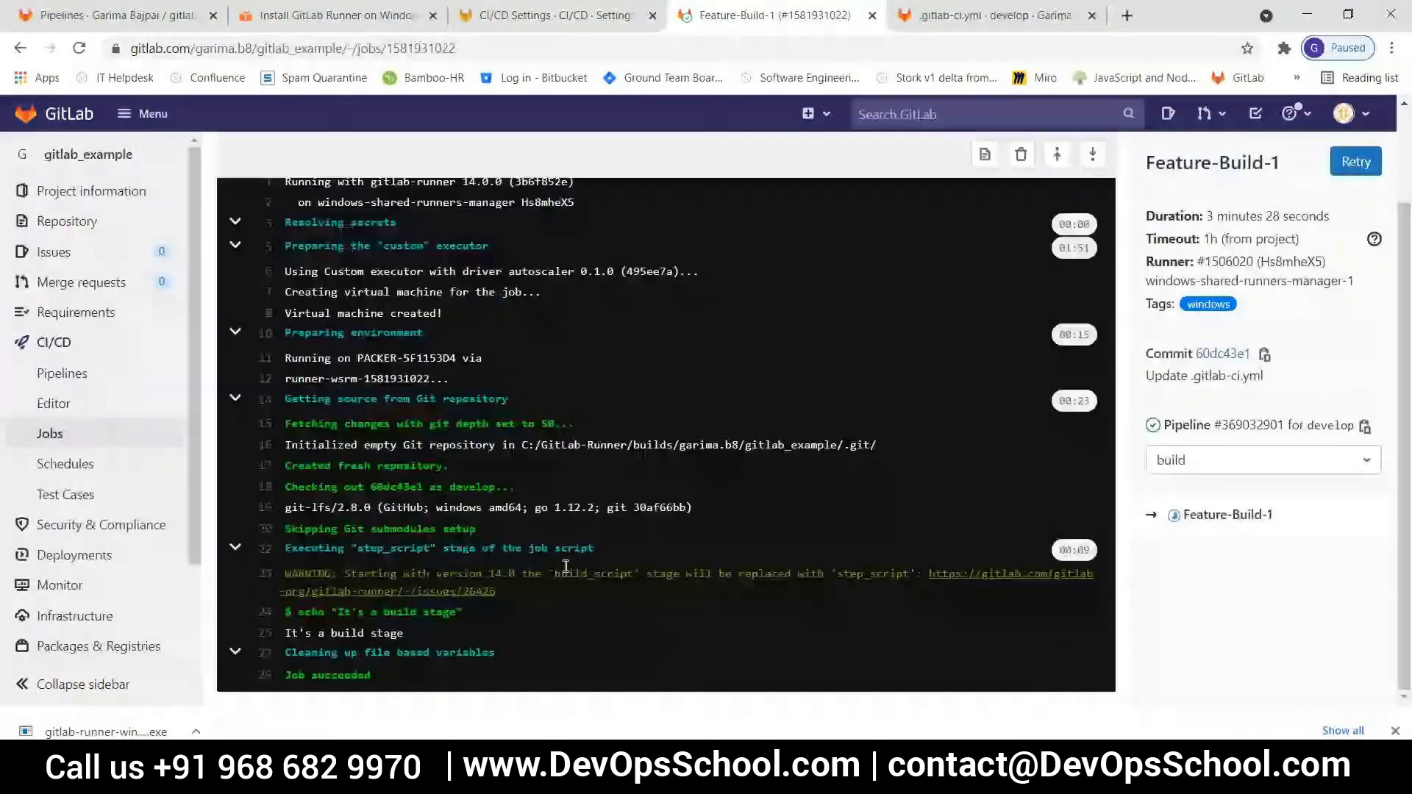
pyautogui.scroll(2, 565, 566)
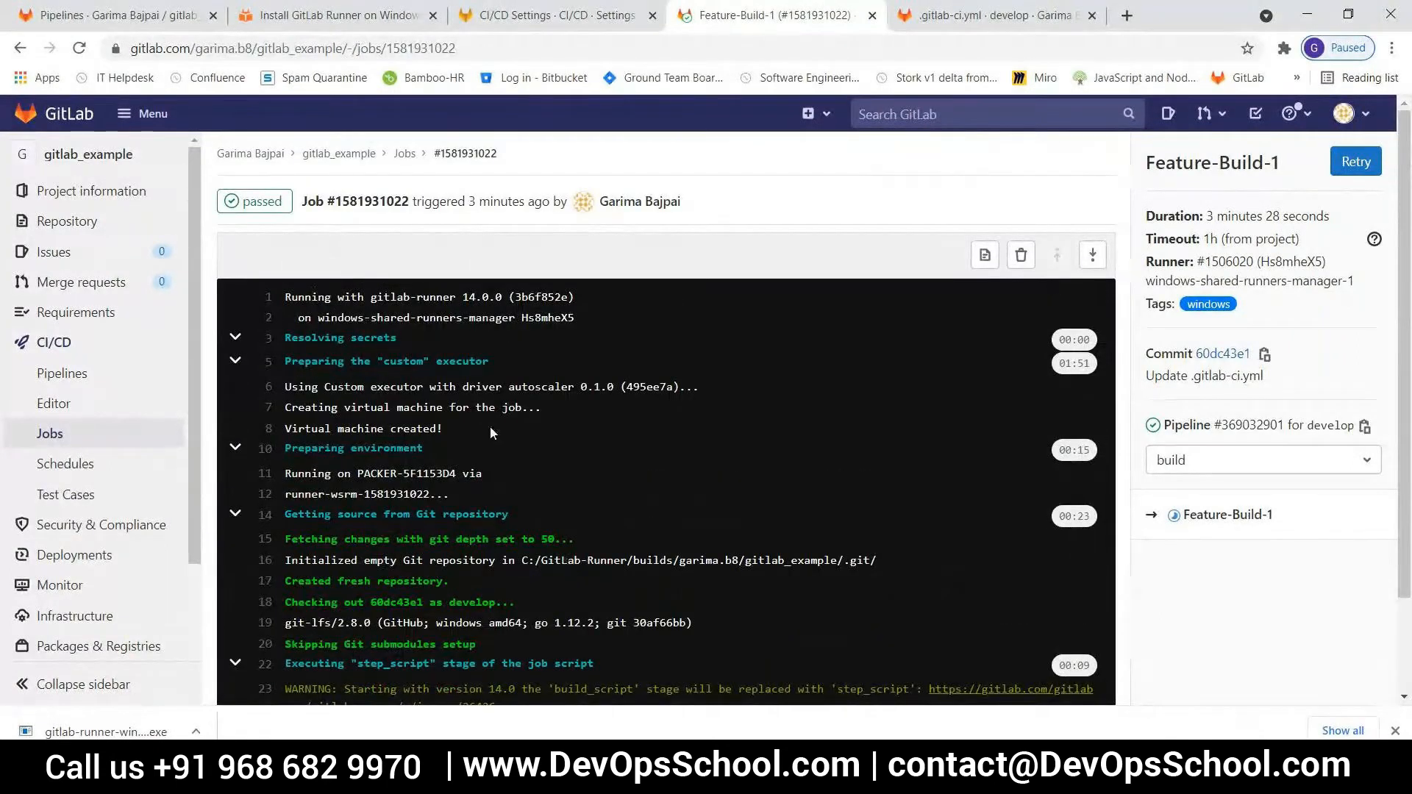
pyautogui.click(499, 16)
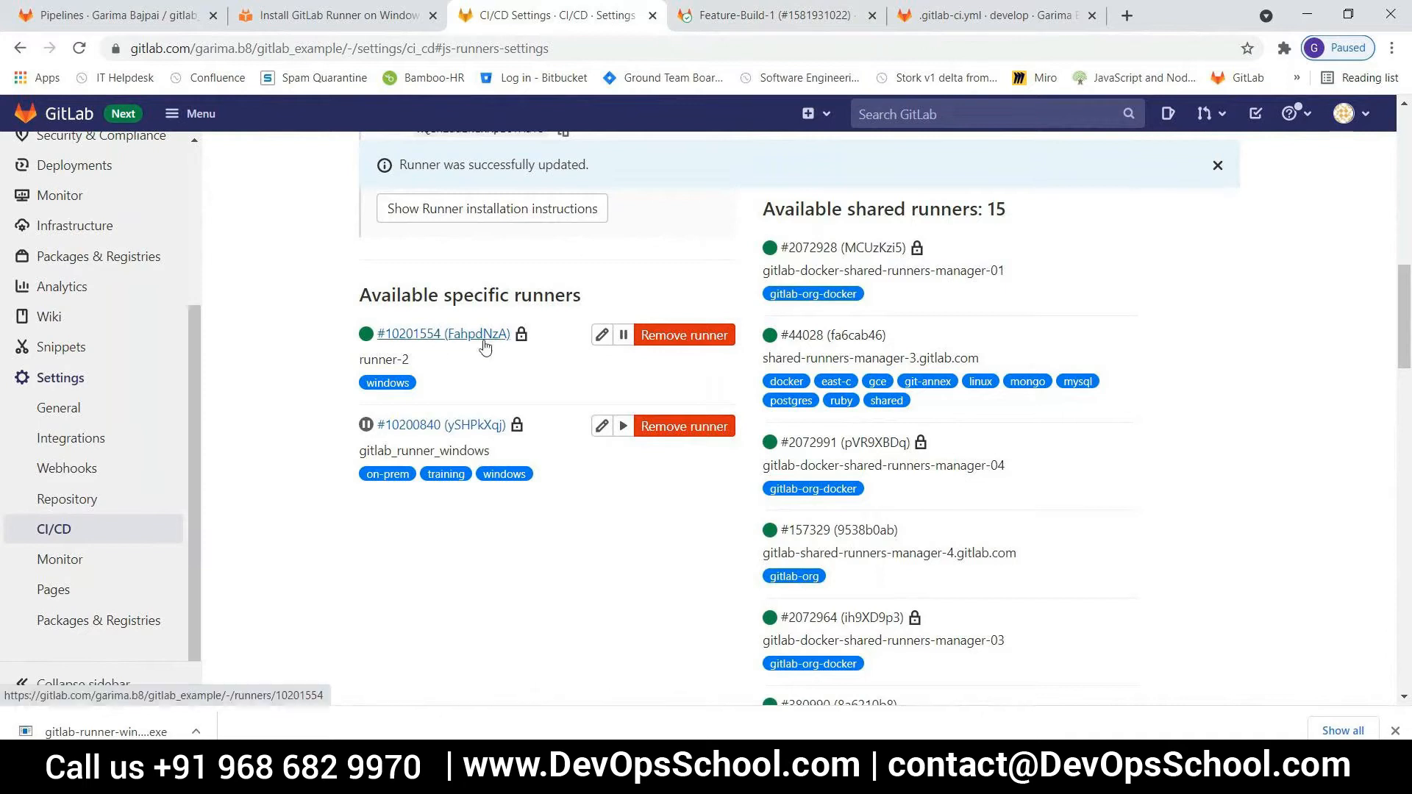
pyautogui.click(745, 24)
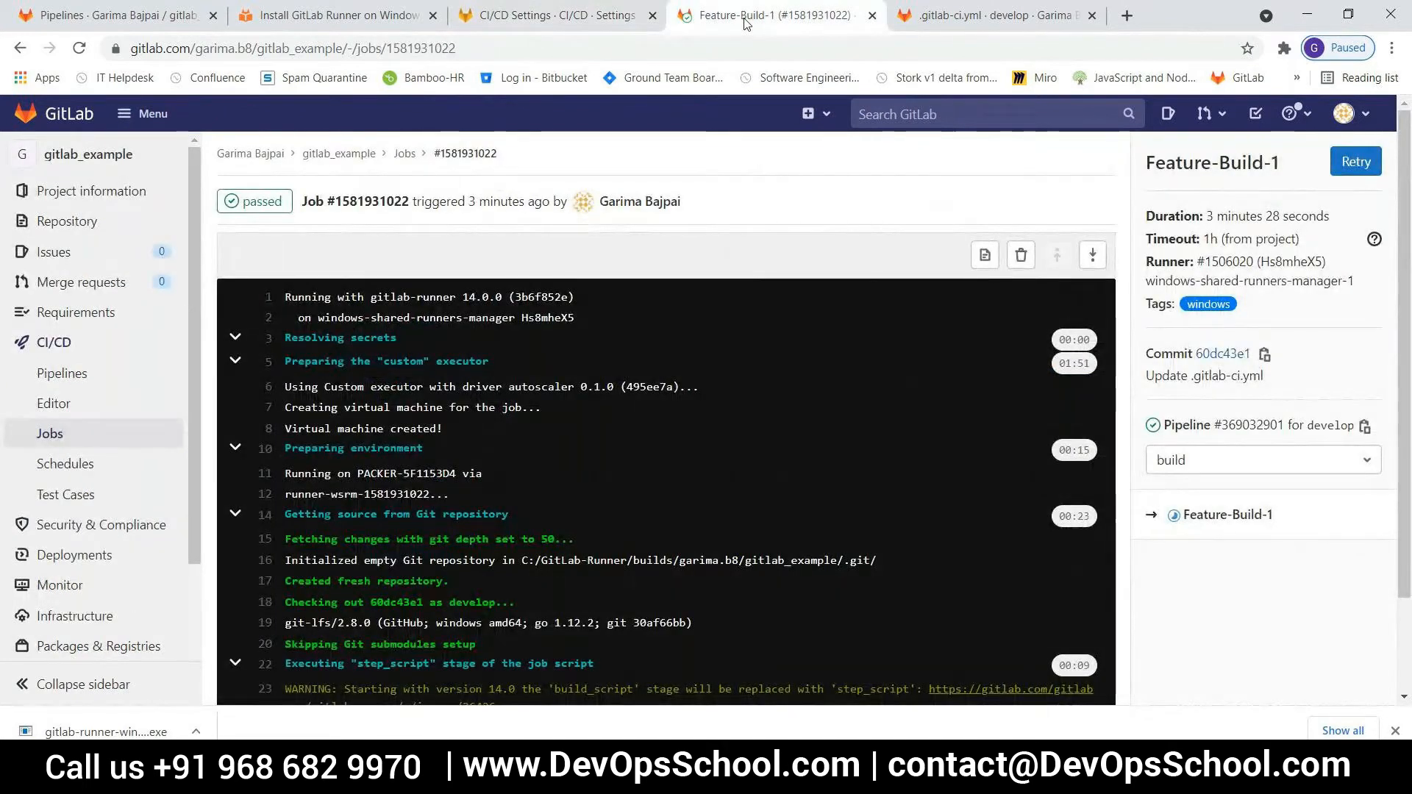
pyautogui.doubleClick(482, 297)
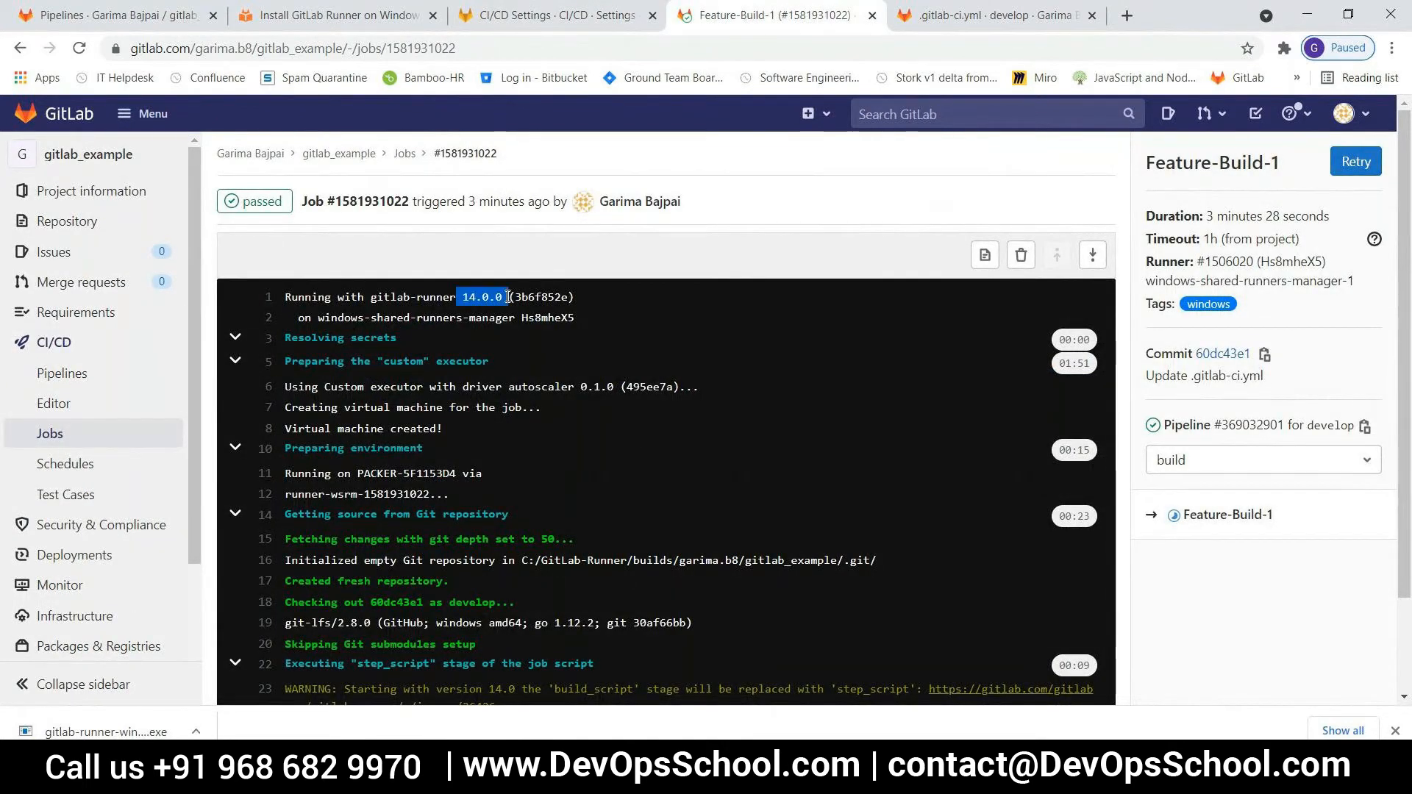
pyautogui.click(595, 17)
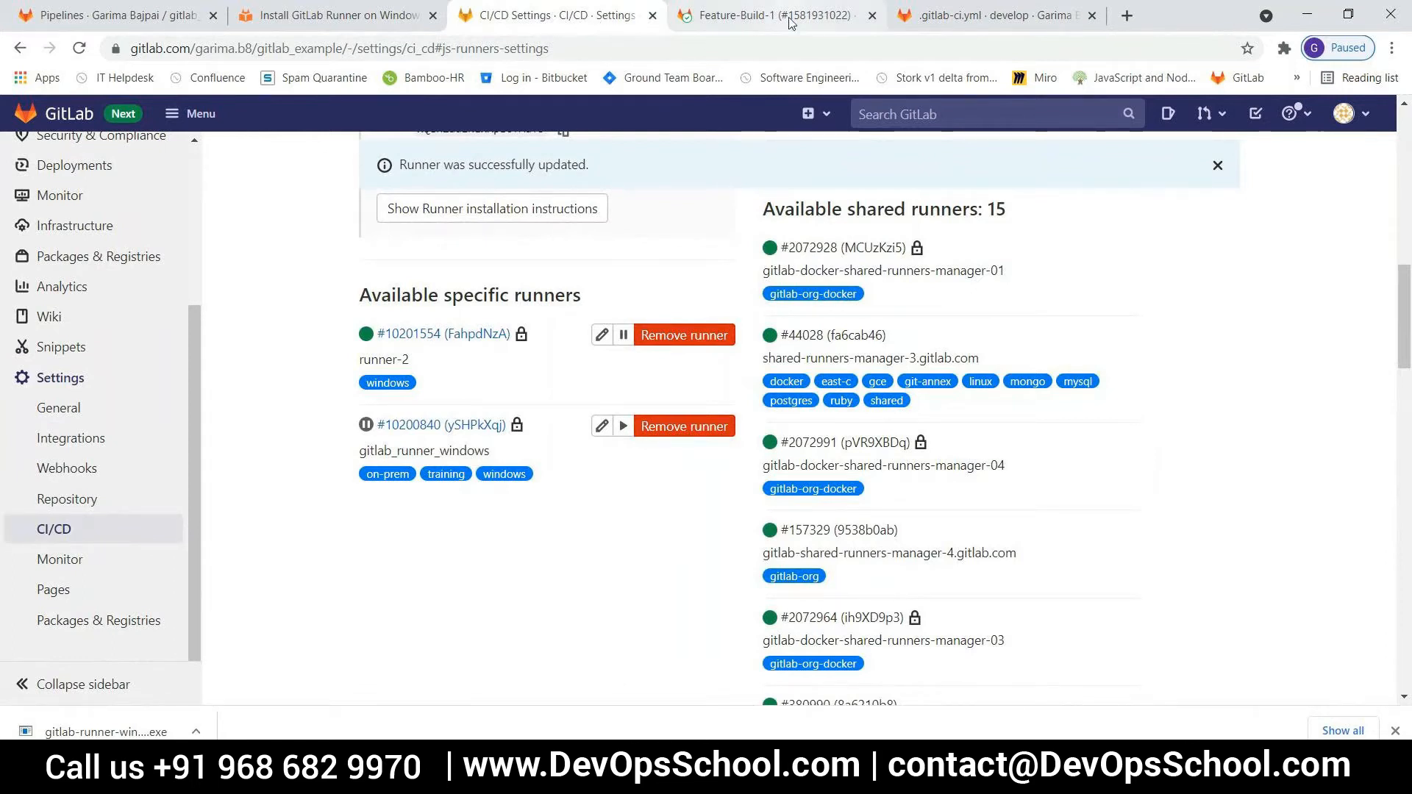
pyautogui.click(735, 16)
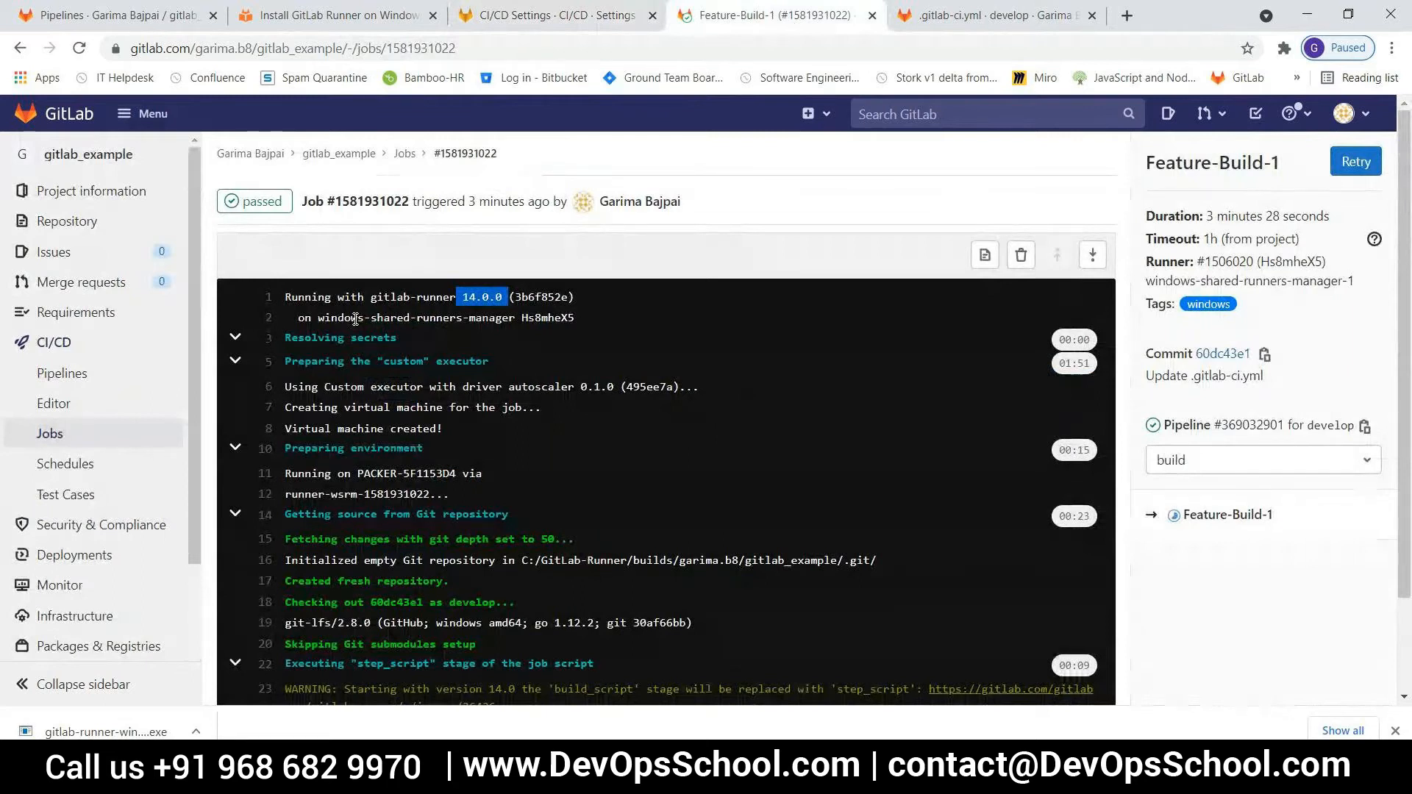
# Disable shared runners for the gitlab_example project in its CI/CD runner settings
pyautogui.click(527, 18)
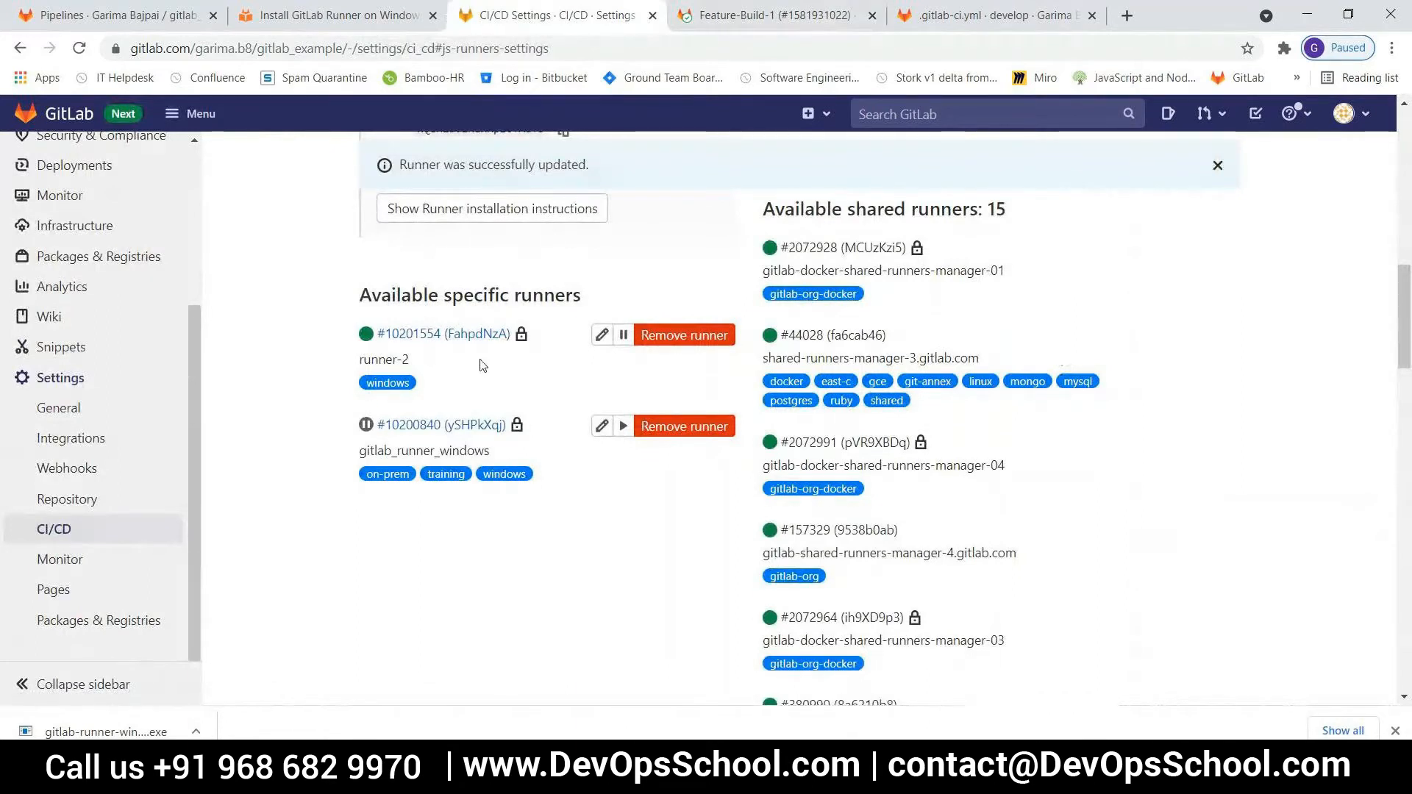
pyautogui.scroll(6, 481, 365)
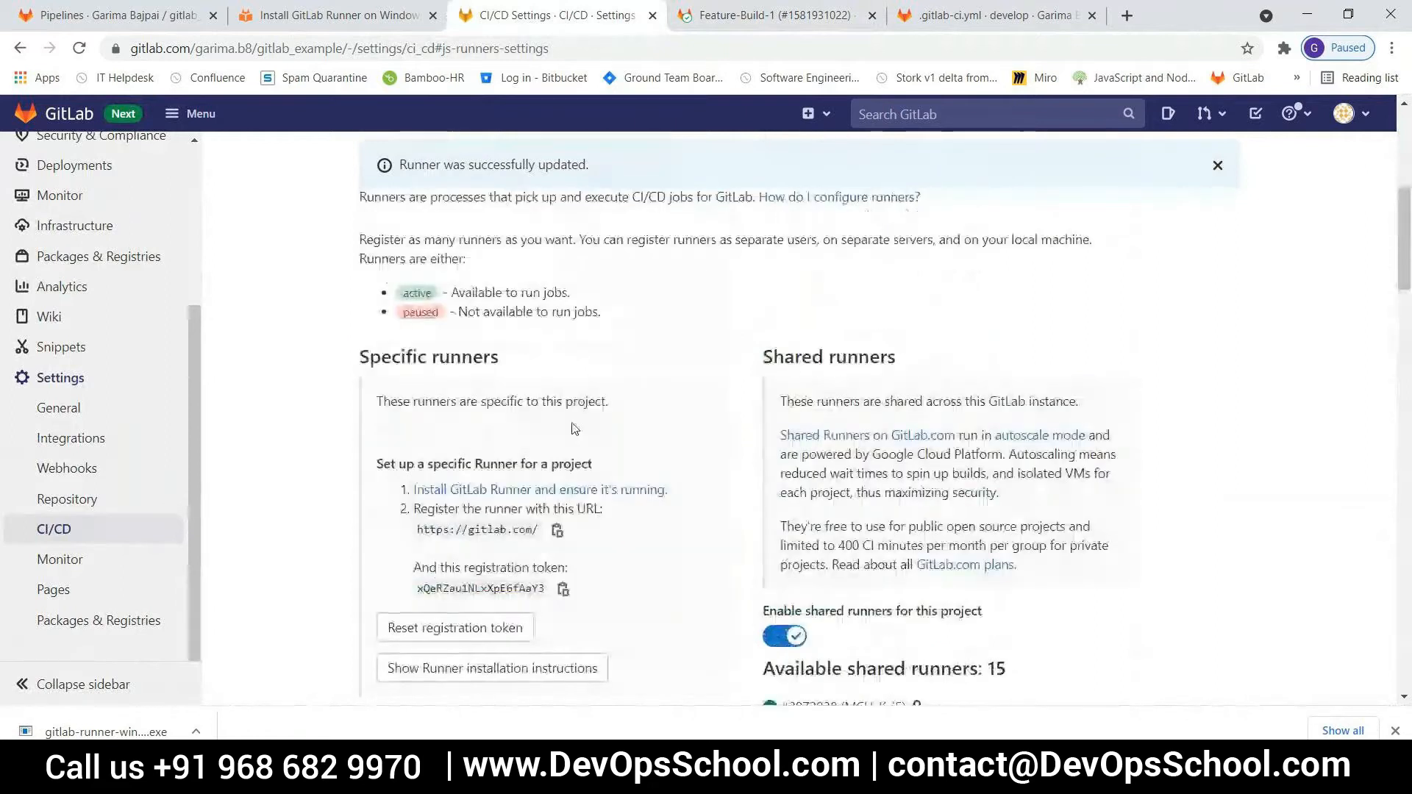
pyautogui.click(794, 637)
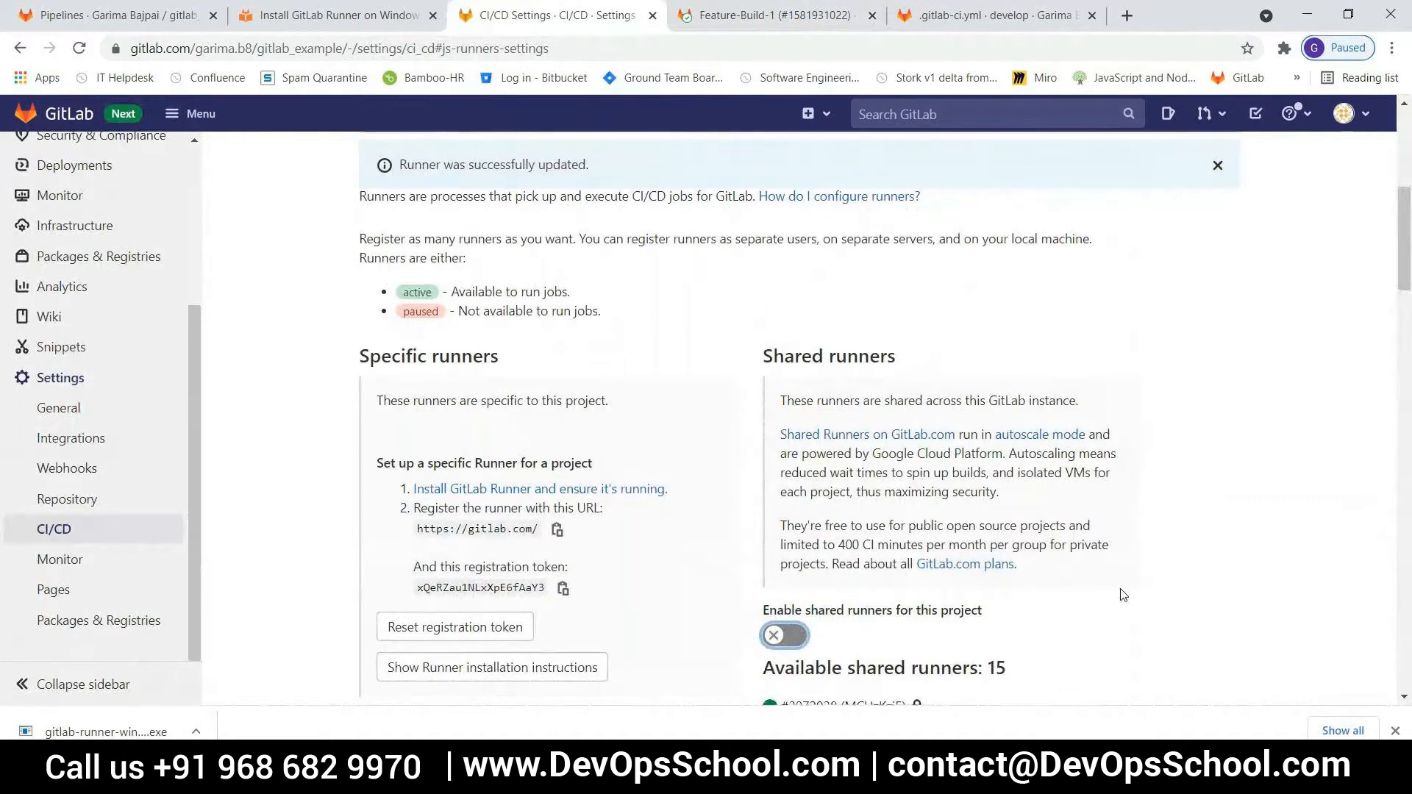
pyautogui.scroll(-4, 1122, 594)
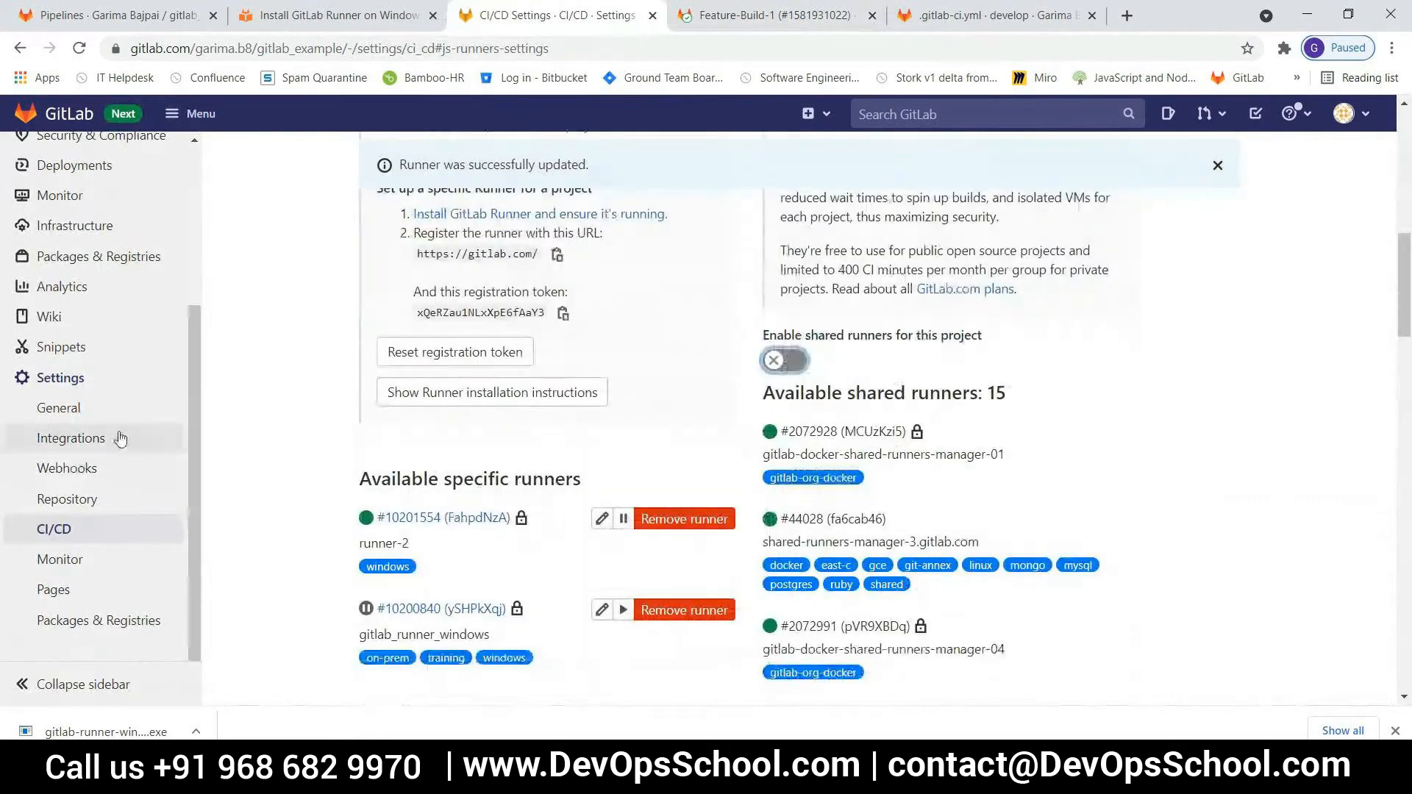
pyautogui.scroll(3, 88, 368)
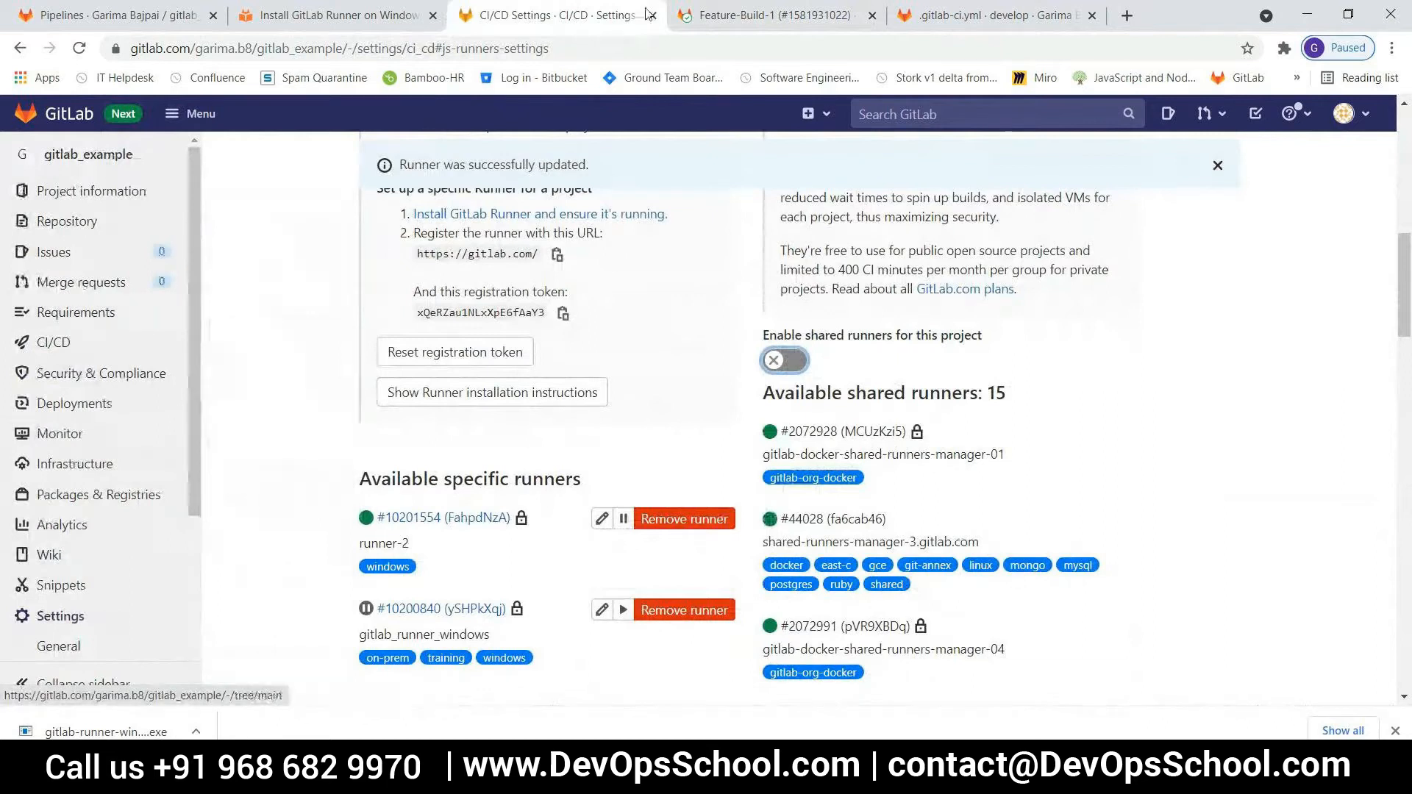
# Run a new gitlab_example pipeline for the develop branch
pyautogui.click(705, 15)
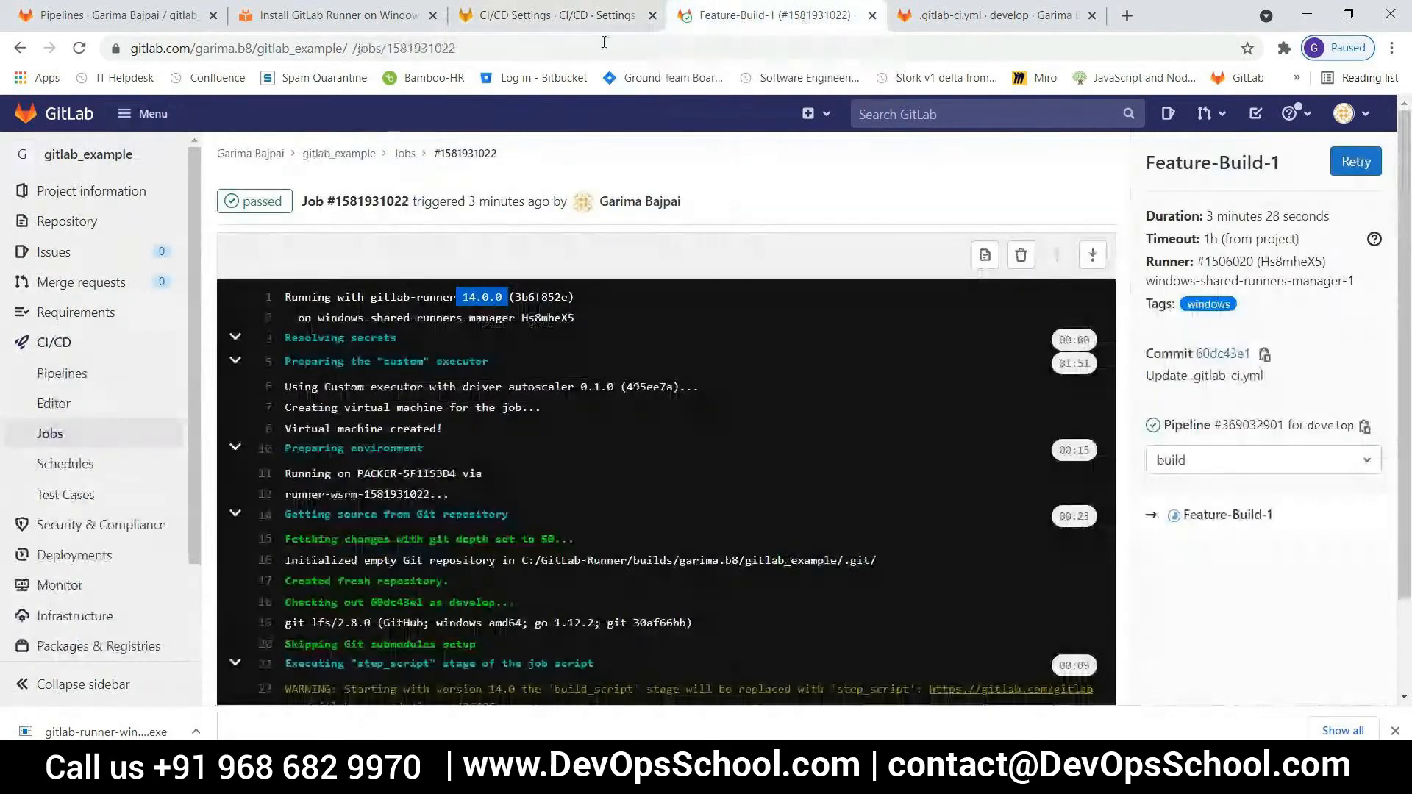
pyautogui.click(62, 372)
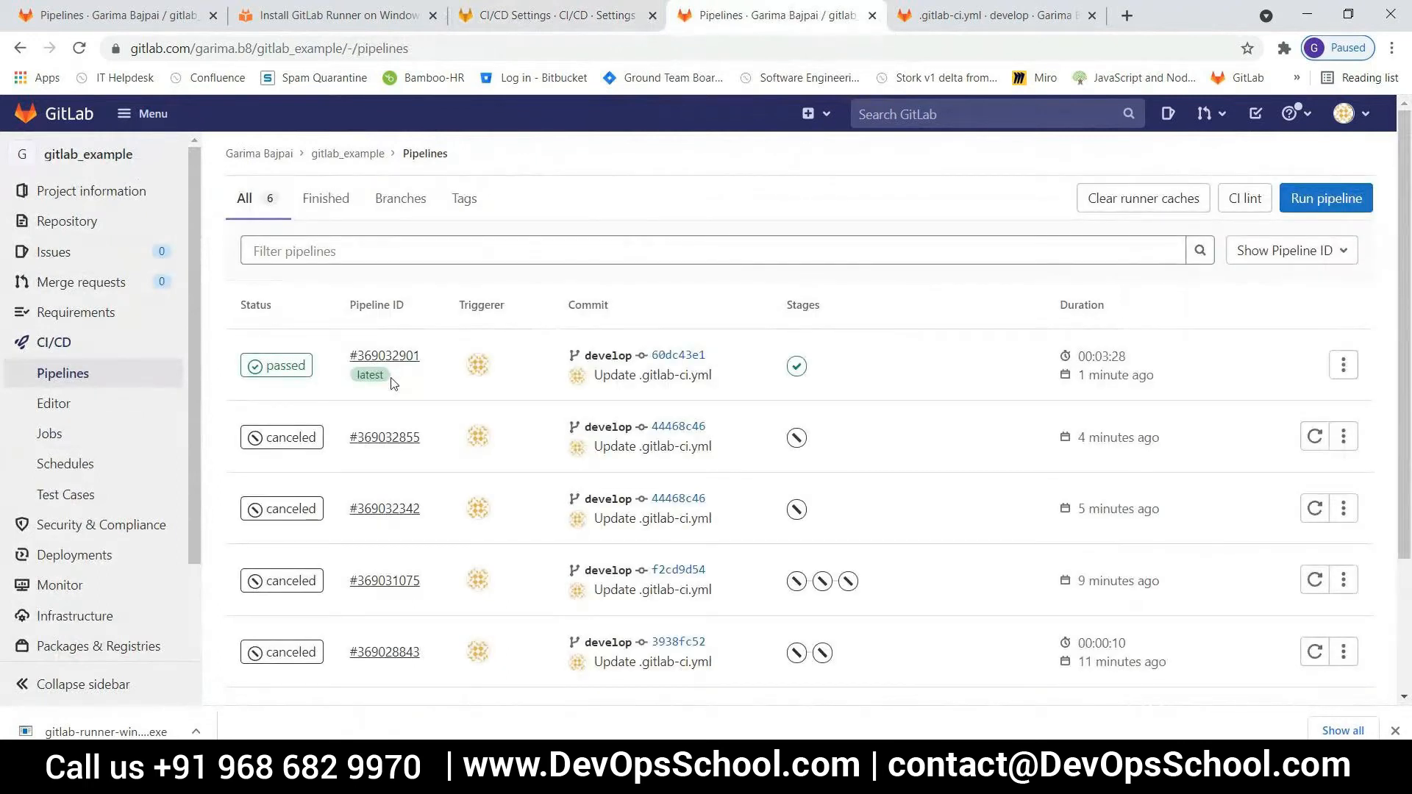
pyautogui.click(1323, 210)
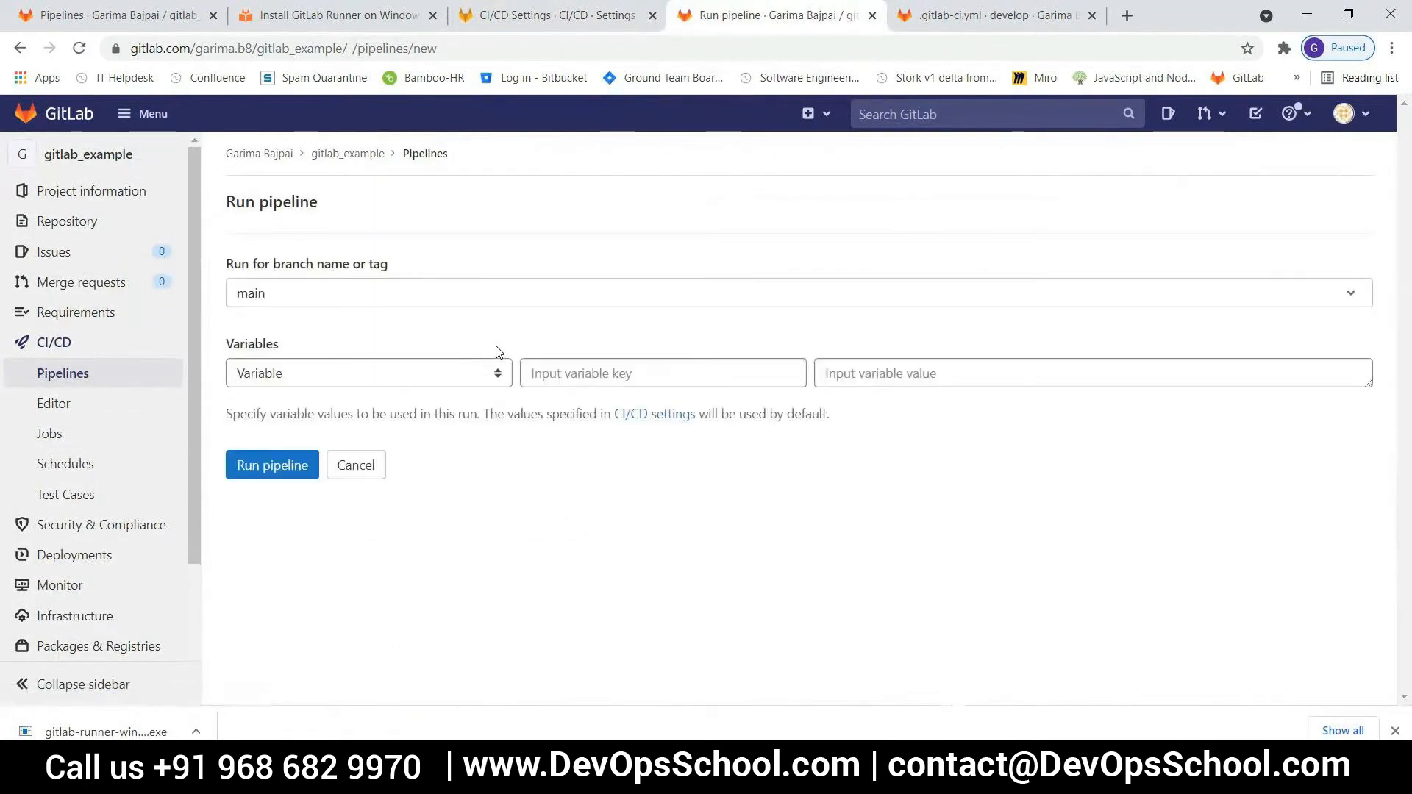
pyautogui.click(1350, 294)
pyautogui.click(286, 413)
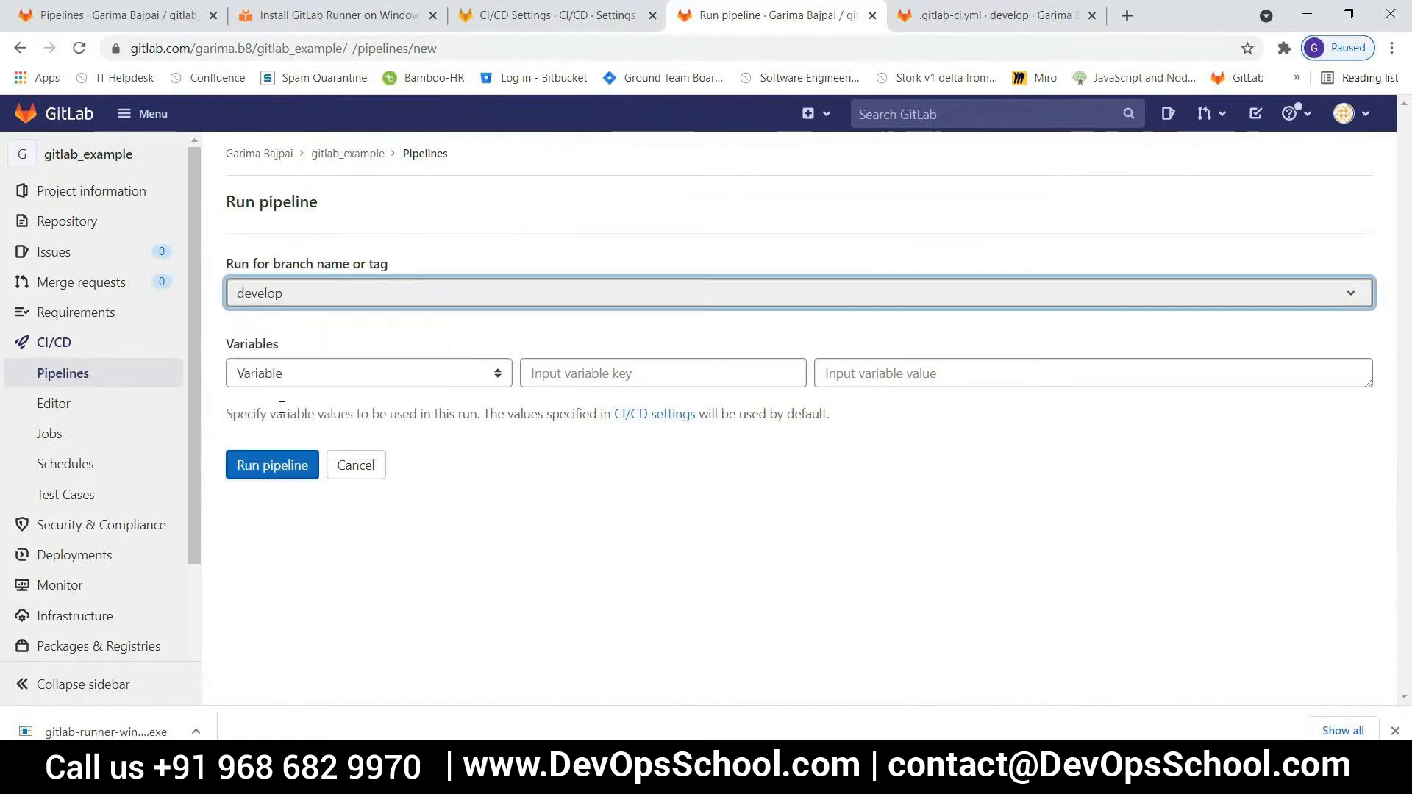
pyautogui.click(276, 465)
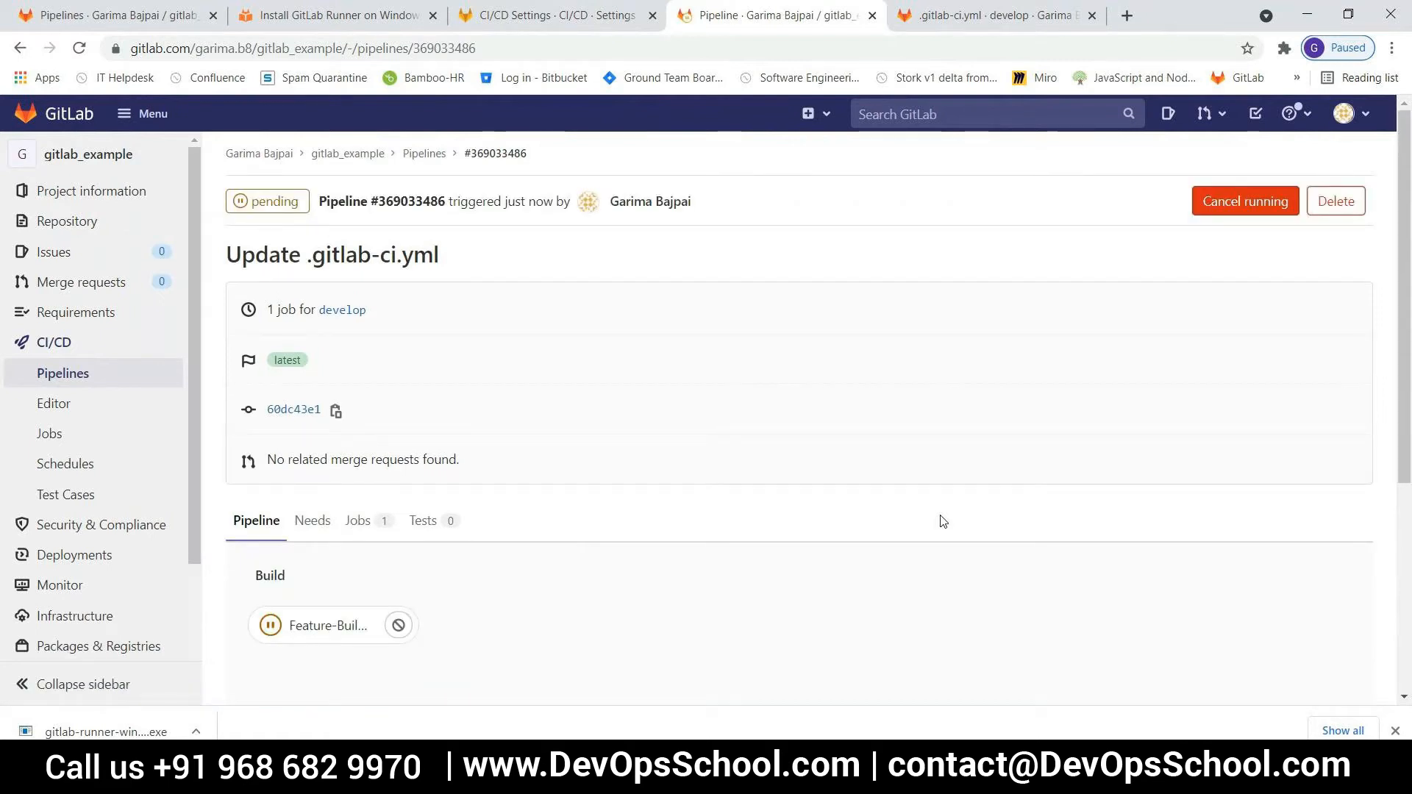
# Open the new pipeline's Feature-Build-1 job and reload its page twice to check whether a runner has picked it up
pyautogui.click(347, 631)
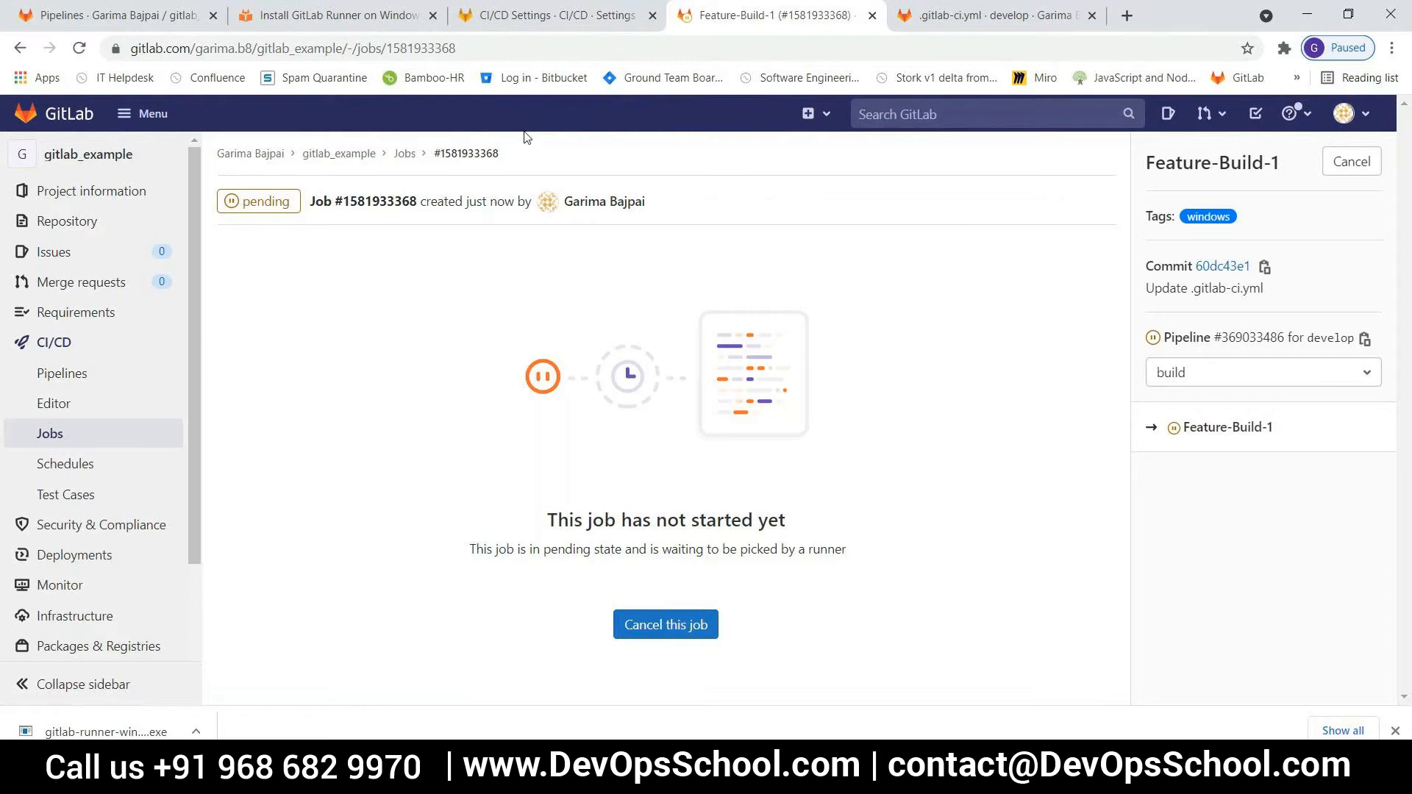
pyautogui.click(514, 53)
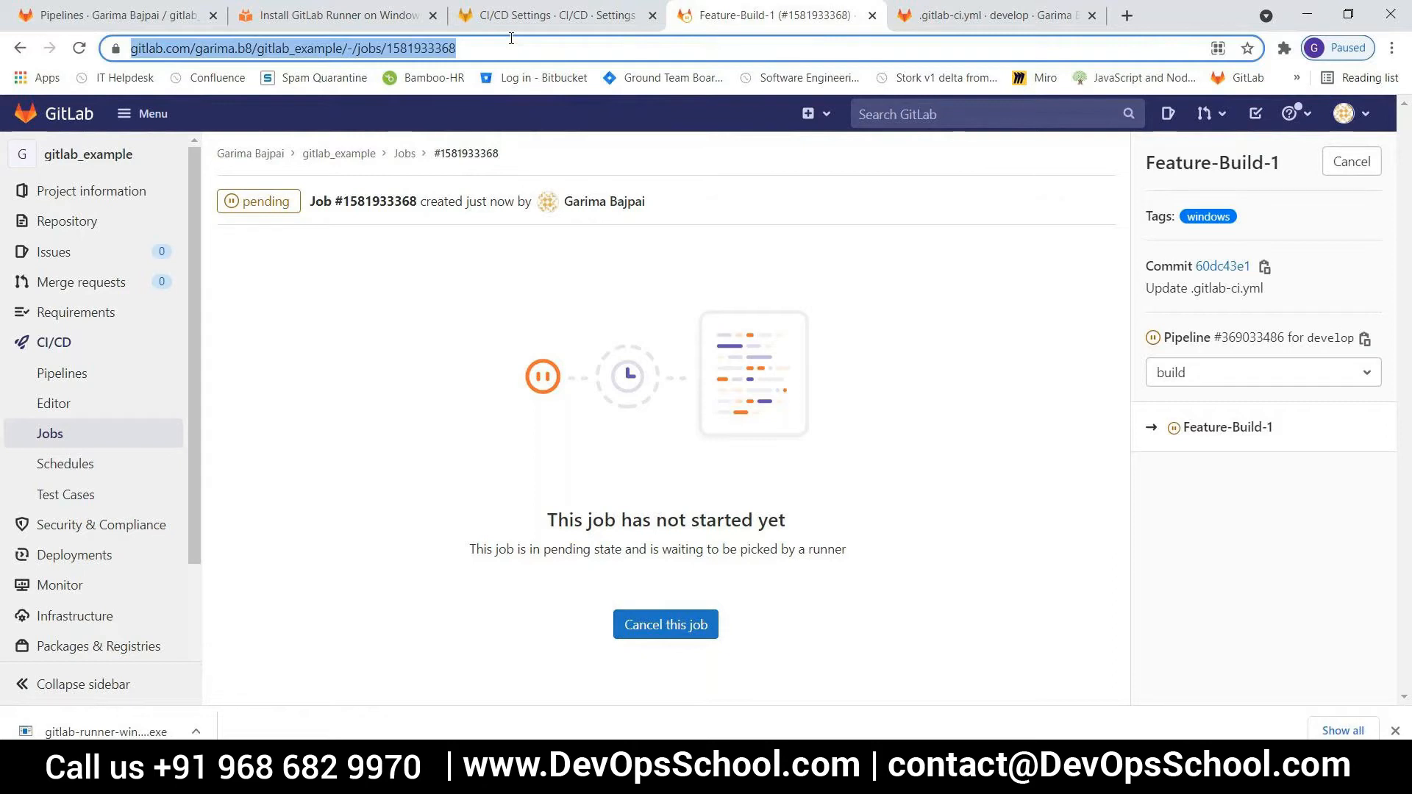
pyautogui.press('Return')
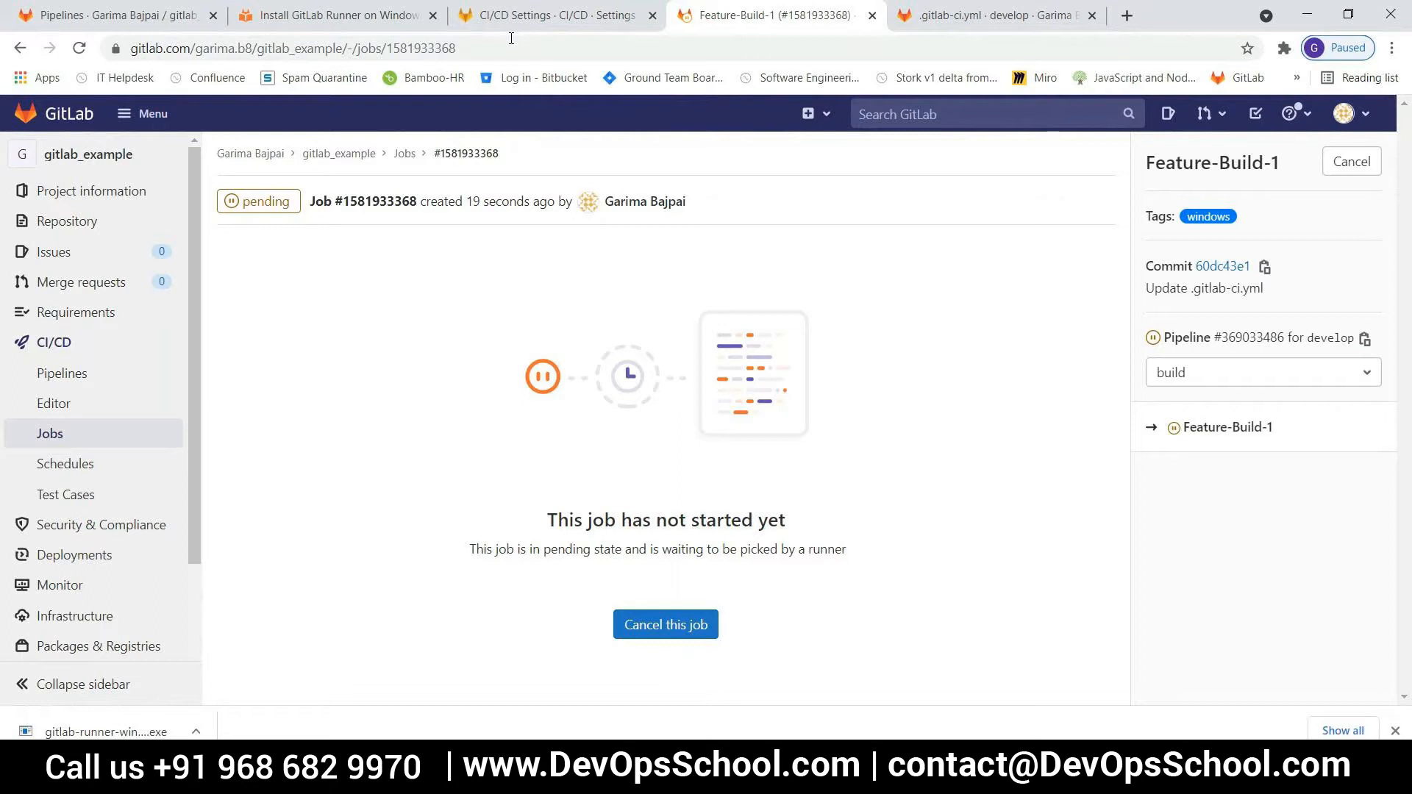
pyautogui.click(478, 51)
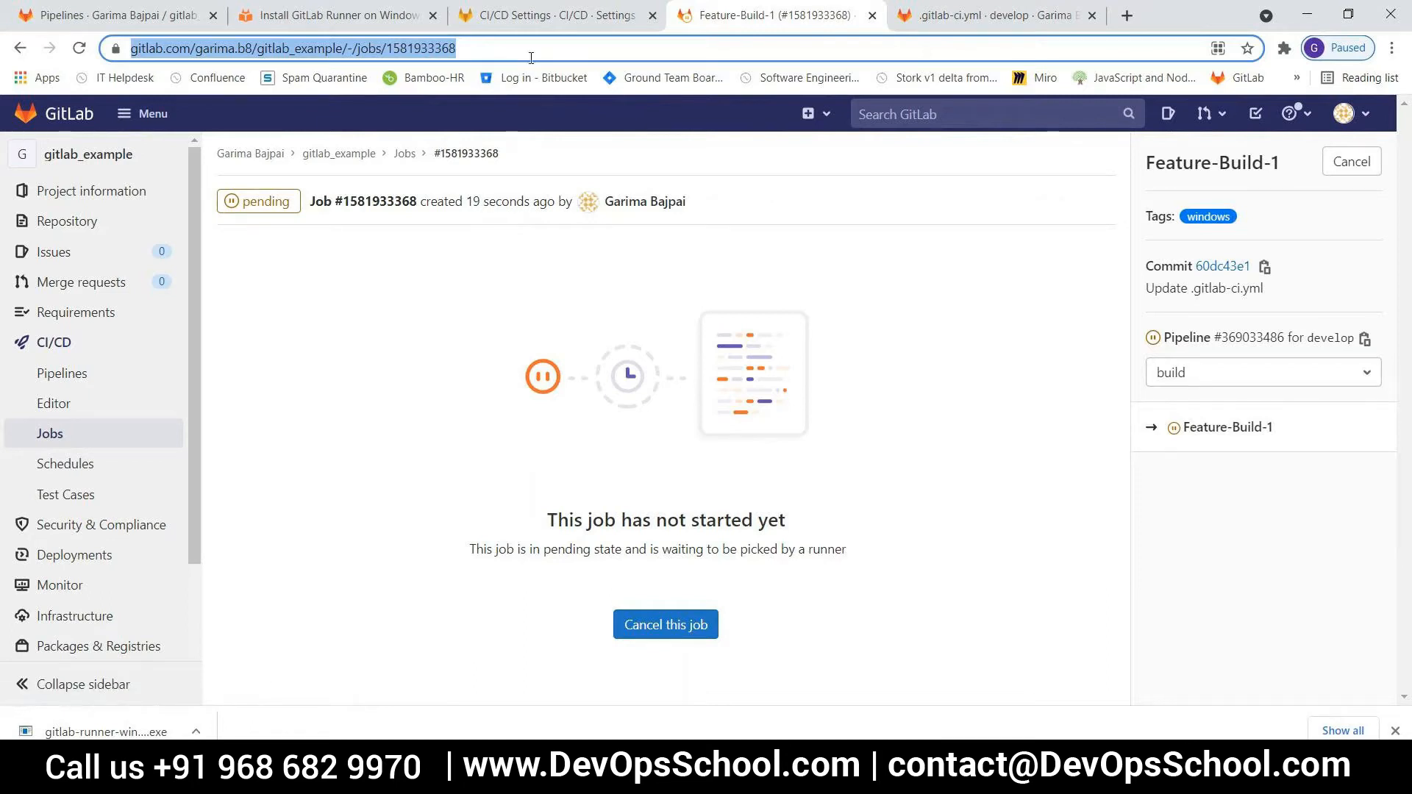
pyautogui.press('Return')
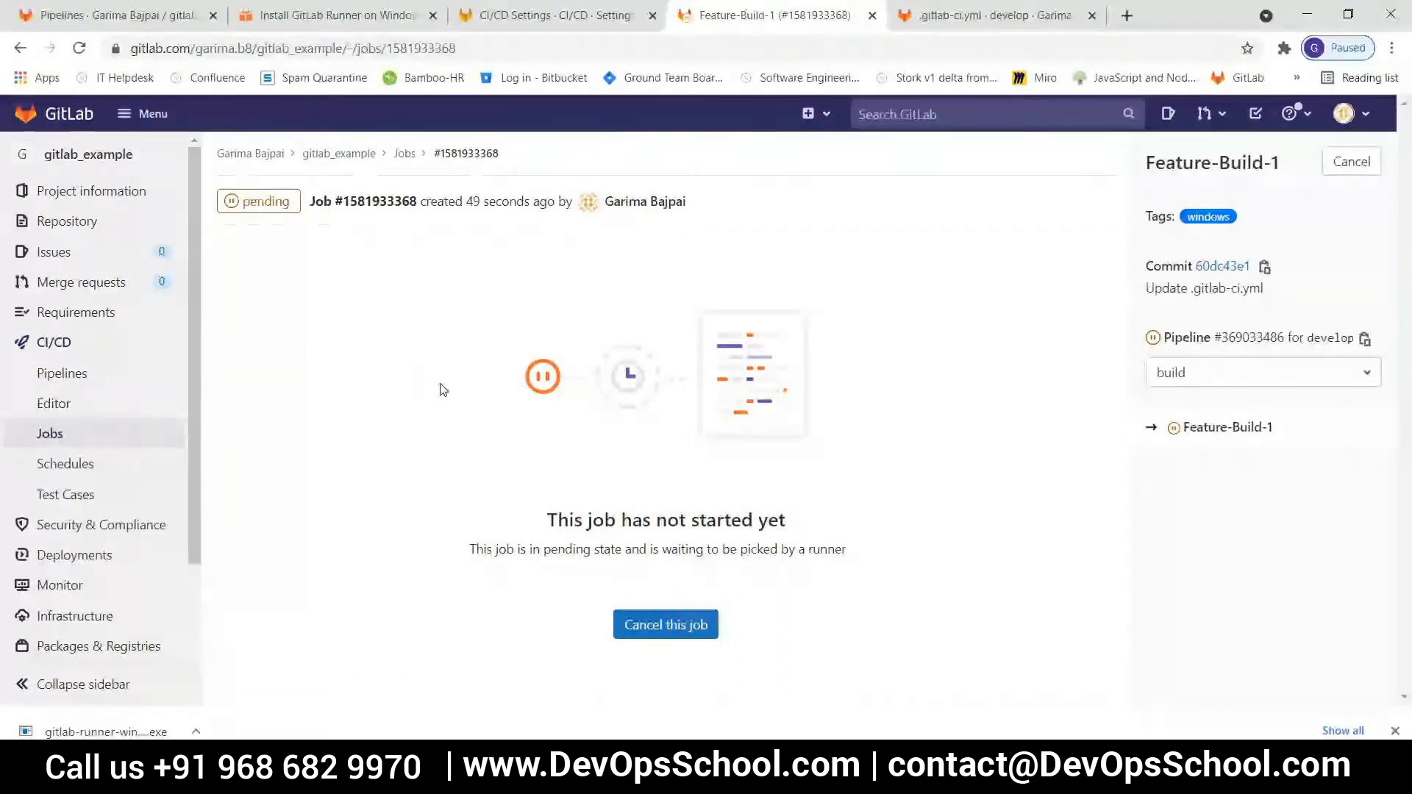
# Switch to Windows PowerShell and check the registered runners with ".\gitlab-runner.exe verify"
pyautogui.hotkey('alt', 'Tab')
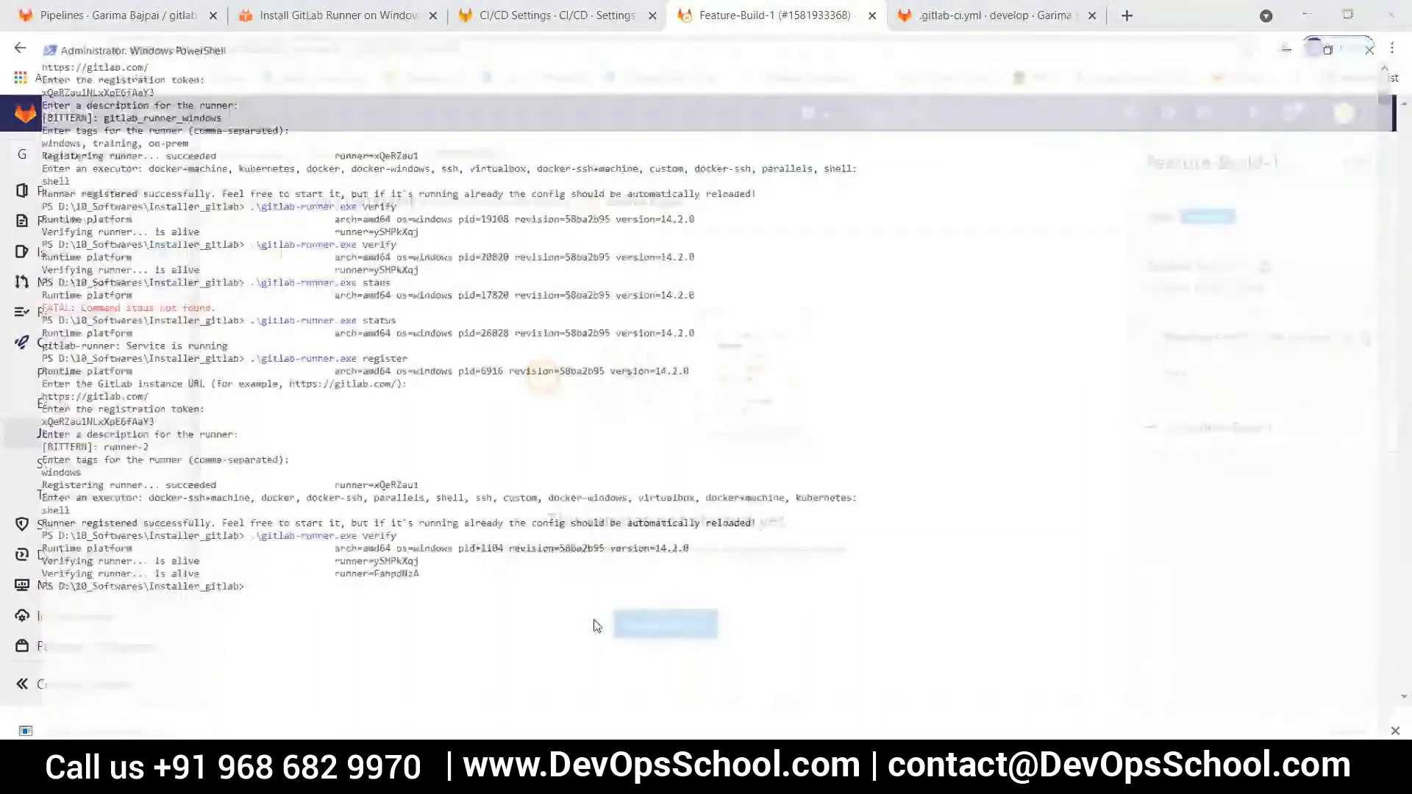
pyautogui.press('Up')
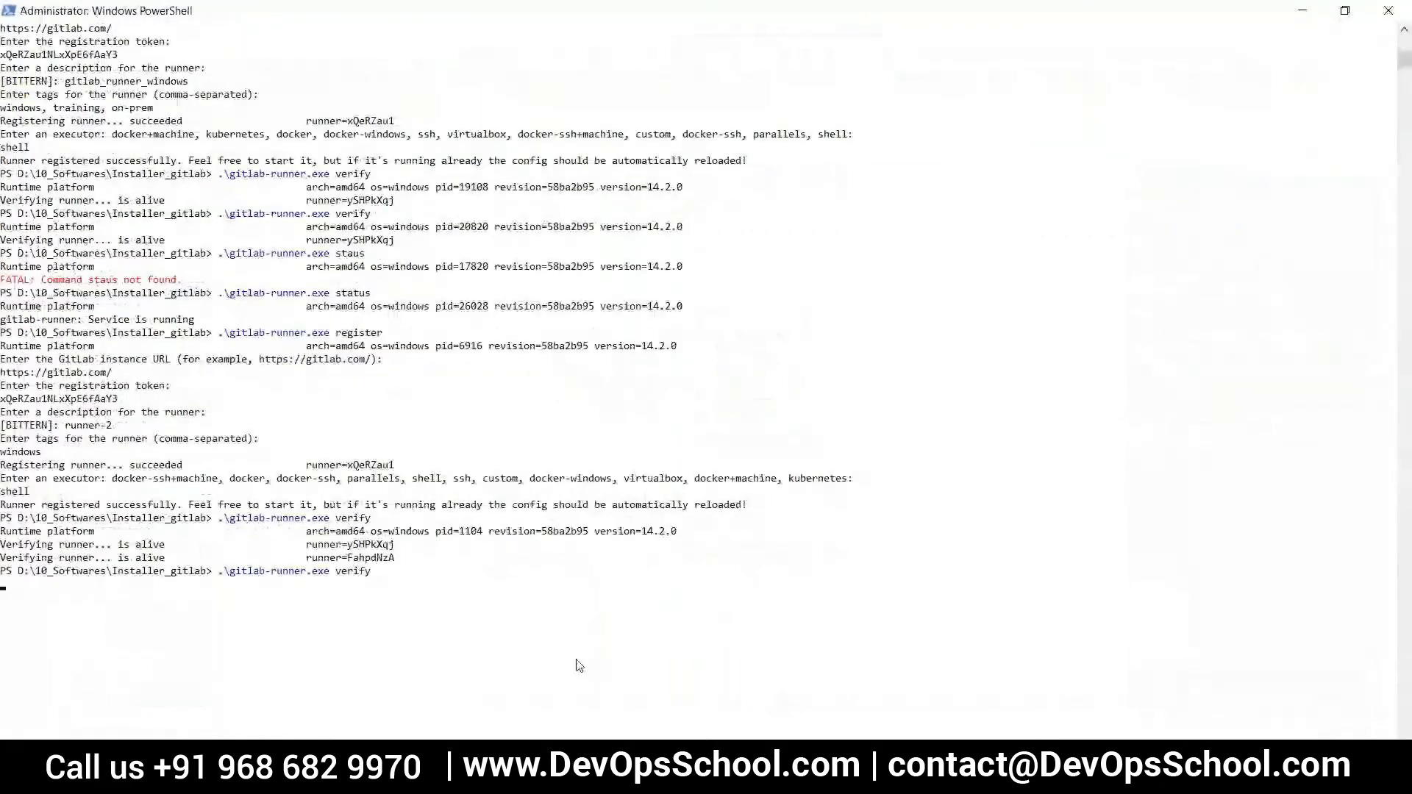
pyautogui.press('Return')
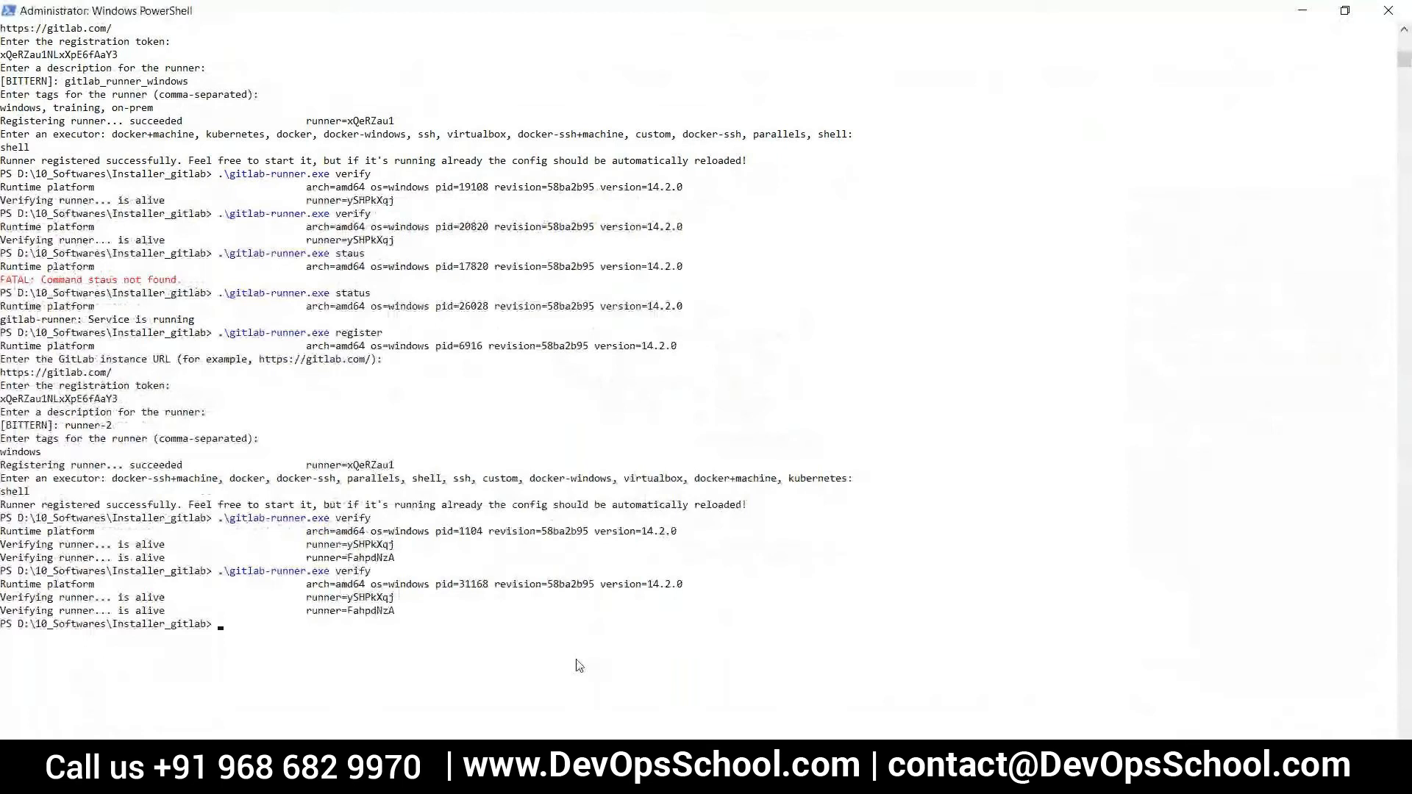
# Return to the browser, reload the Feature-Build-1 job page, and compare its tags with the develop branch's .gitlab-ci.yml
pyautogui.hotkey('alt', 'Tab')
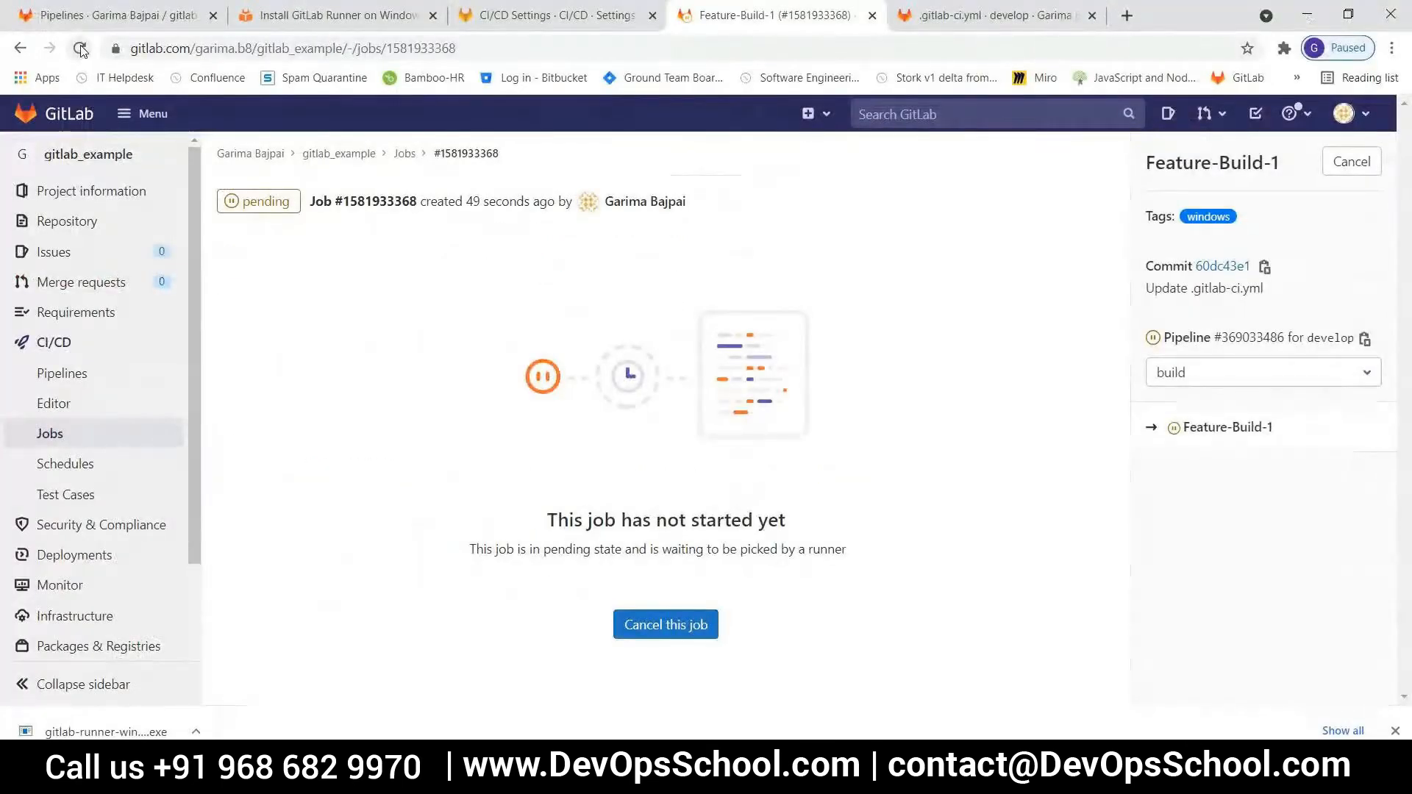
pyautogui.click(80, 49)
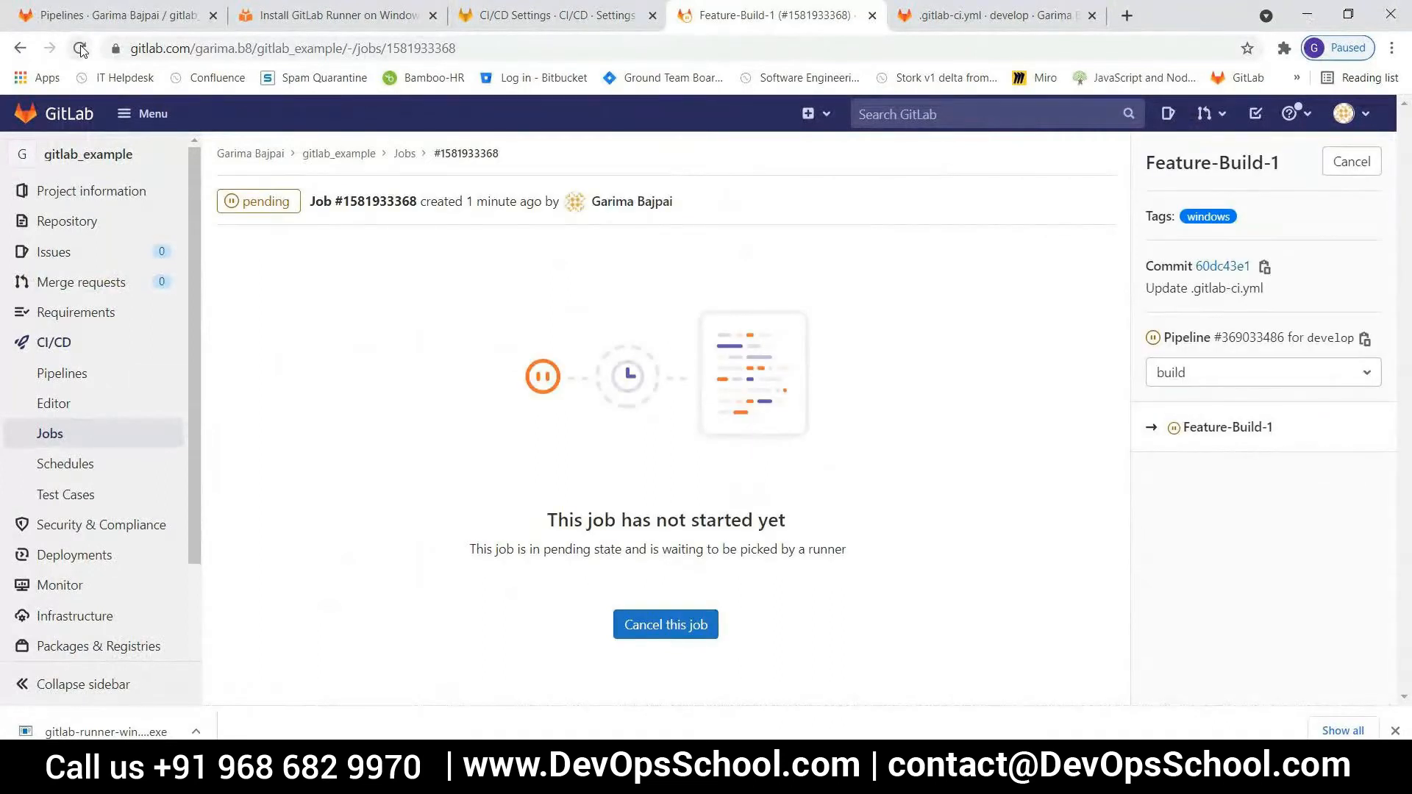
pyautogui.click(1367, 379)
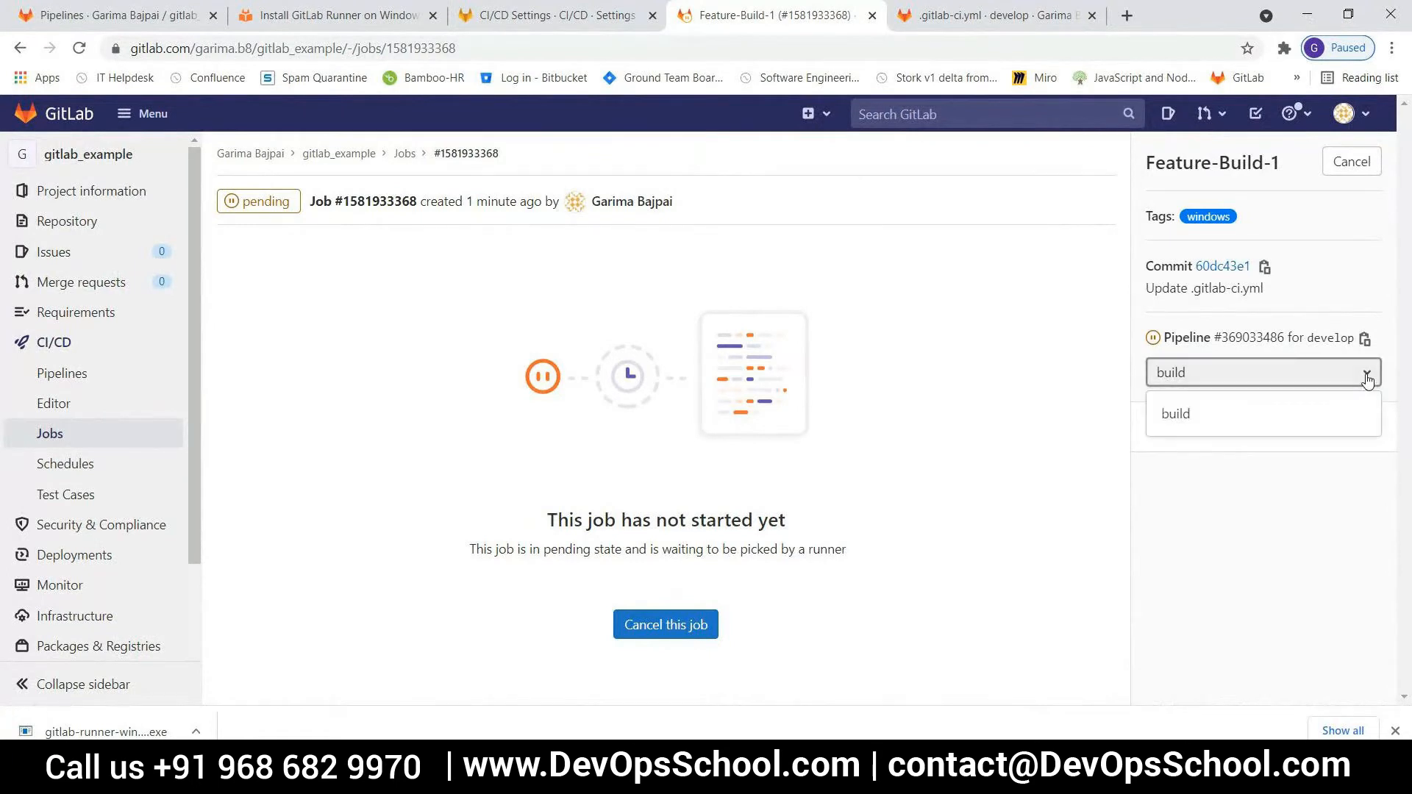
pyautogui.click(1367, 379)
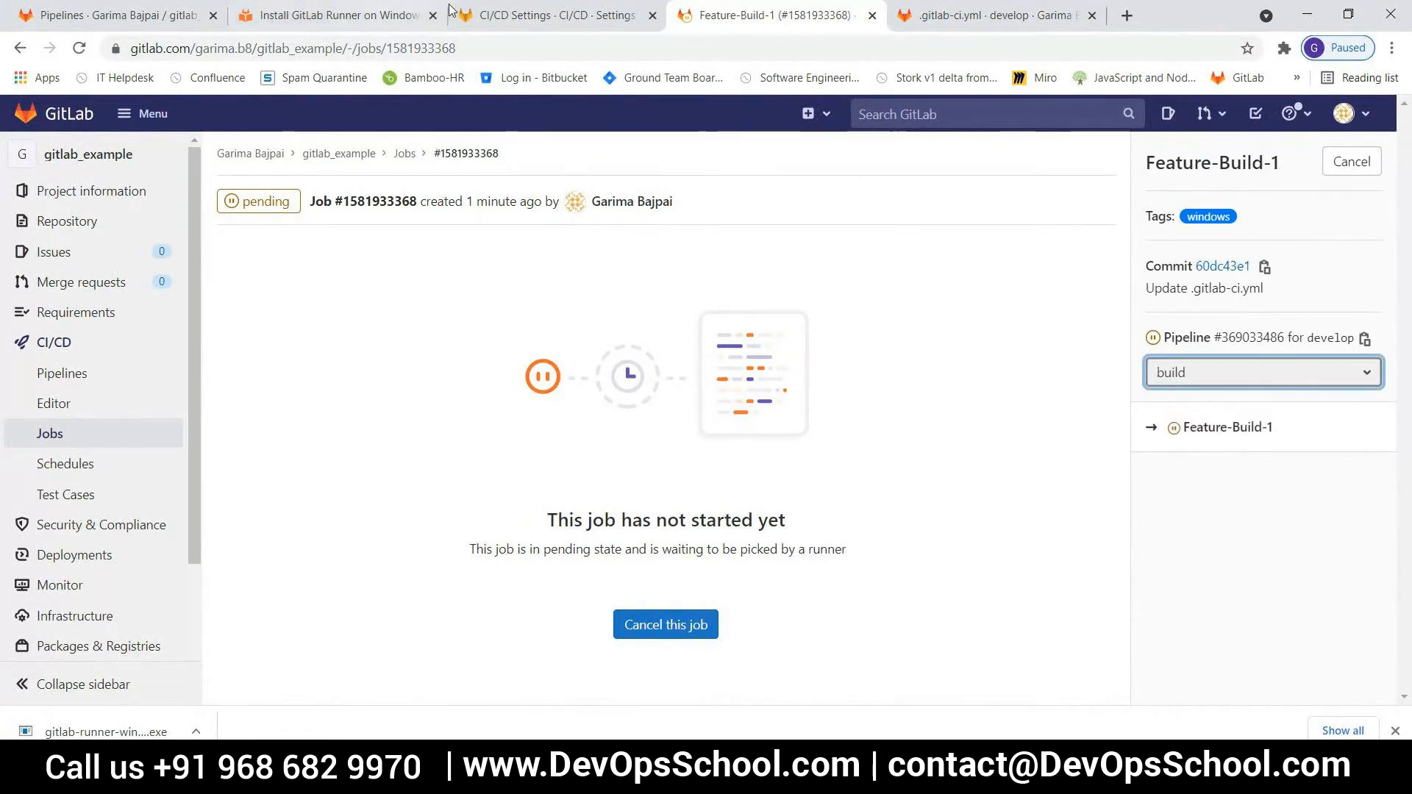
pyautogui.click(975, 16)
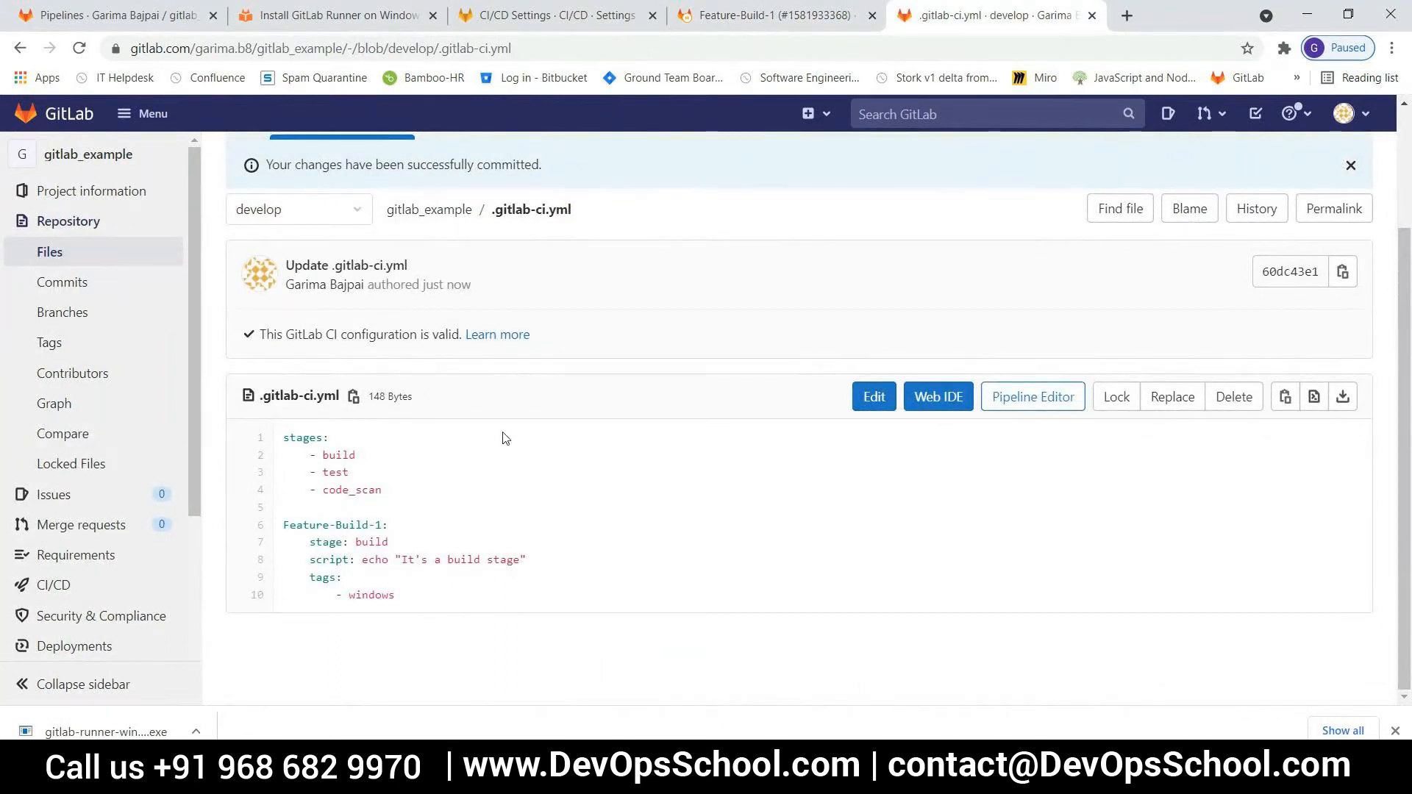
pyautogui.click(768, 24)
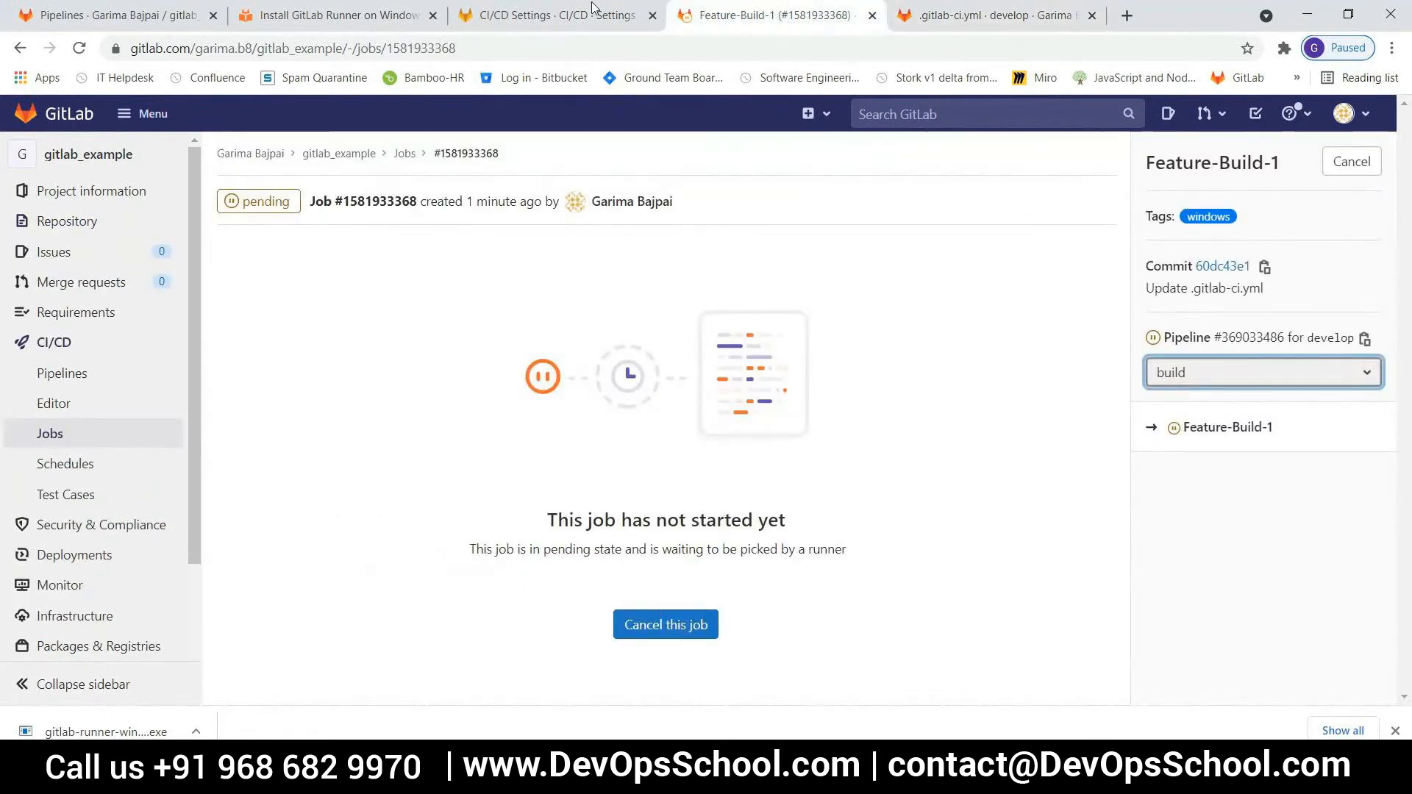
# Compare the specific runners' tags in the CI/CD settings with the develop branch's .gitlab-ci.yml and reload the Feature-Build-1 job page
pyautogui.click(548, 15)
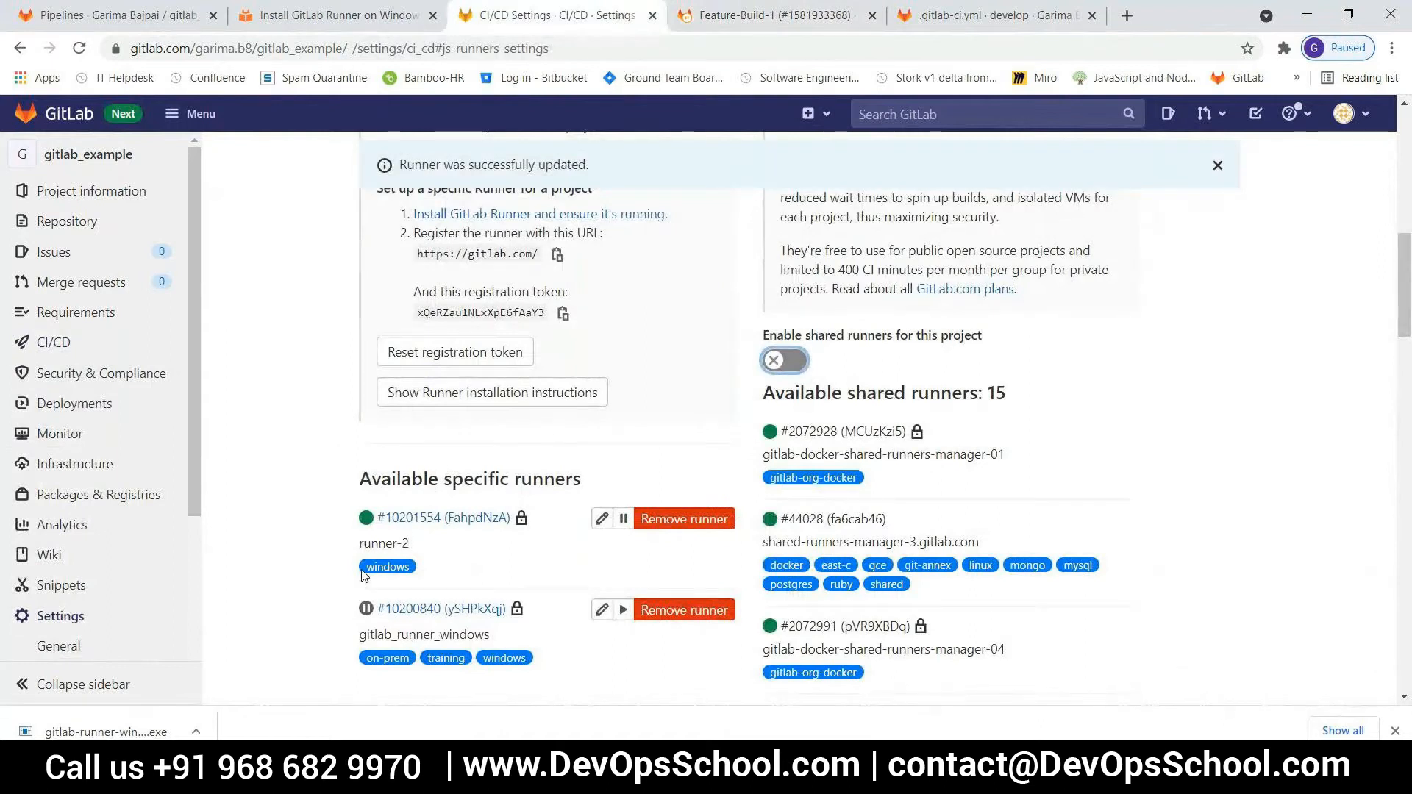
pyautogui.click(989, 24)
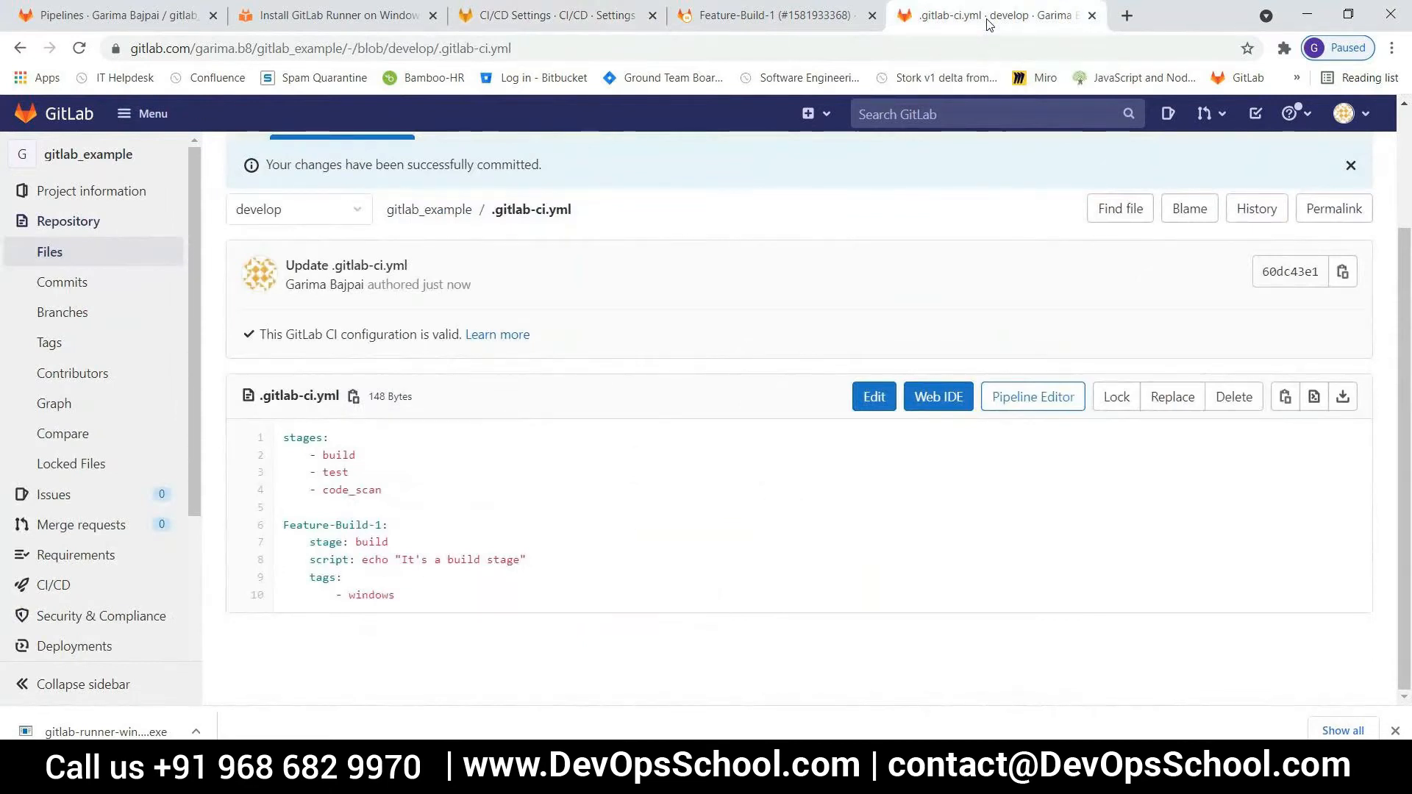
pyautogui.click(776, 16)
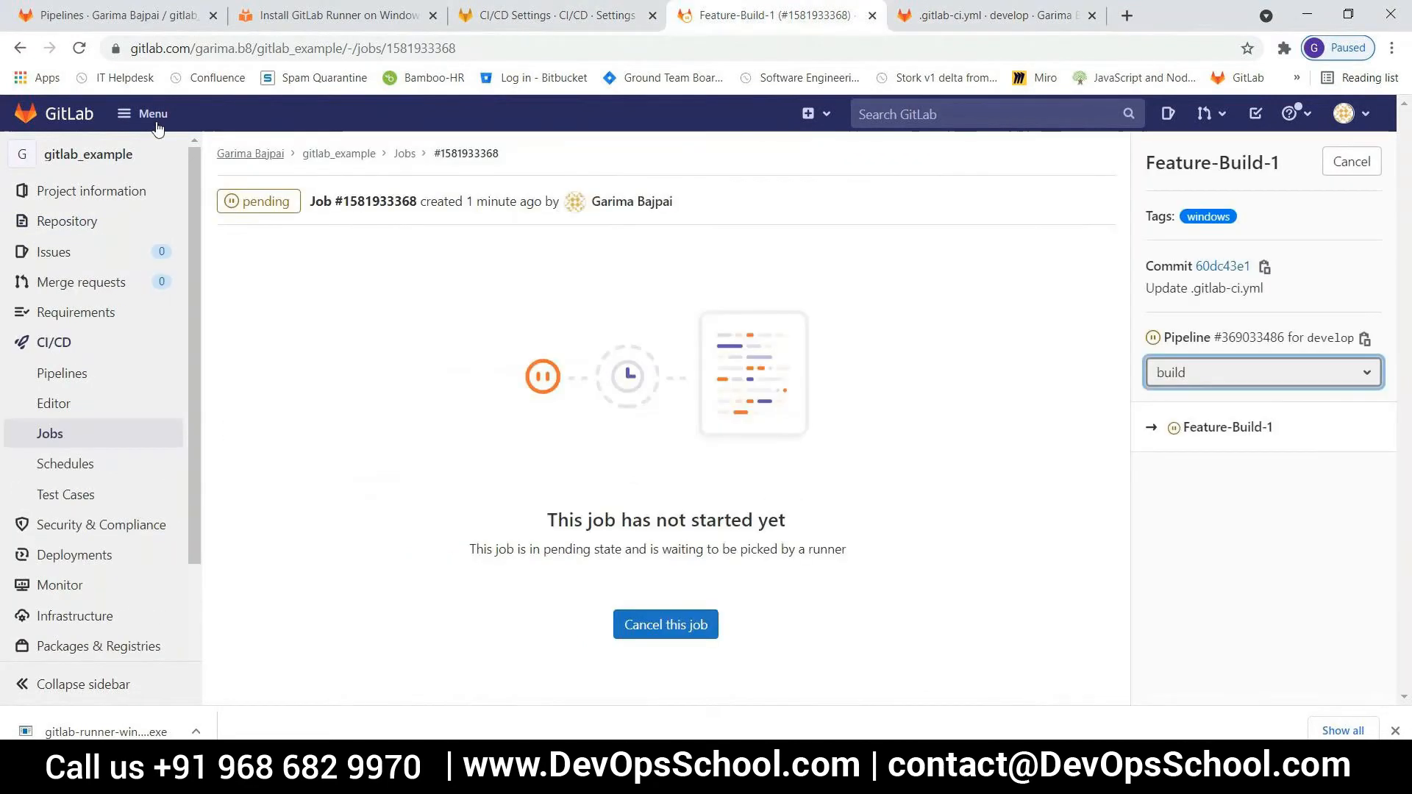
pyautogui.click(79, 48)
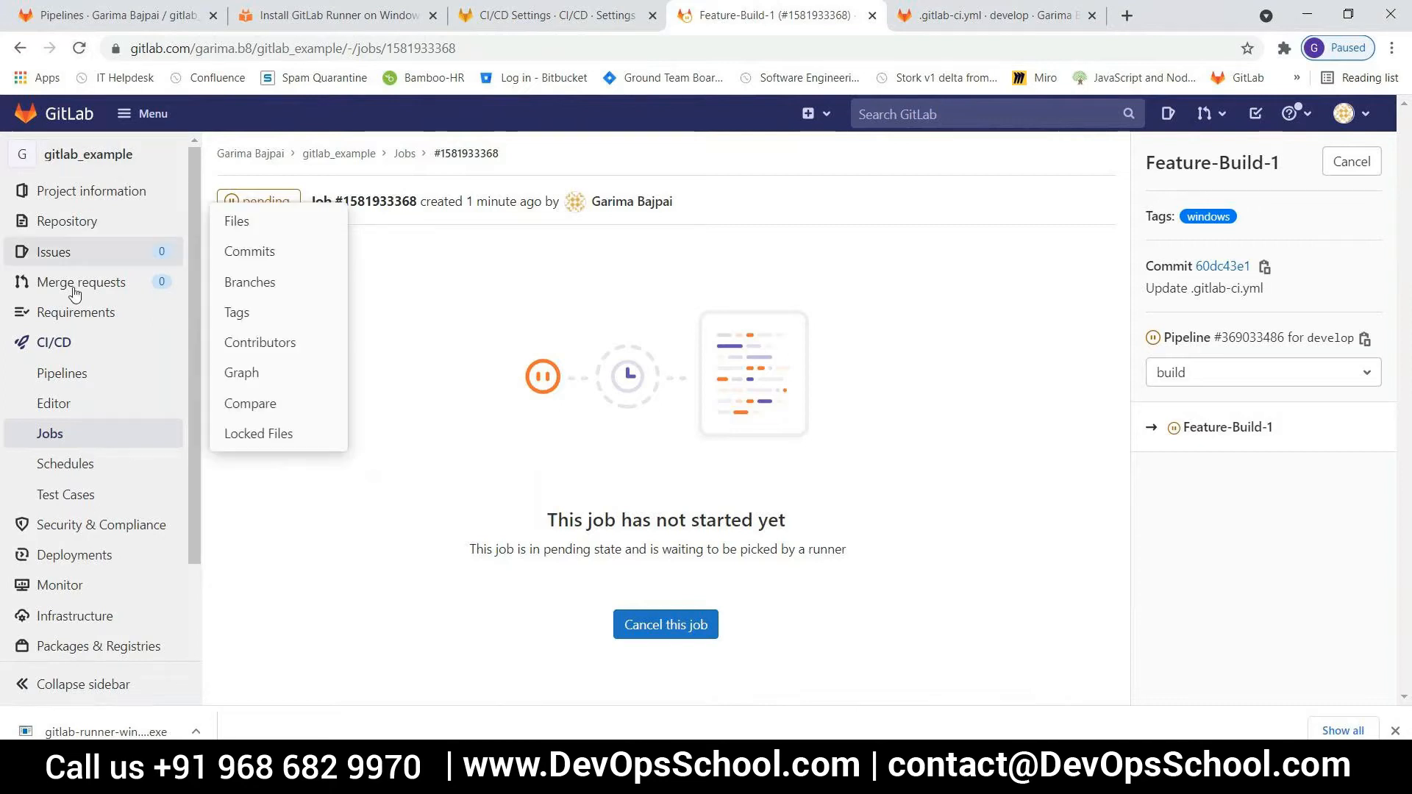
# Open the gitlab_example pipelines list and stop the pending develop pipeline
pyautogui.click(66, 372)
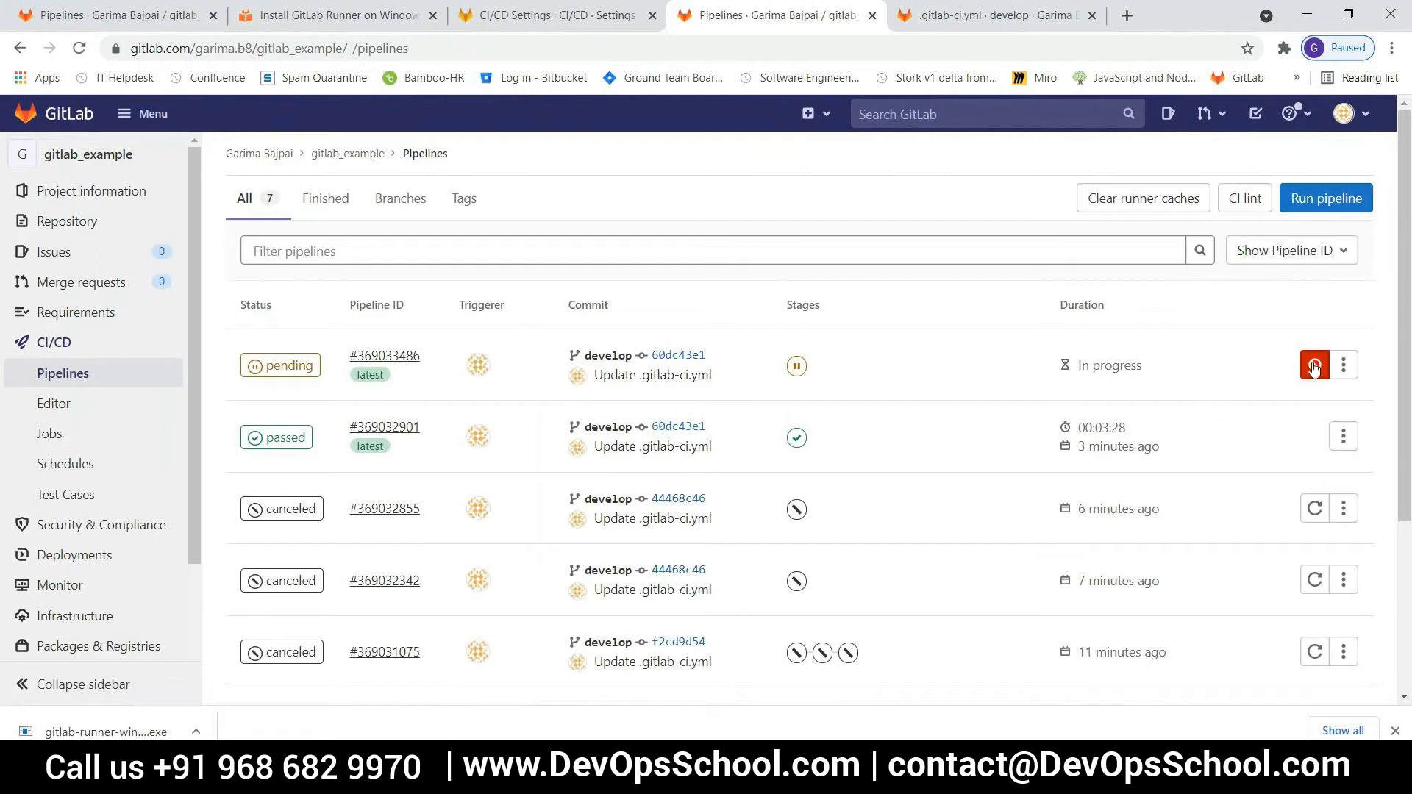
pyautogui.click(1339, 368)
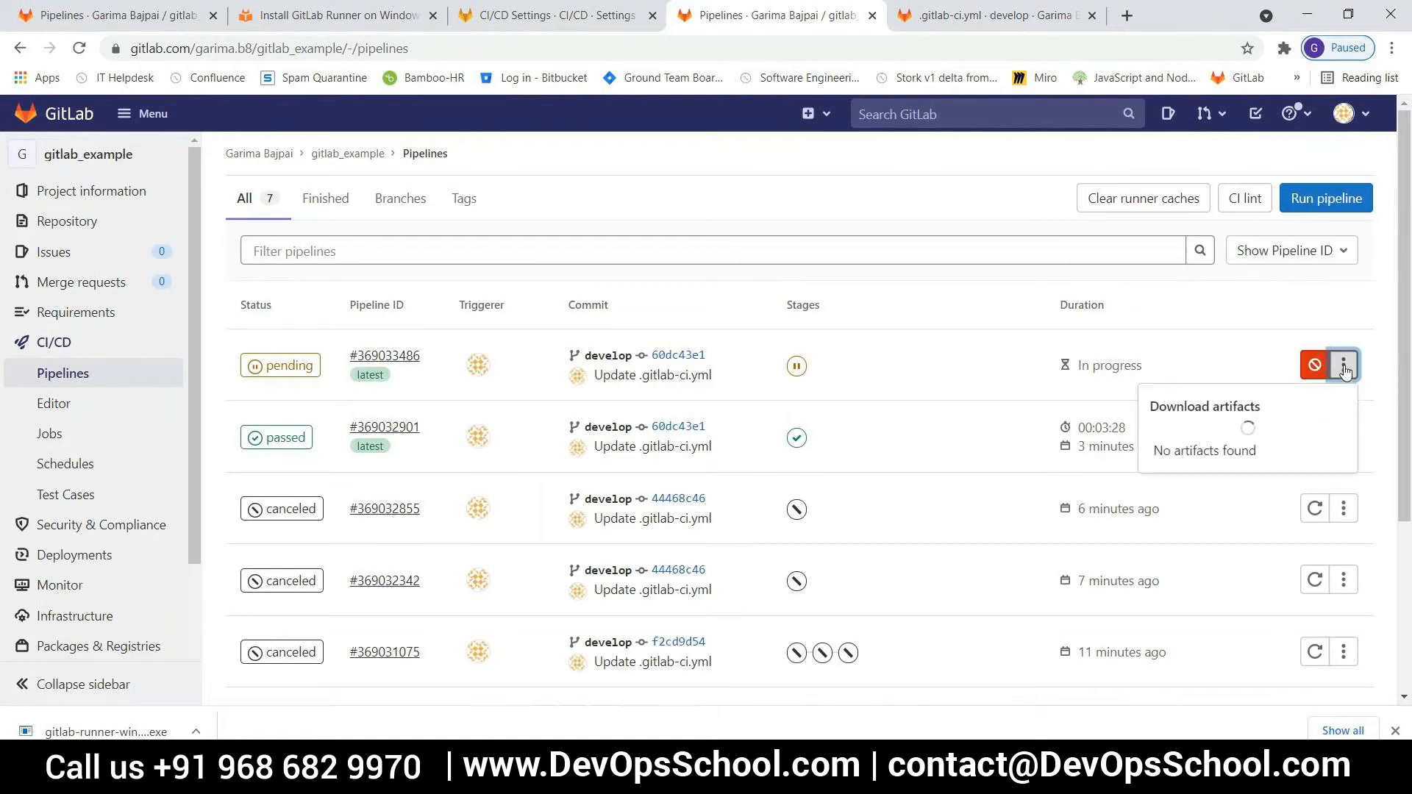
pyautogui.click(1318, 364)
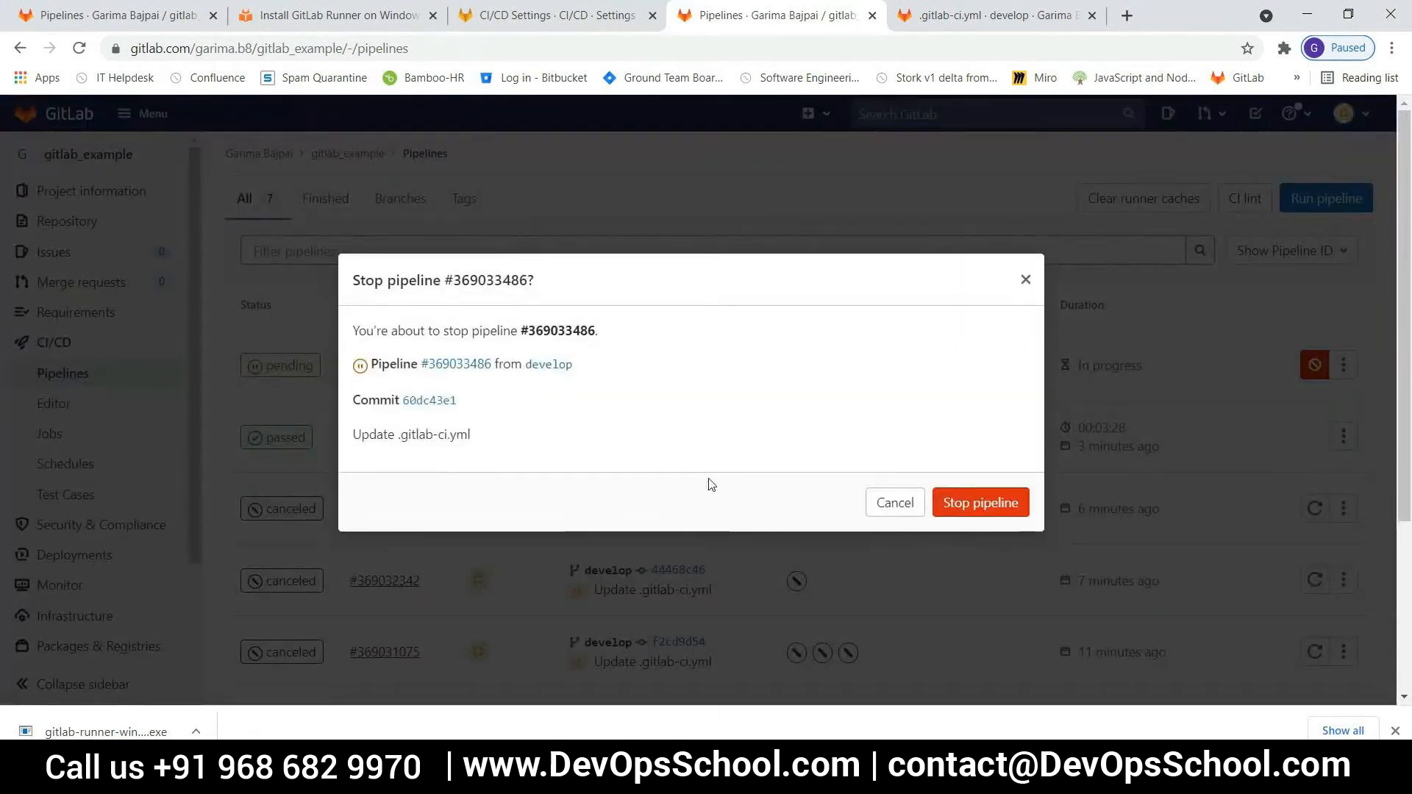
pyautogui.click(949, 519)
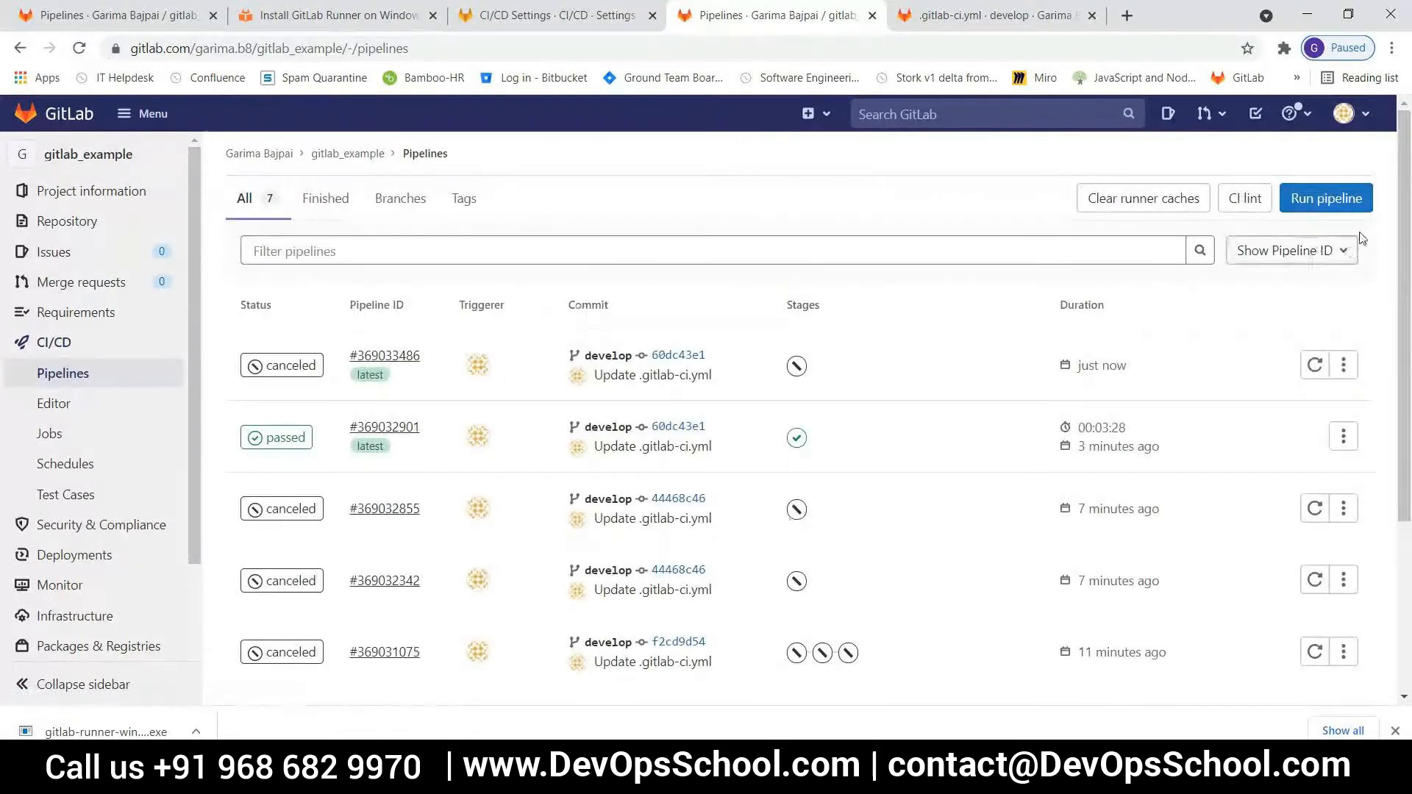
# Run another pipeline for the develop branch and open its Feature-Build-1 job
pyautogui.click(1326, 197)
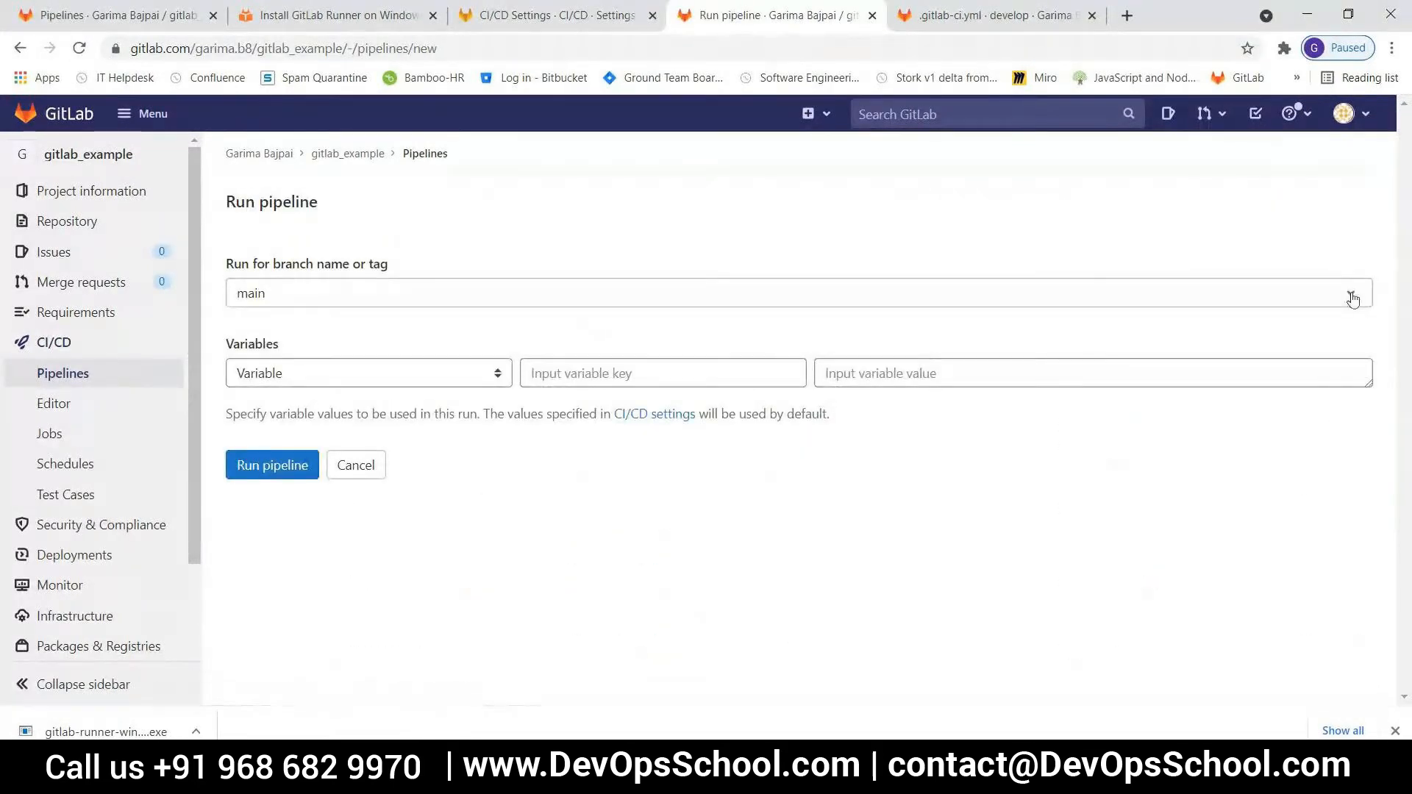
pyautogui.click(1352, 294)
pyautogui.click(287, 407)
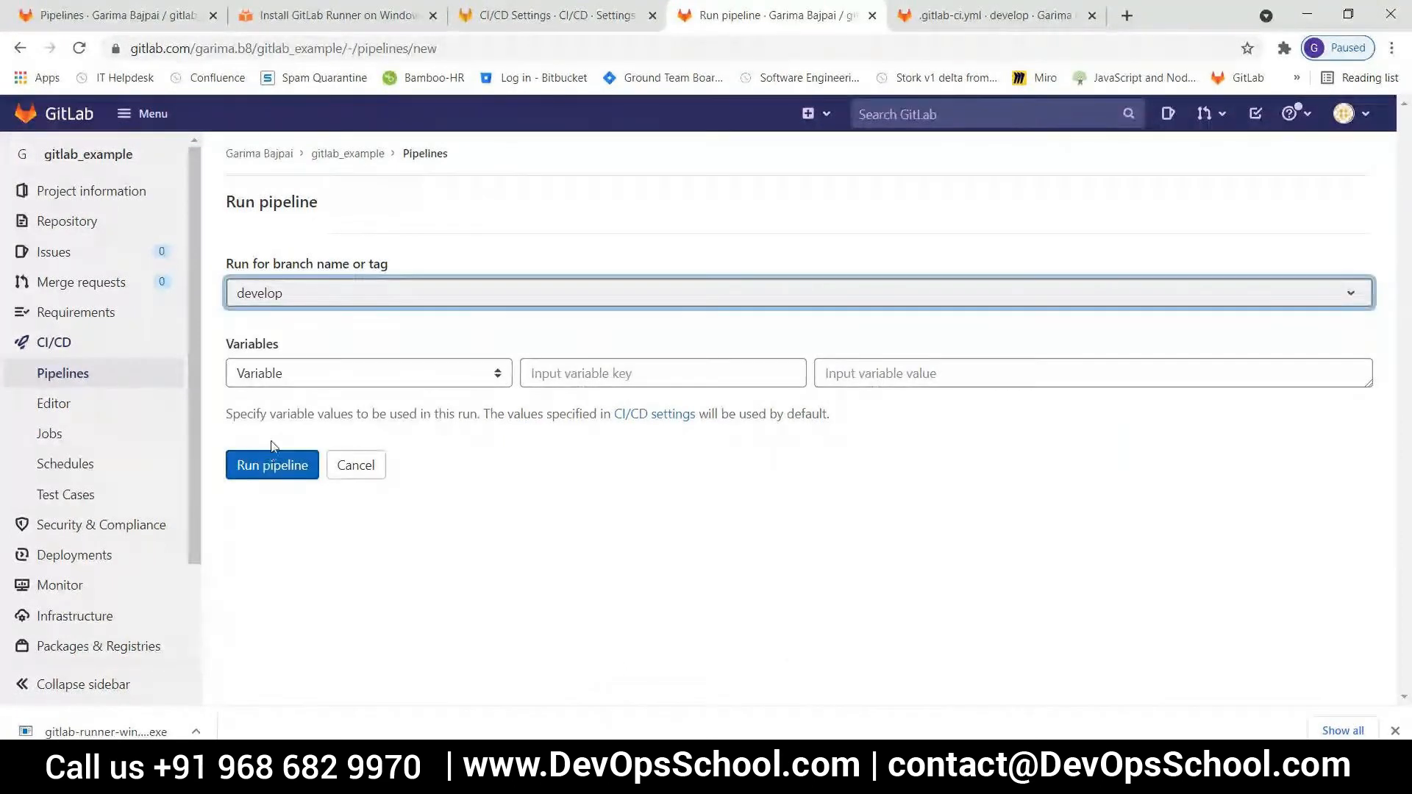
pyautogui.click(271, 472)
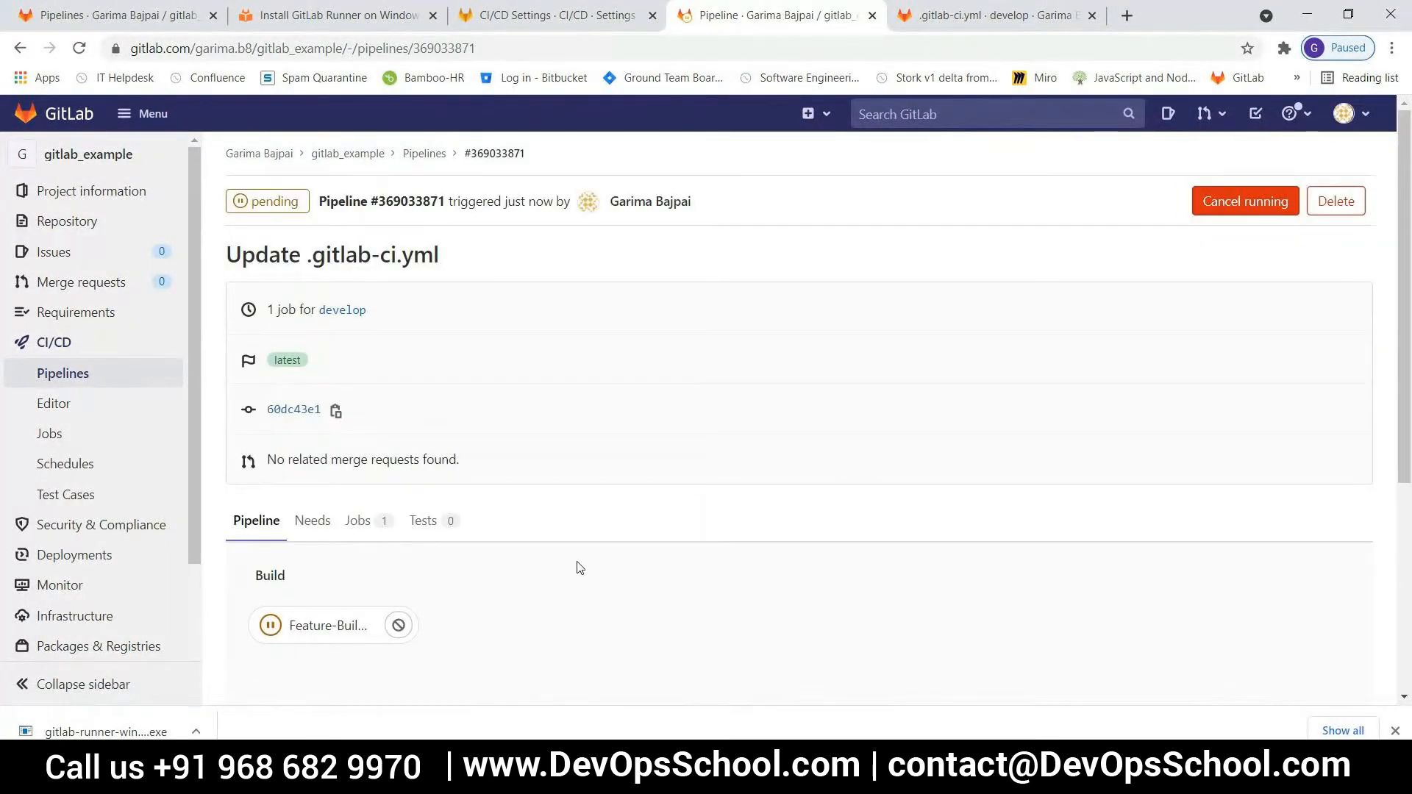
pyautogui.scroll(-2, 580, 566)
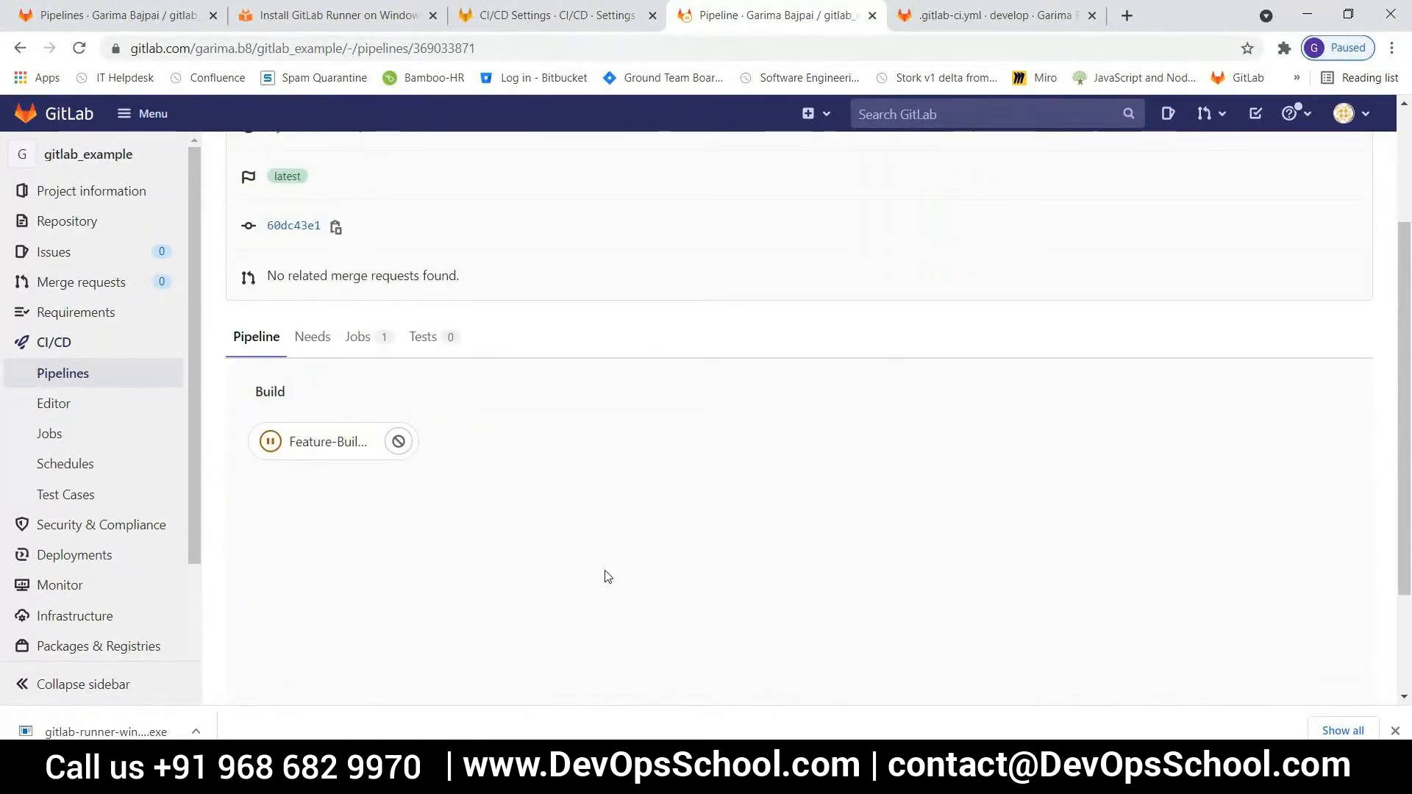
pyautogui.click(327, 532)
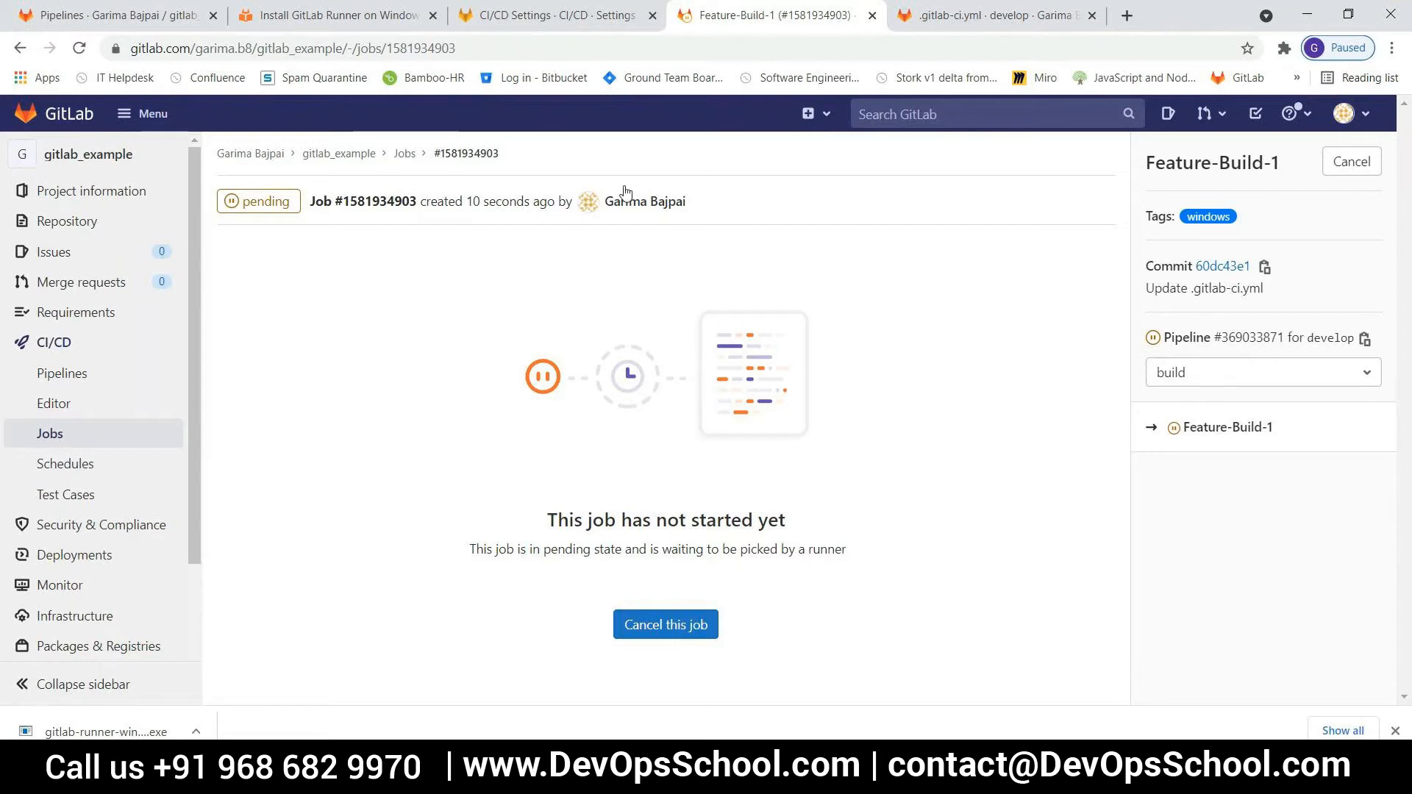
# Open the runner-2 details from the project's CI/CD settings and examine its properties, including the last contact time
pyautogui.click(513, 16)
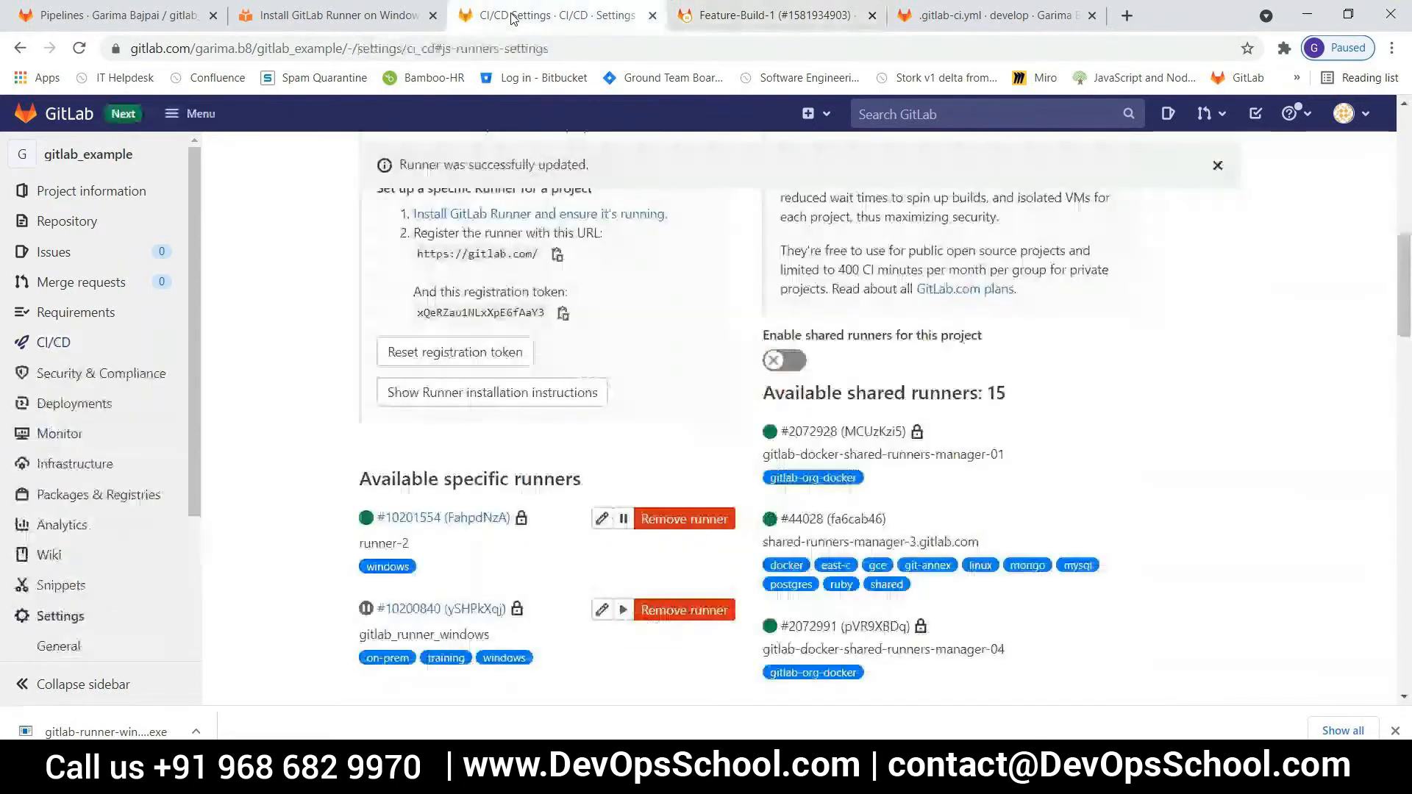
pyautogui.click(421, 518)
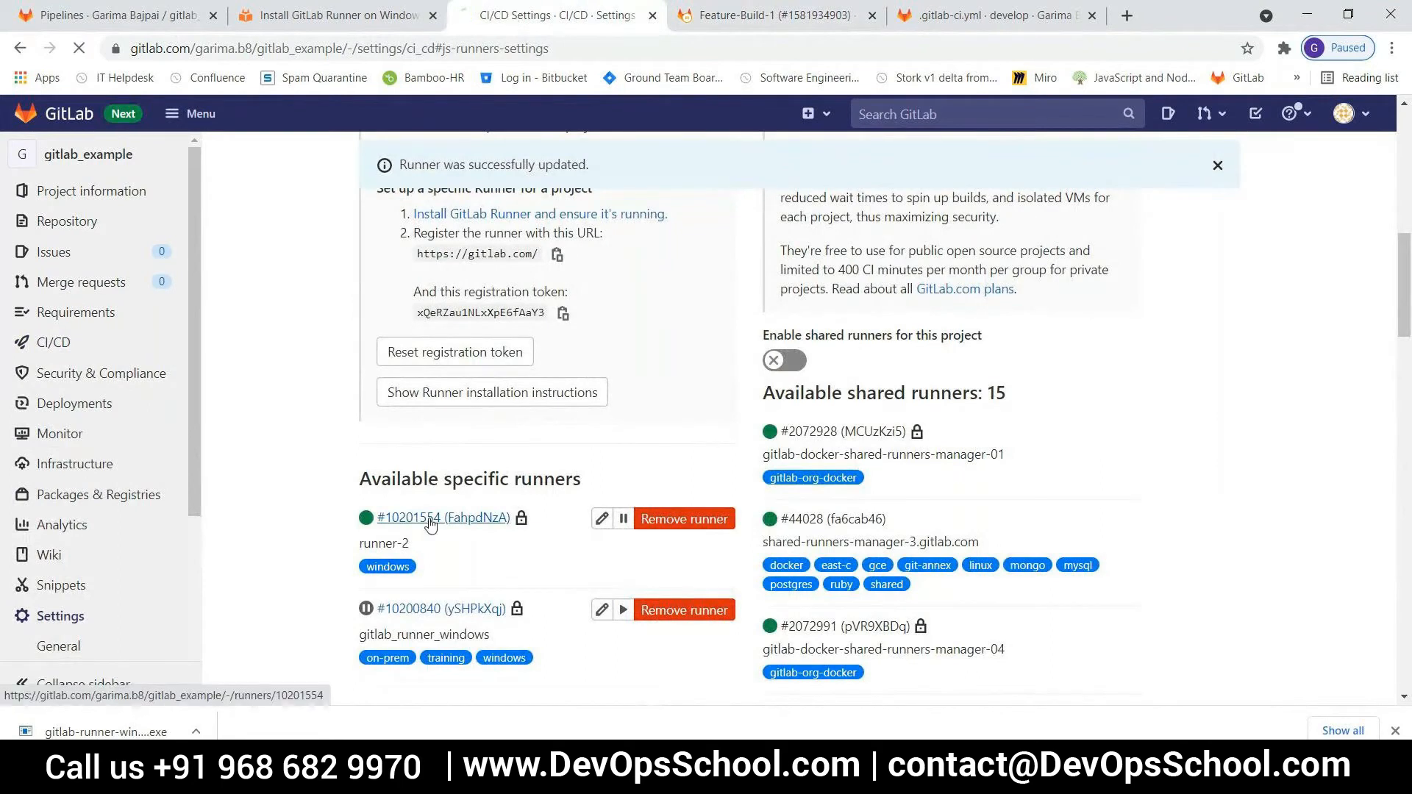
pyautogui.scroll(-2, 432, 524)
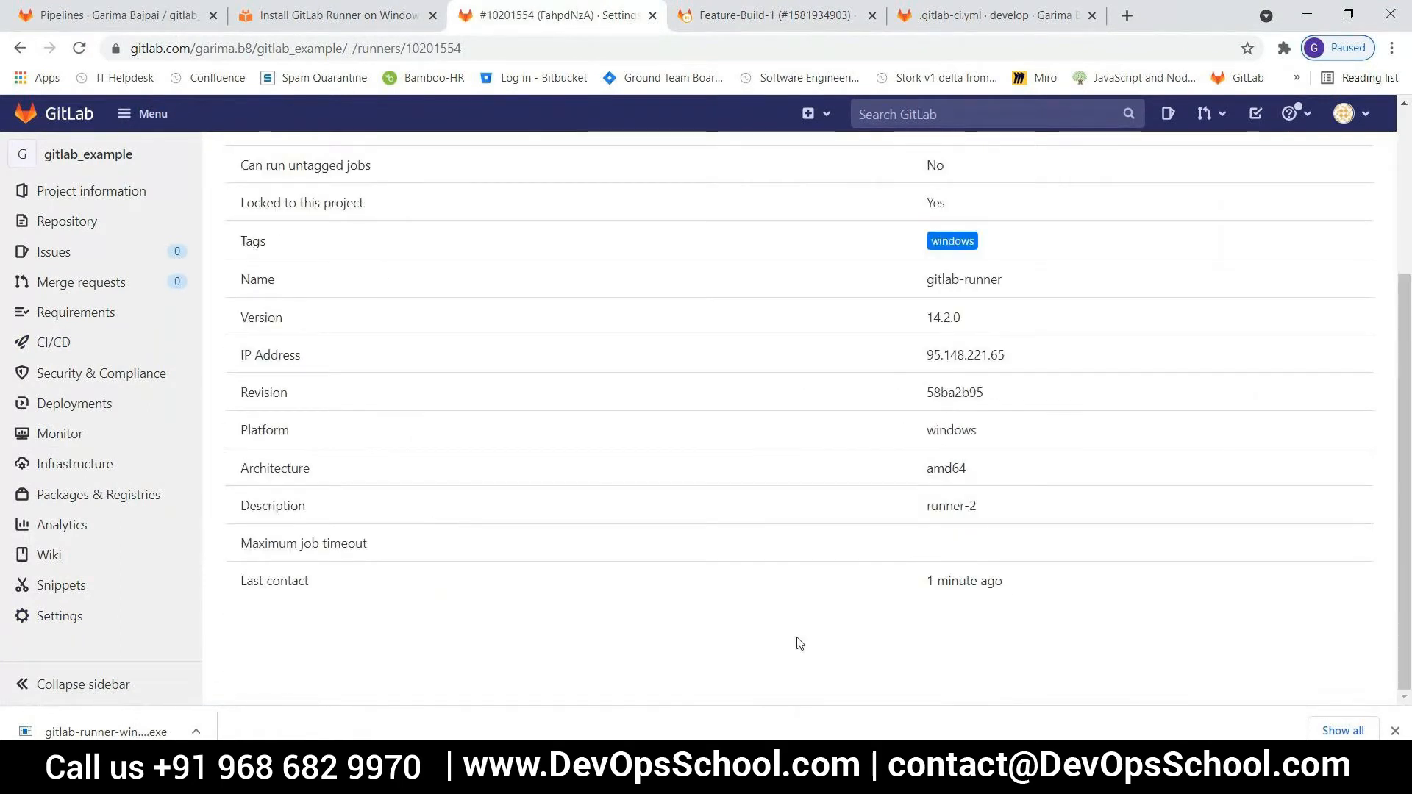
pyautogui.moveTo(1004, 583); pyautogui.dragTo(912, 586)
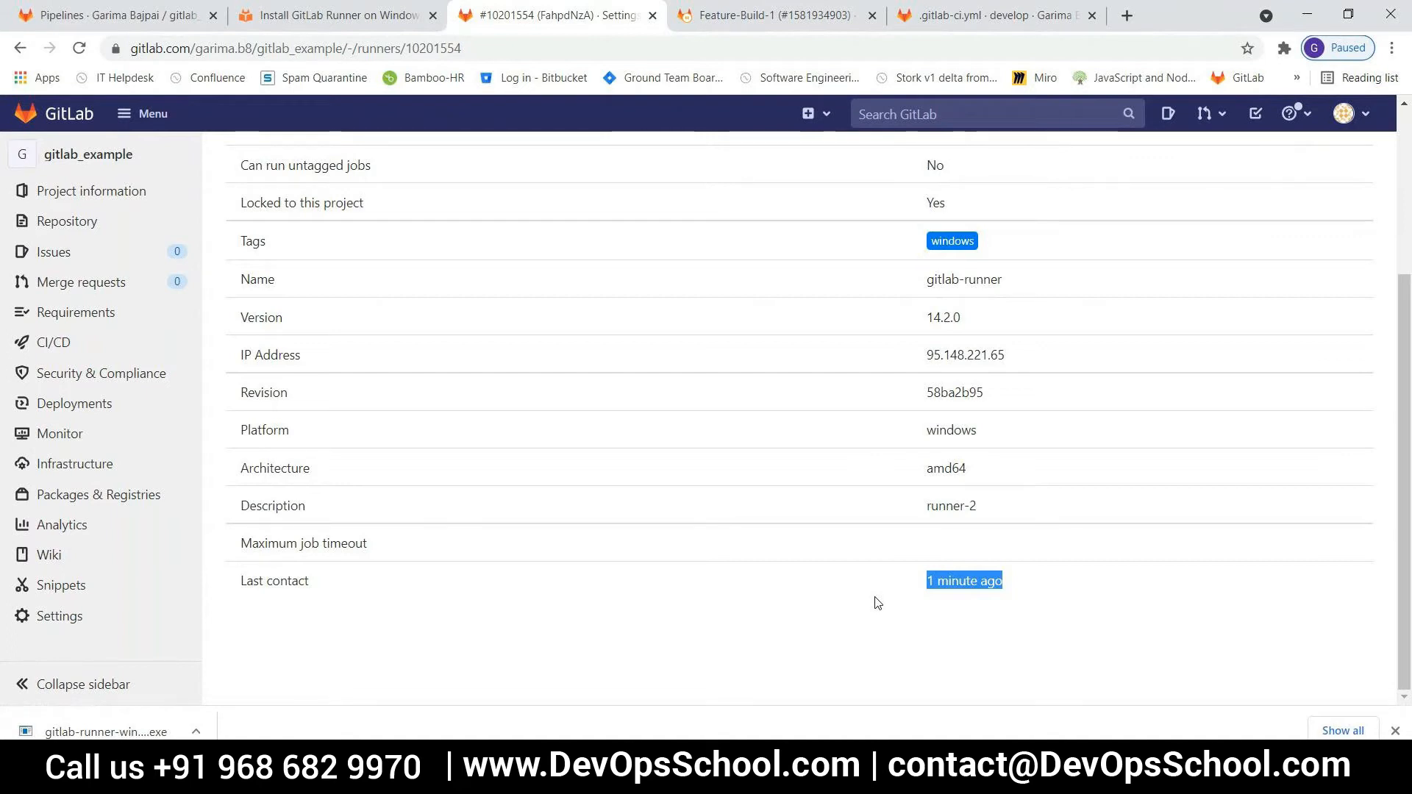
pyautogui.scroll(1, 877, 603)
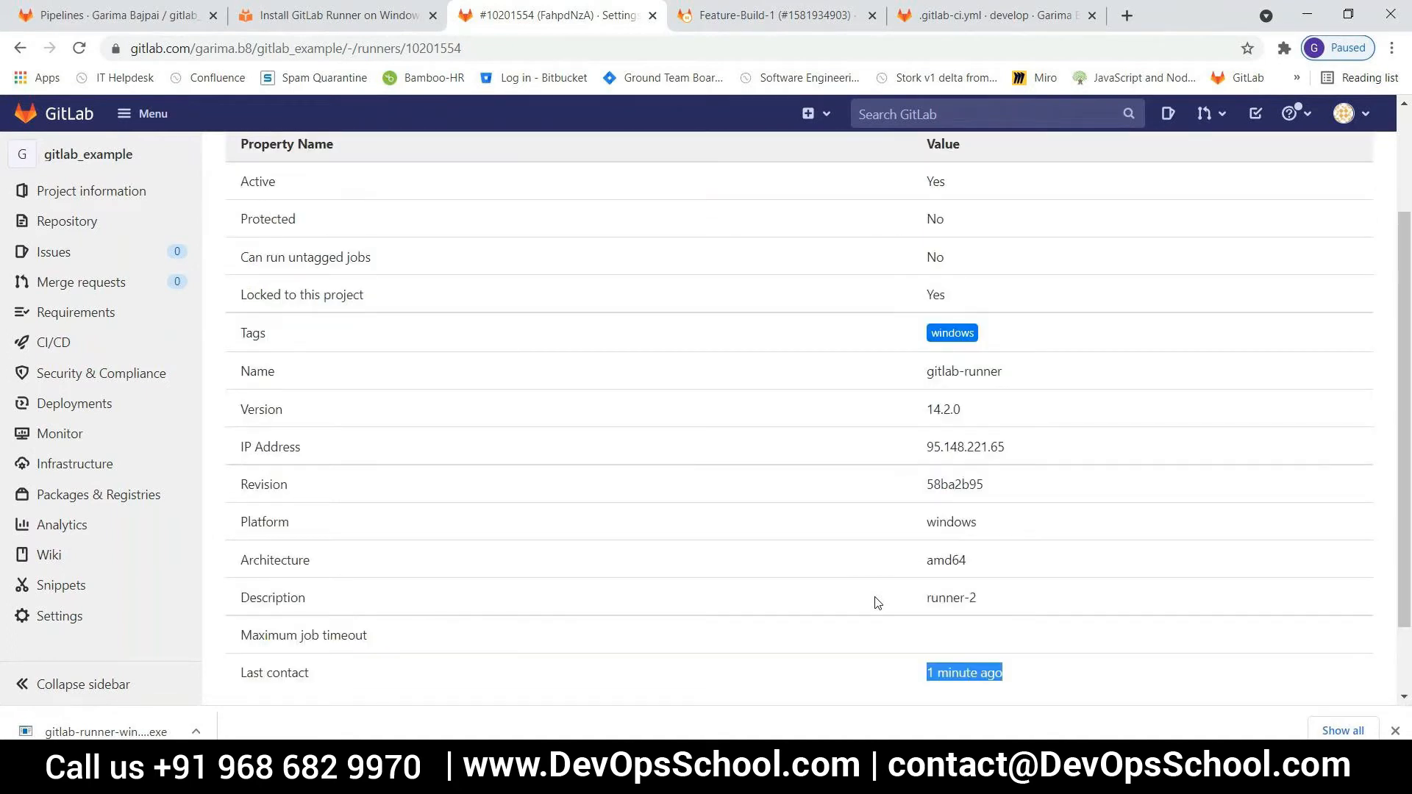
pyautogui.scroll(1, 877, 603)
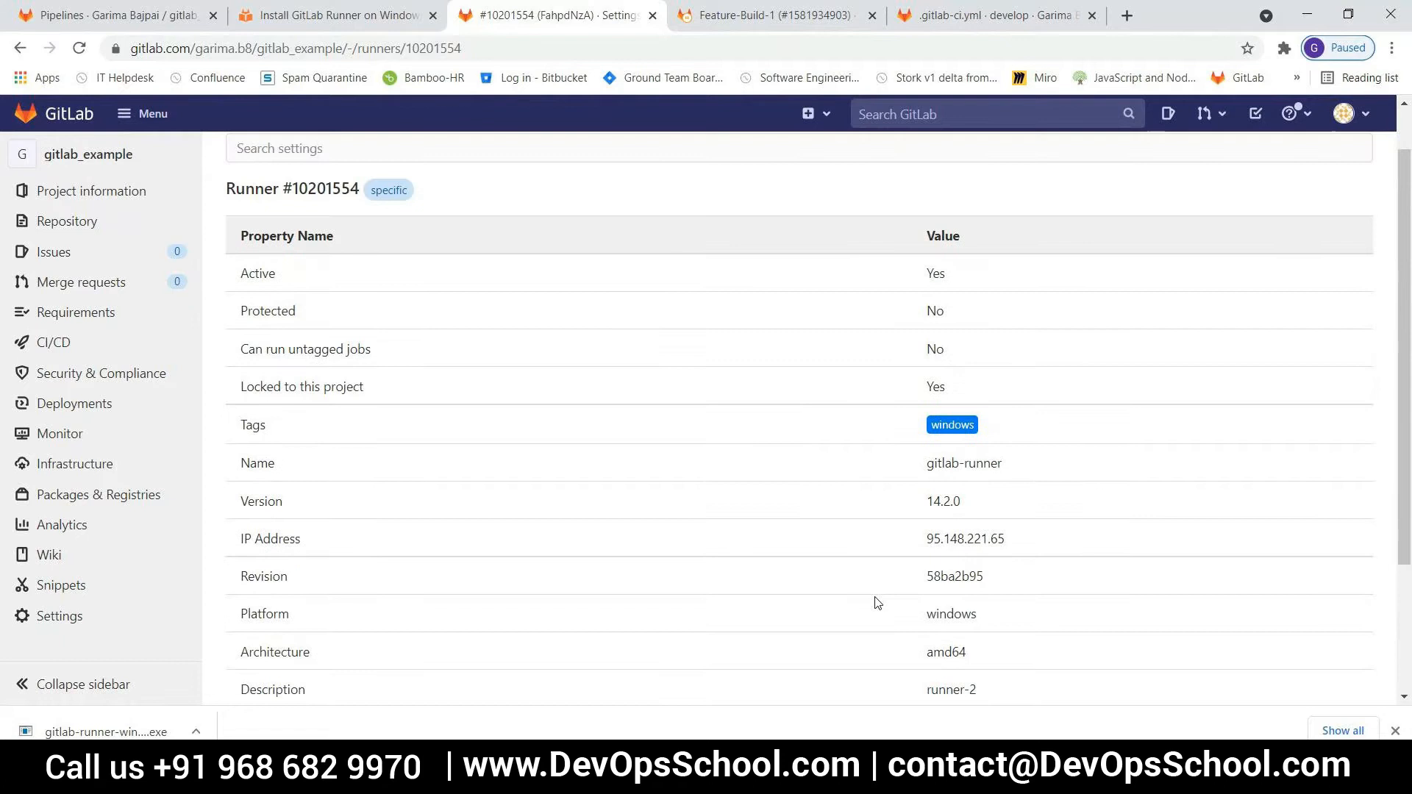
# Reload the Feature-Build-1 job page to check for a runner pickup, and return from the runner-2 details to the CI/CD settings
pyautogui.hotkey('ctrl', 'Tab')
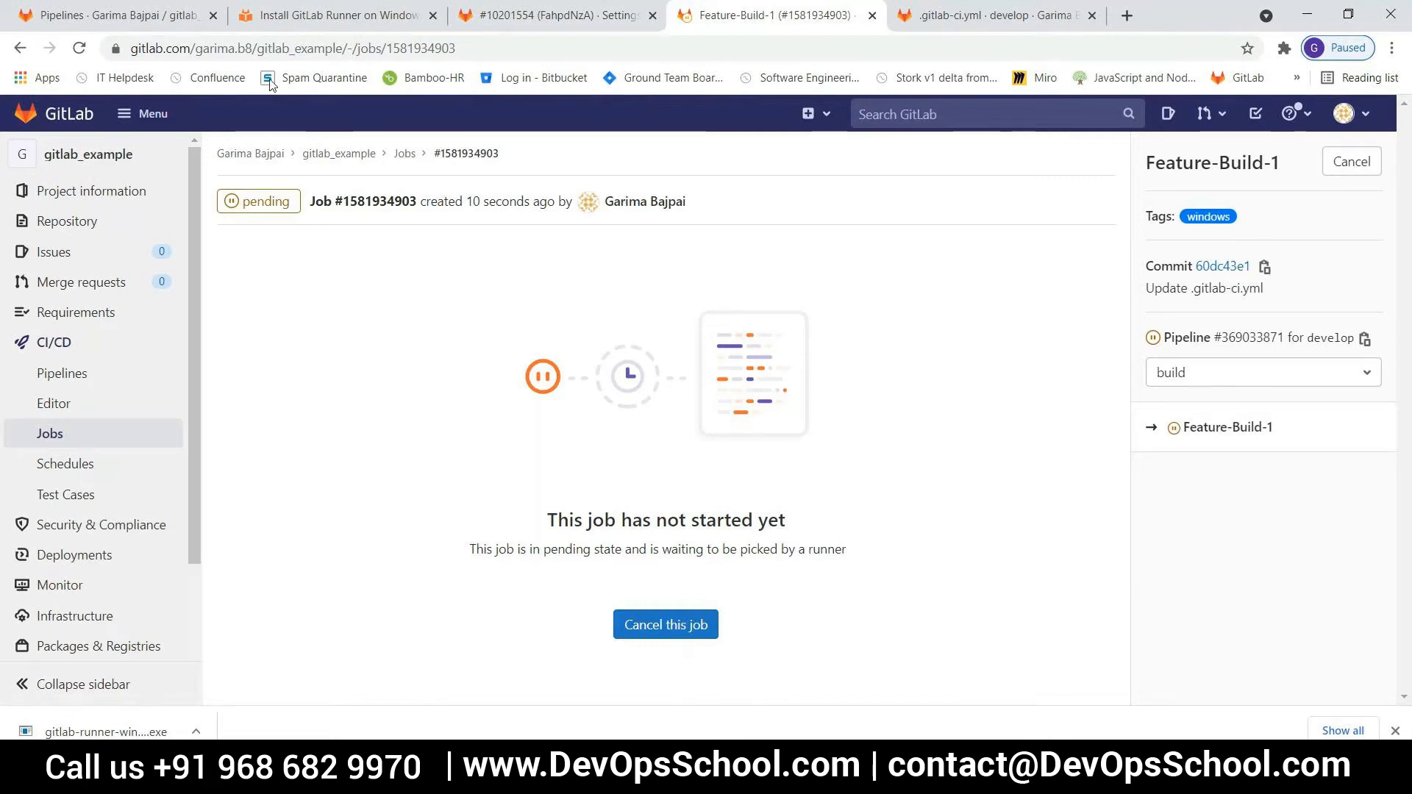
pyautogui.click(79, 49)
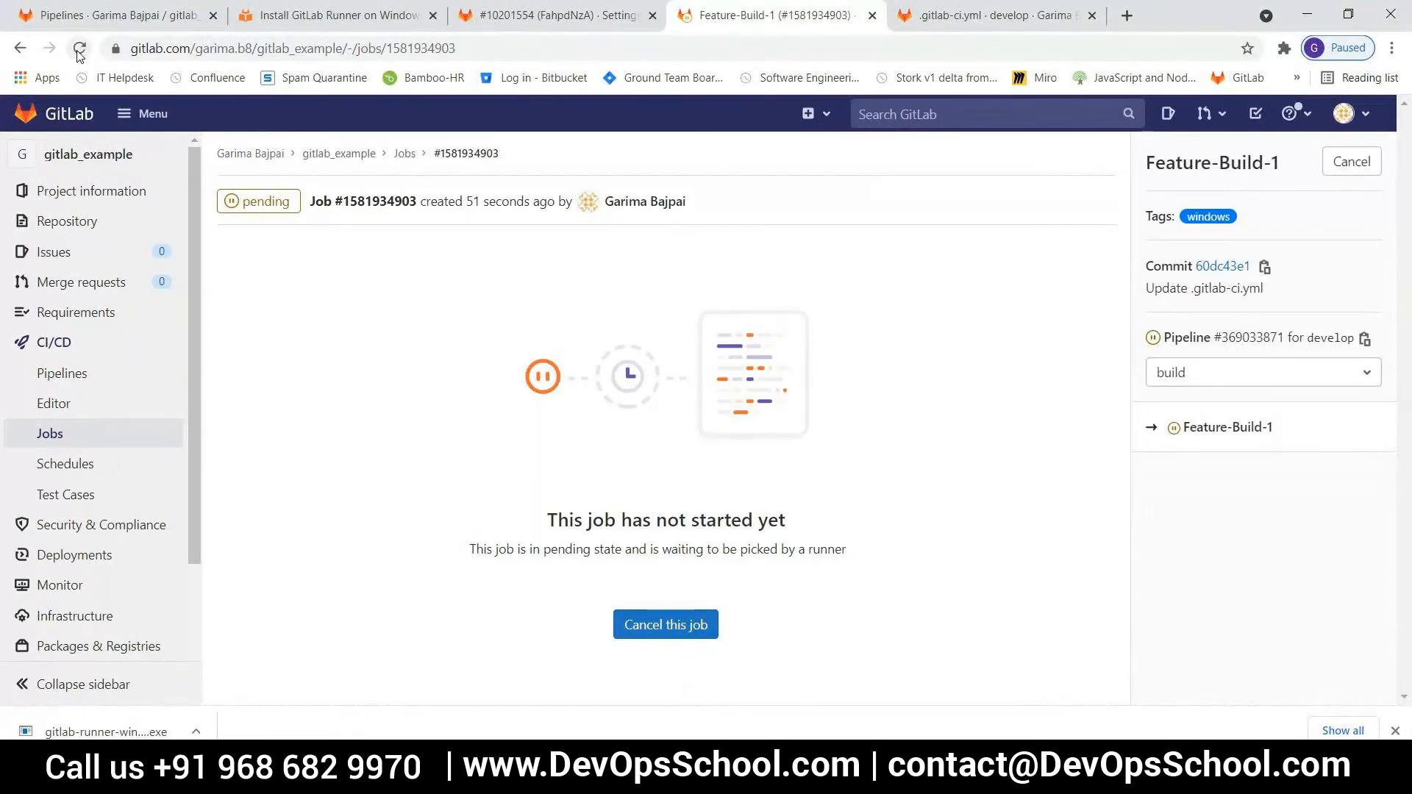
pyautogui.click(515, 16)
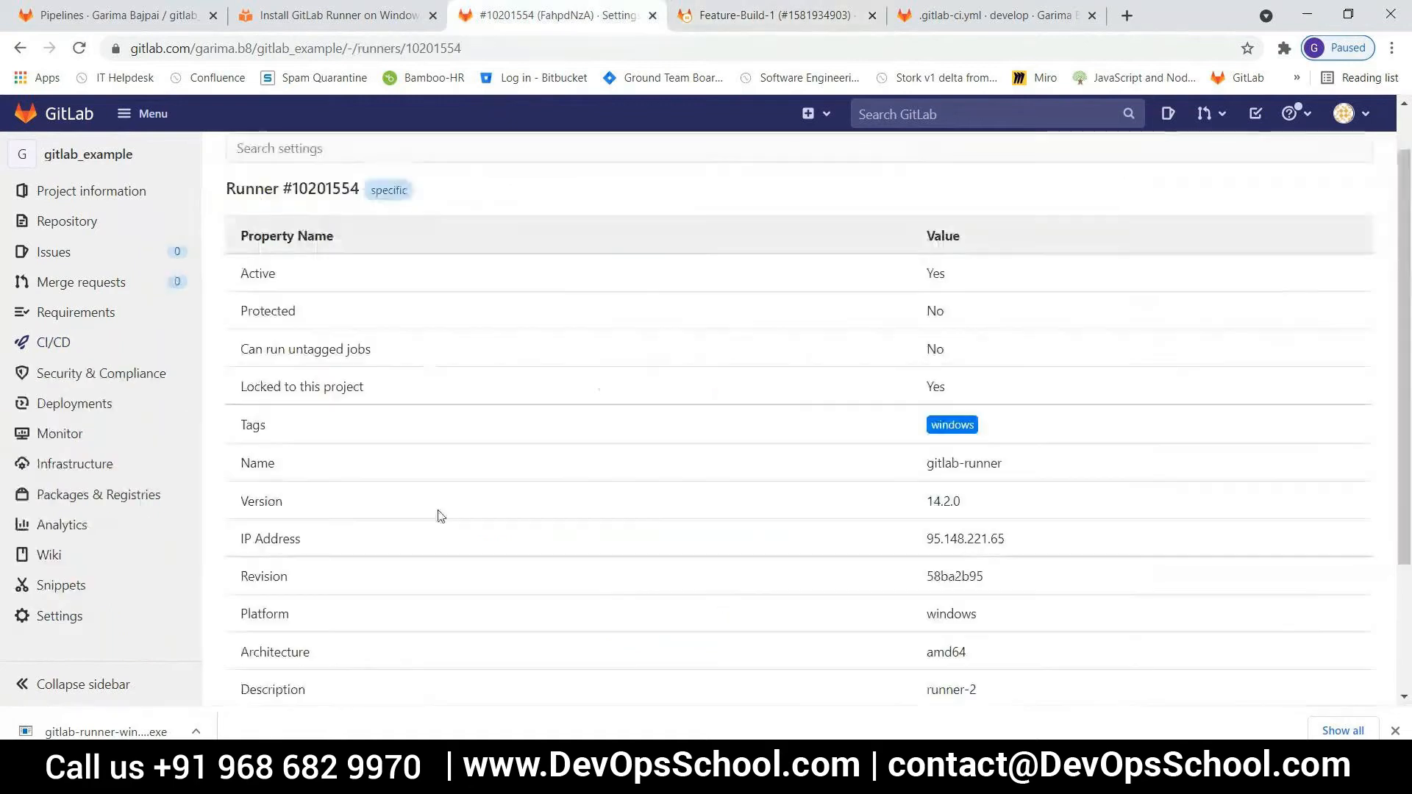
pyautogui.click(20, 48)
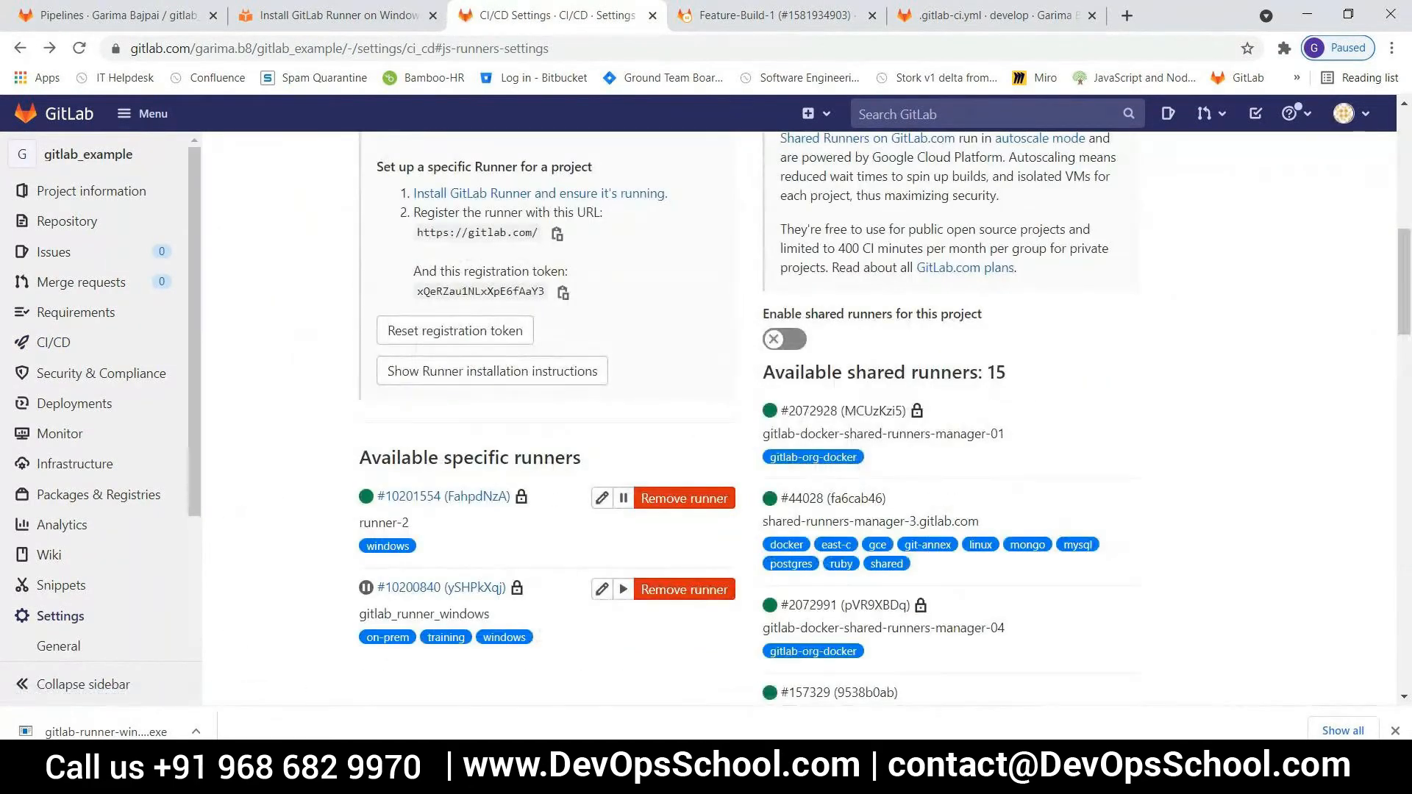
# Switch to Windows PowerShell and stop the runner service with ".\gitlab-runner.exe stop"
pyautogui.click(660, 777)
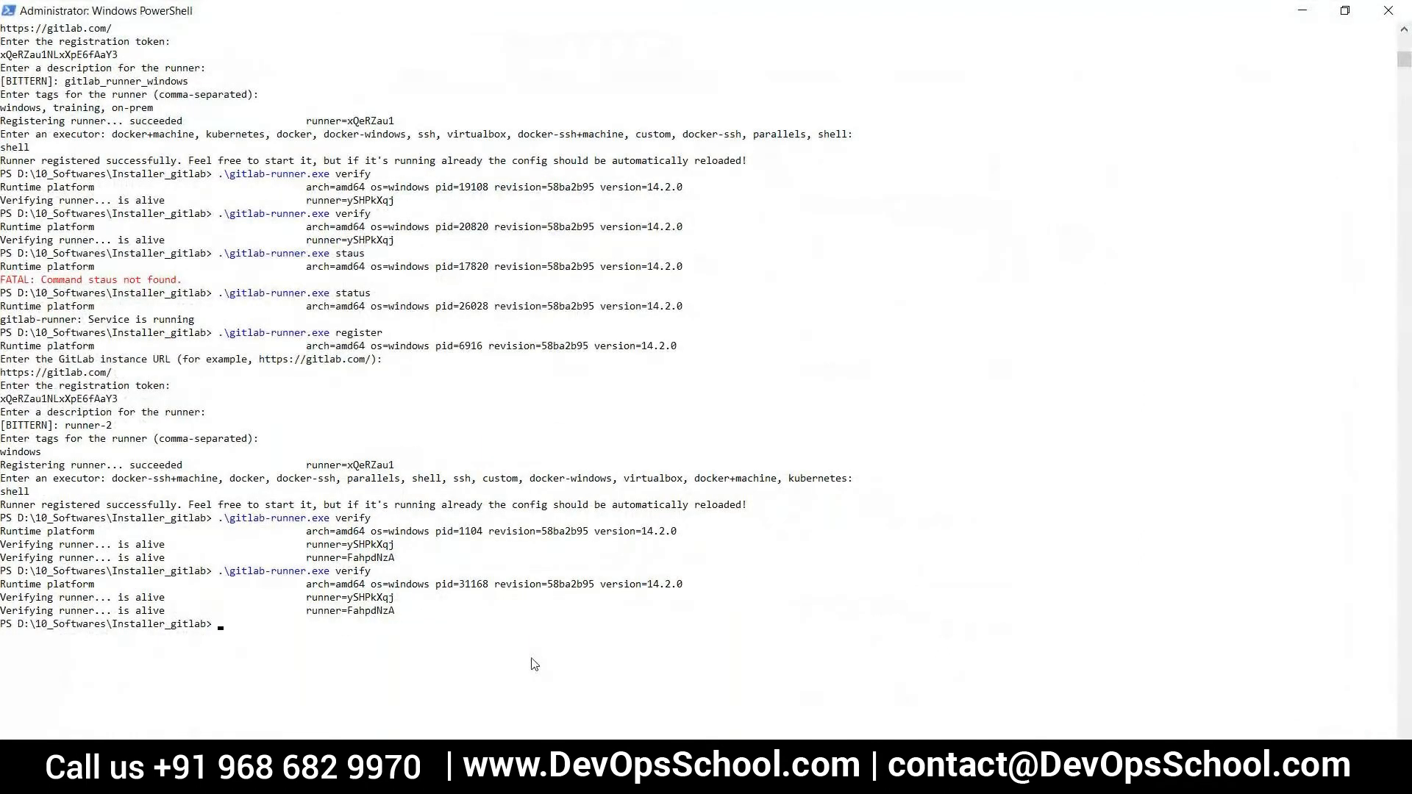
pyautogui.scroll(-4, 535, 664)
pyautogui.click(1304, 13)
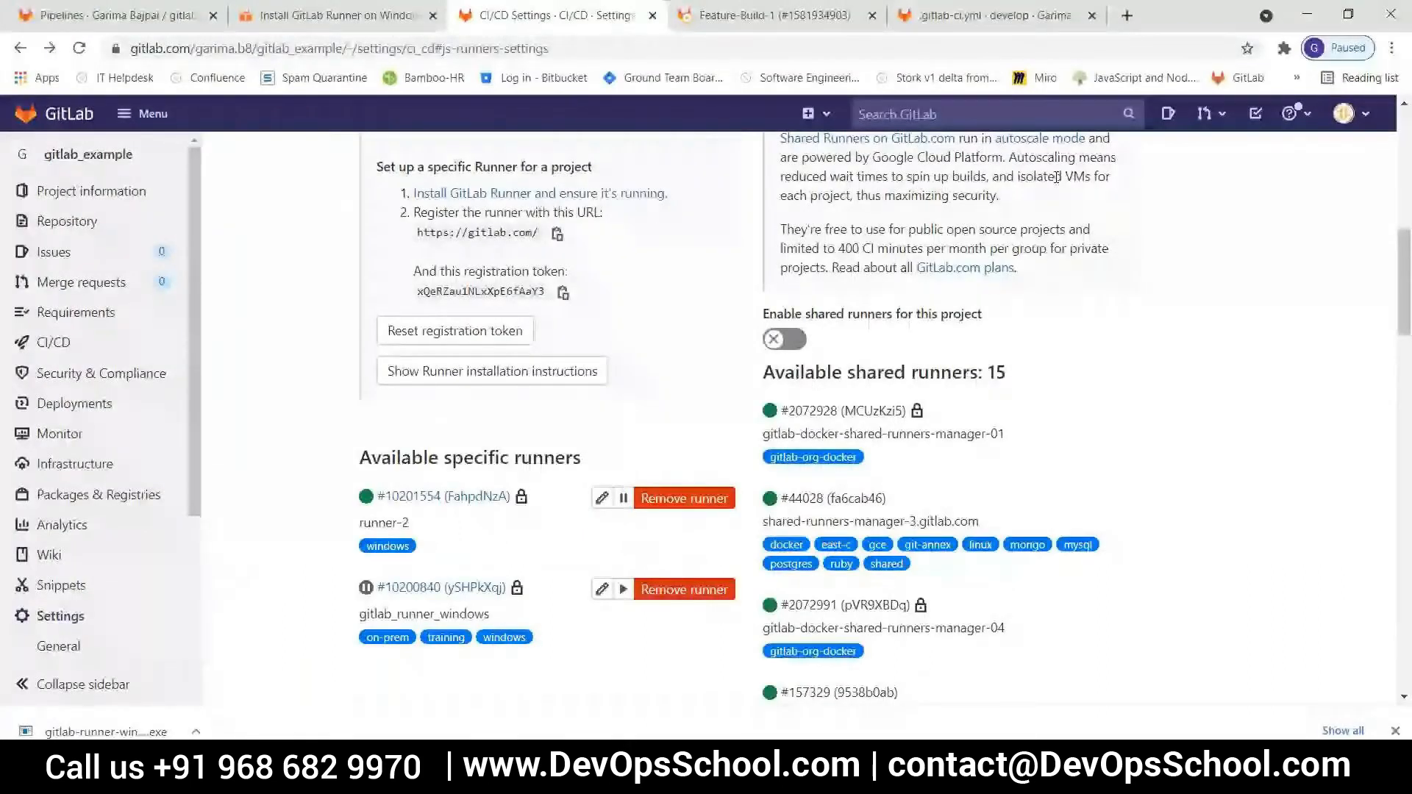
pyautogui.hotkey('alt', 'Tab')
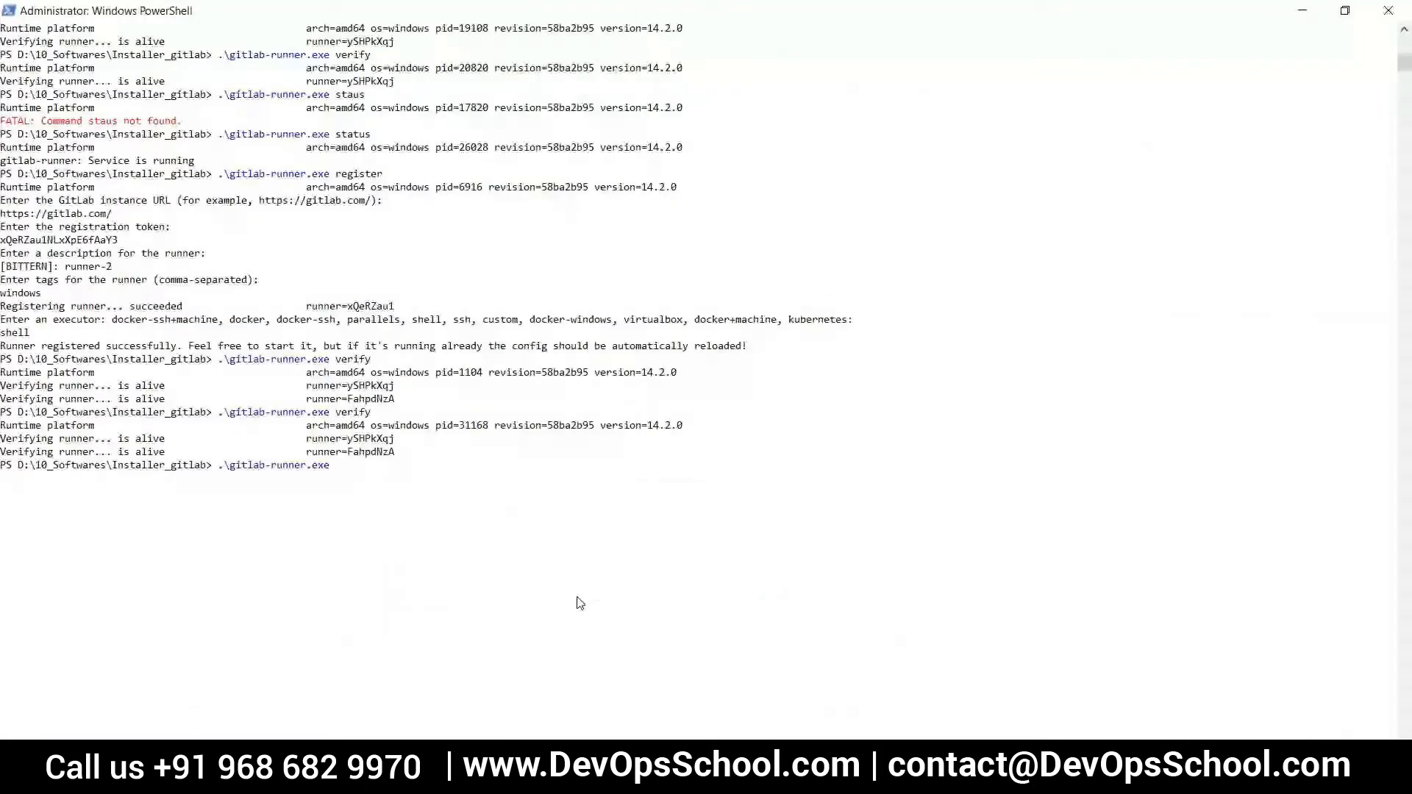
pyautogui.write('stop')
pyautogui.press('Return')
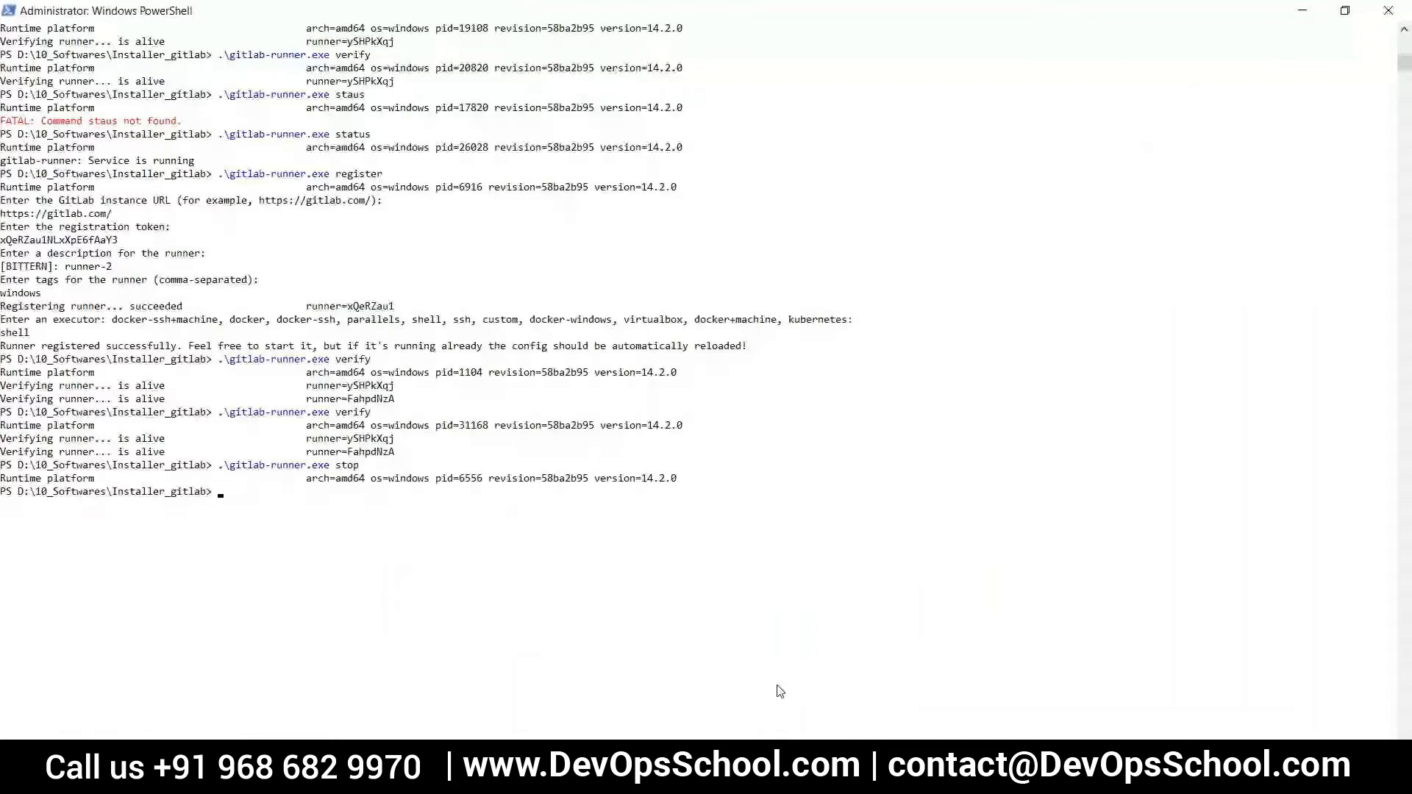
# Start the runner service again with ".\gitlab-runner.exe start"
pyautogui.press('Up')
pyautogui.press('BackSpace')
pyautogui.press('BackSpace')
pyautogui.write('art')
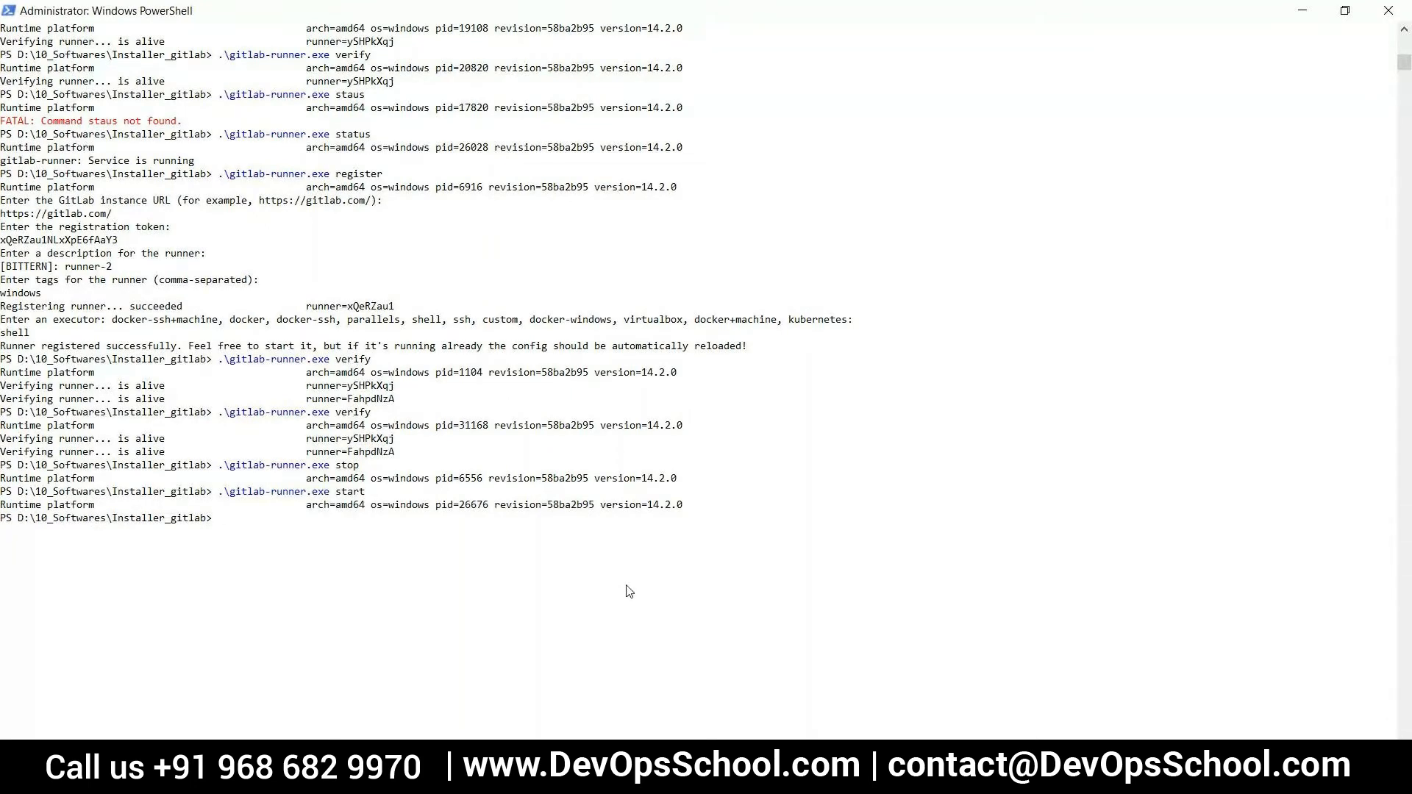
# Verify the registered runners after the service restart with ".\gitlab-runner.exe verify"
pyautogui.press('Up')
pyautogui.press('Up')
pyautogui.press('Up')
pyautogui.press('Return')
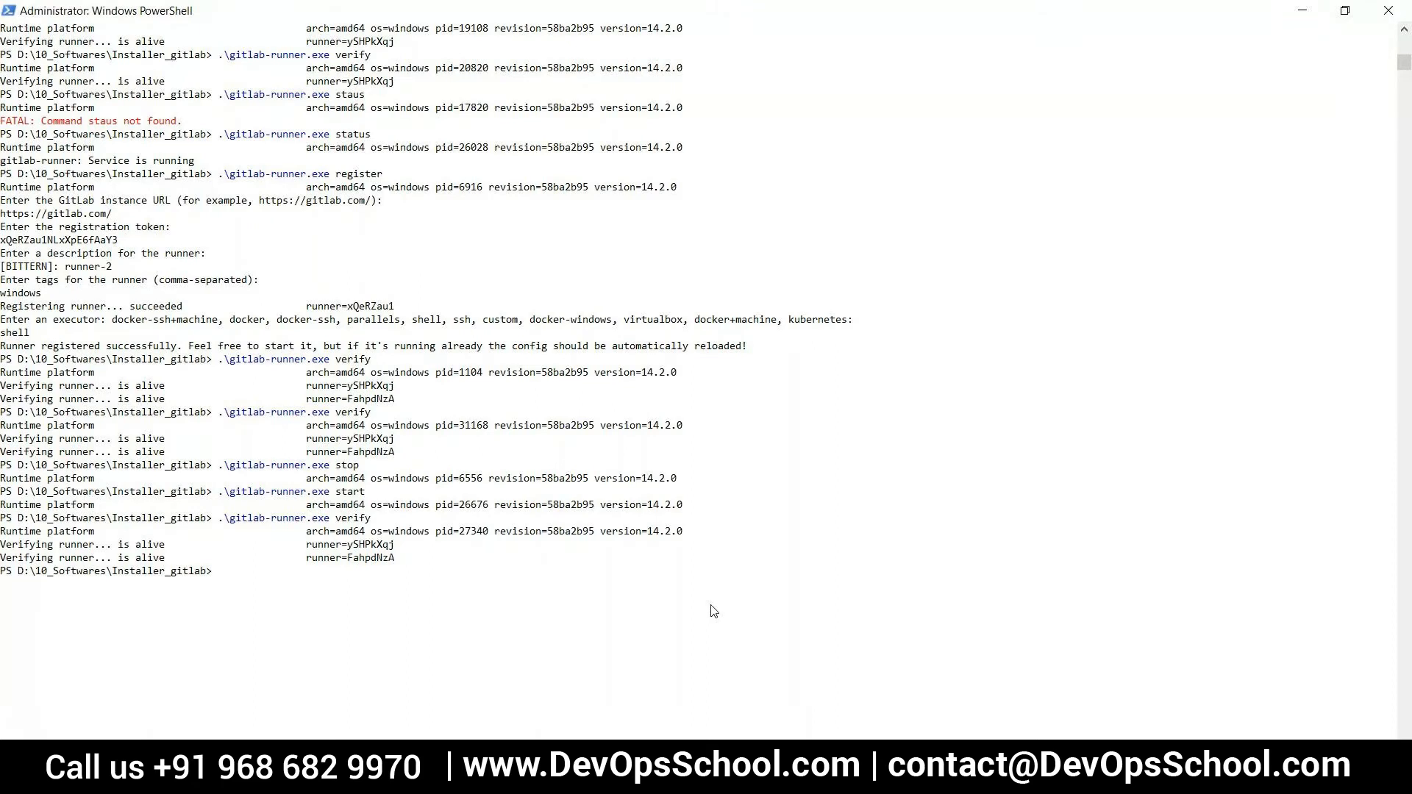
# Return to the browser, reload the CI/CD settings, check the last contact time in the runner-2 details, and go back to the settings
pyautogui.hotkey('alt', 'Tab')
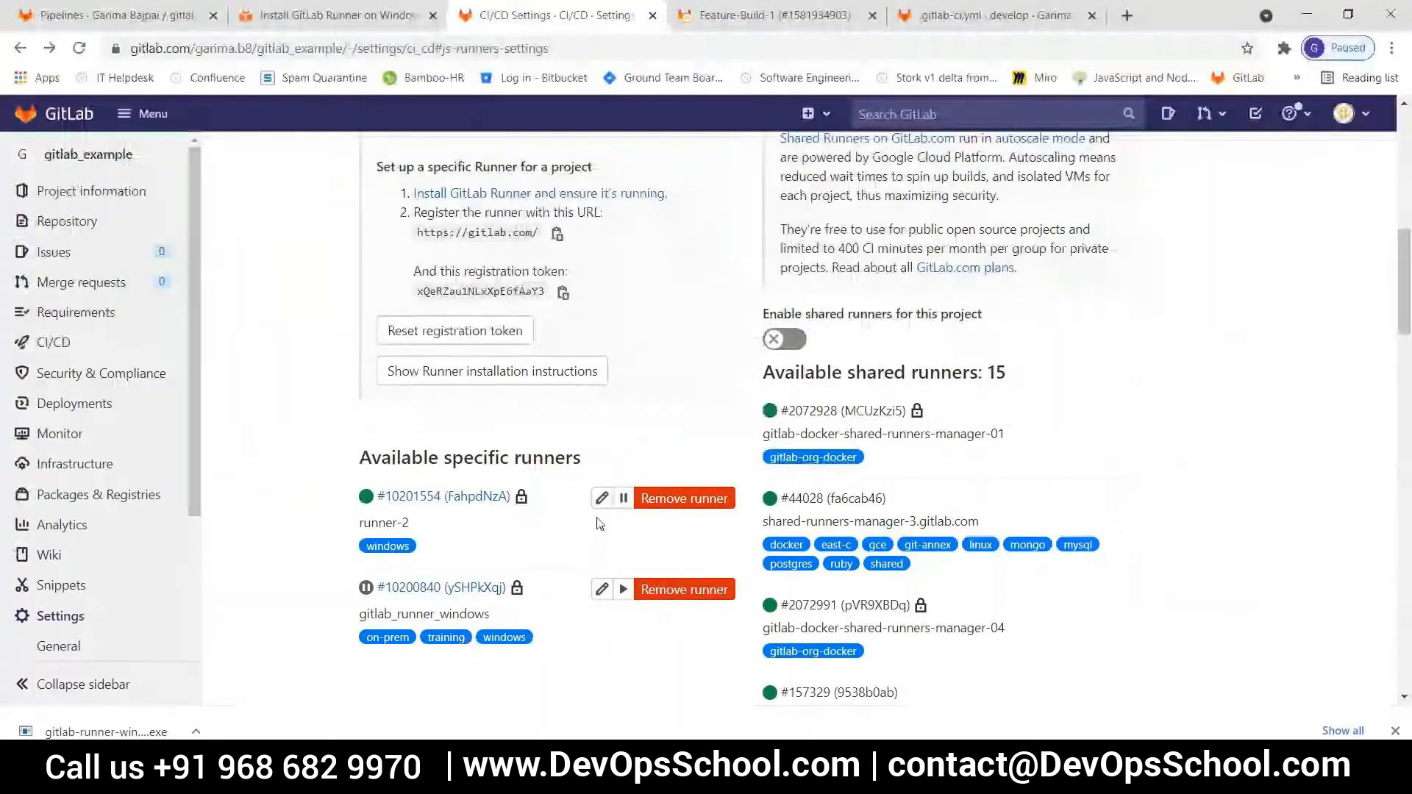
pyautogui.click(80, 48)
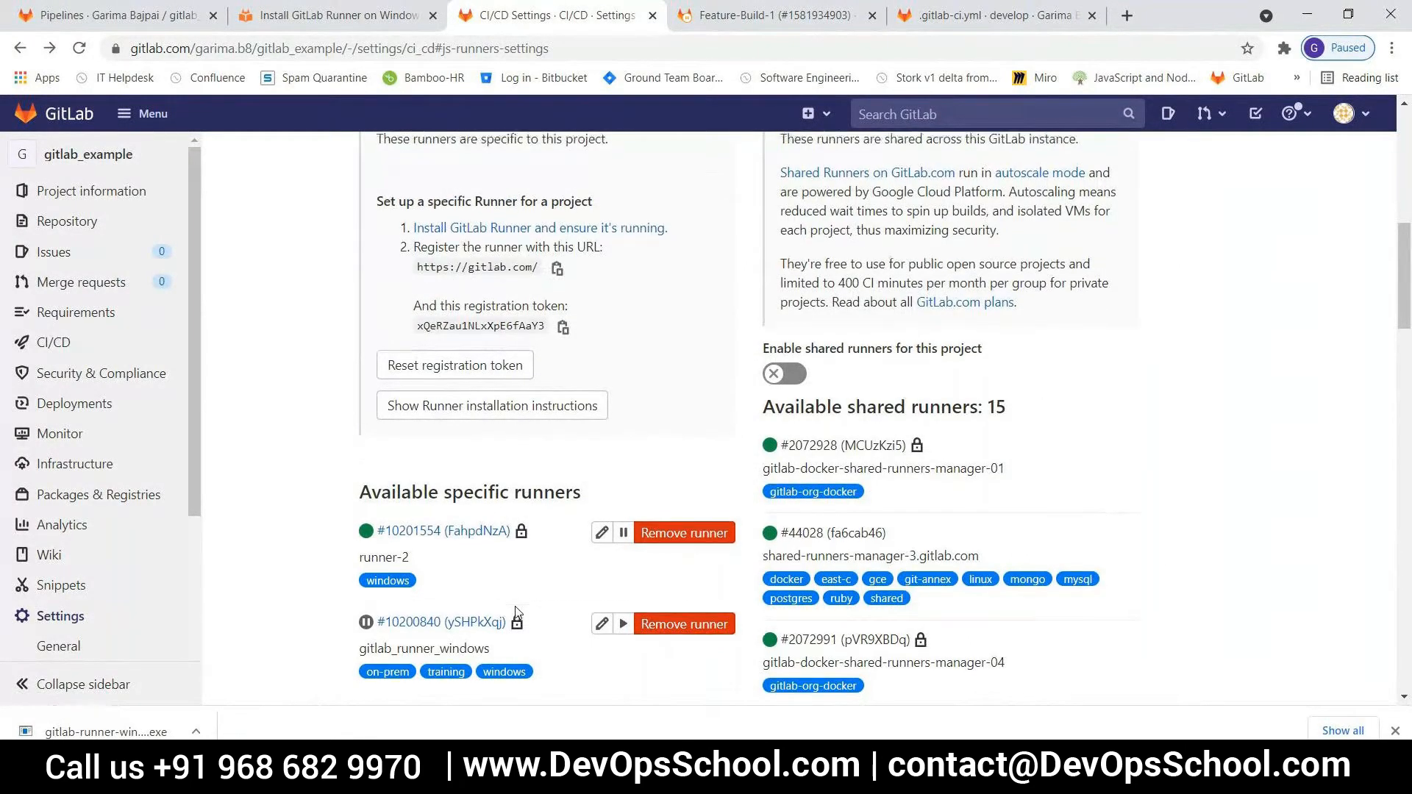
pyautogui.scroll(-2, 515, 609)
pyautogui.scroll(3, 513, 608)
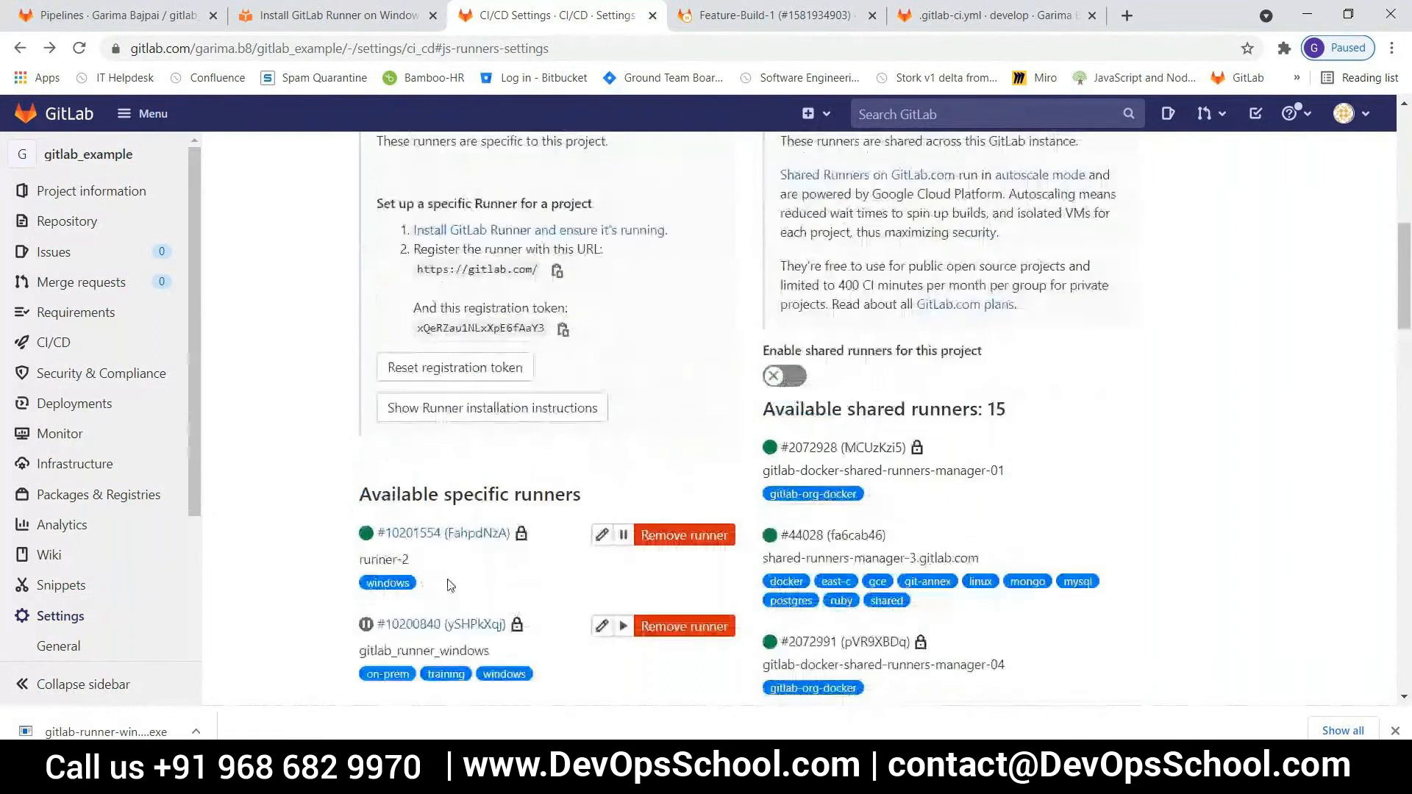
pyautogui.click(411, 534)
pyautogui.scroll(-3, 446, 550)
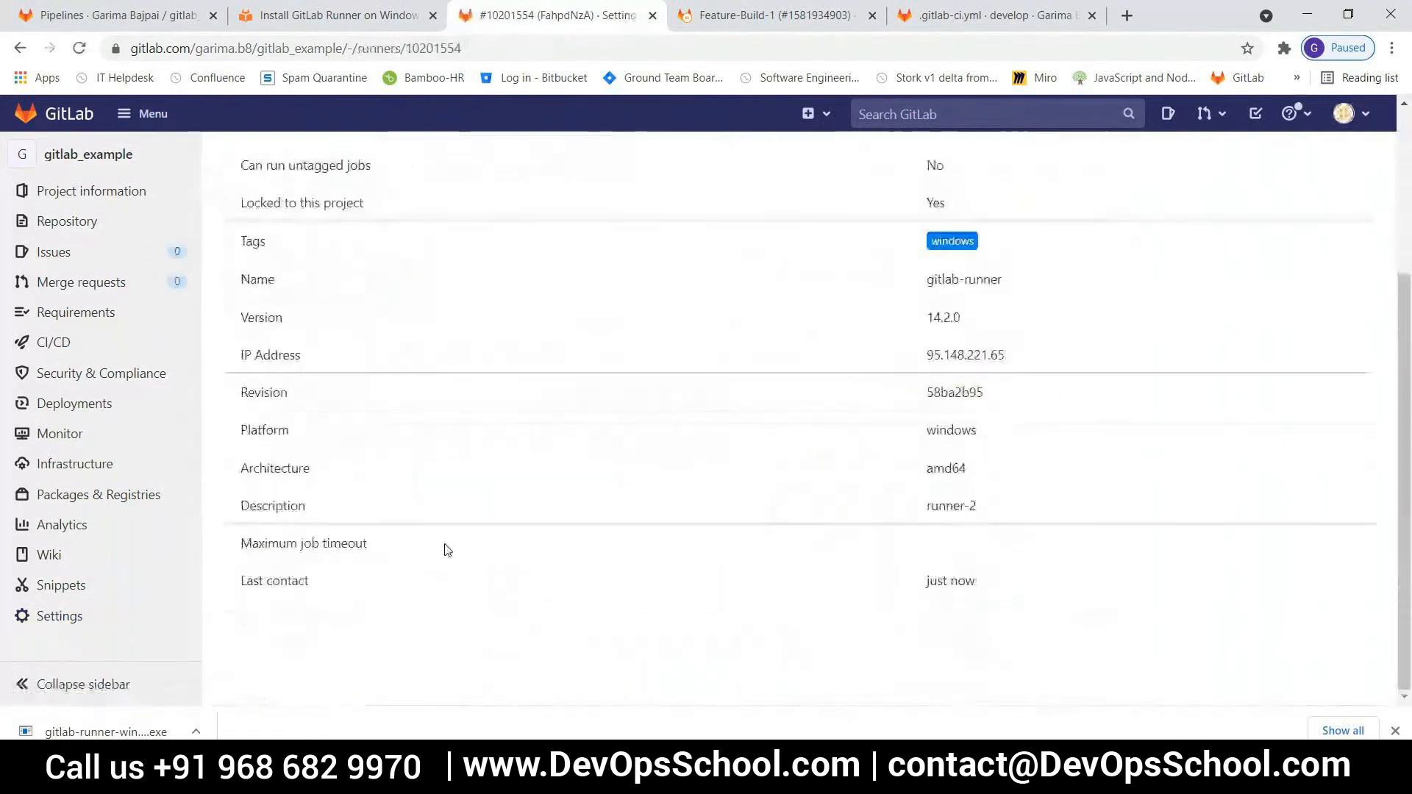
pyautogui.moveTo(977, 582); pyautogui.dragTo(914, 589)
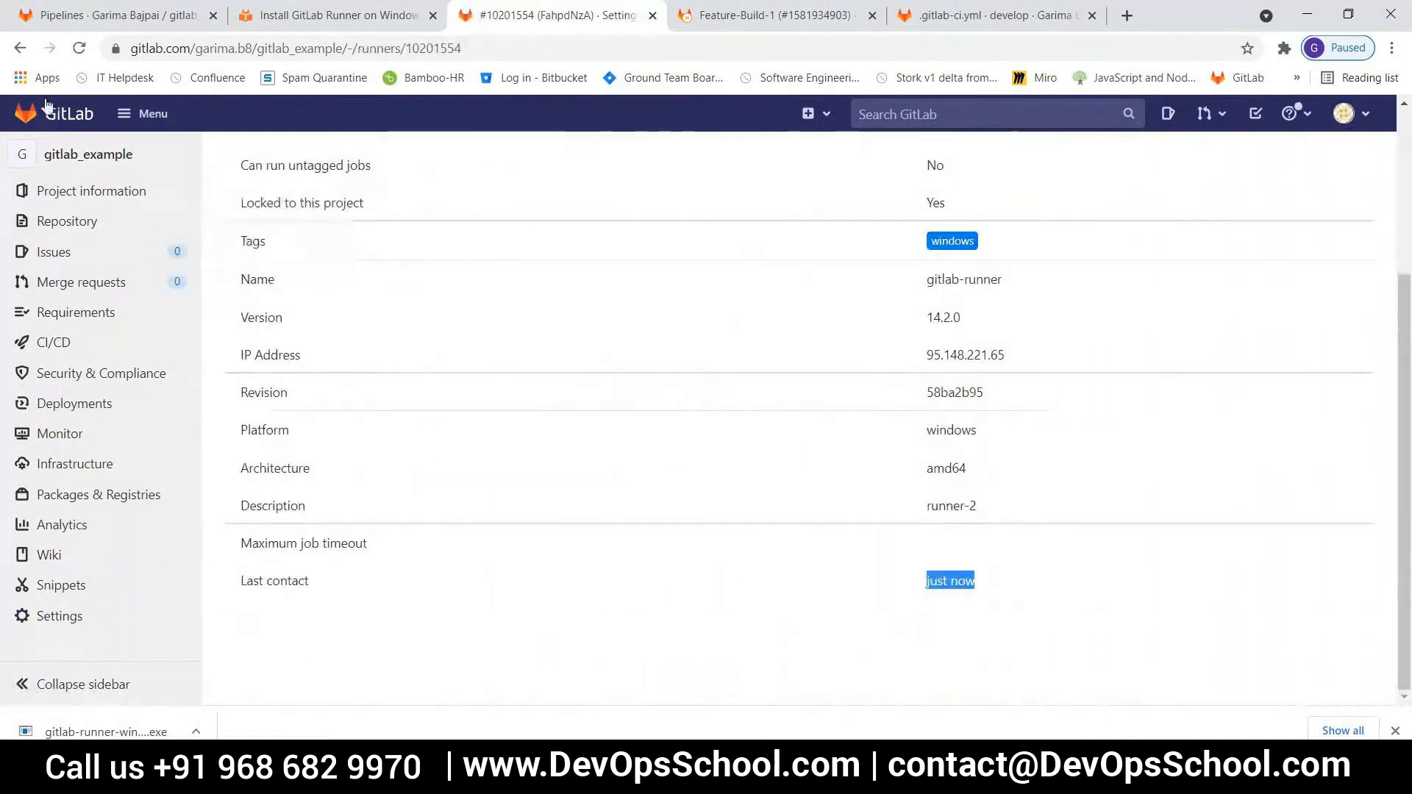
pyautogui.click(20, 50)
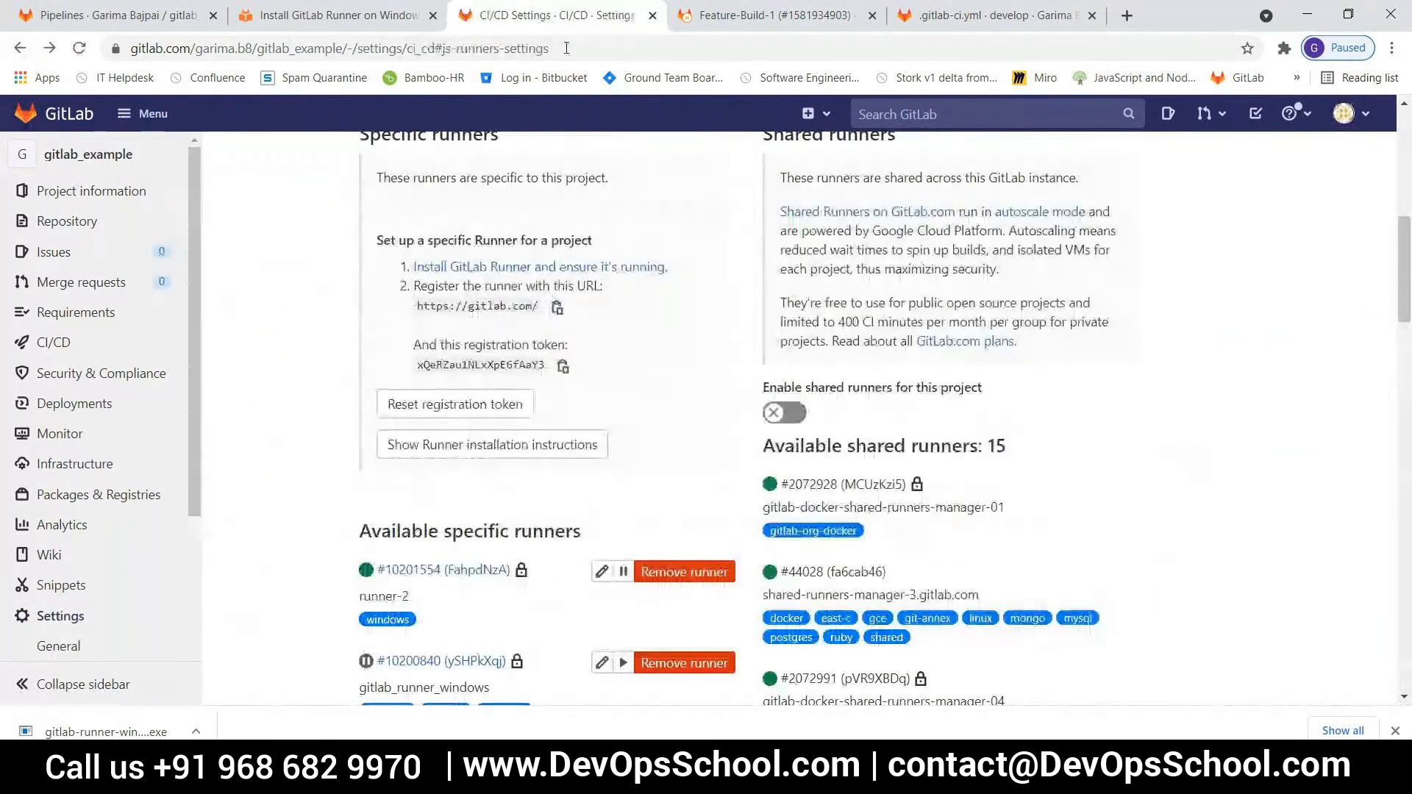
# Check the status of the Feature-Build-1 job and open the project's pipelines list
pyautogui.click(731, 10)
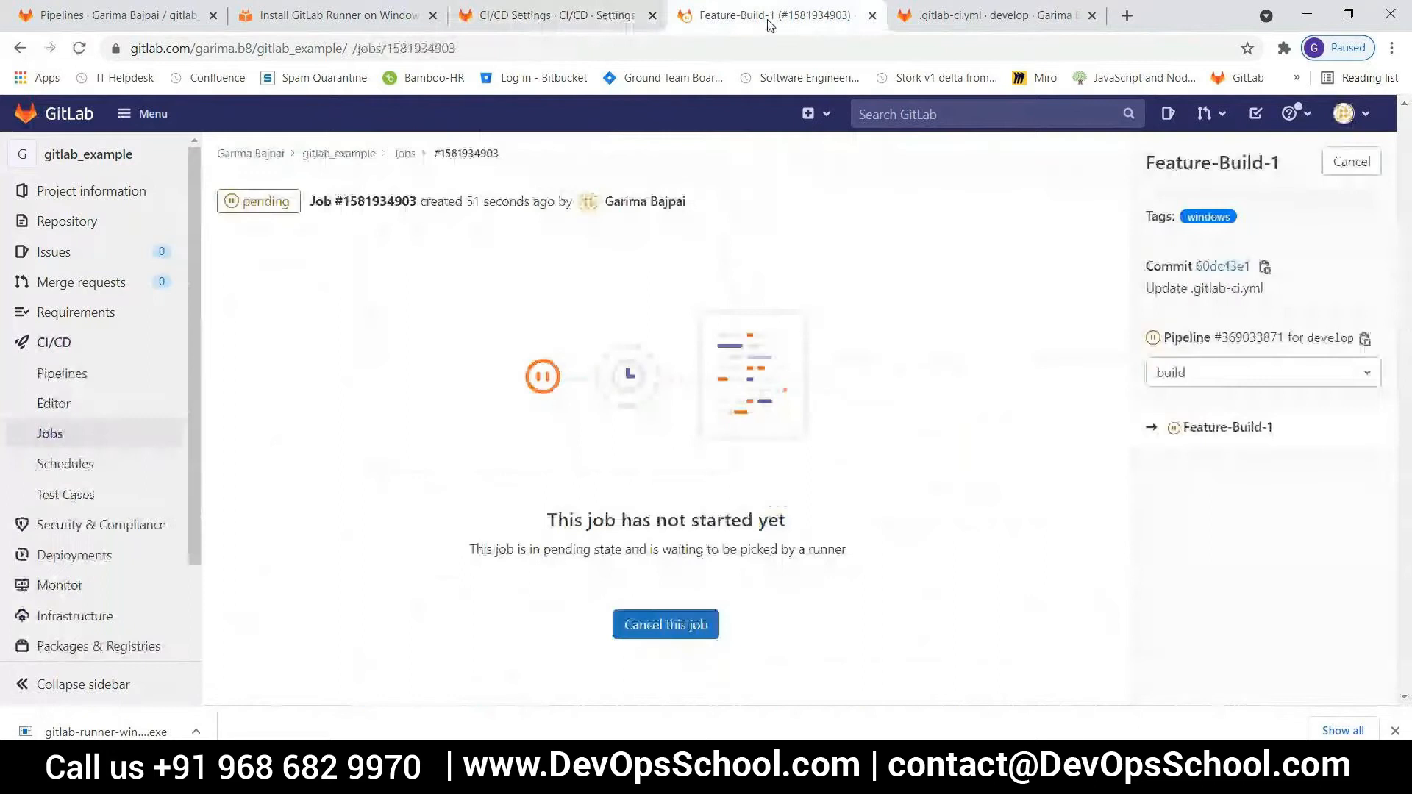
pyautogui.click(74, 380)
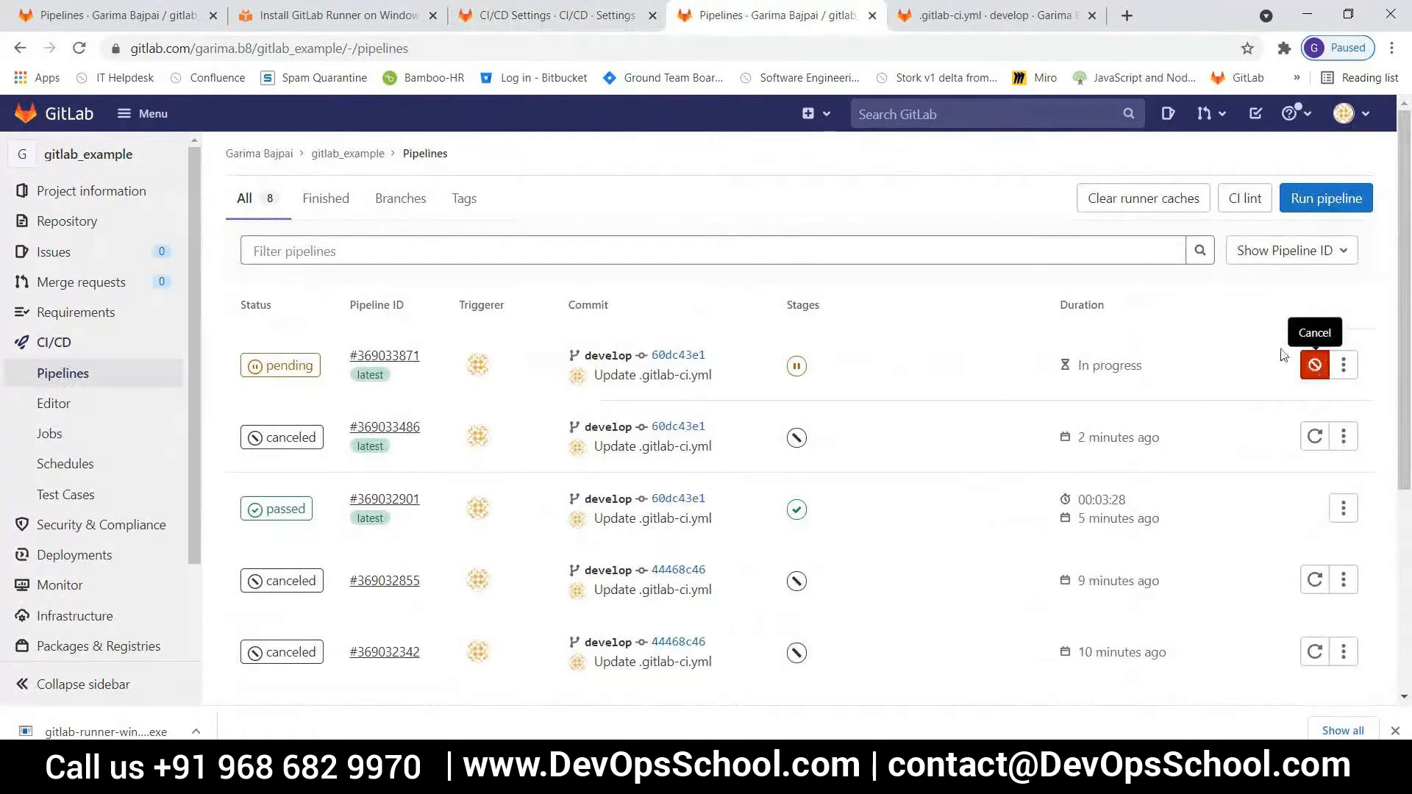
# Open .gitlab-ci.yml from the develop branch's repository files and review the tags of the Feature-Build-1 job
pyautogui.click(970, 16)
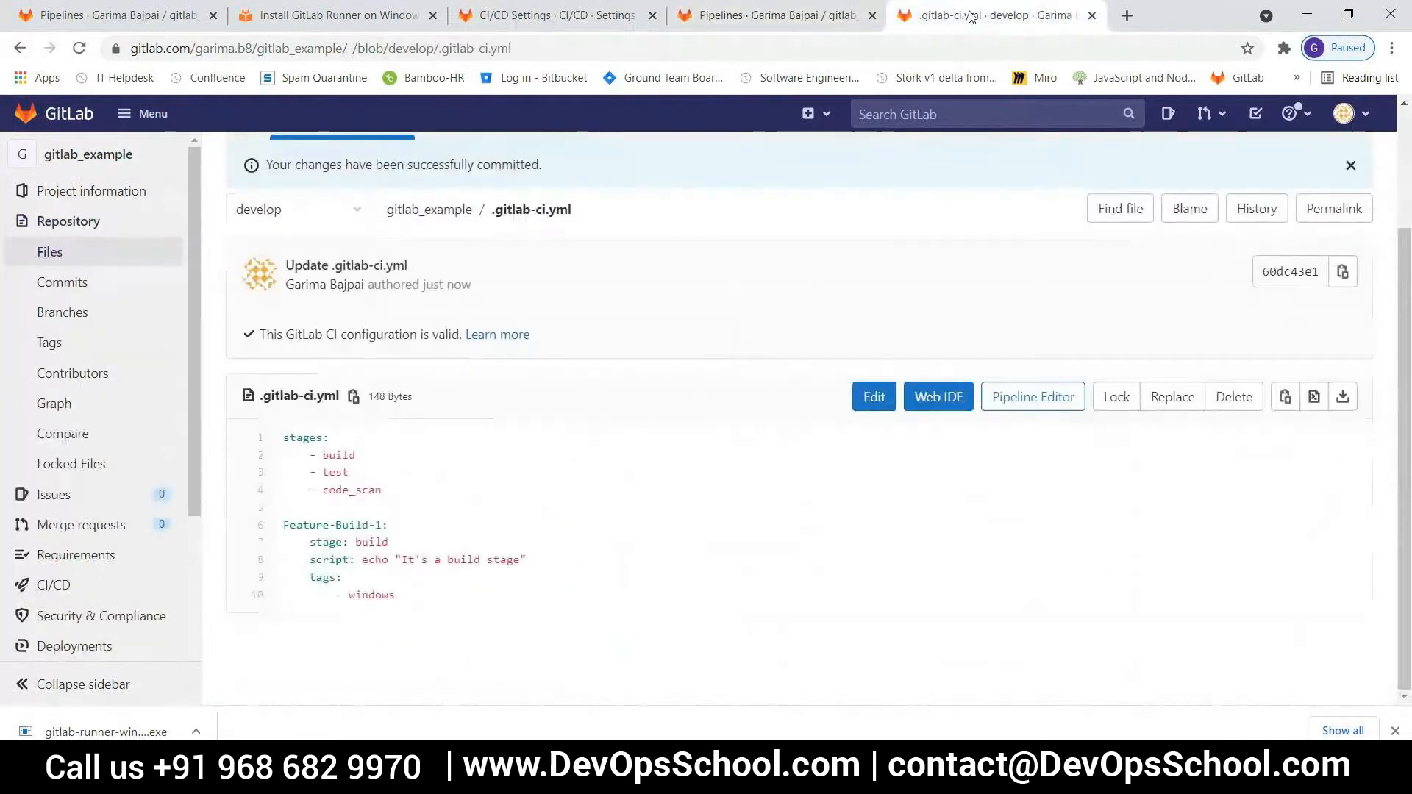
pyautogui.scroll(2, 423, 537)
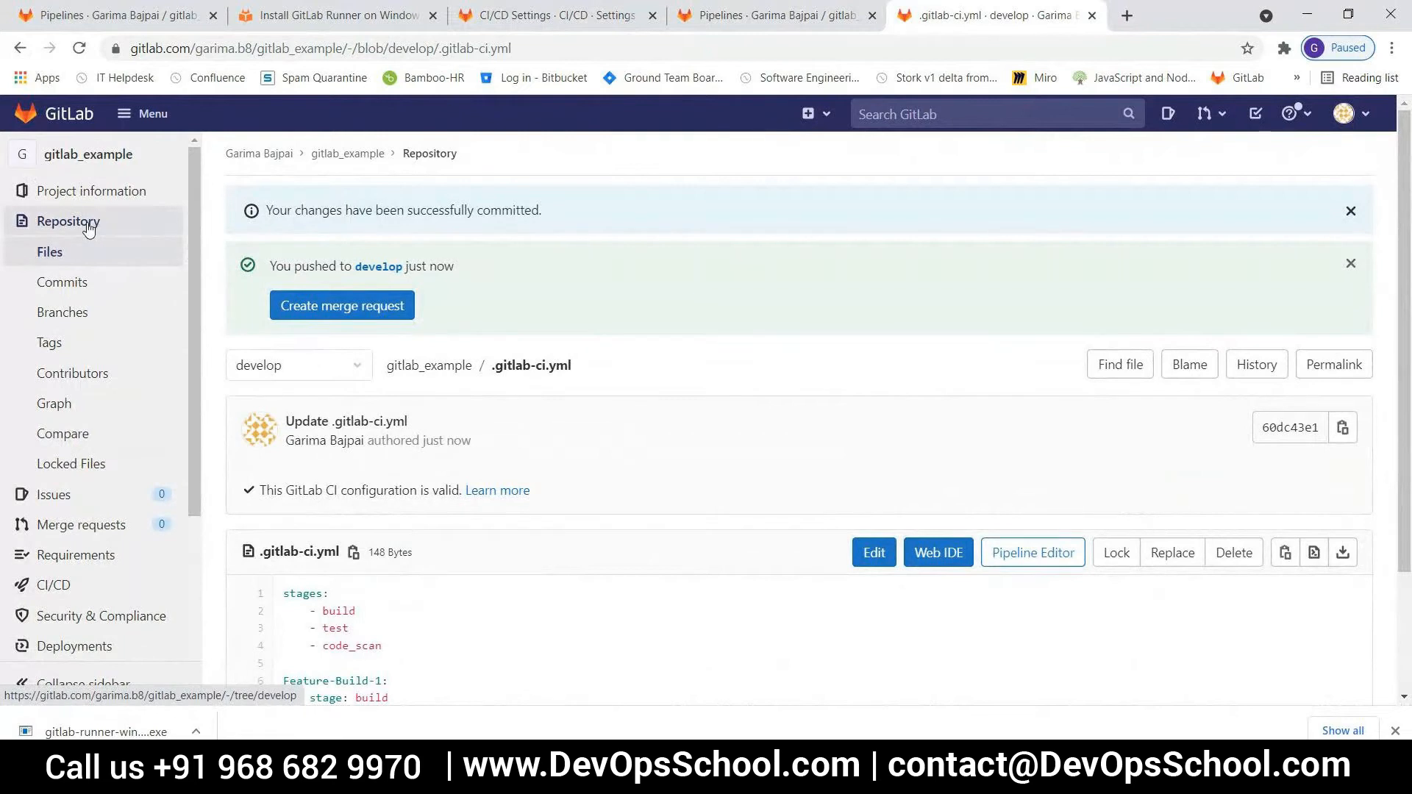
pyautogui.click(88, 224)
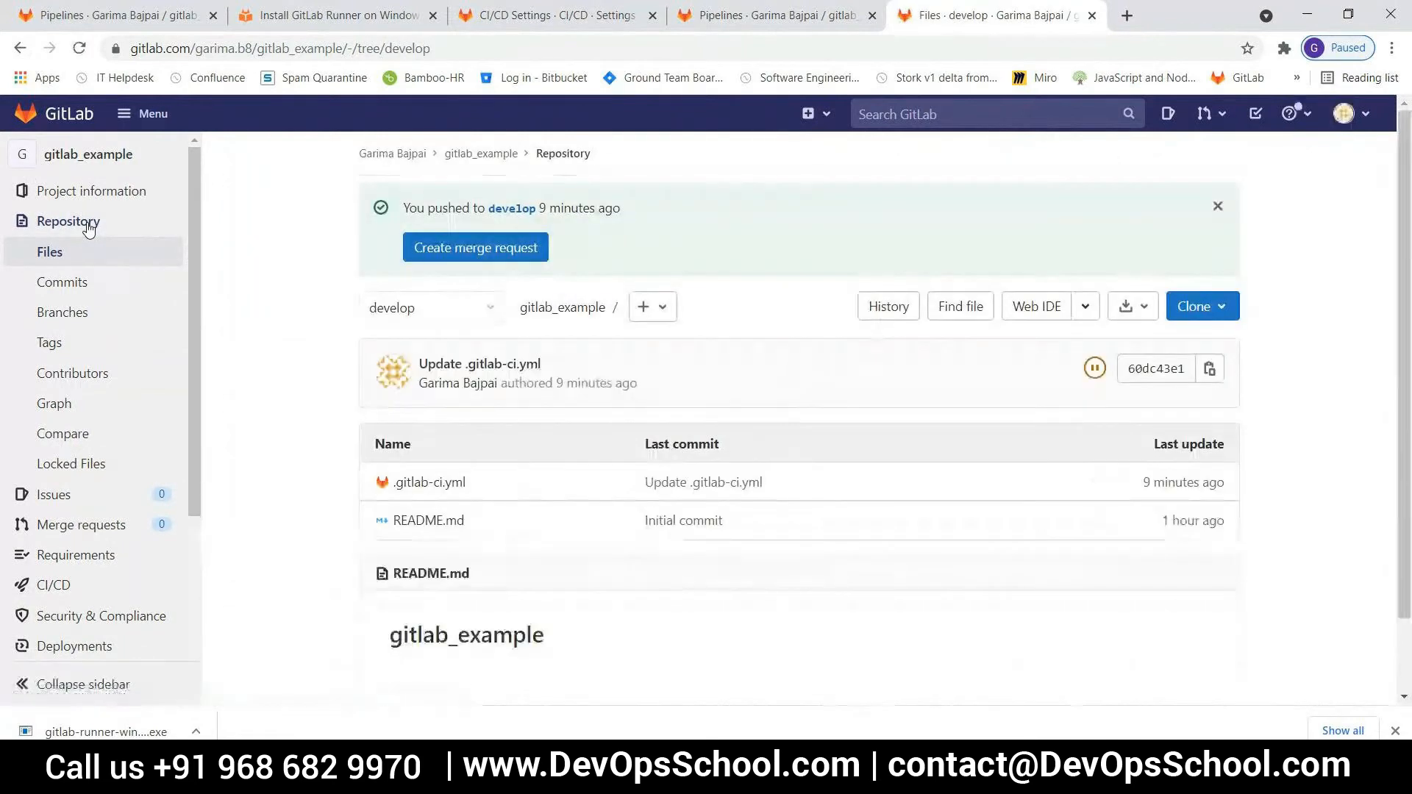
pyautogui.click(441, 489)
pyautogui.scroll(-2, 564, 509)
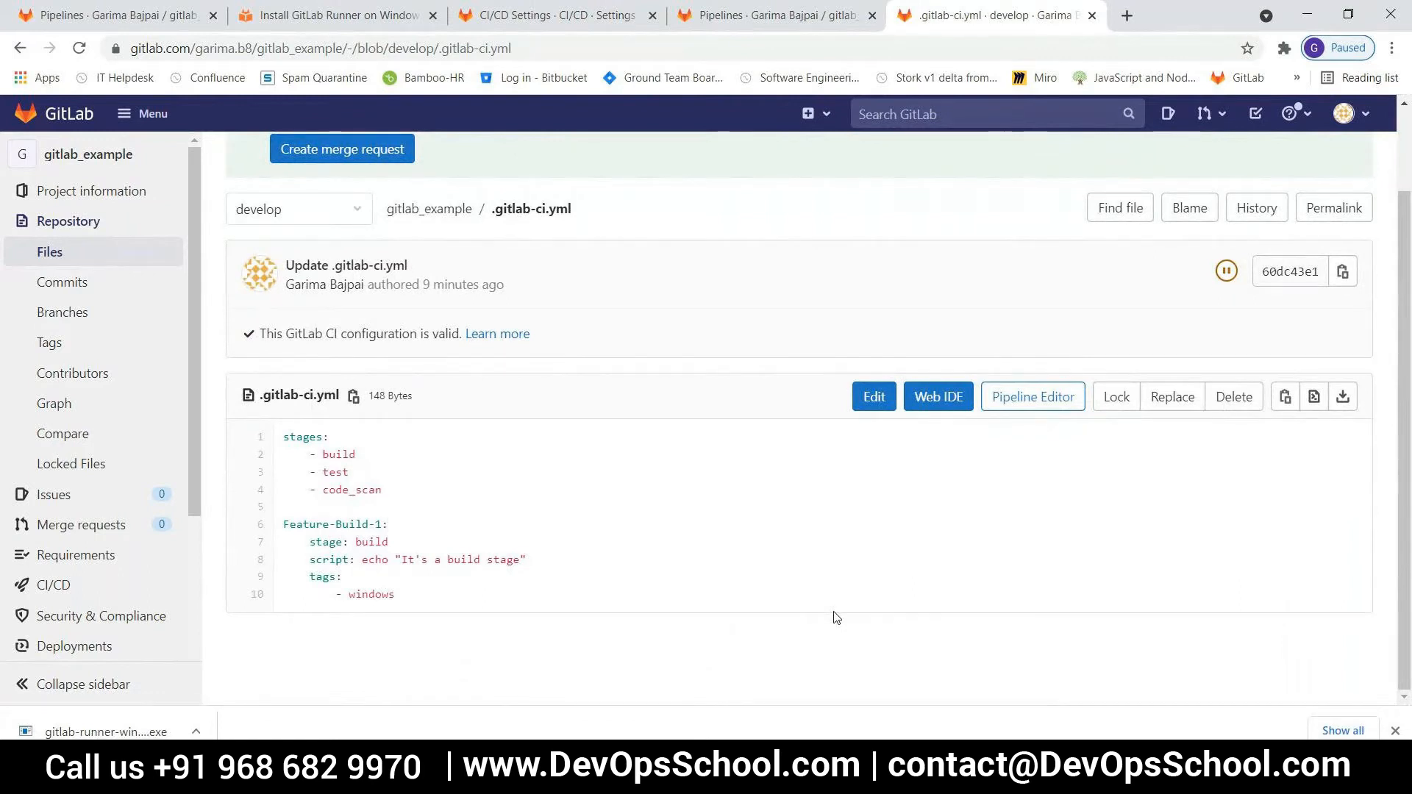
pyautogui.moveTo(336, 594); pyautogui.dragTo(303, 595)
pyautogui.click(324, 594)
pyautogui.click(467, 596)
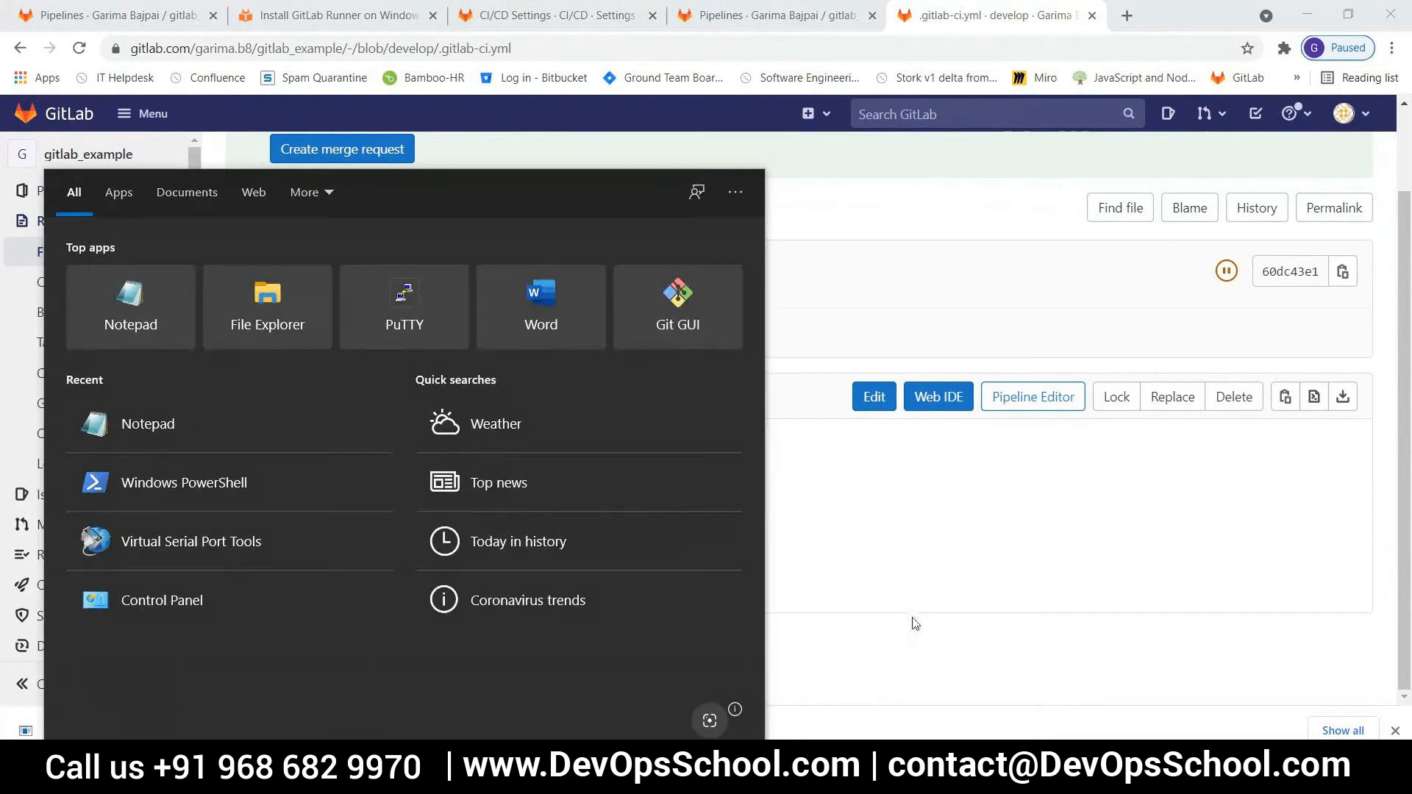
# Open the Windows Services app, find the gitlab-runner service, and widen the window to inspect its status and log-on account
pyautogui.click(913, 624)
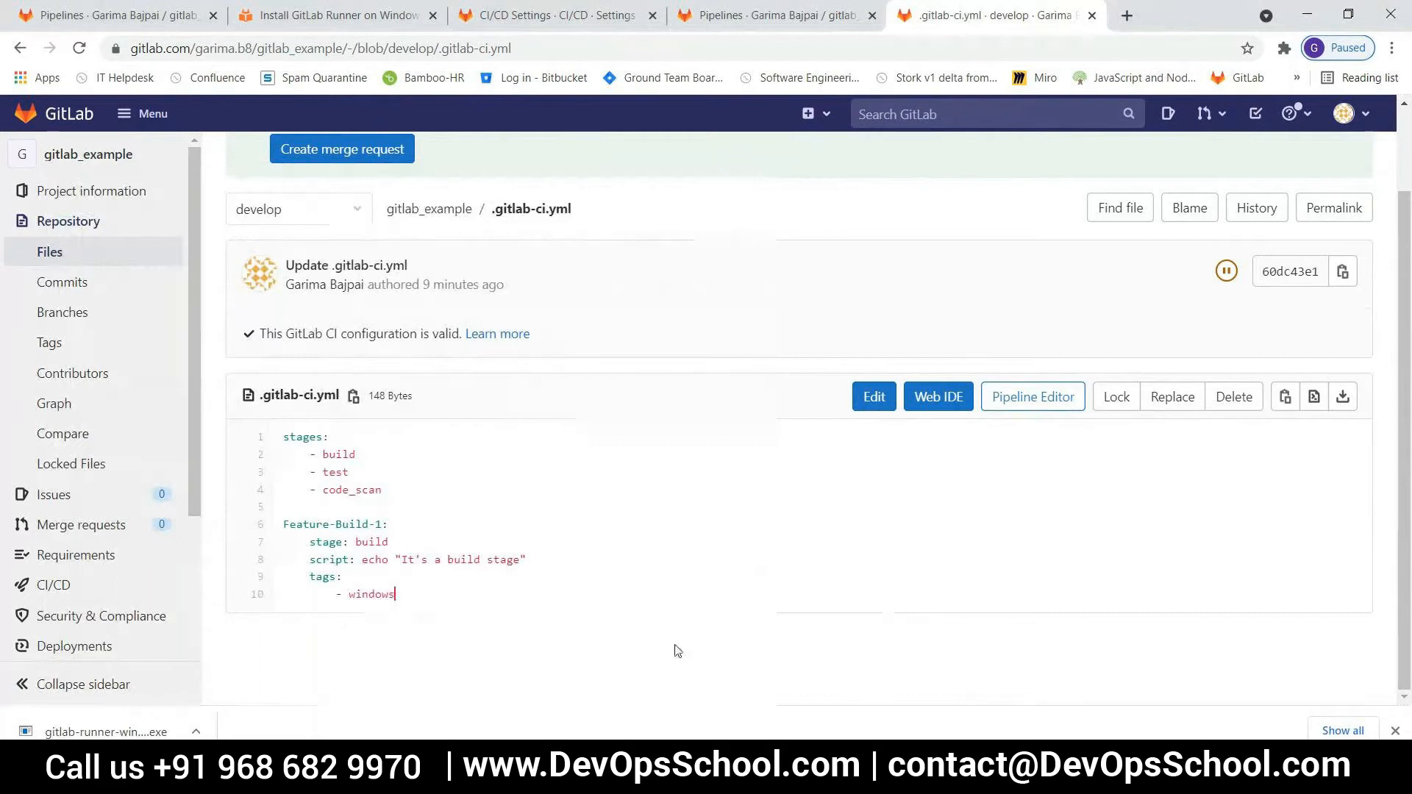
pyautogui.press('super')
pyautogui.write('servic')
pyautogui.click(139, 276)
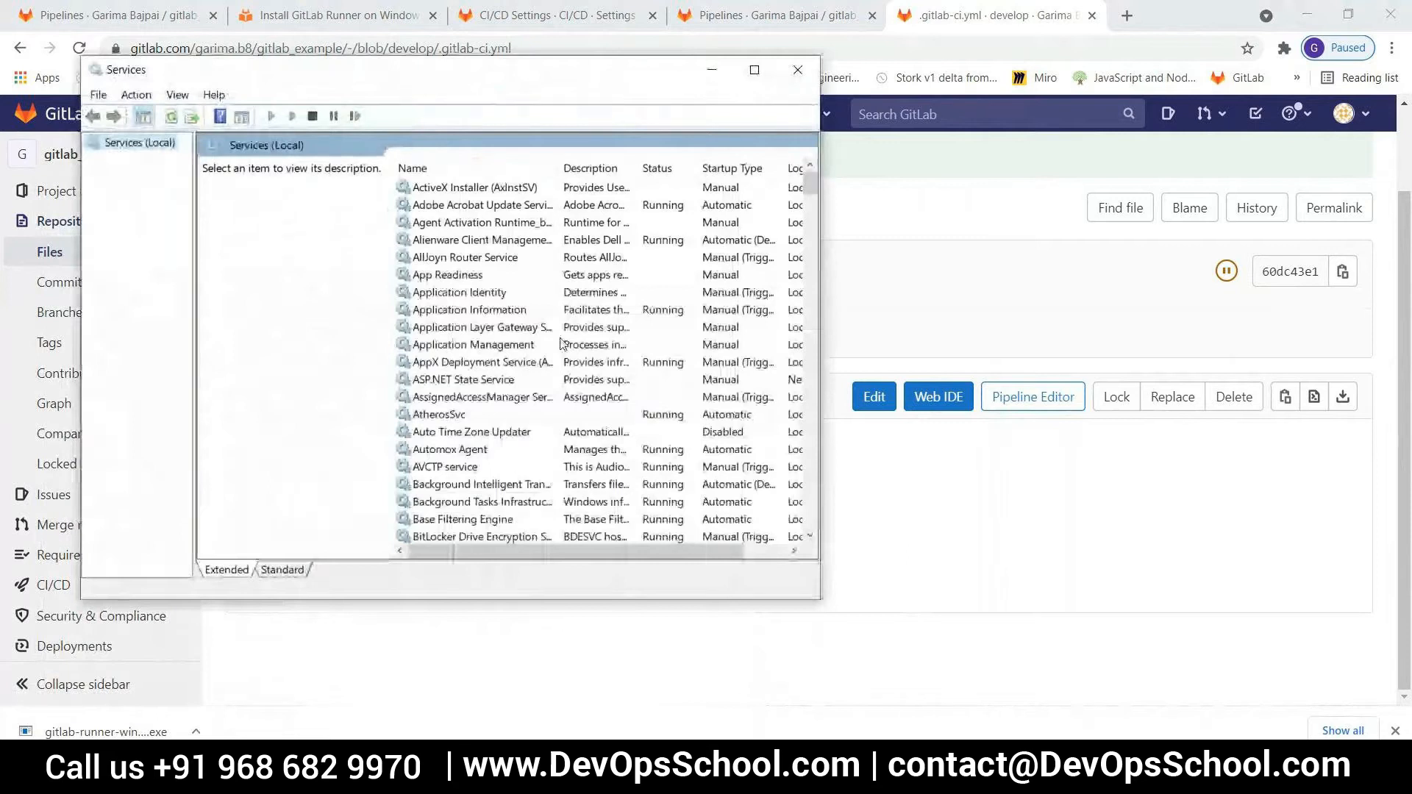
pyautogui.click(440, 314)
pyautogui.press('g')
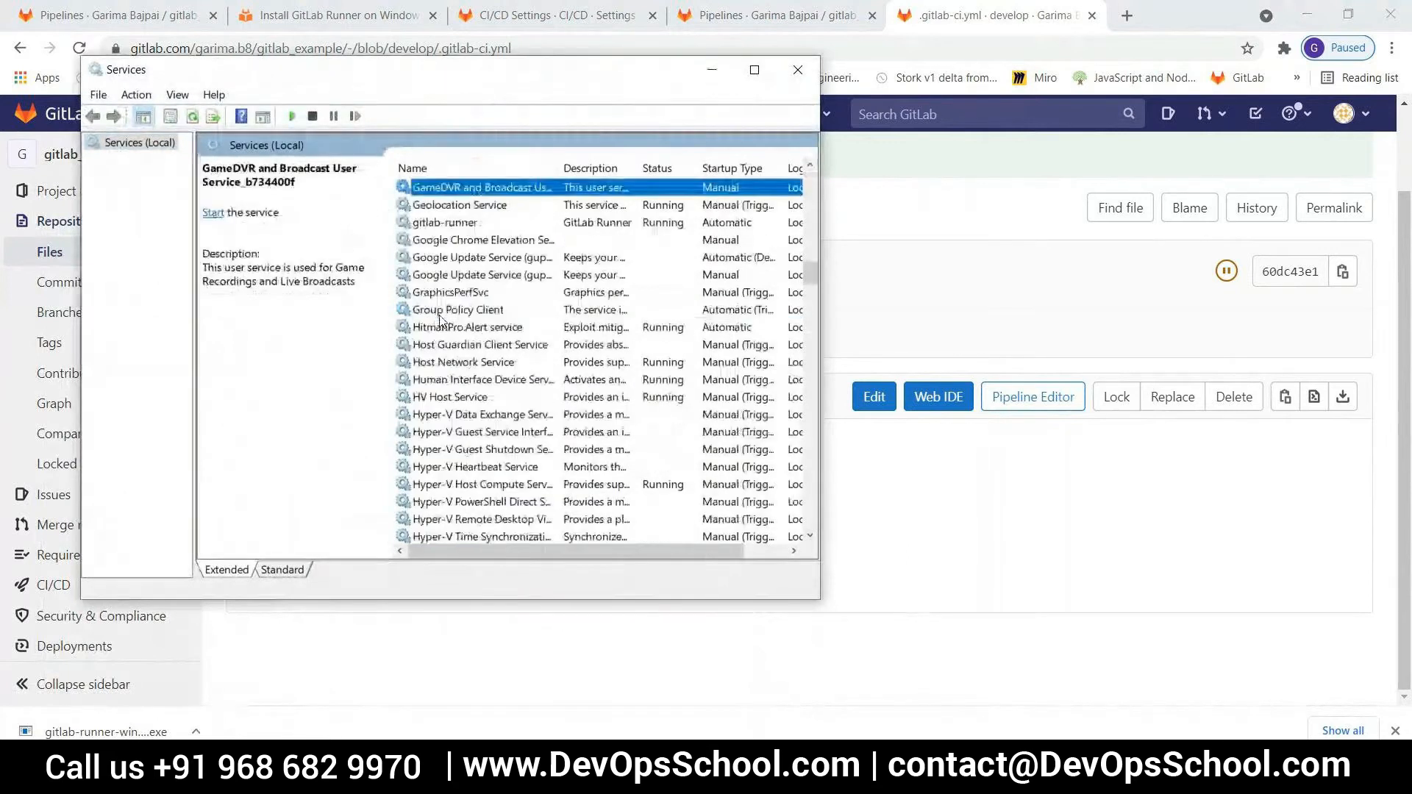
pyautogui.click(461, 225)
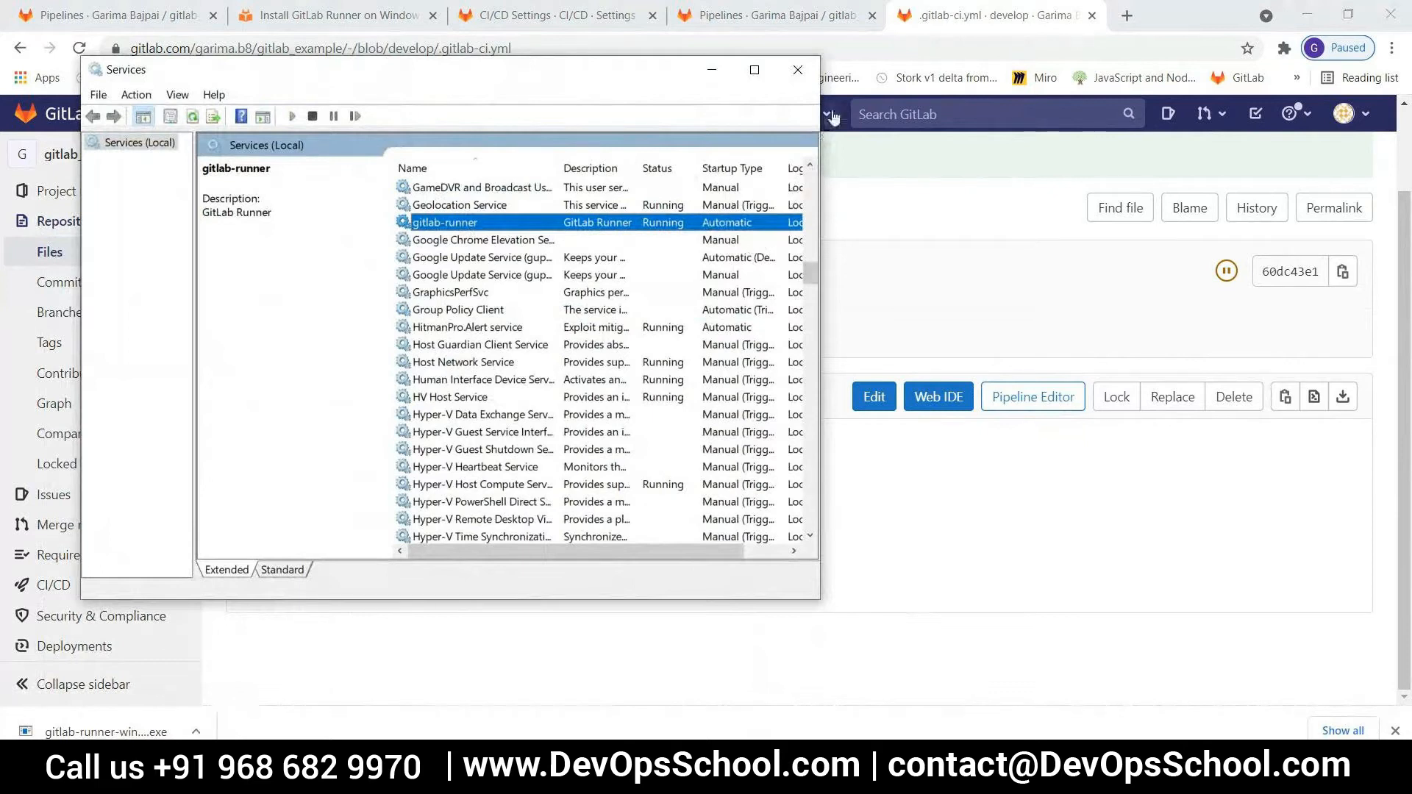
pyautogui.moveTo(820, 110); pyautogui.dragTo(1163, 96)
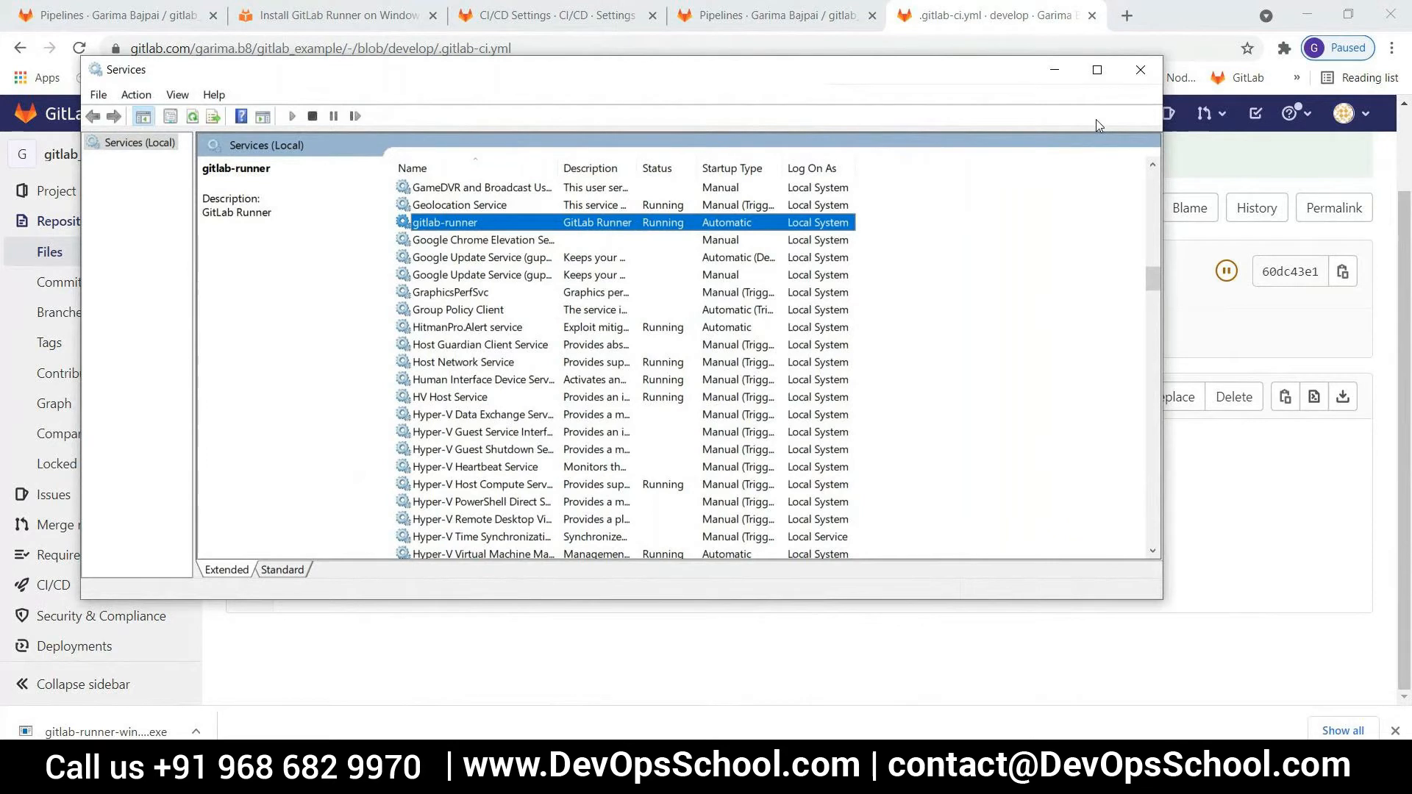
# Switch to Windows PowerShell and review the runner-2 registration output, including the GitLab URL, registration token, description and registration result
pyautogui.click(703, 778)
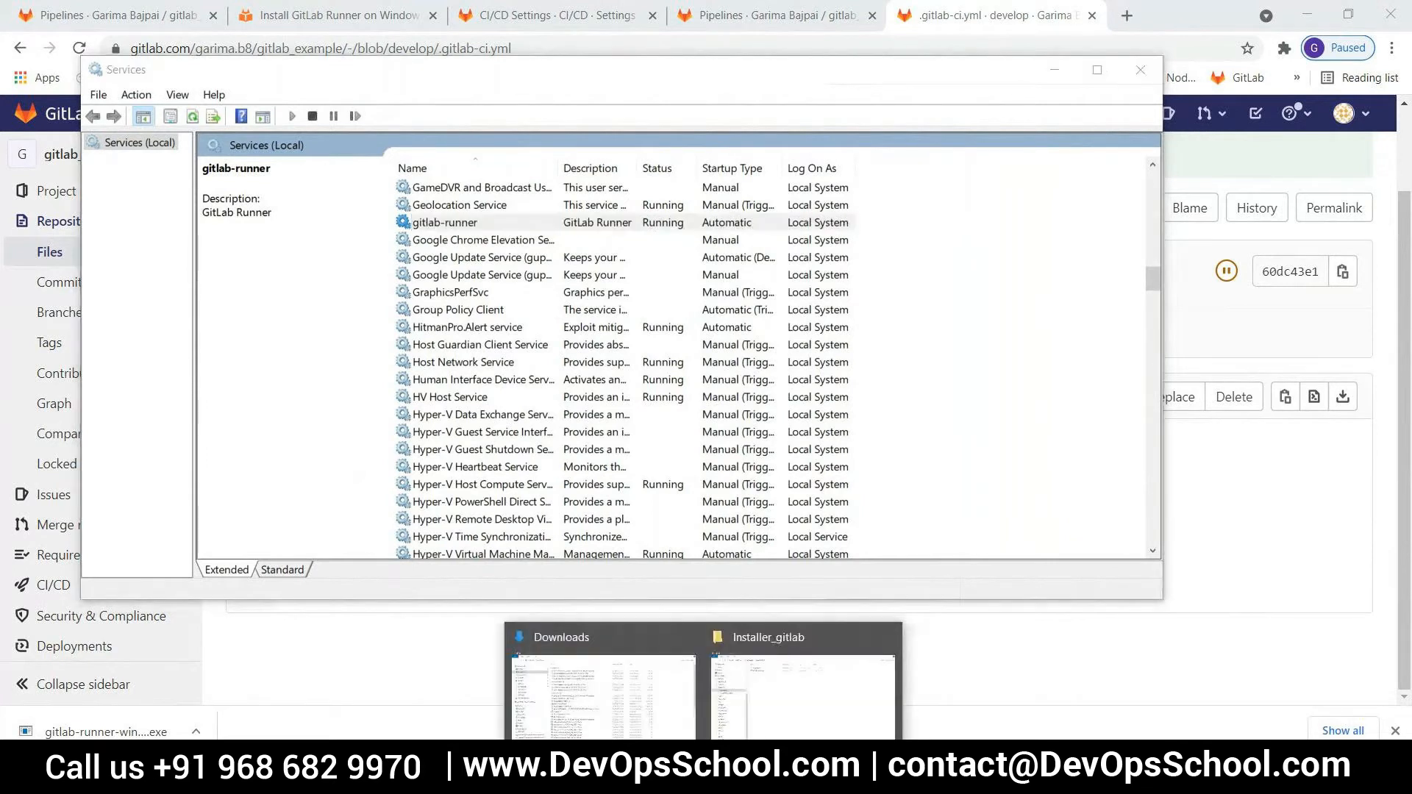
pyautogui.click(802, 687)
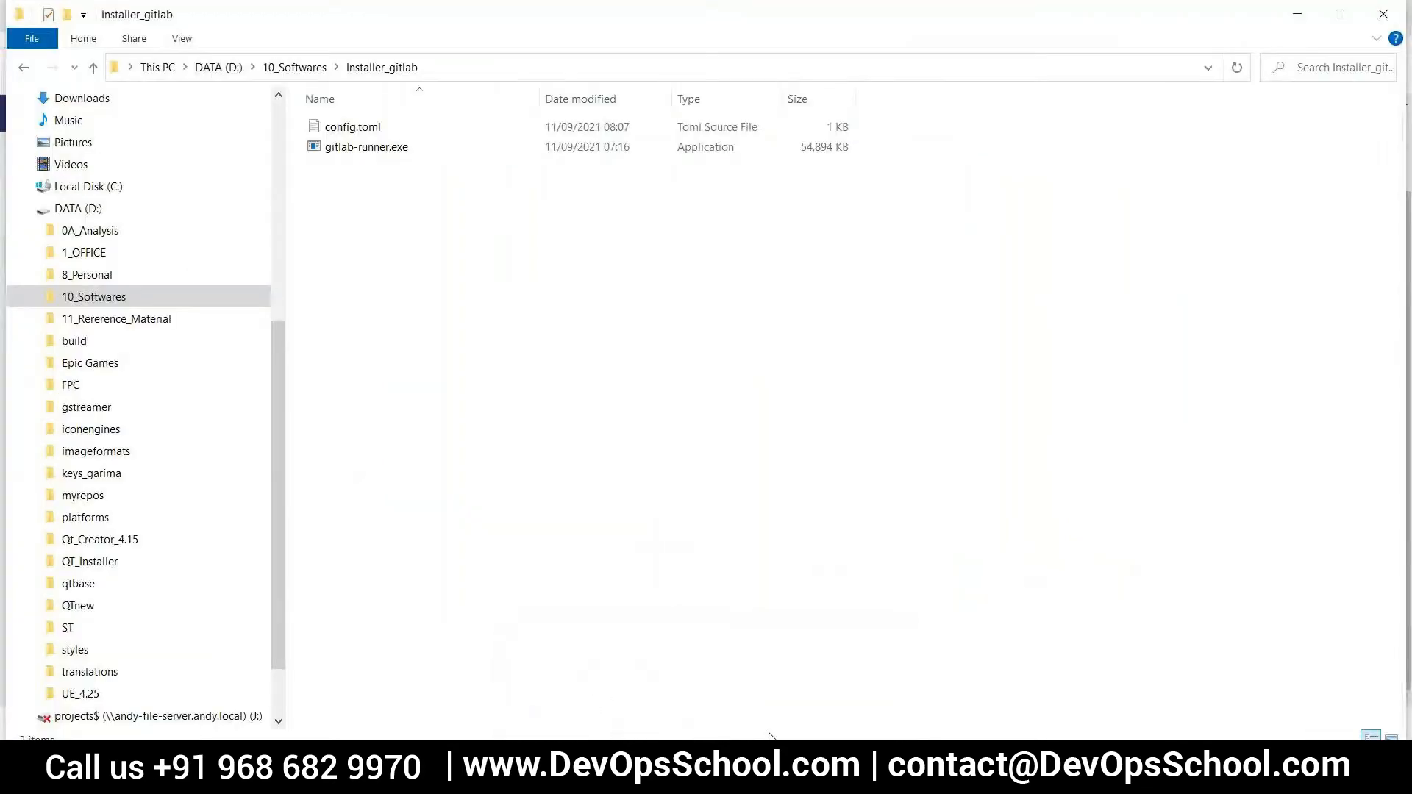
pyautogui.hotkey('alt', 'Tab')
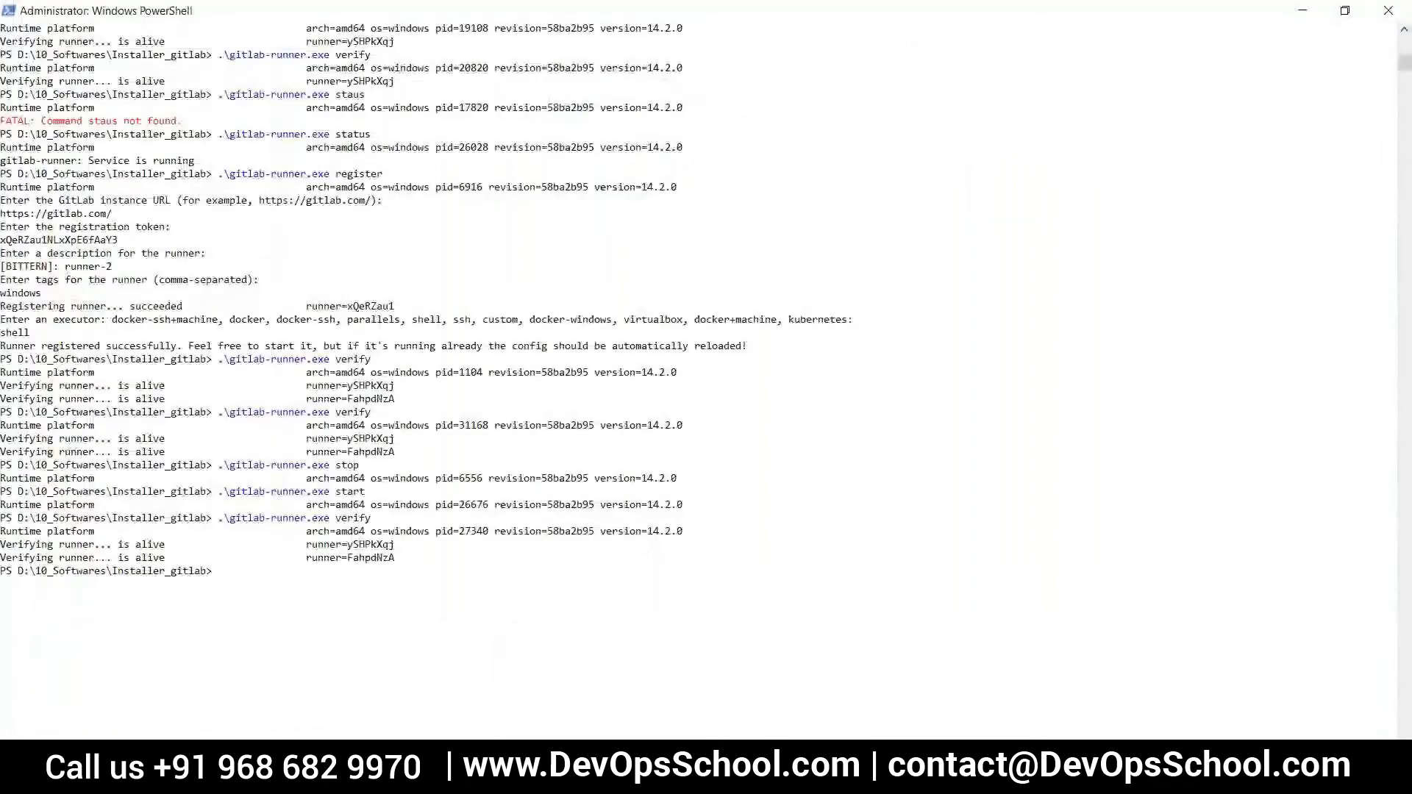
pyautogui.scroll(-2, 383, 650)
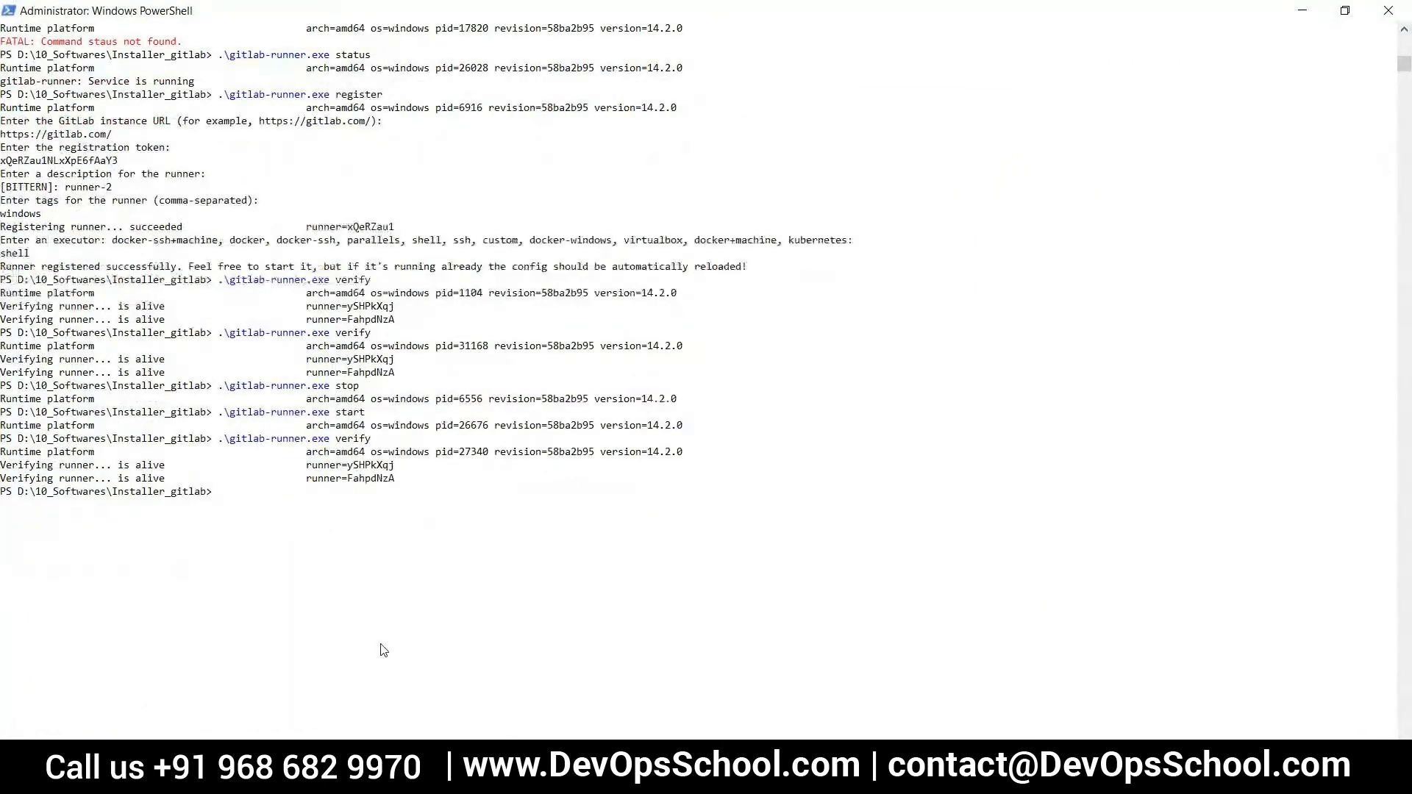
pyautogui.scroll(1, 368, 630)
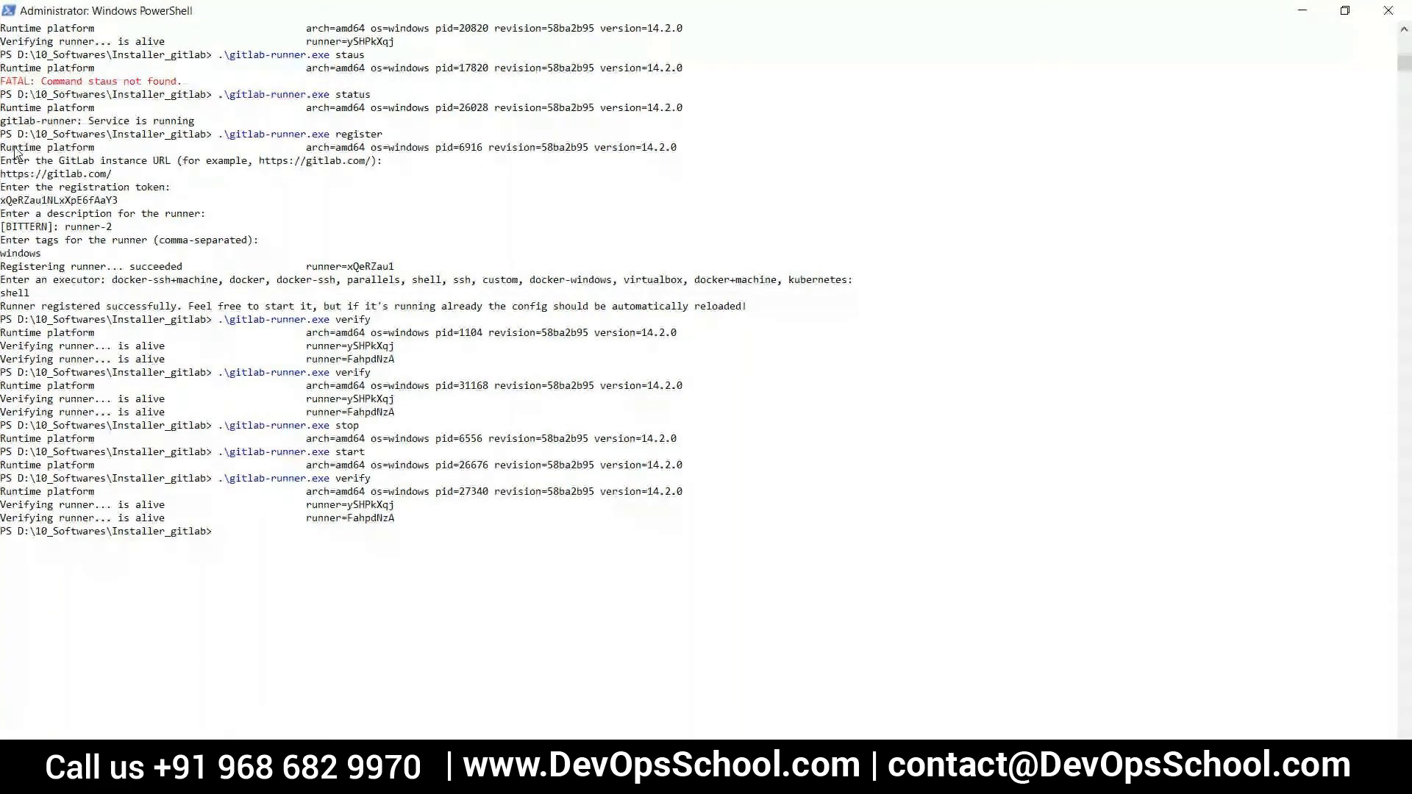
pyautogui.moveTo(114, 176); pyautogui.dragTo(1, 175)
pyautogui.moveTo(126, 201); pyautogui.dragTo(1, 200)
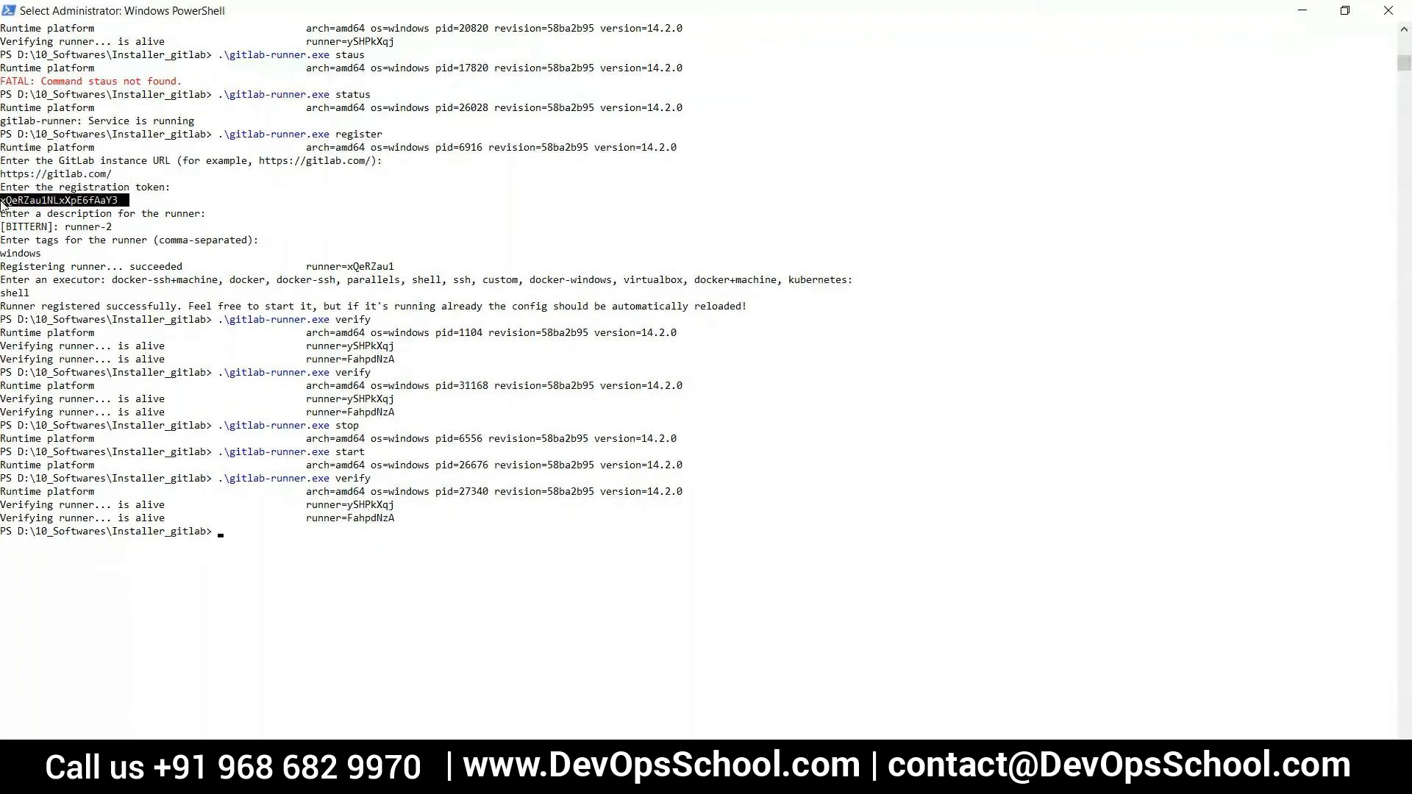
pyautogui.moveTo(123, 228); pyautogui.dragTo(65, 228)
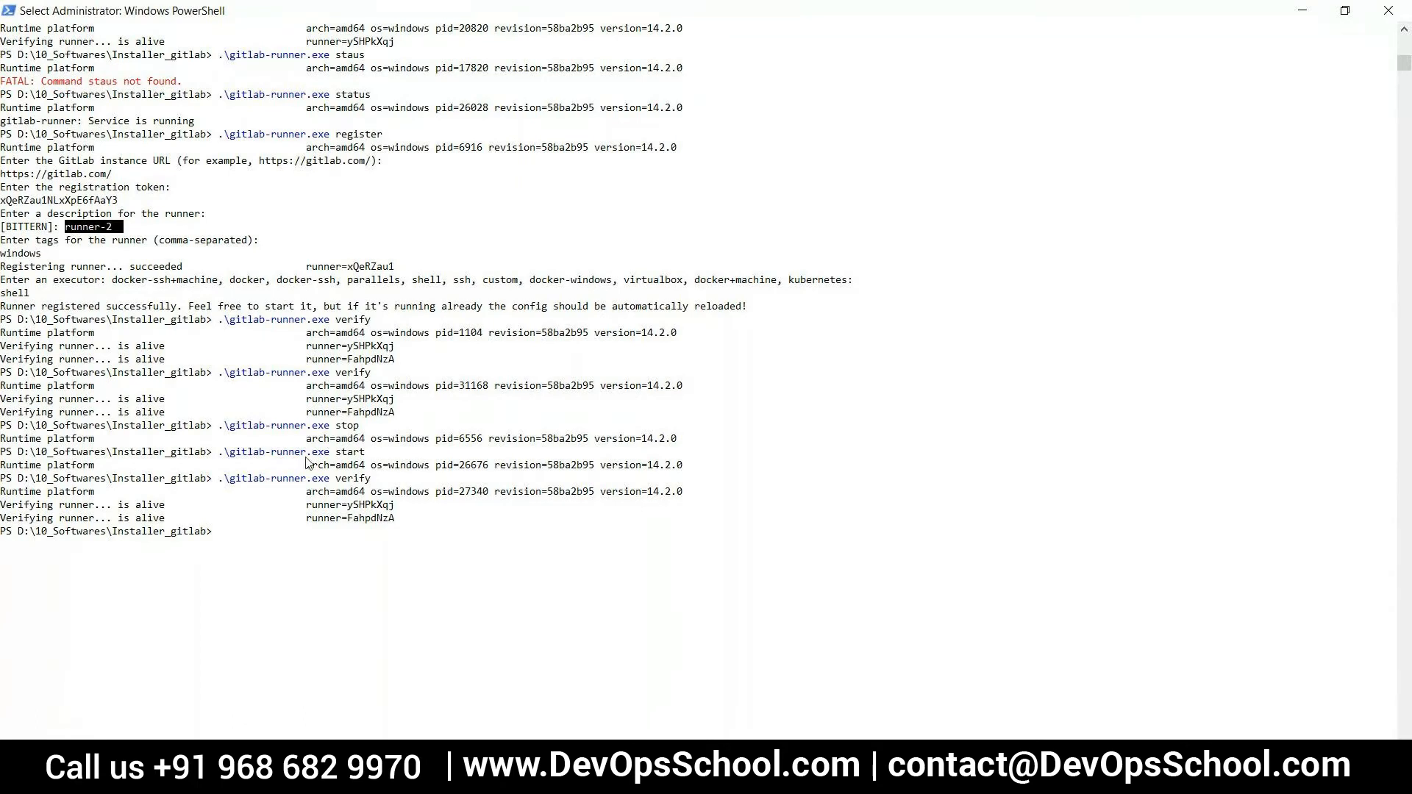
pyautogui.moveTo(182, 308); pyautogui.dragTo(2, 307)
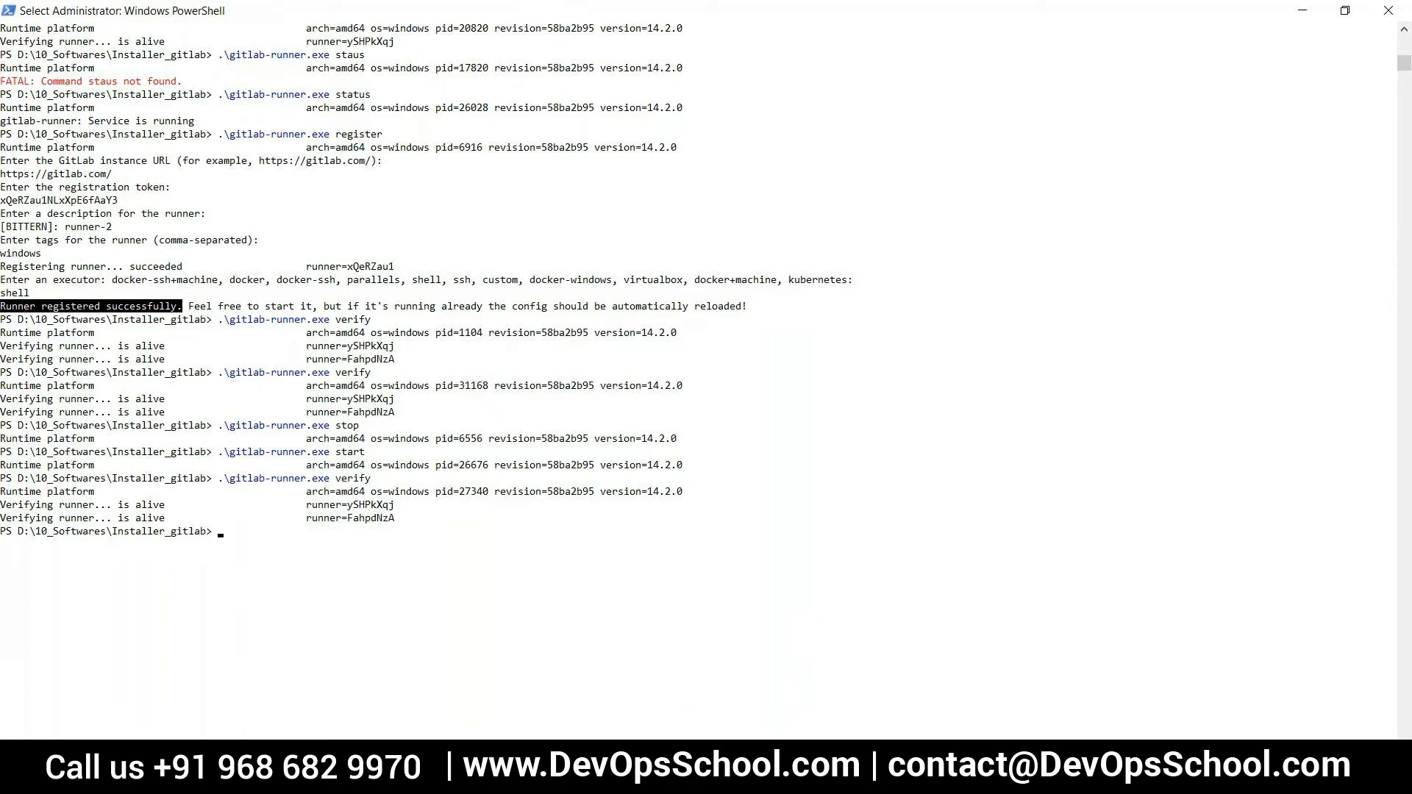
# Switch back to the .gitlab-ci.yml page in the browser and look through the account options and project navigation
pyautogui.moveTo(702, 779)
pyautogui.moveTo(611, 780)
pyautogui.click(611, 779)
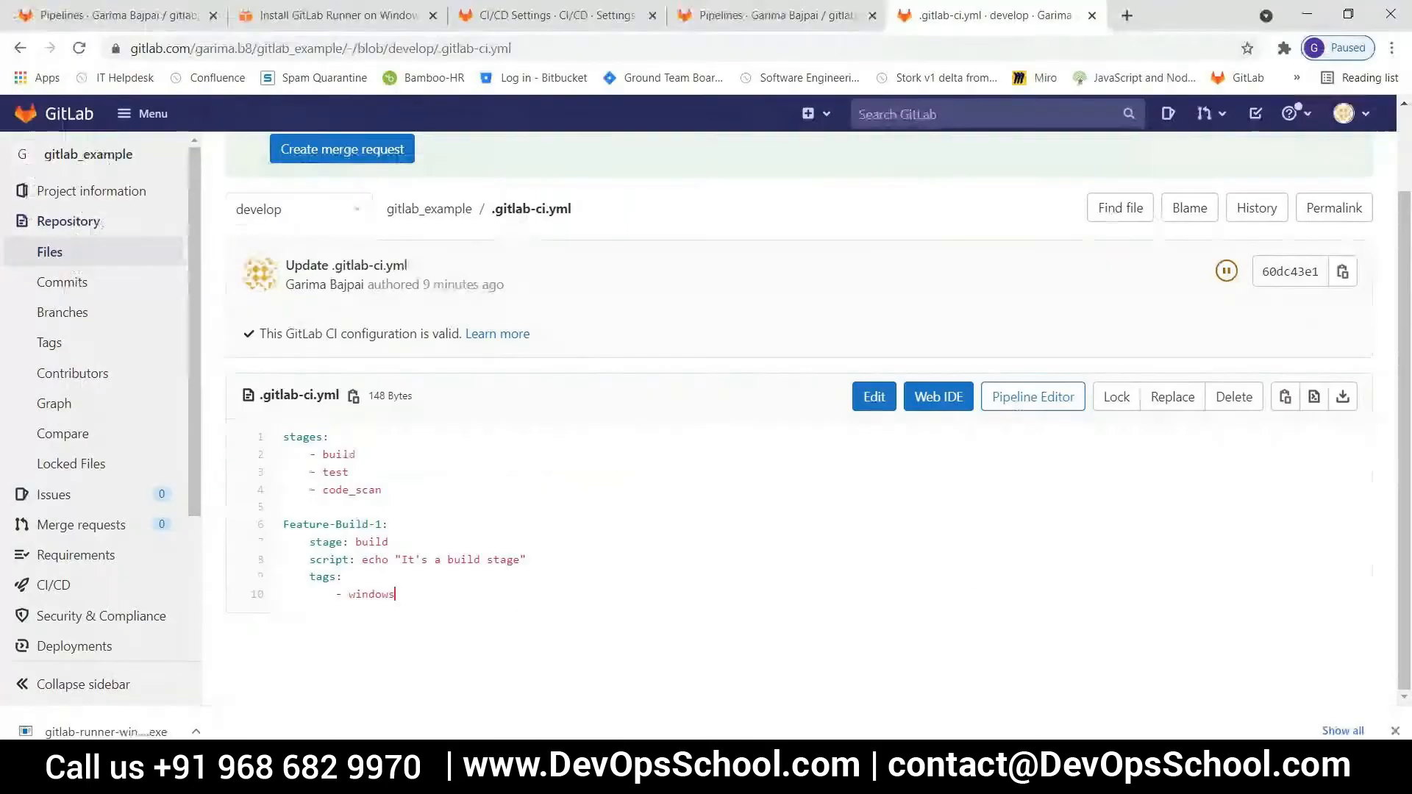
pyautogui.click(1364, 116)
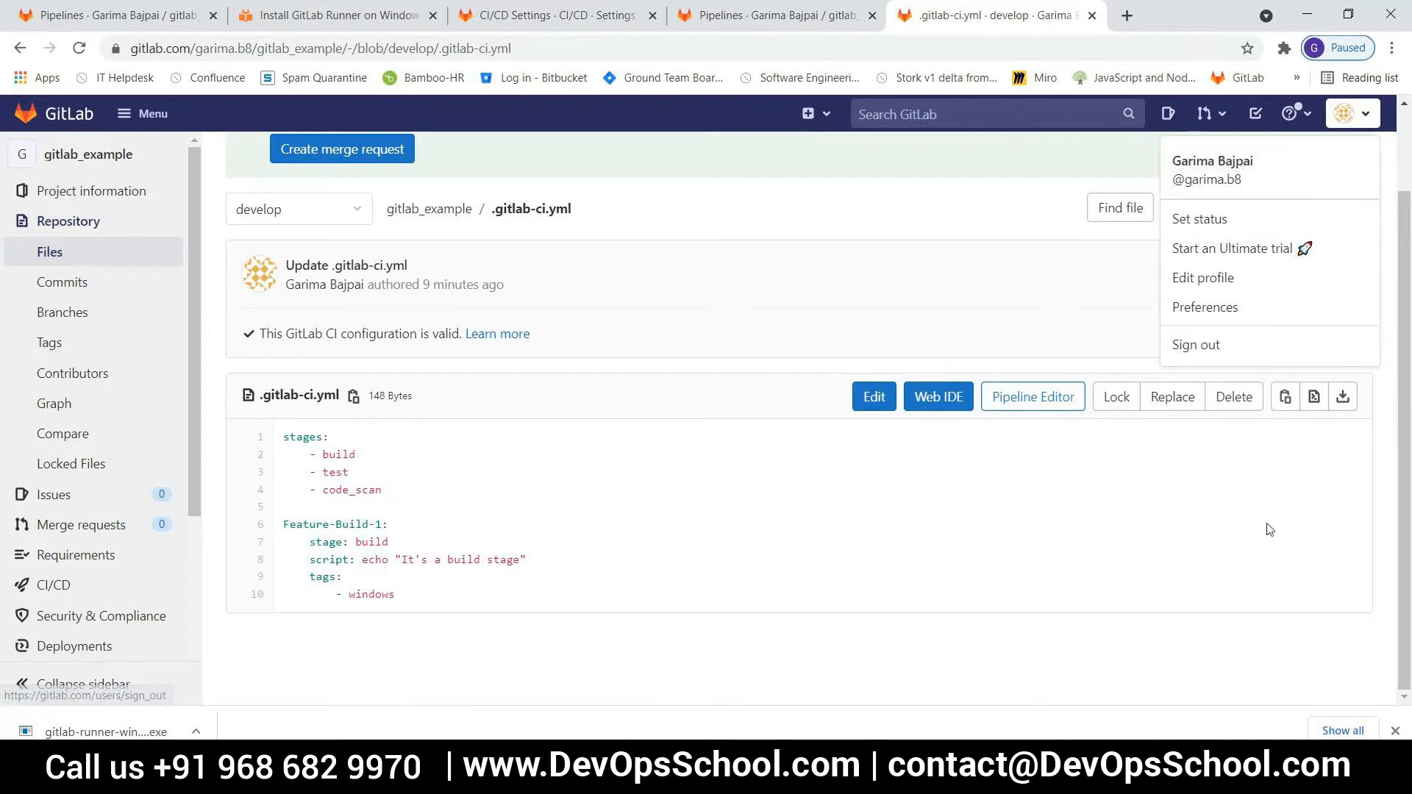
pyautogui.click(1383, 550)
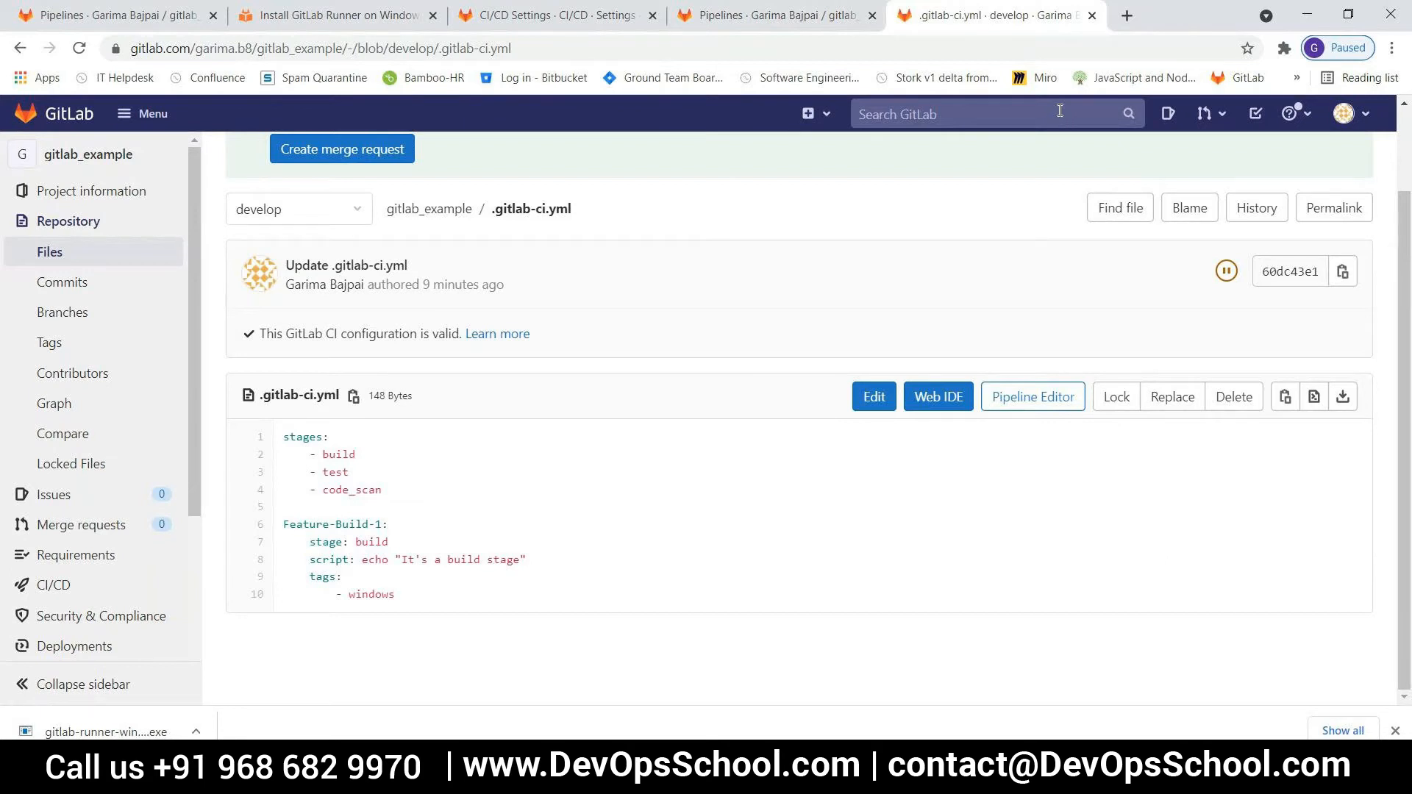
pyautogui.moveTo(192, 515); pyautogui.dragTo(195, 594)
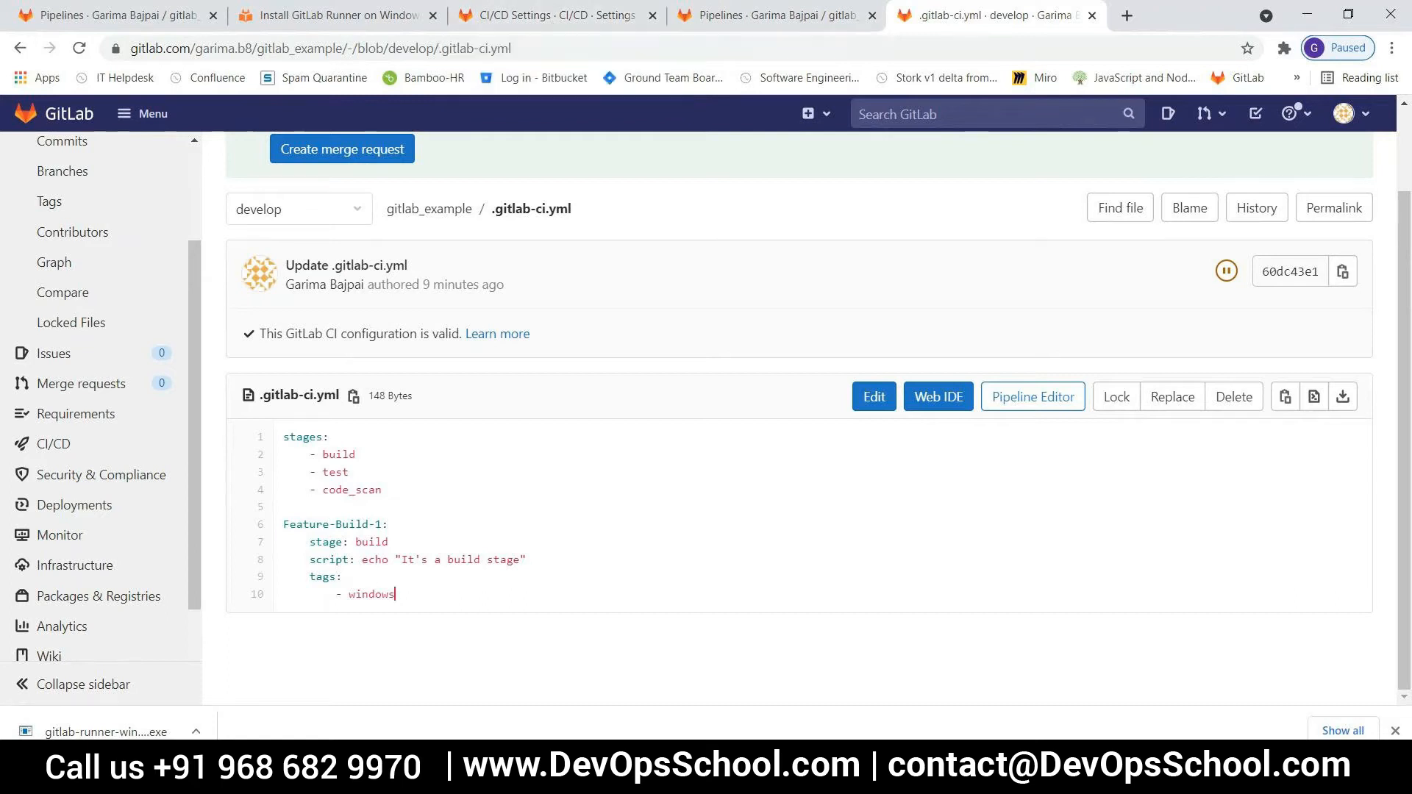
# Reload the project's CI/CD runner settings, inspect the runner-2 details page, and return to the settings
pyautogui.click(544, 26)
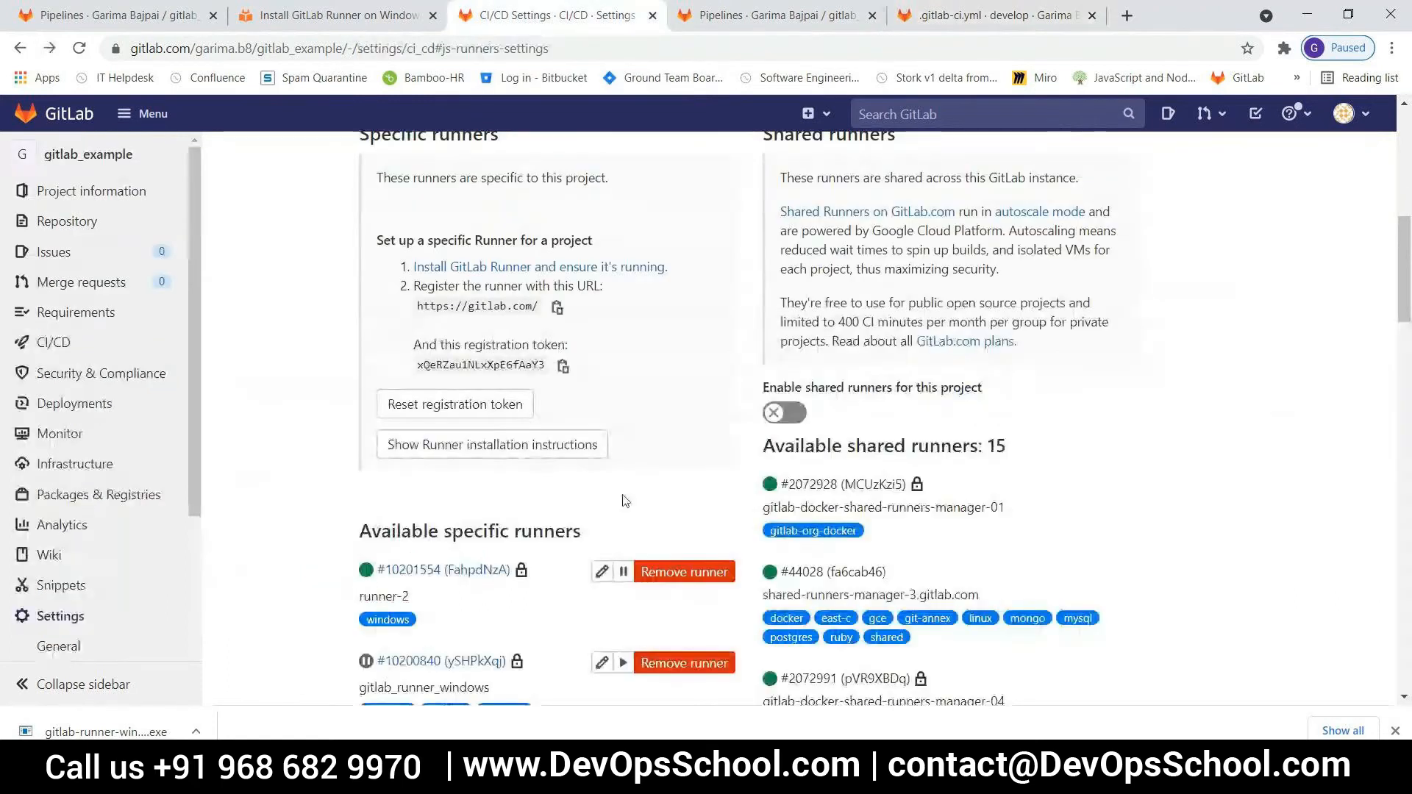
pyautogui.scroll(-1, 576, 536)
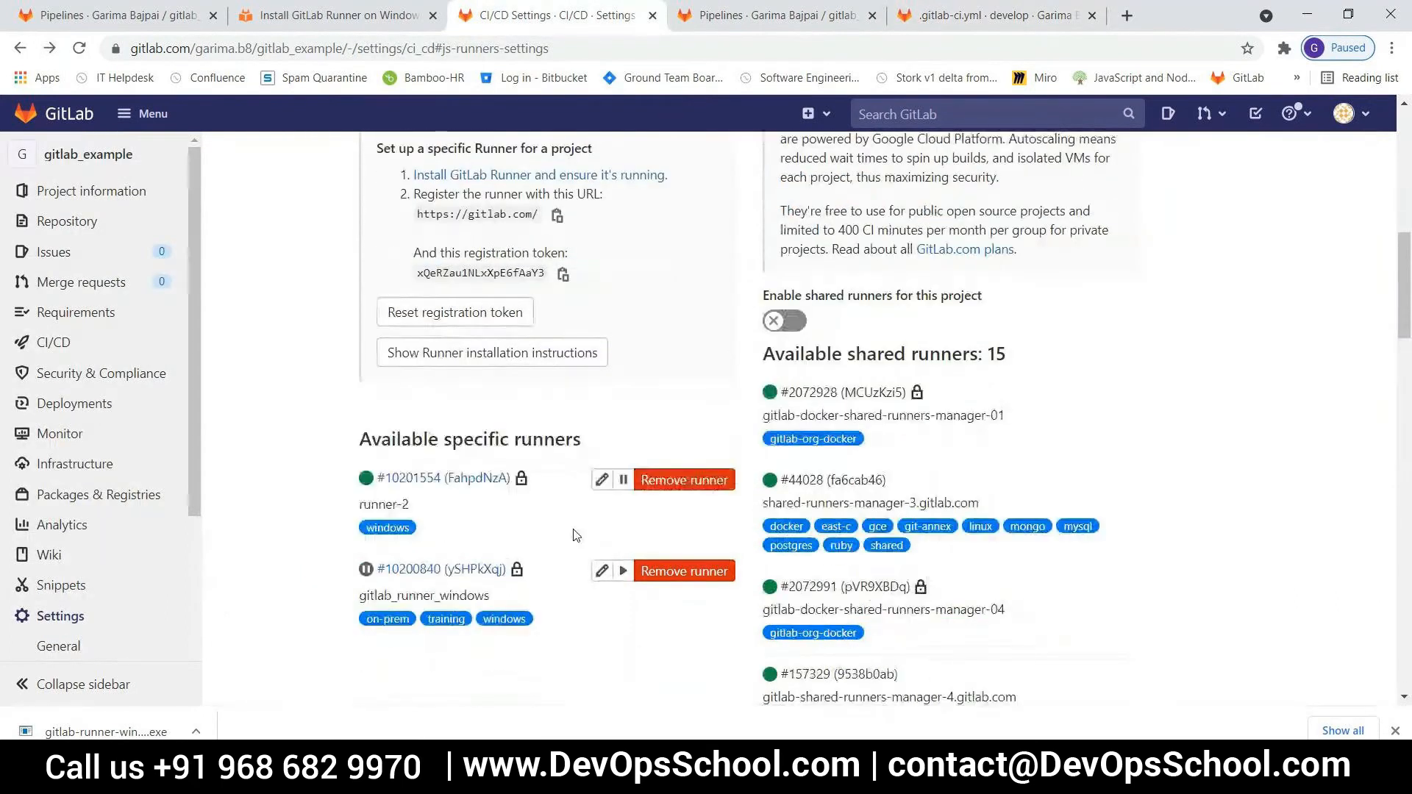
pyautogui.click(80, 48)
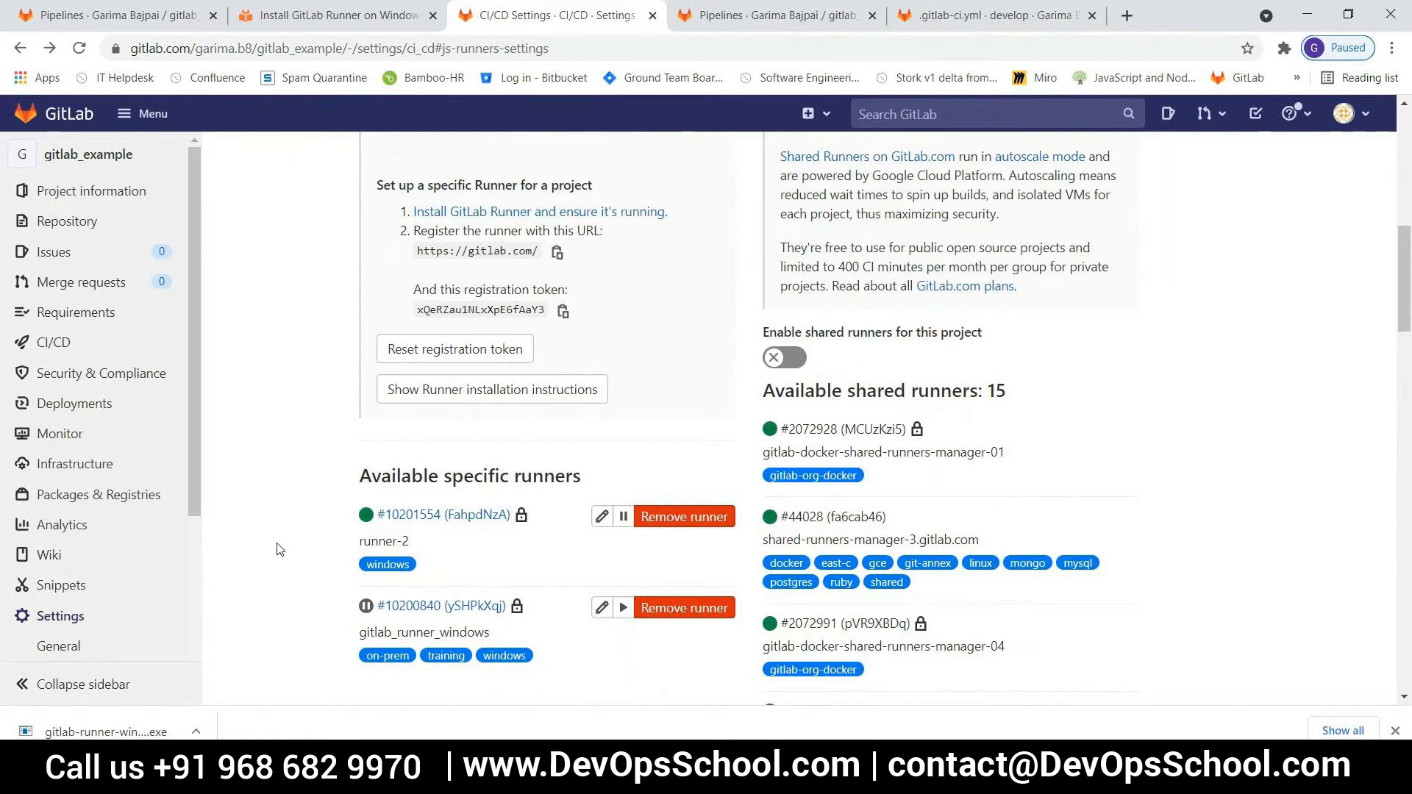
pyautogui.click(468, 519)
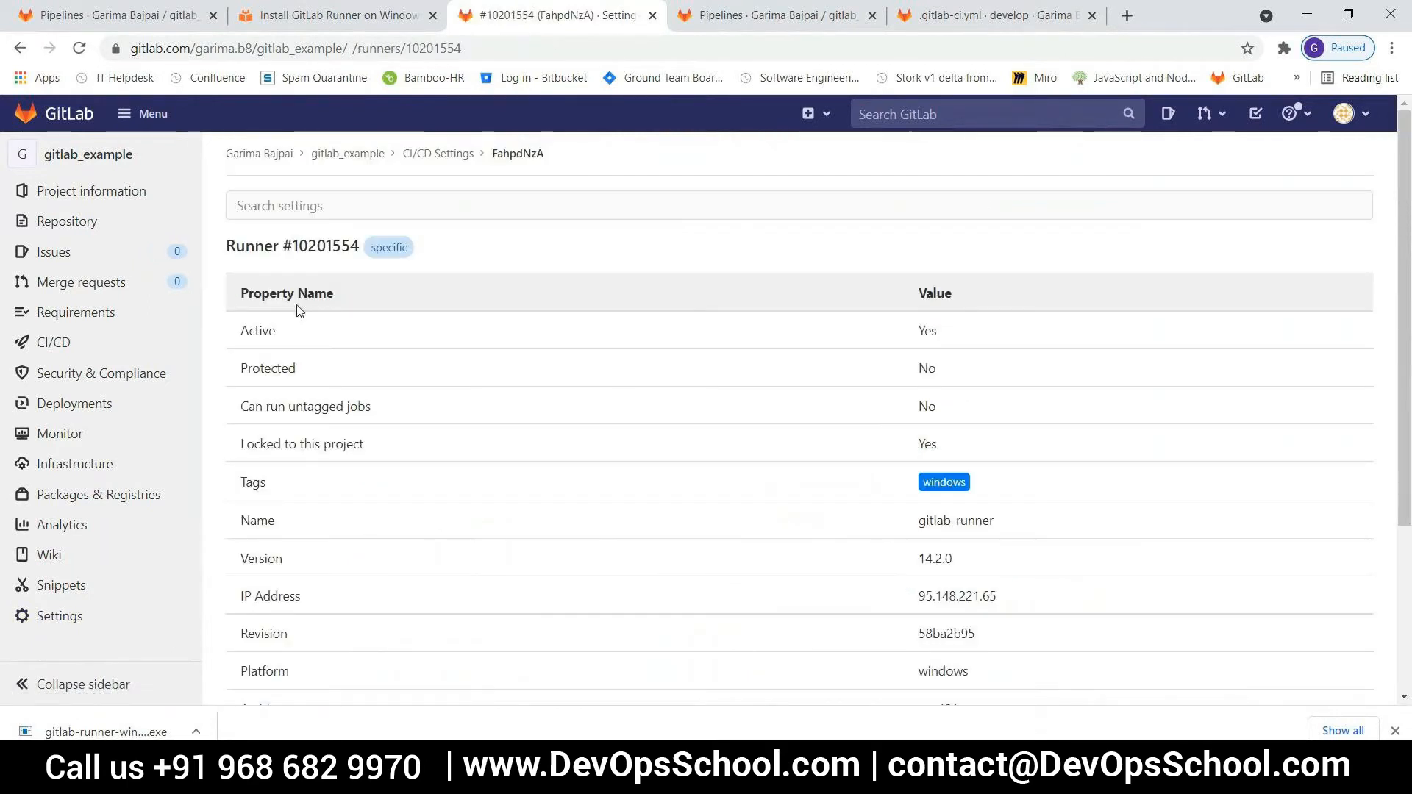
pyautogui.click(21, 48)
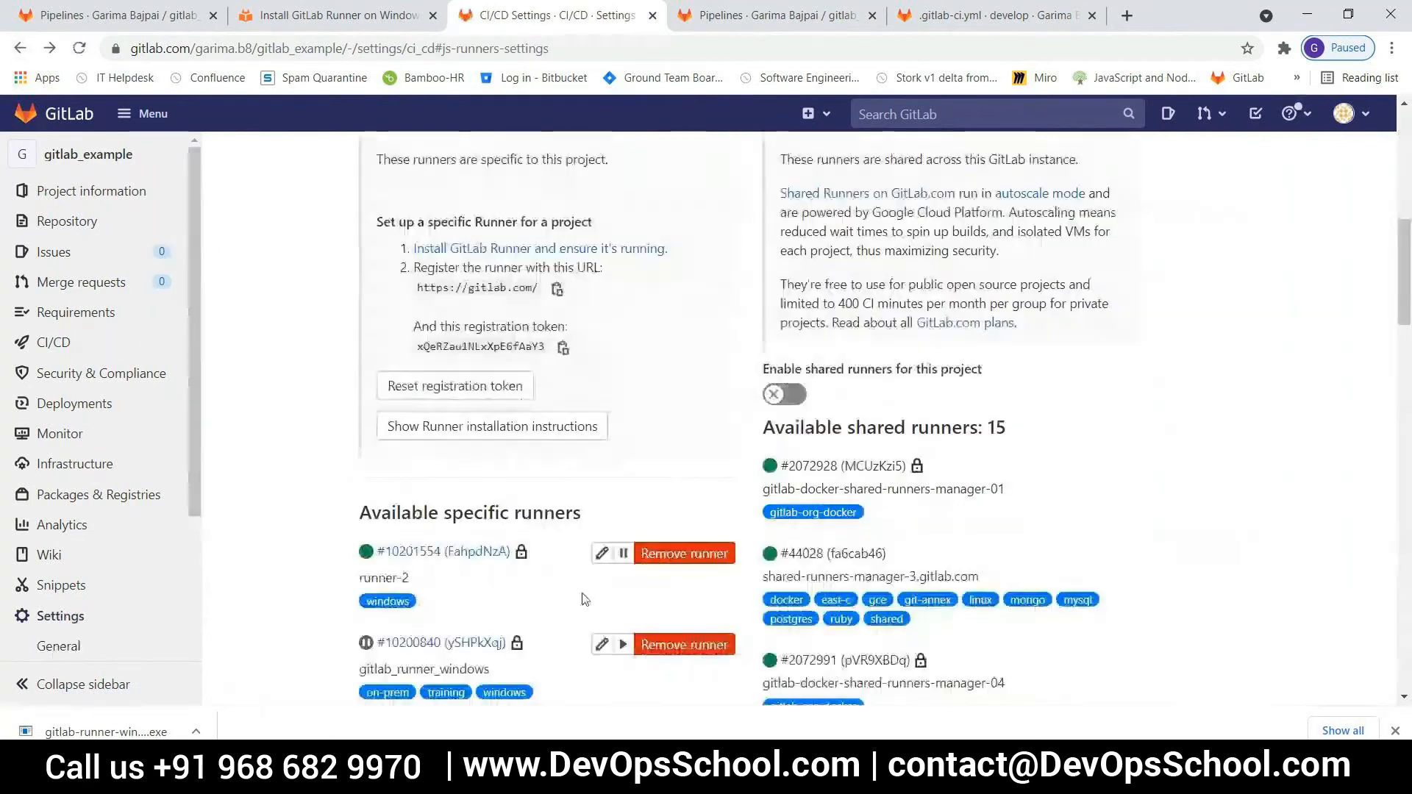
# Try to remove the windows tag from runner-2, leaving its tags empty, and save the runner's changes
pyautogui.click(601, 556)
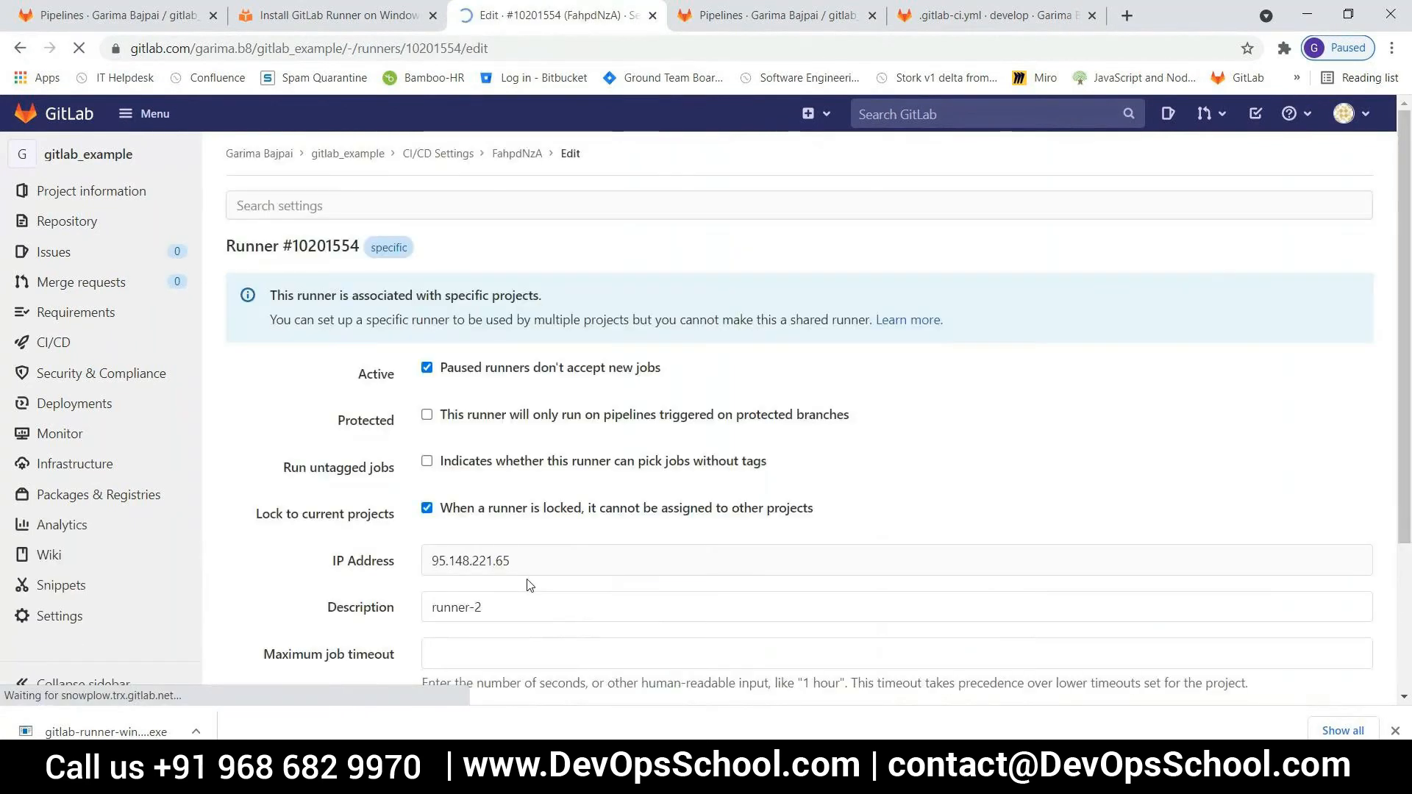
pyautogui.scroll(-3, 624, 586)
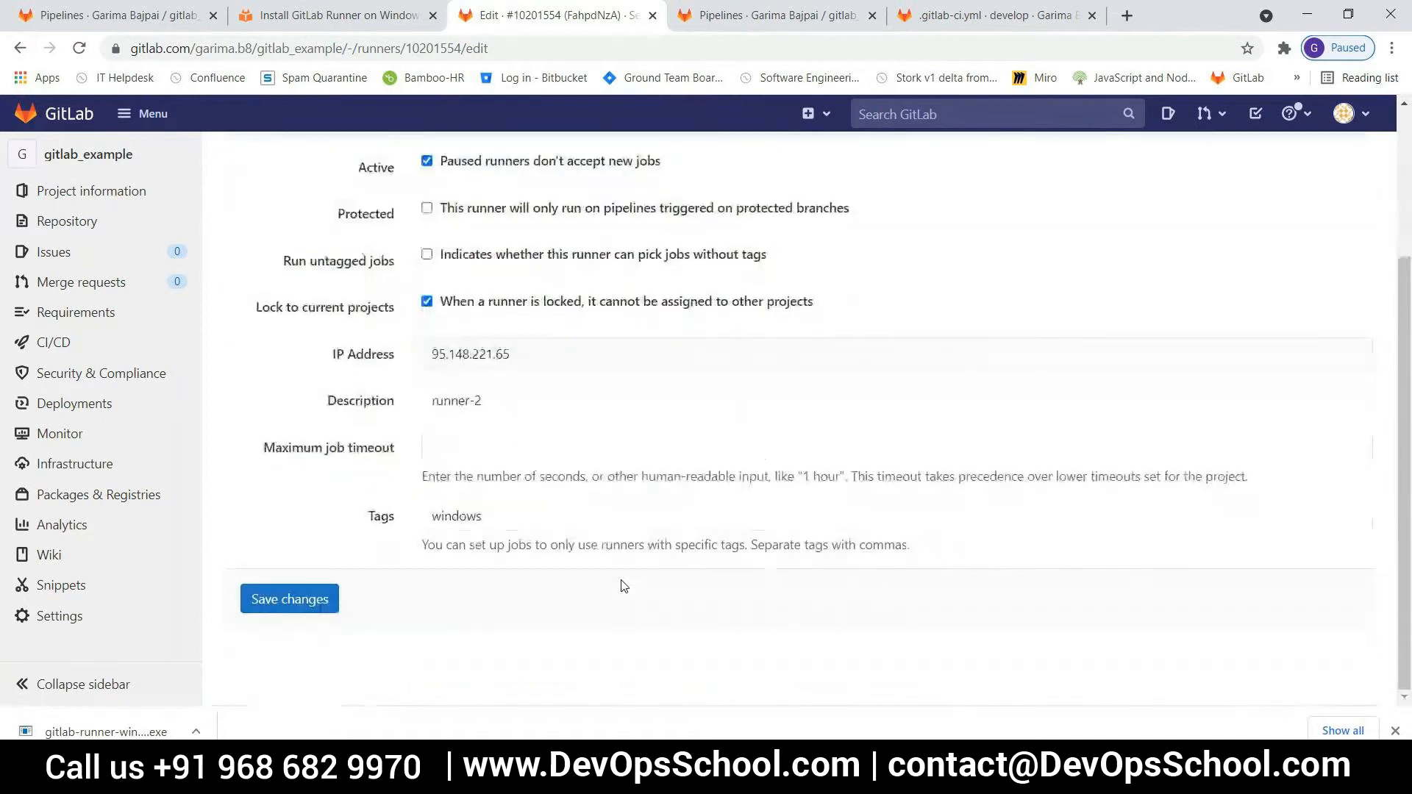
pyautogui.moveTo(517, 515); pyautogui.dragTo(329, 512)
pyautogui.press('BackSpace')
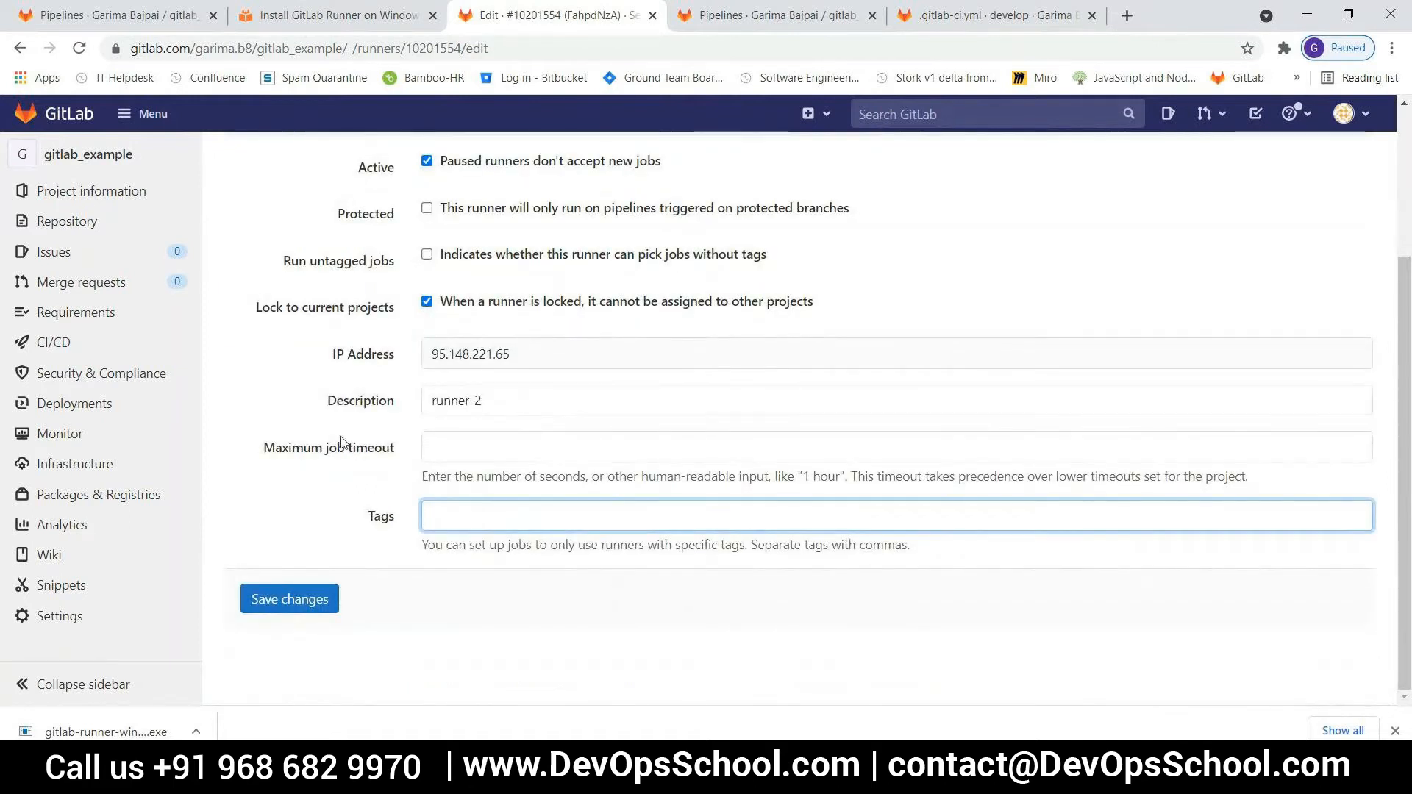
pyautogui.click(312, 607)
pyautogui.click(302, 600)
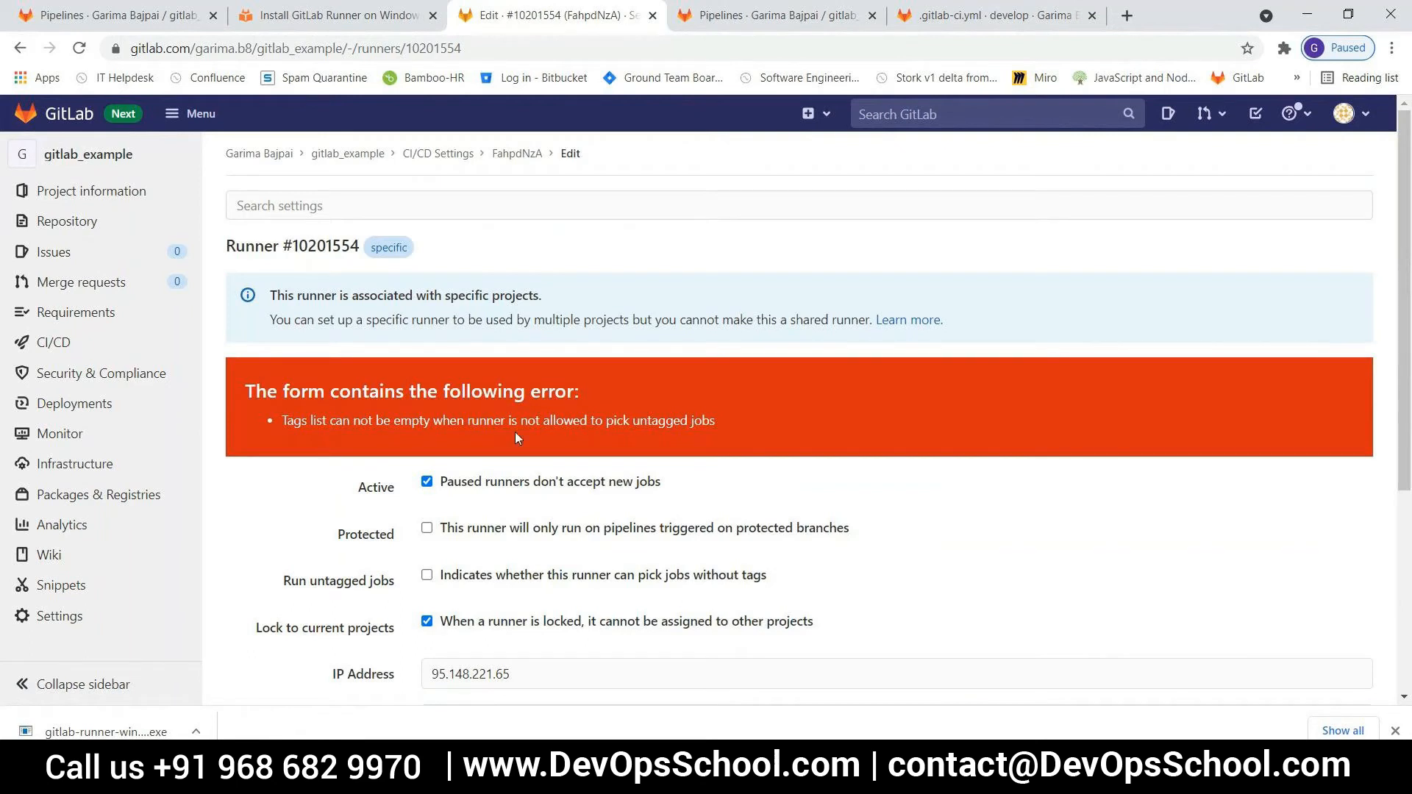
pyautogui.scroll(-3, 671, 574)
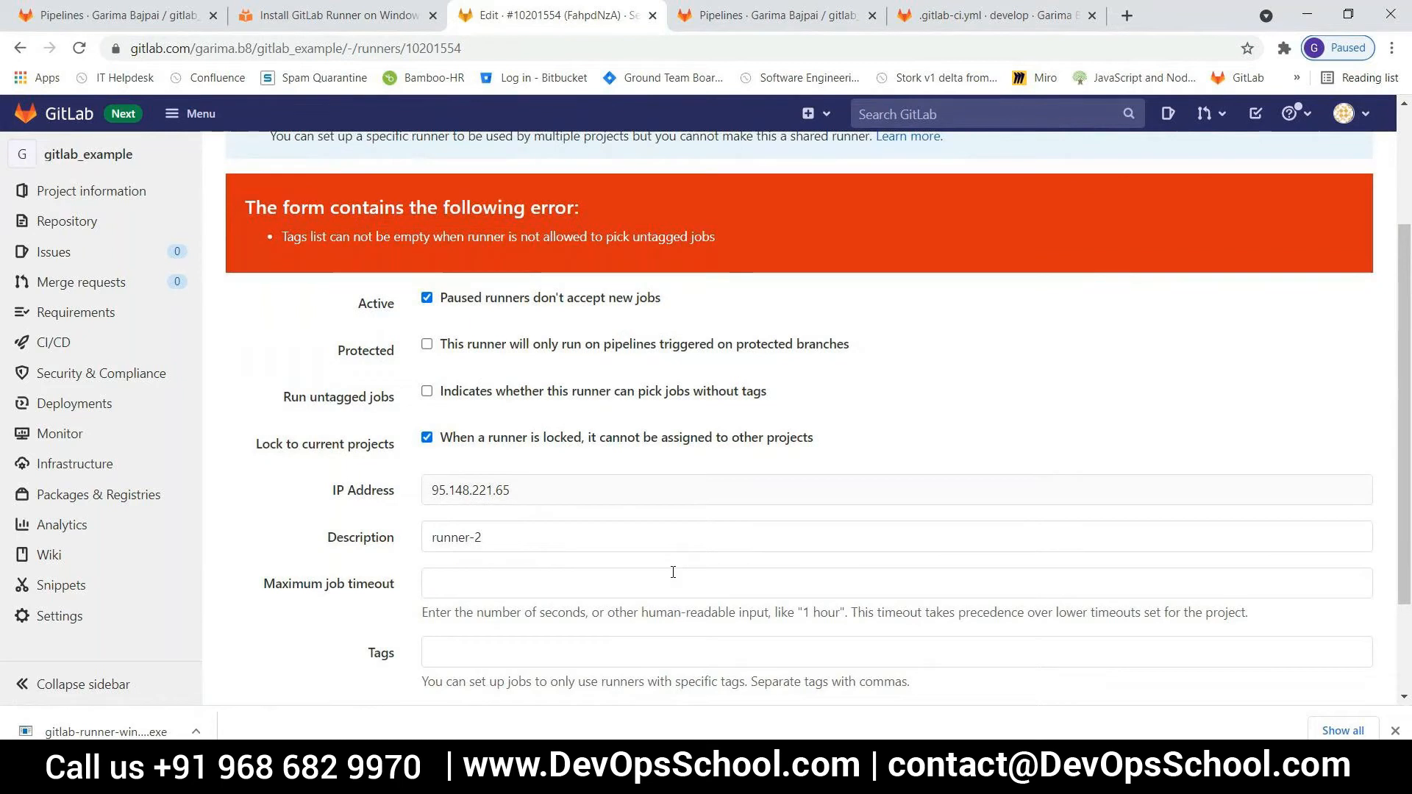
# Open .gitlab-ci.yml on the develop branch for editing and cancel the pending develop pipeline in the pipelines list
pyautogui.click(937, 16)
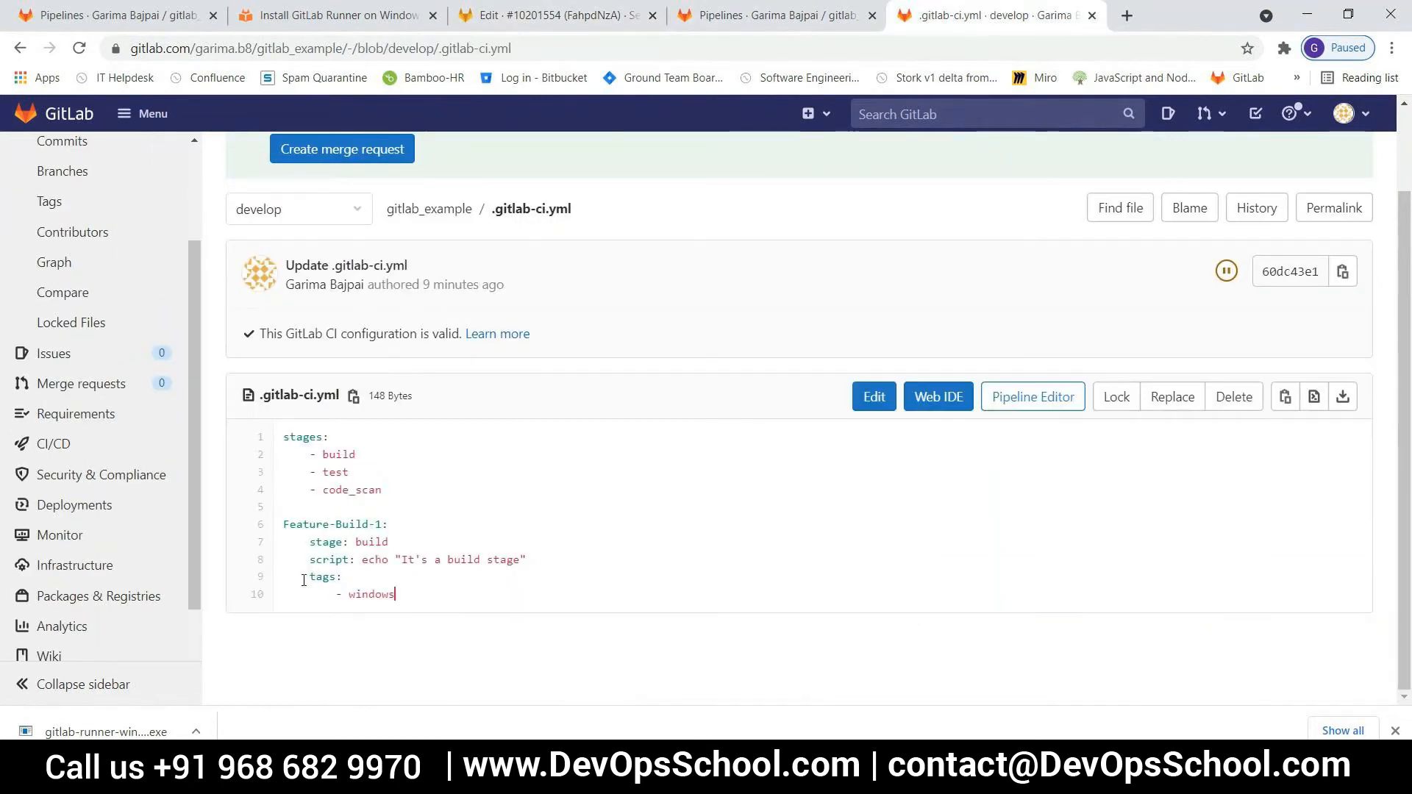
pyautogui.click(874, 397)
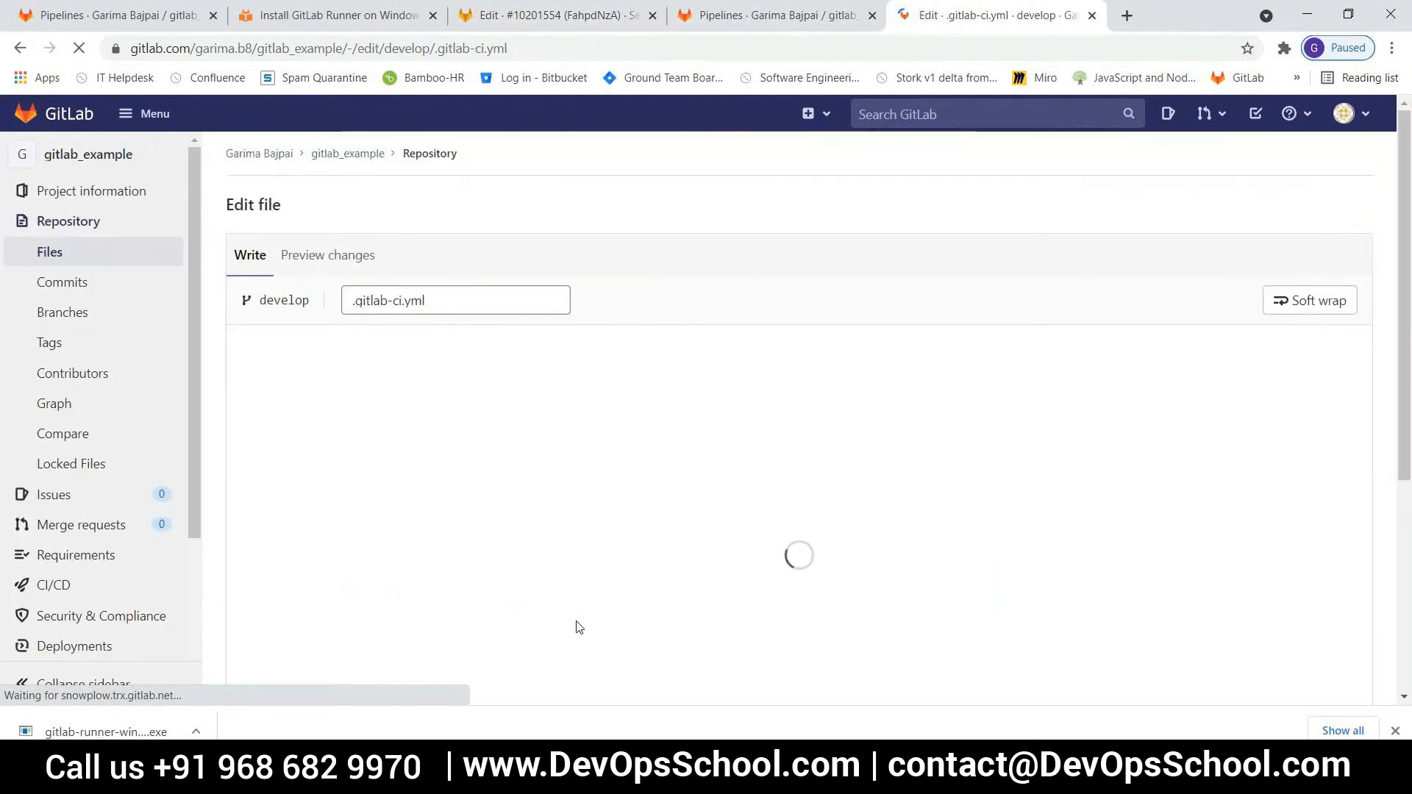
pyautogui.click(806, 15)
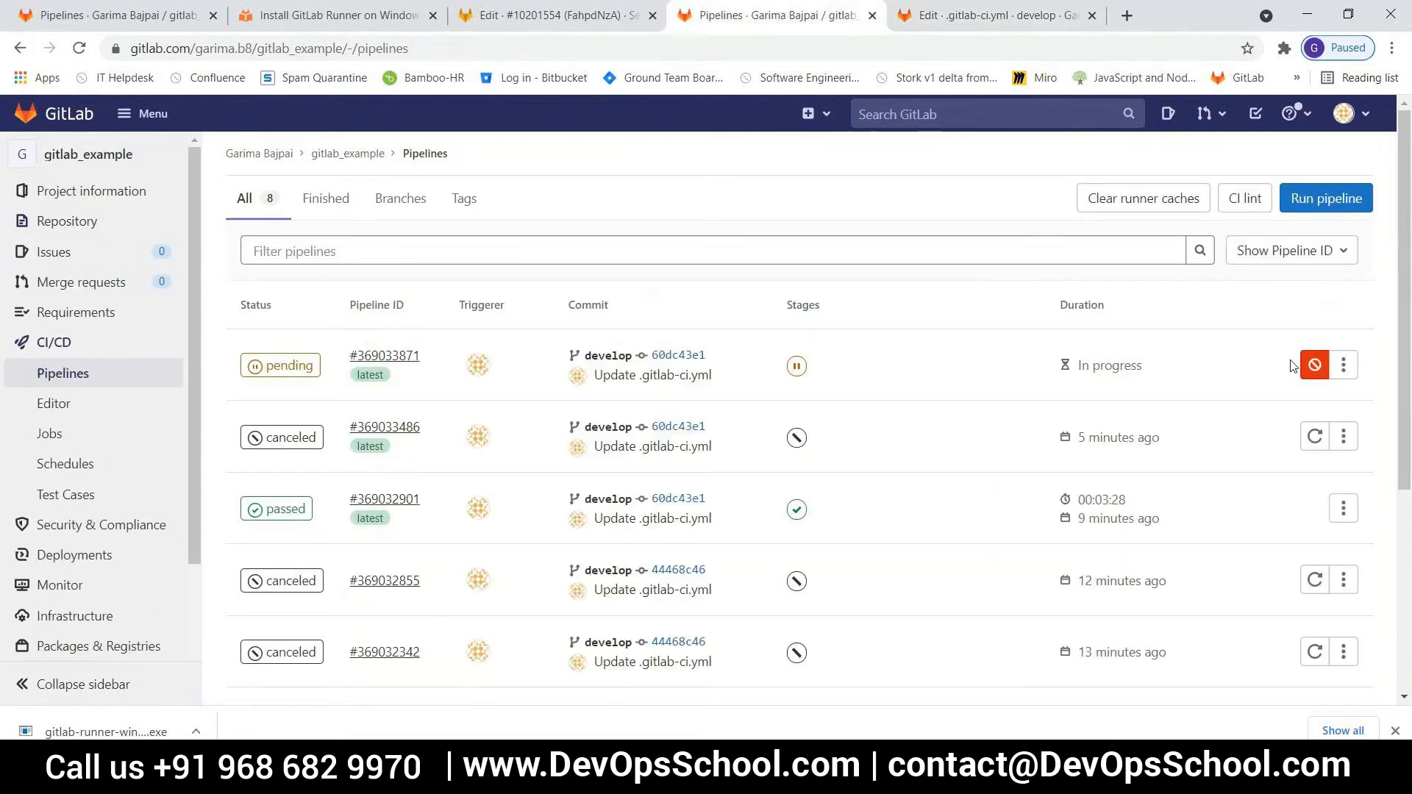
pyautogui.click(1314, 365)
pyautogui.click(971, 507)
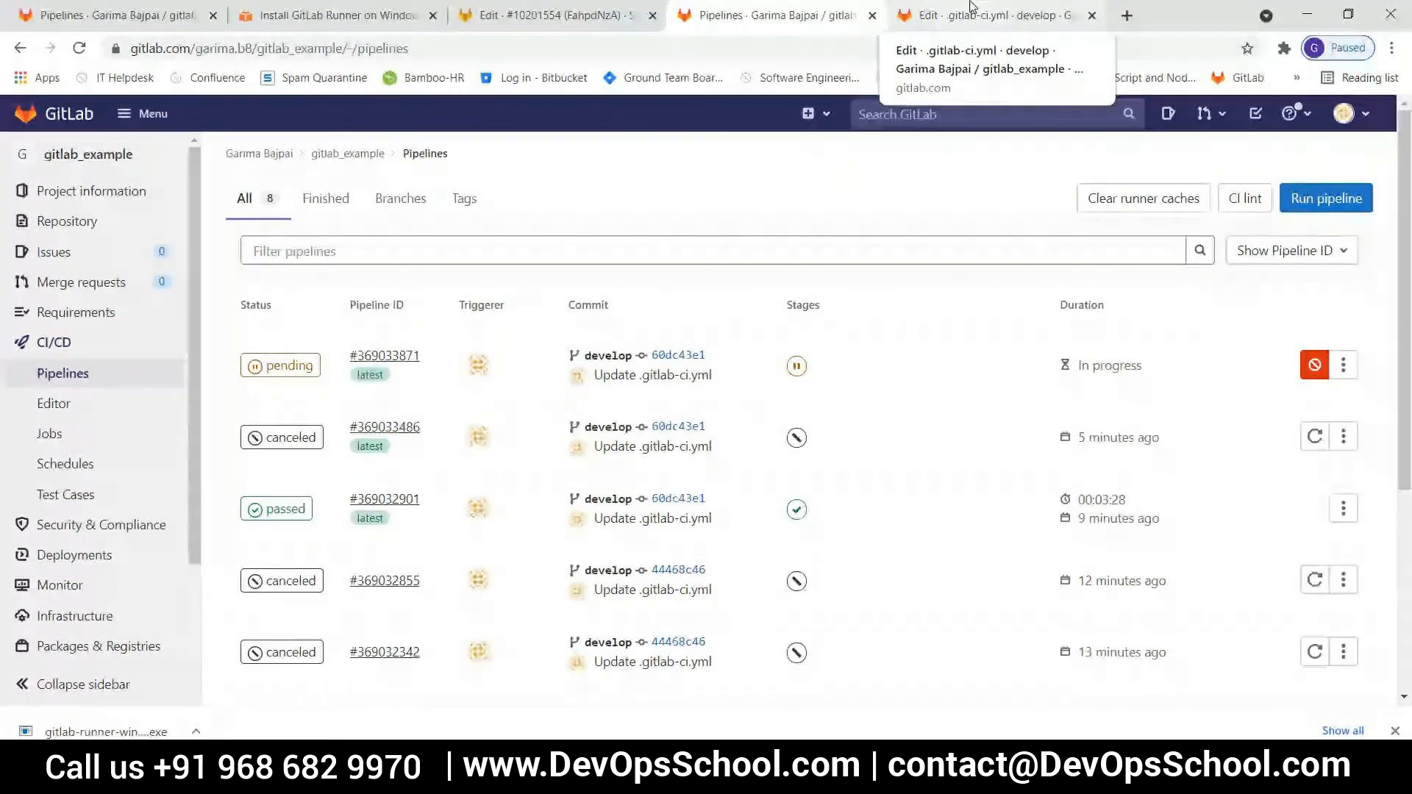
# Switch to Windows PowerShell, check the tag entered in the runner-2 registration output, and return to the browser
pyautogui.click(430, 774)
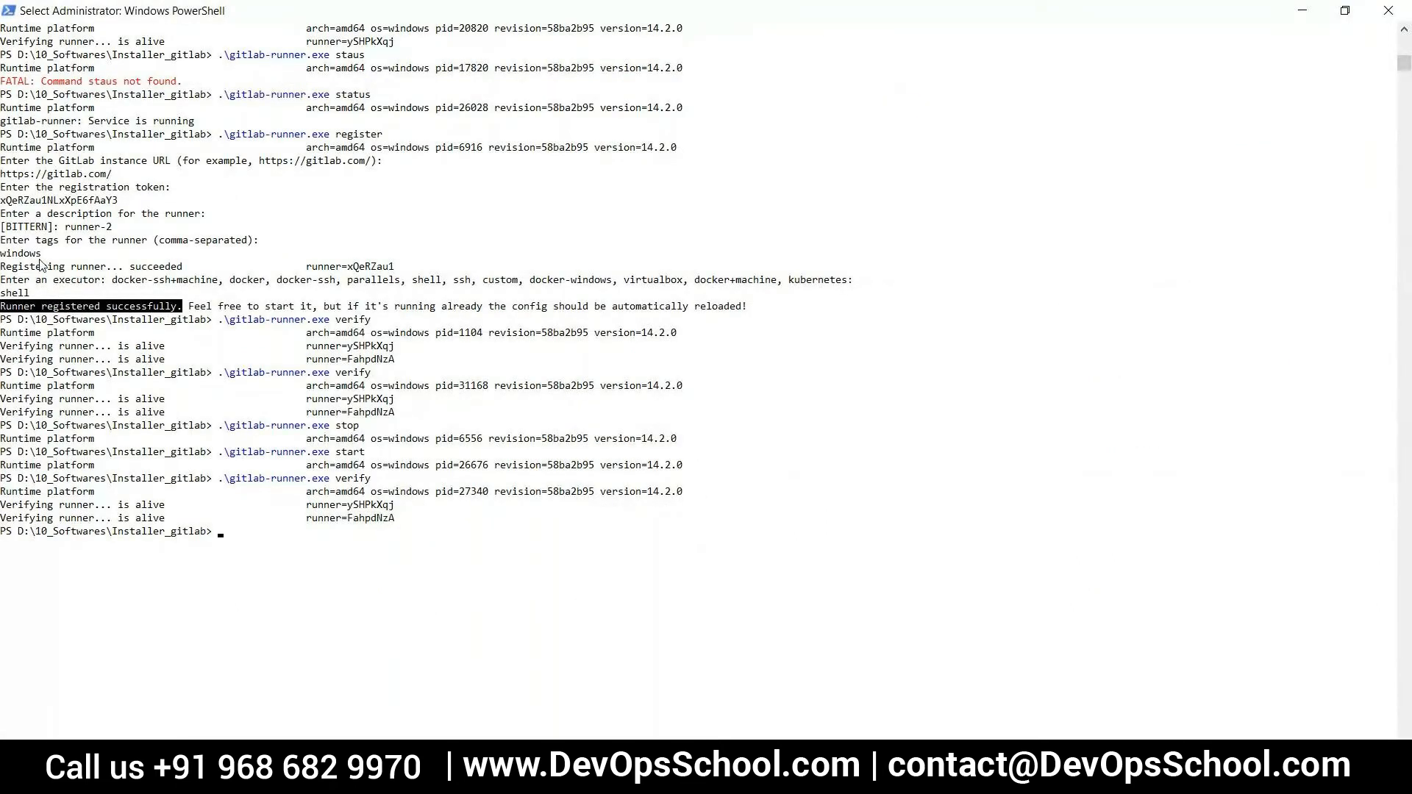
pyautogui.moveTo(45, 254); pyautogui.dragTo(5, 258)
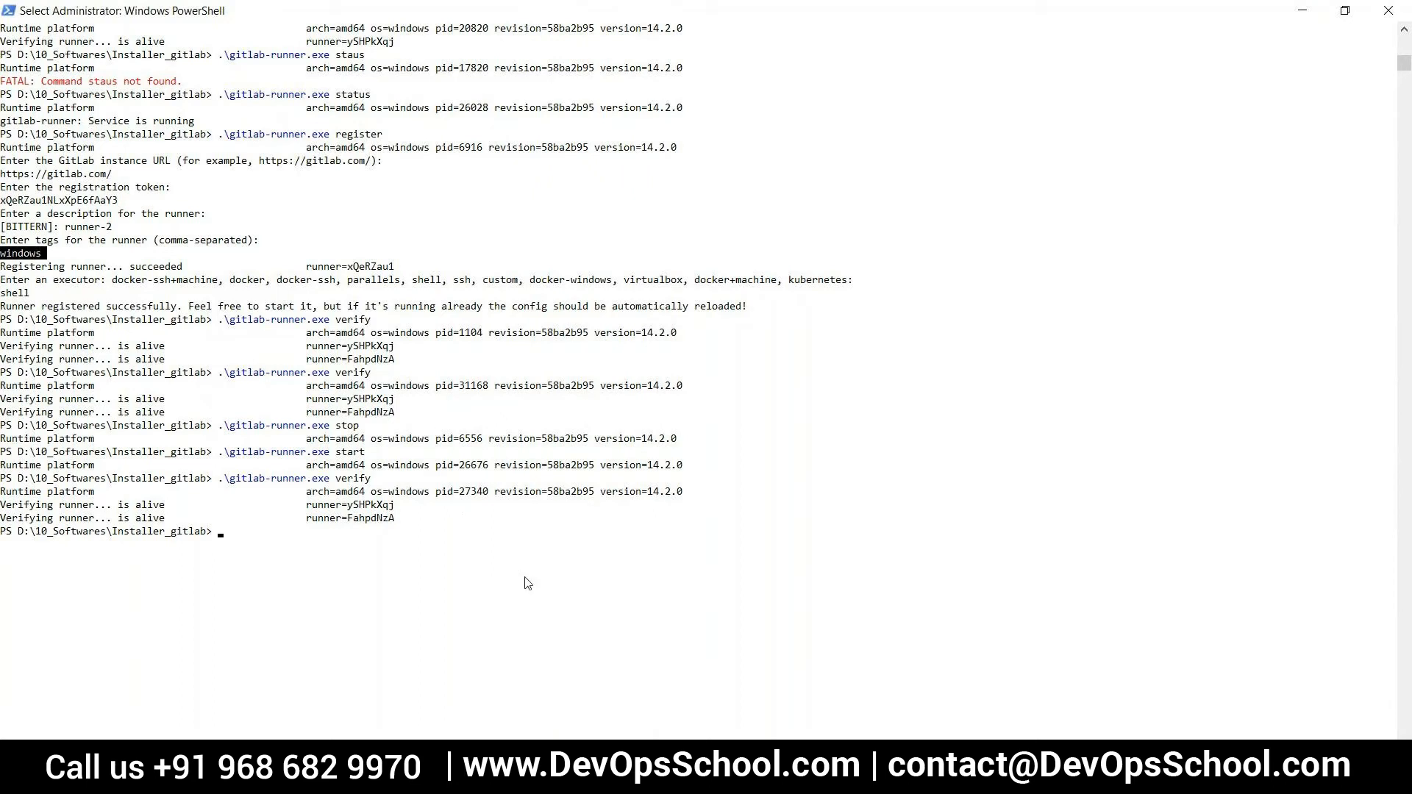
pyautogui.click(621, 778)
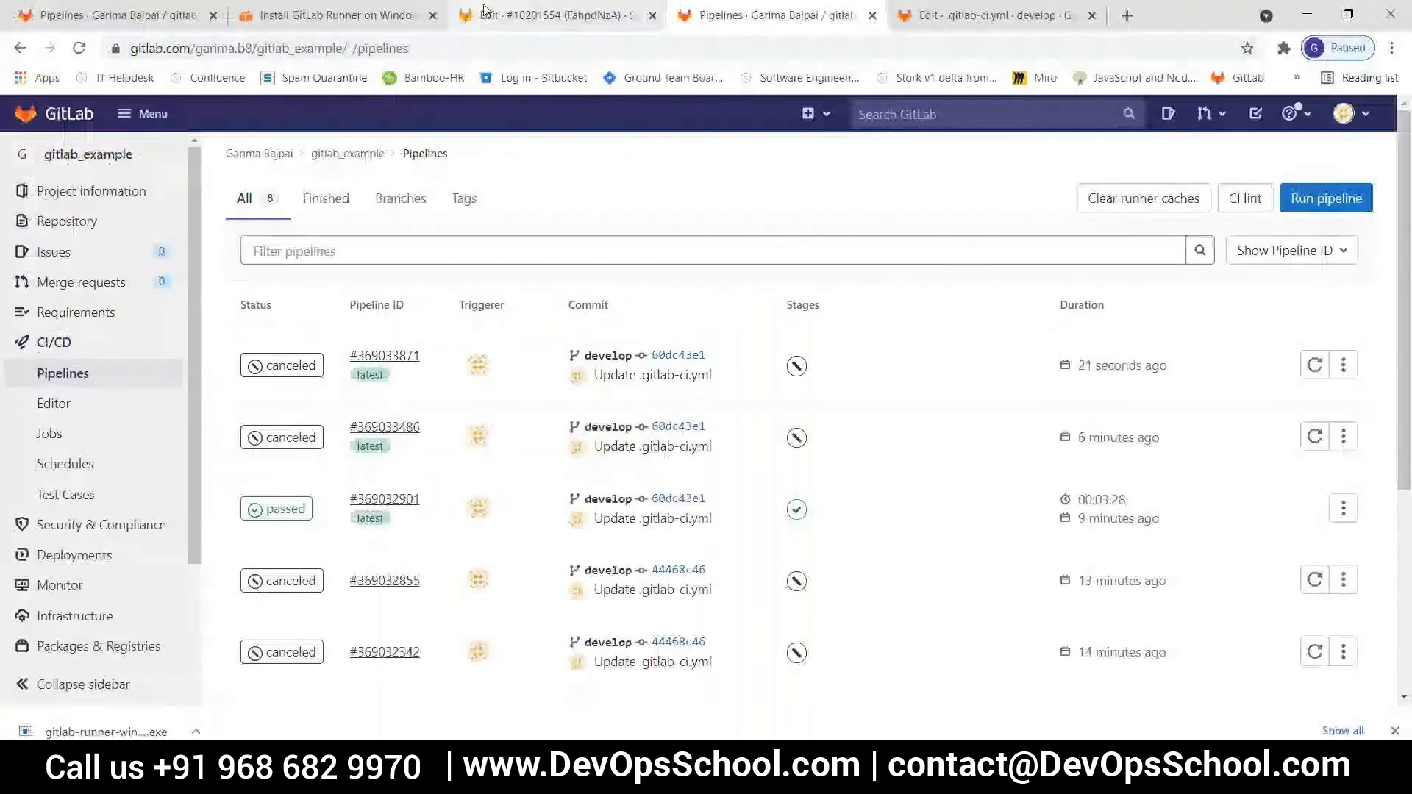
# Open gitlab_example's CI/CD settings from the runner page and expand the runners section to its available specific runners
pyautogui.click(485, 11)
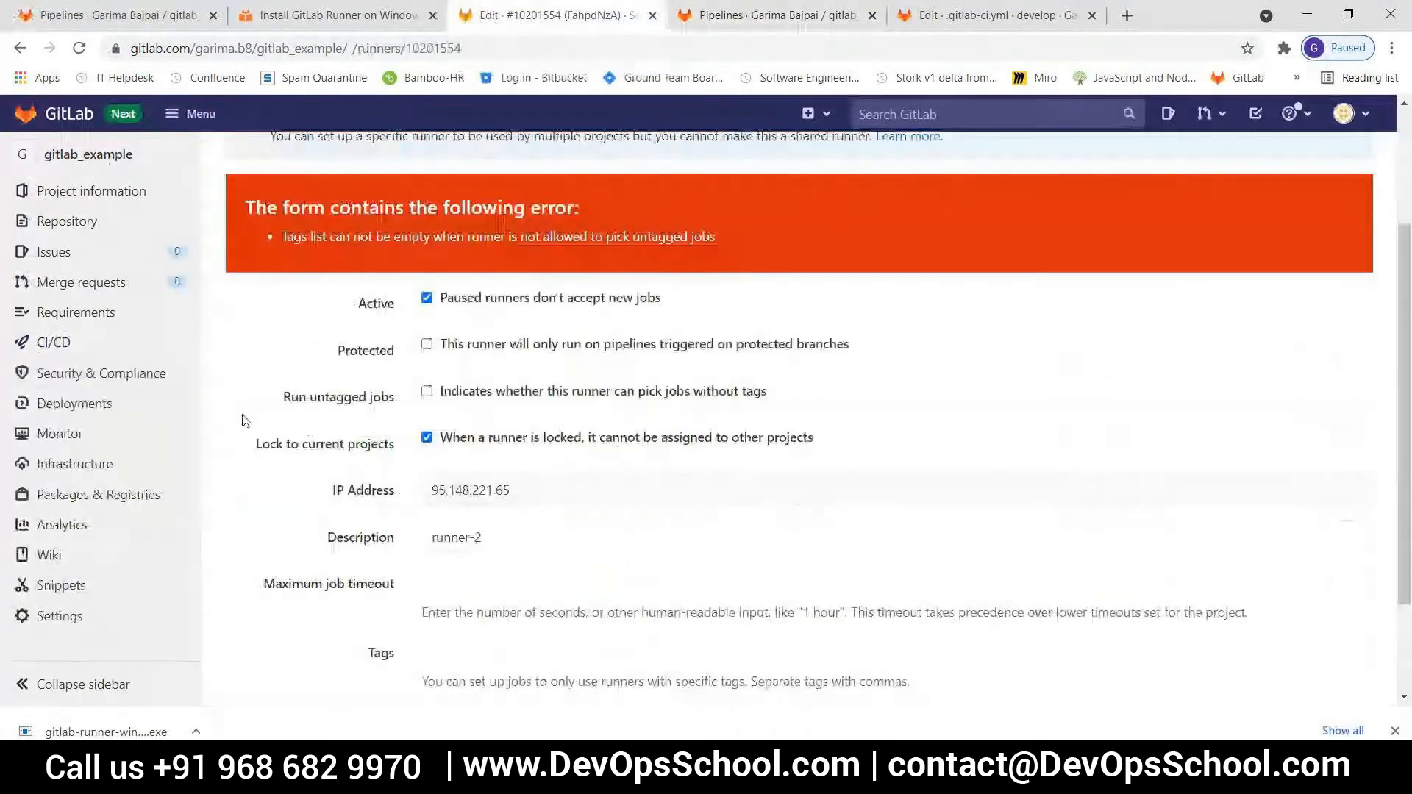
pyautogui.scroll(-2, 245, 421)
pyautogui.scroll(4, 245, 420)
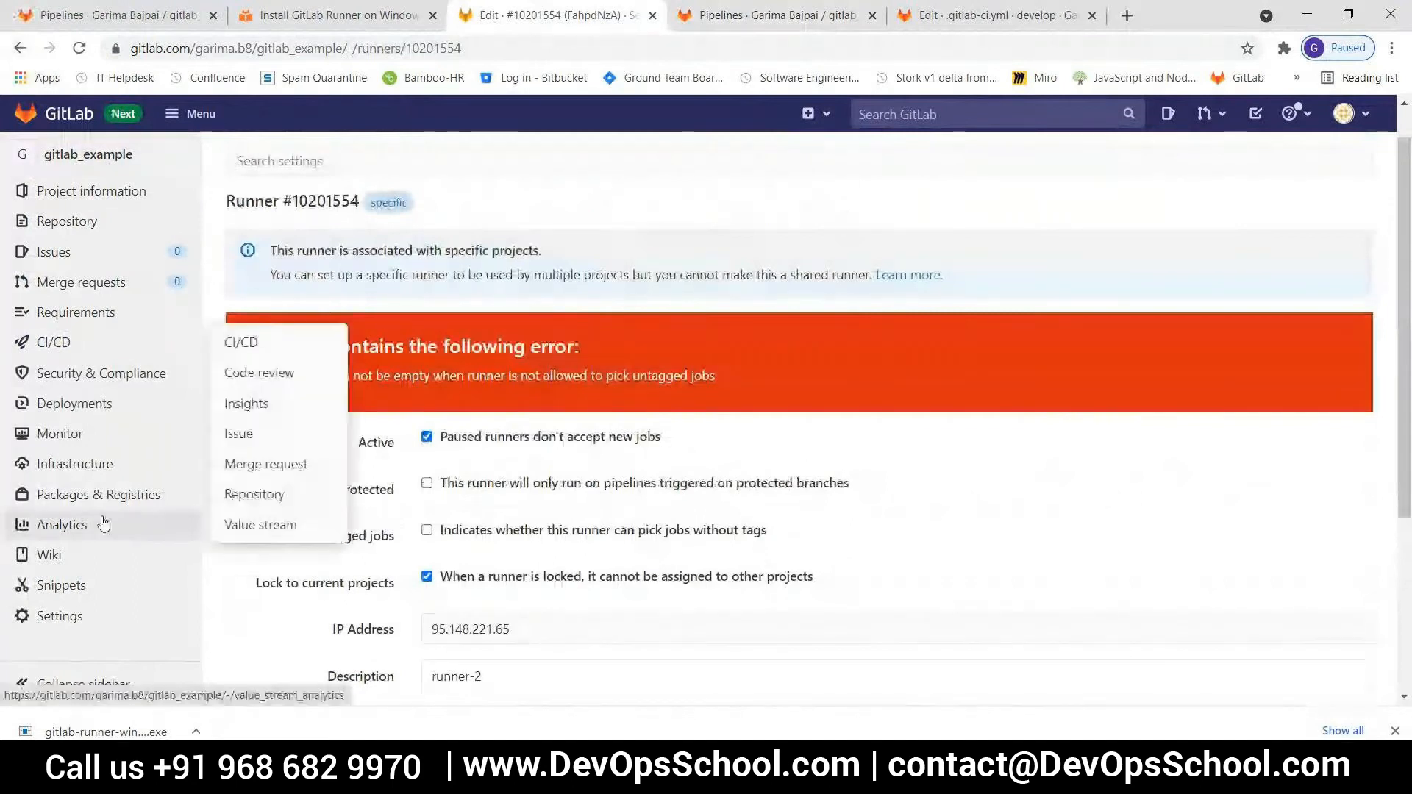
pyautogui.moveTo(67, 614)
pyautogui.click(254, 524)
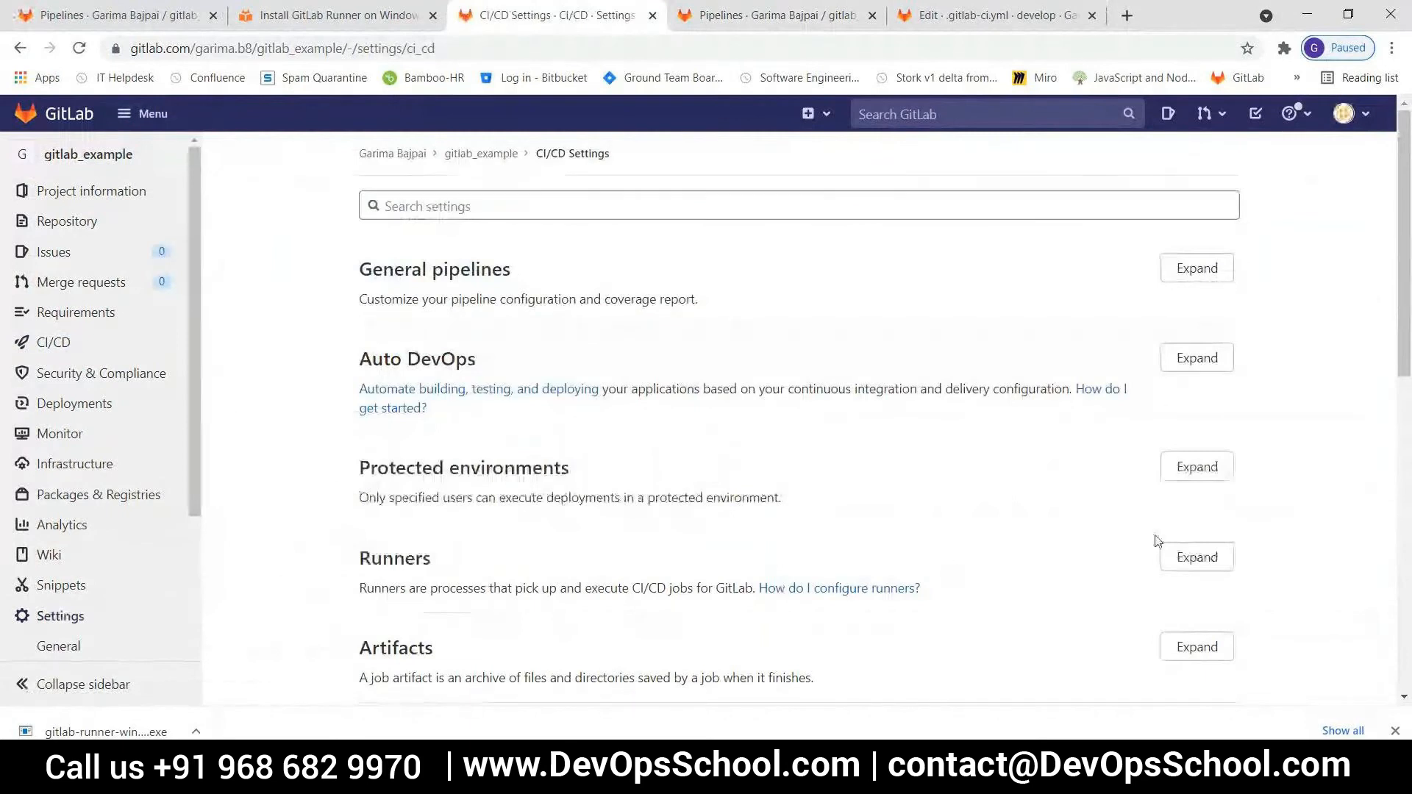
pyautogui.click(1185, 557)
pyautogui.scroll(-8, 806, 522)
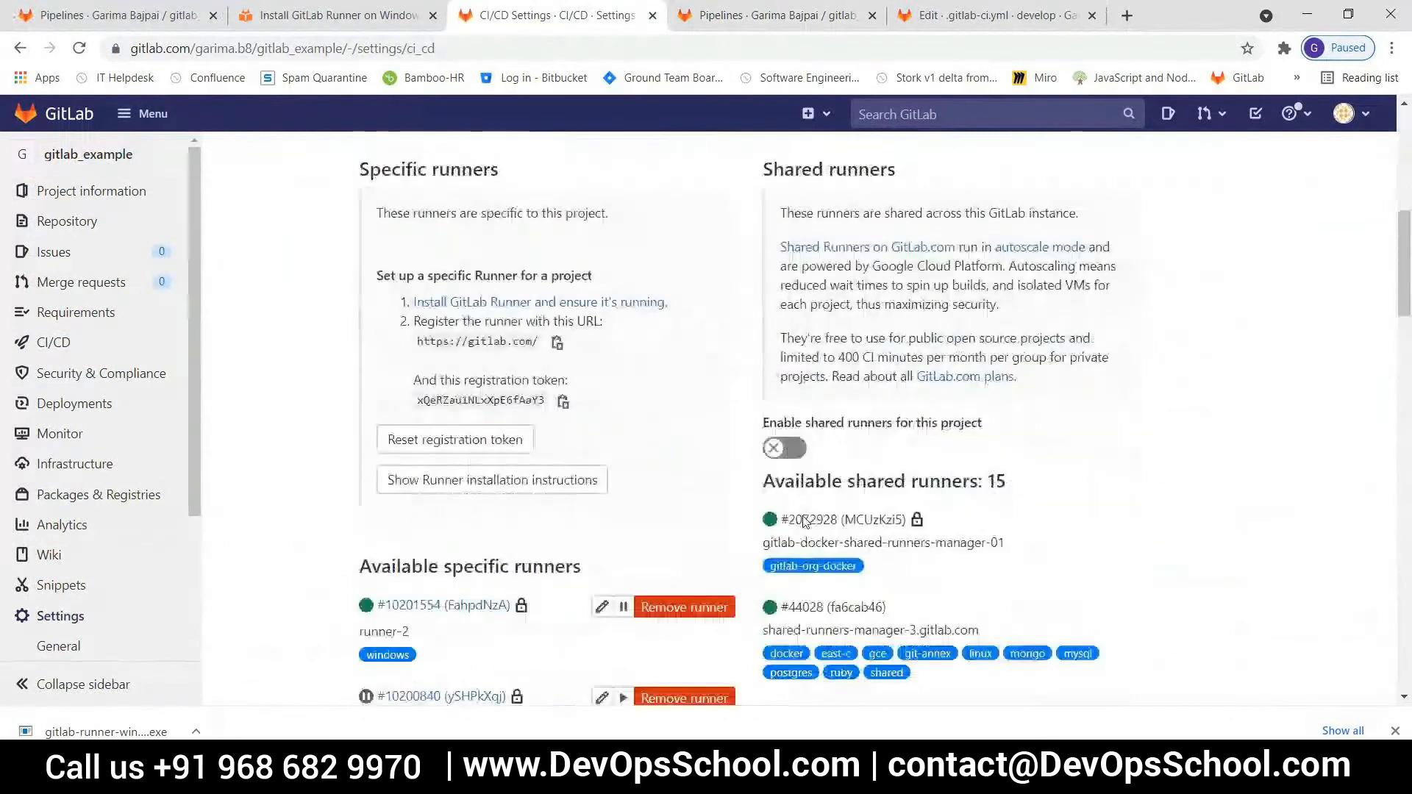
pyautogui.scroll(-2, 806, 522)
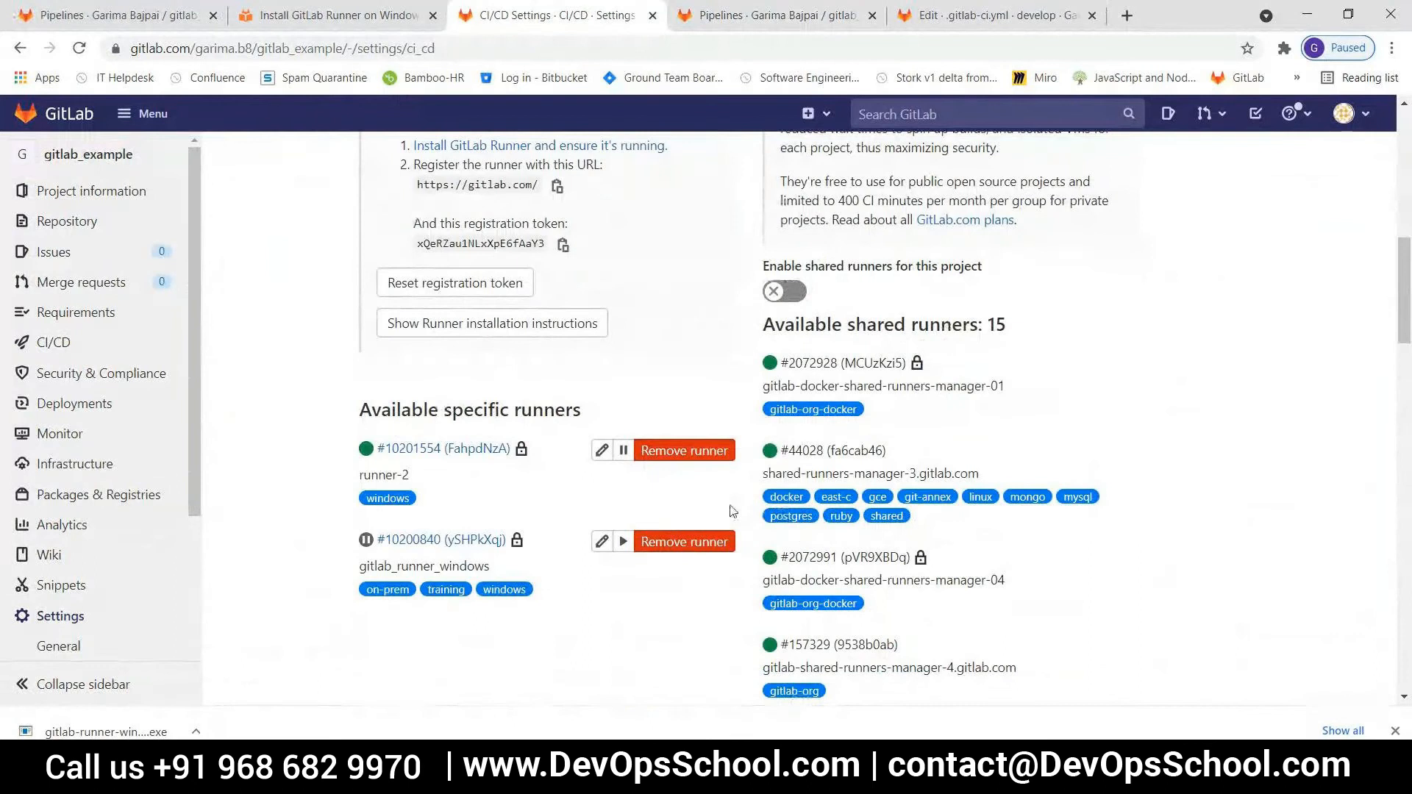
# Remove the specific runners runner-2 and gitlab_runner_windows from the project, confirming each removal
pyautogui.click(684, 450)
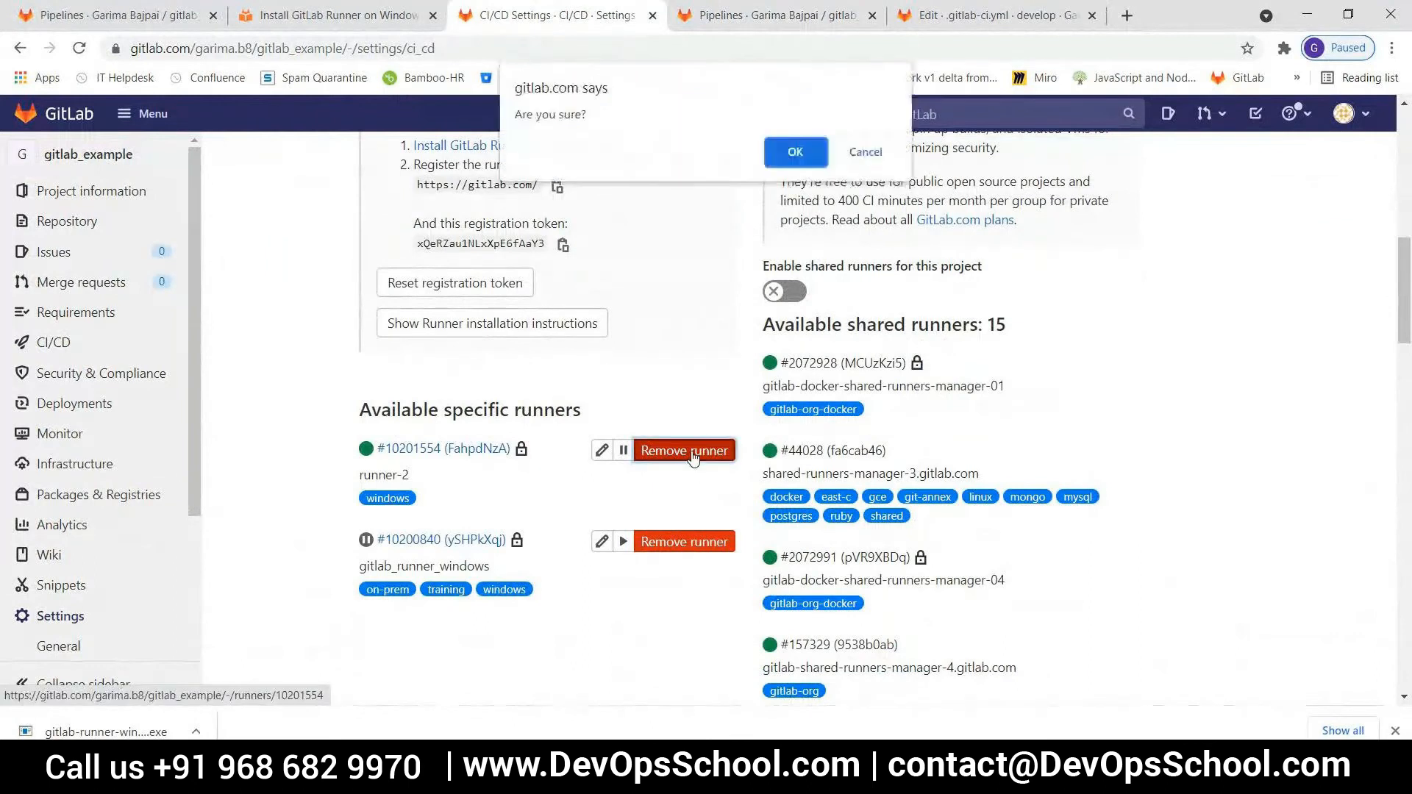
pyautogui.click(784, 152)
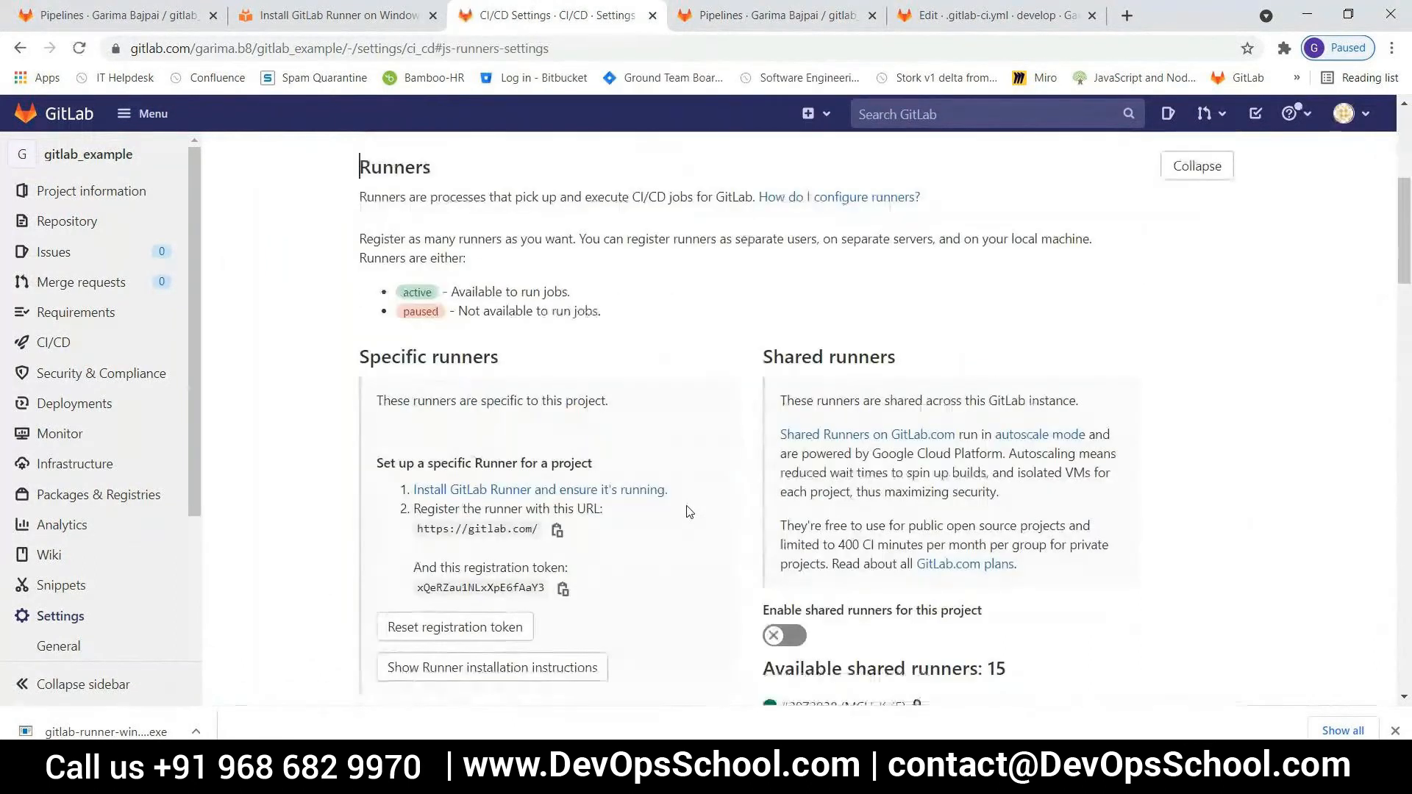
pyautogui.scroll(-8, 689, 510)
pyautogui.click(684, 150)
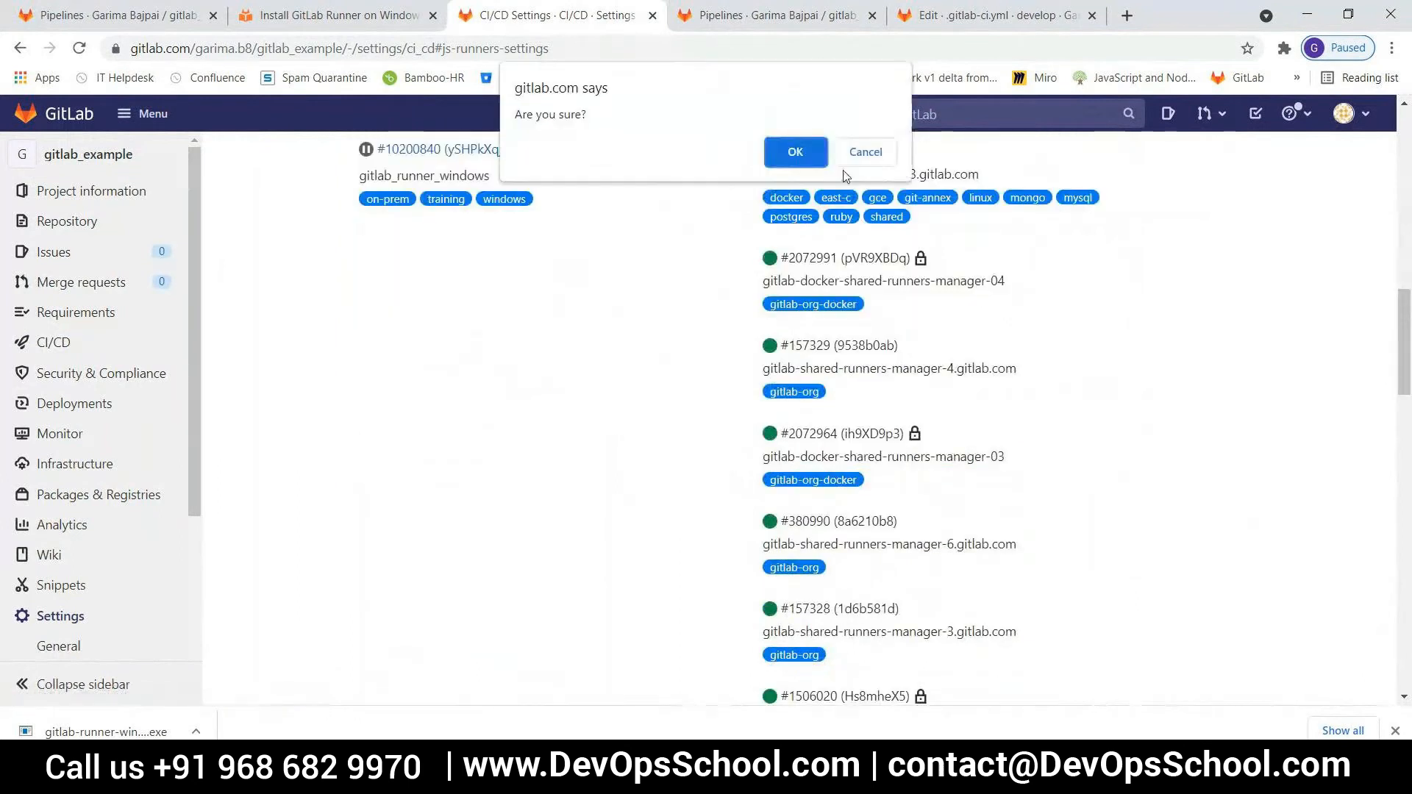
pyautogui.click(795, 152)
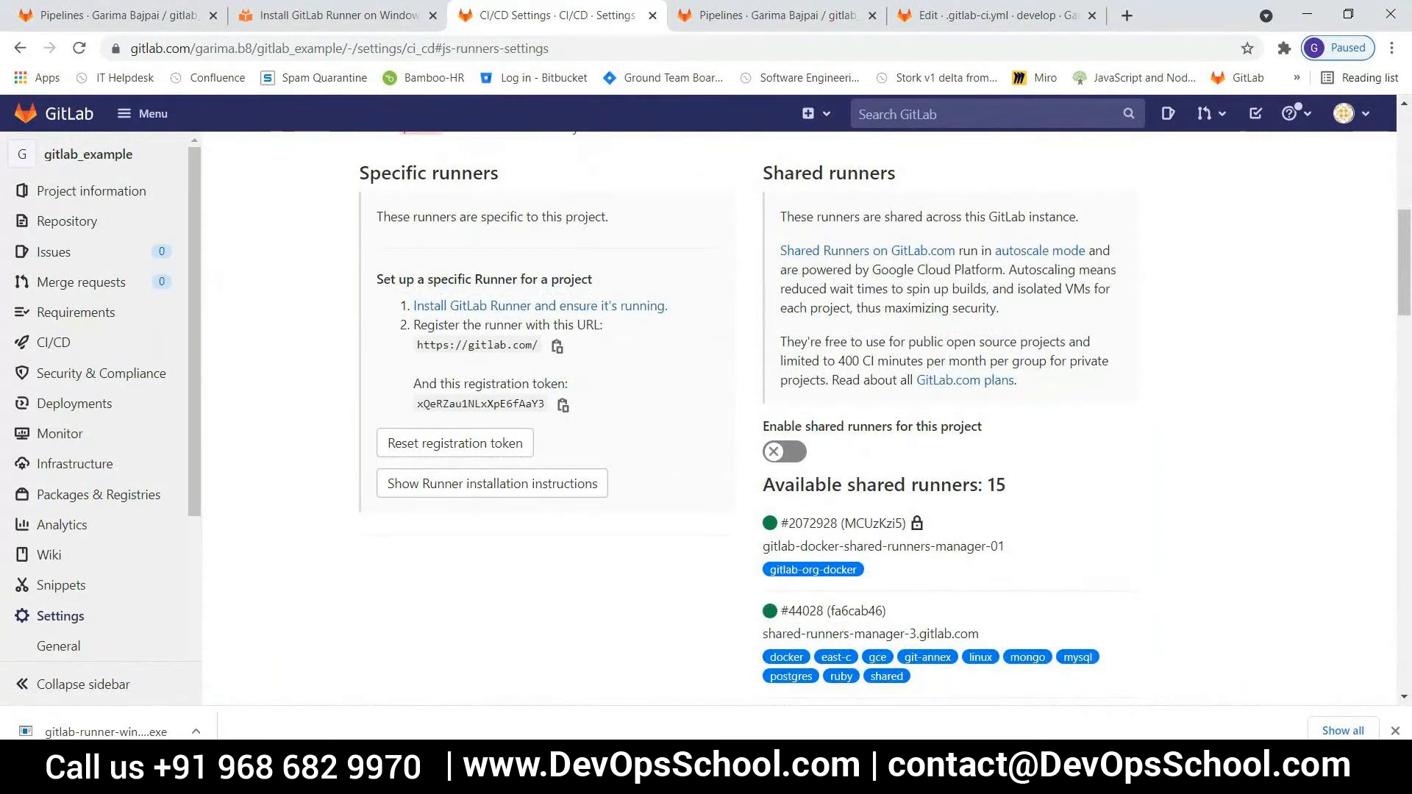
# Switch to Windows PowerShell, clear the console with cls, and run .\gitlab-runner.exe verify
pyautogui.click(597, 654)
pyautogui.scroll(-3, 599, 660)
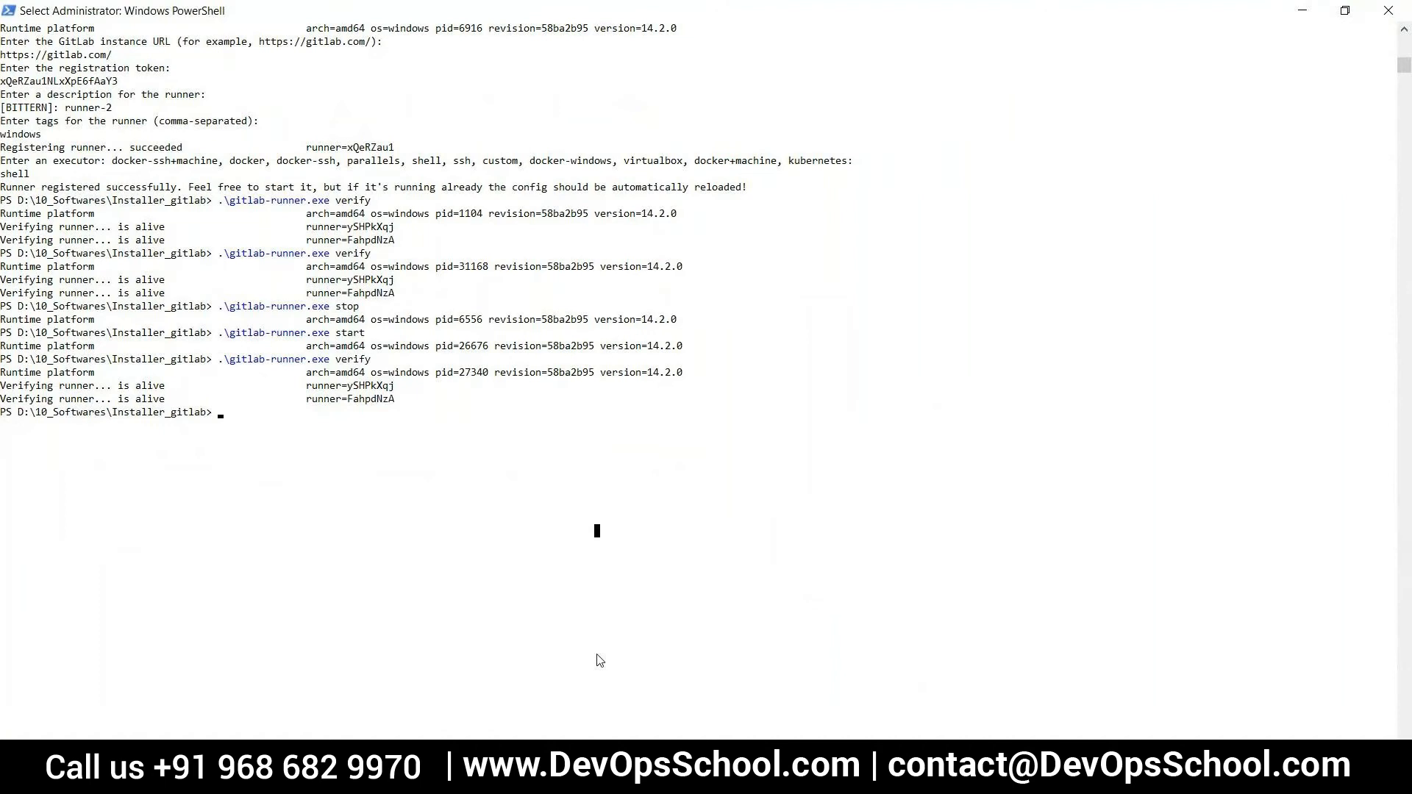
pyautogui.press('Escape')
pyautogui.write('cls')
pyautogui.press('Return')
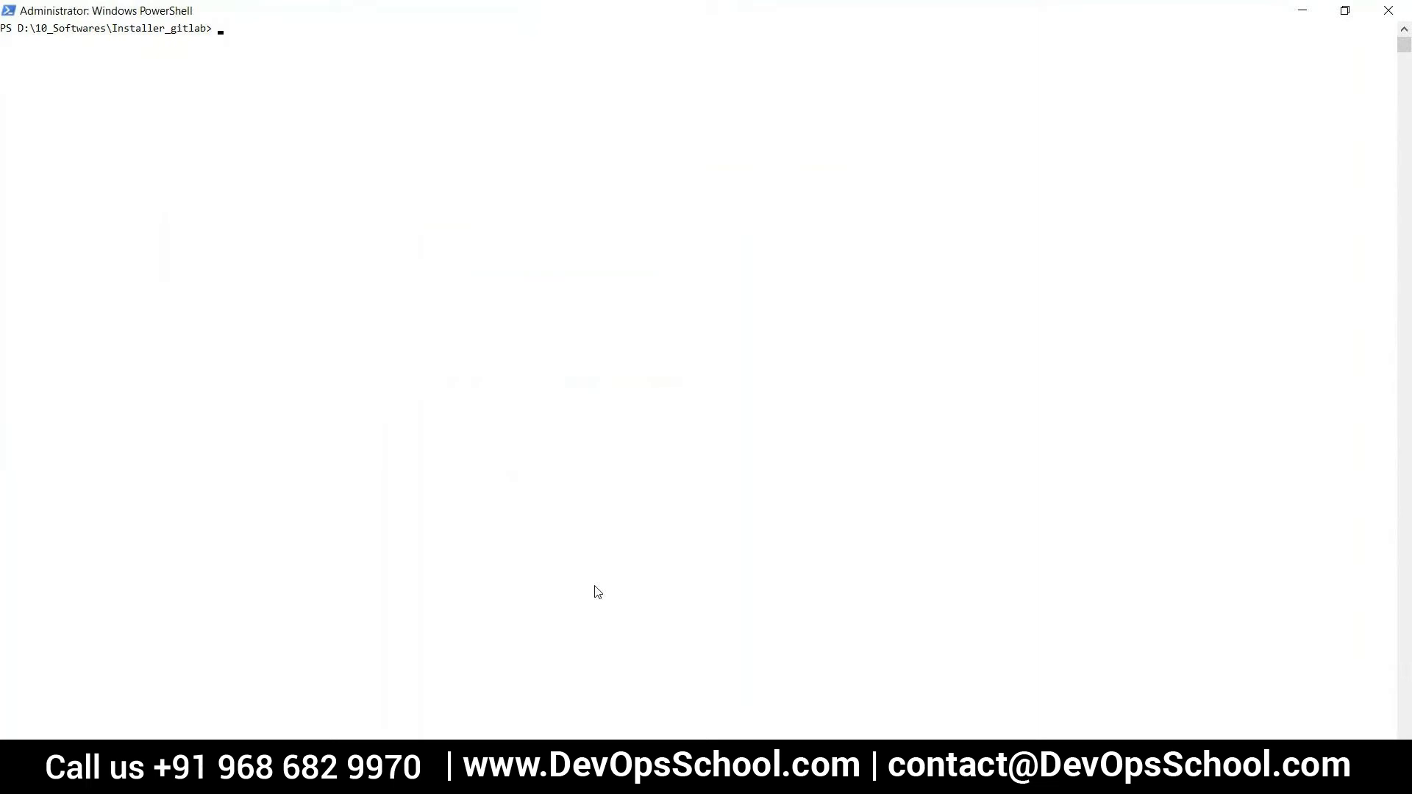
pyautogui.write('.\\gitlab-runner.exe verify')
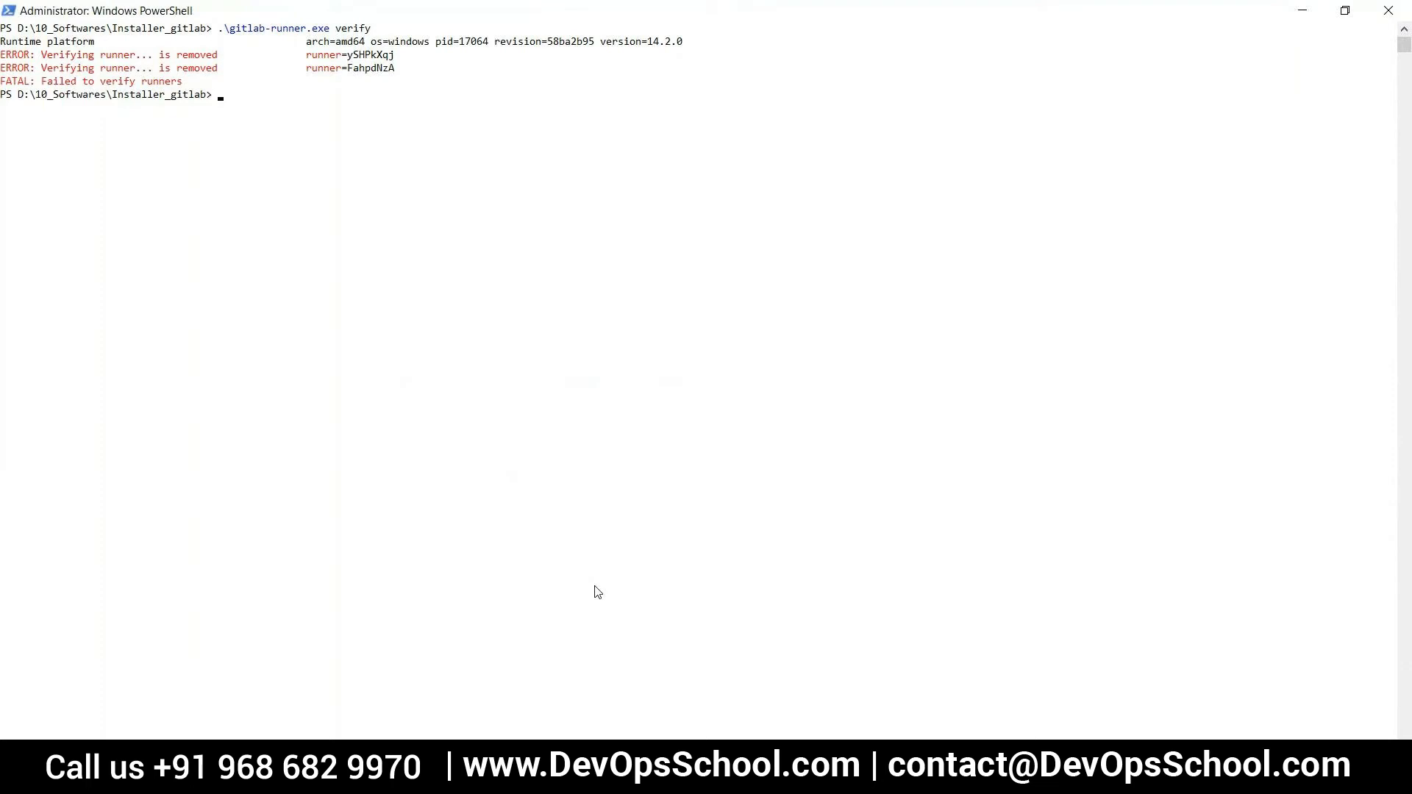
# Delete the removed runners from the local configuration with .\gitlab-runner.exe verify --delete and run .\gitlab-runner.exe verify again
pyautogui.press('Up')
pyautogui.write('--dele')
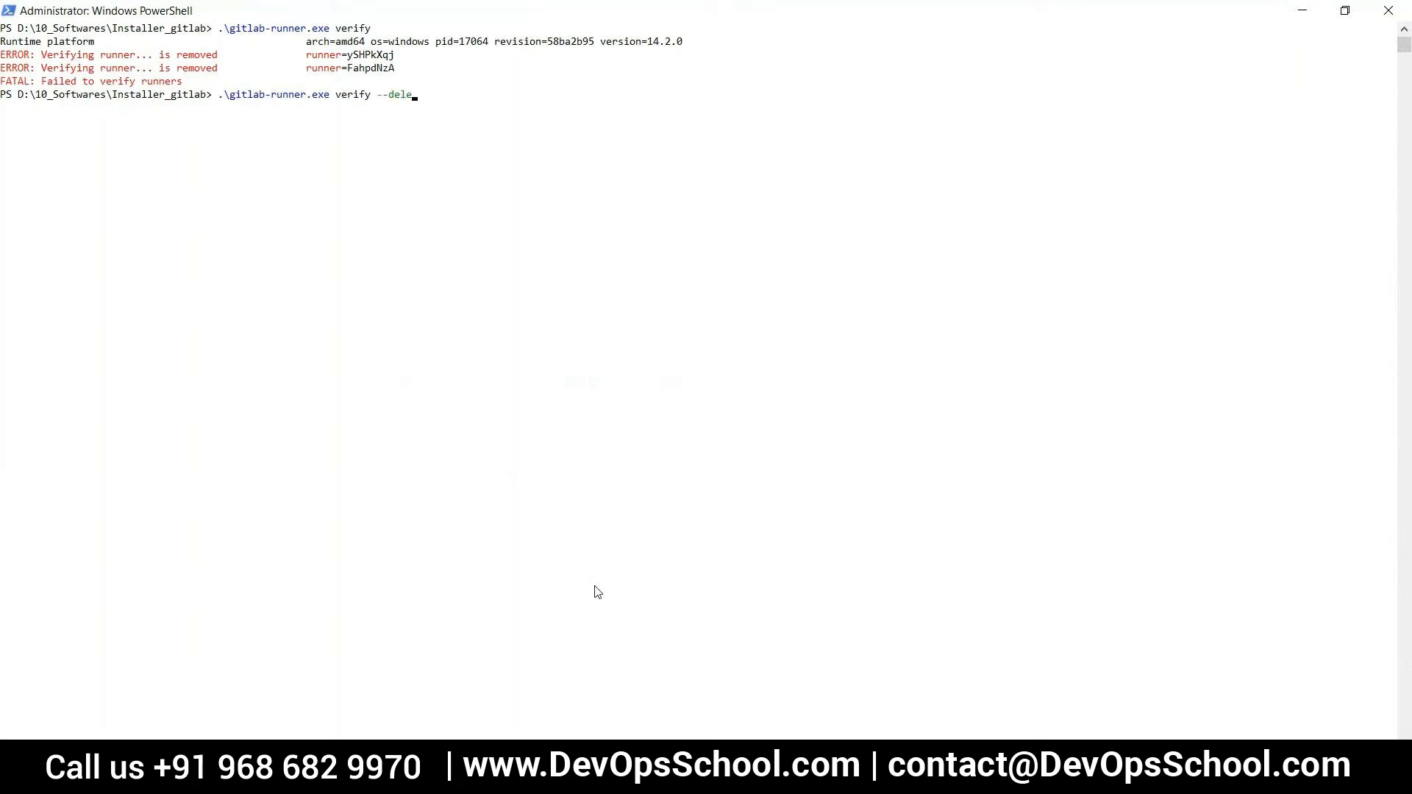
pyautogui.write('te')
pyautogui.press('Return')
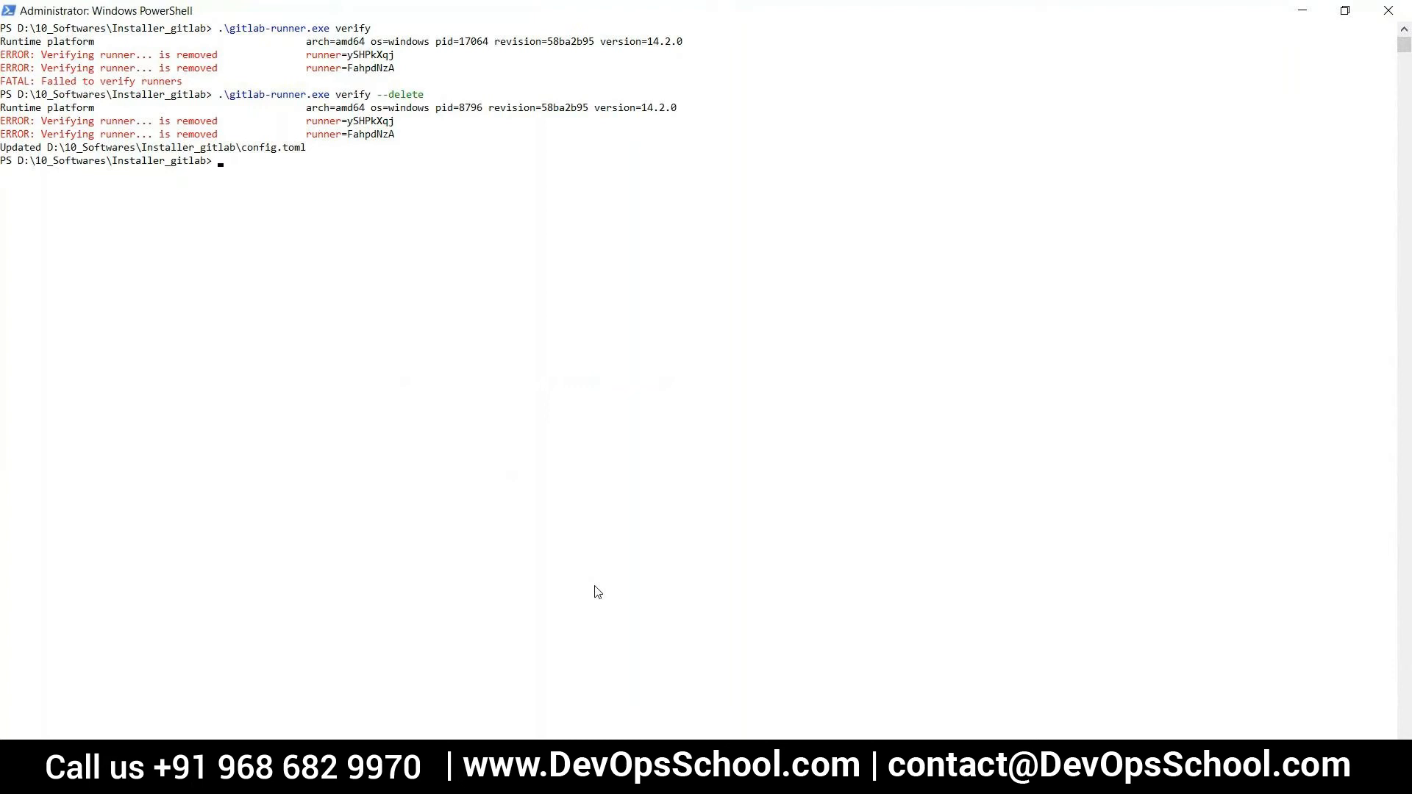
pyautogui.press('Up')
pyautogui.press('Up')
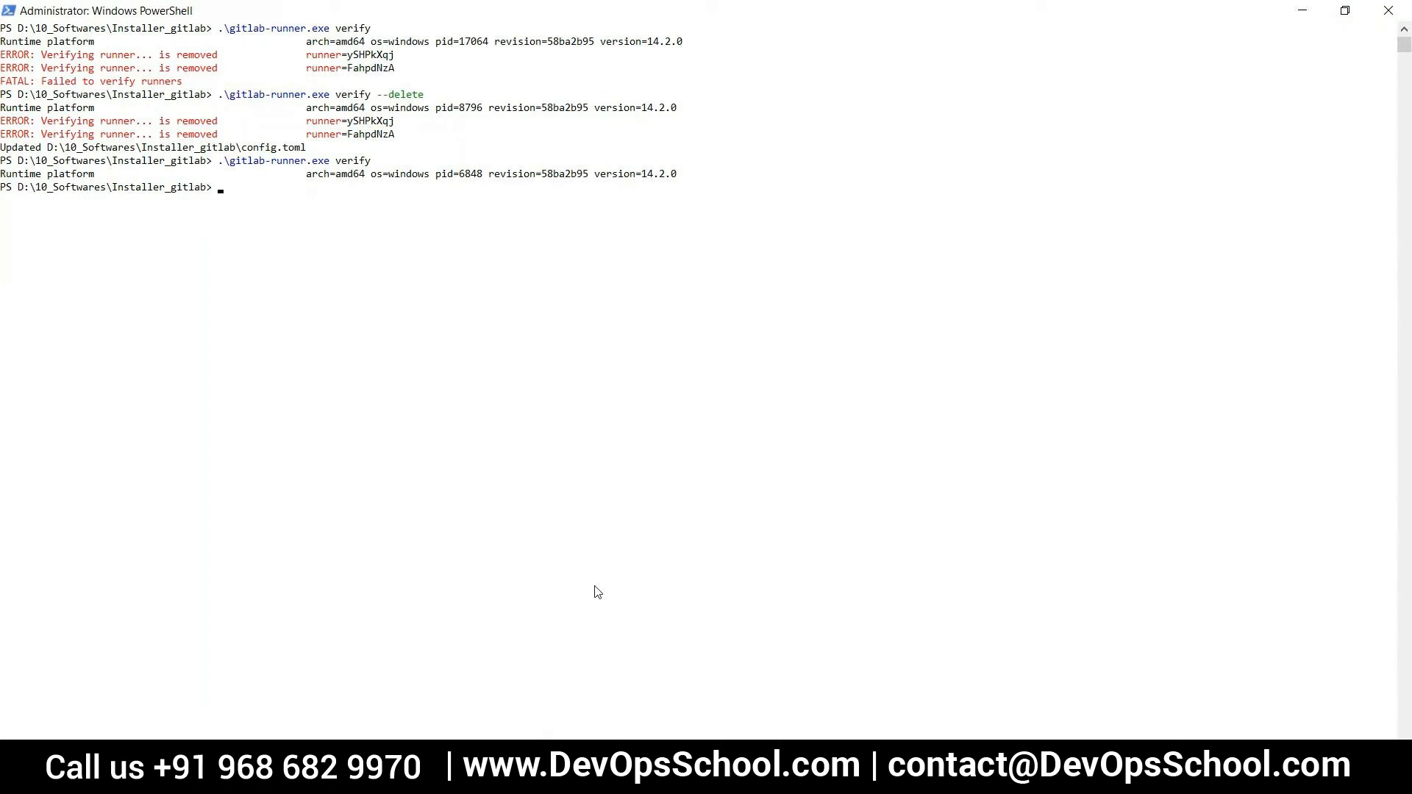
pyautogui.press('Up')
pyautogui.press('BackSpace')
pyautogui.press('BackSpace')
pyautogui.press('BackSpace')
pyautogui.press('BackSpace')
pyautogui.press('BackSpace')
pyautogui.write('register')
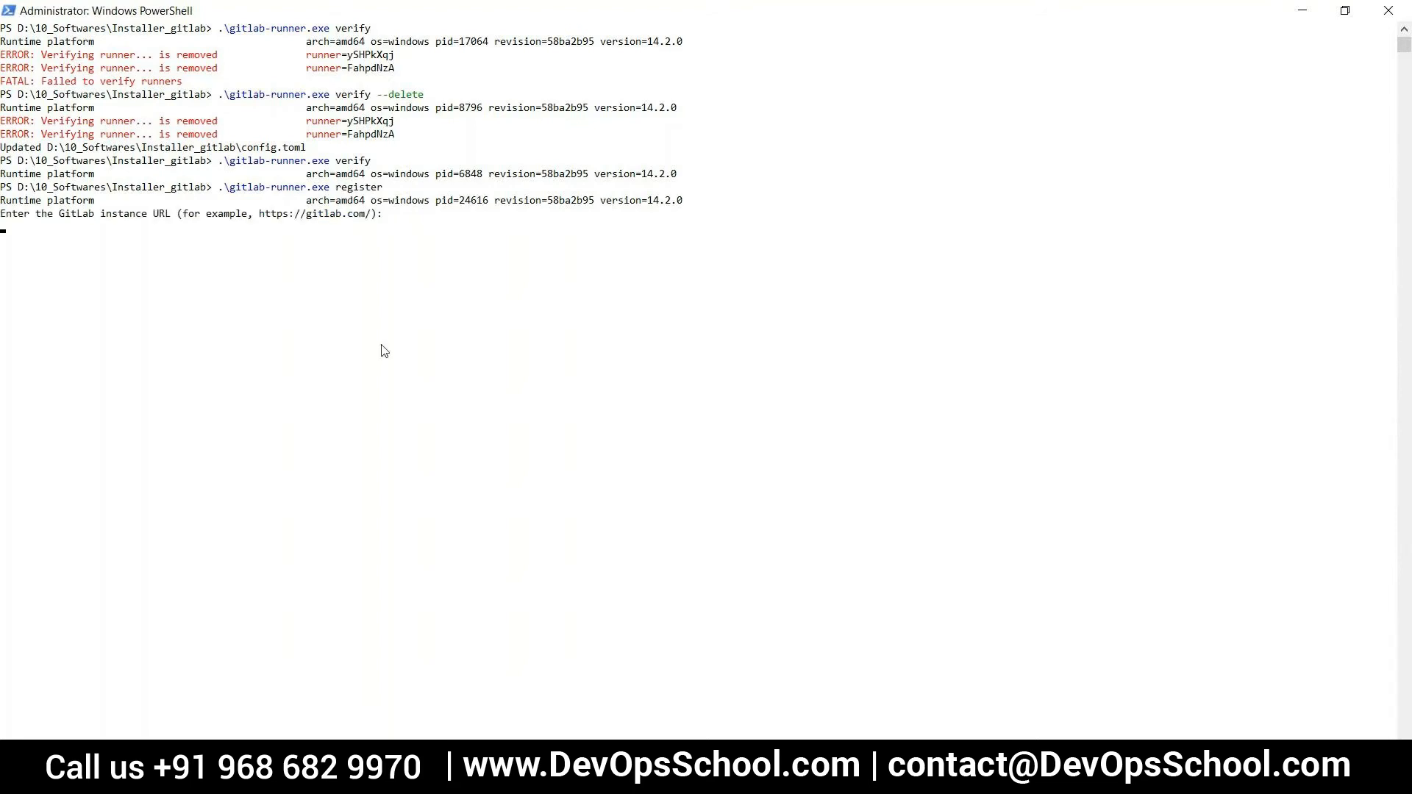
pyautogui.moveTo(259, 216); pyautogui.dragTo(369, 222)
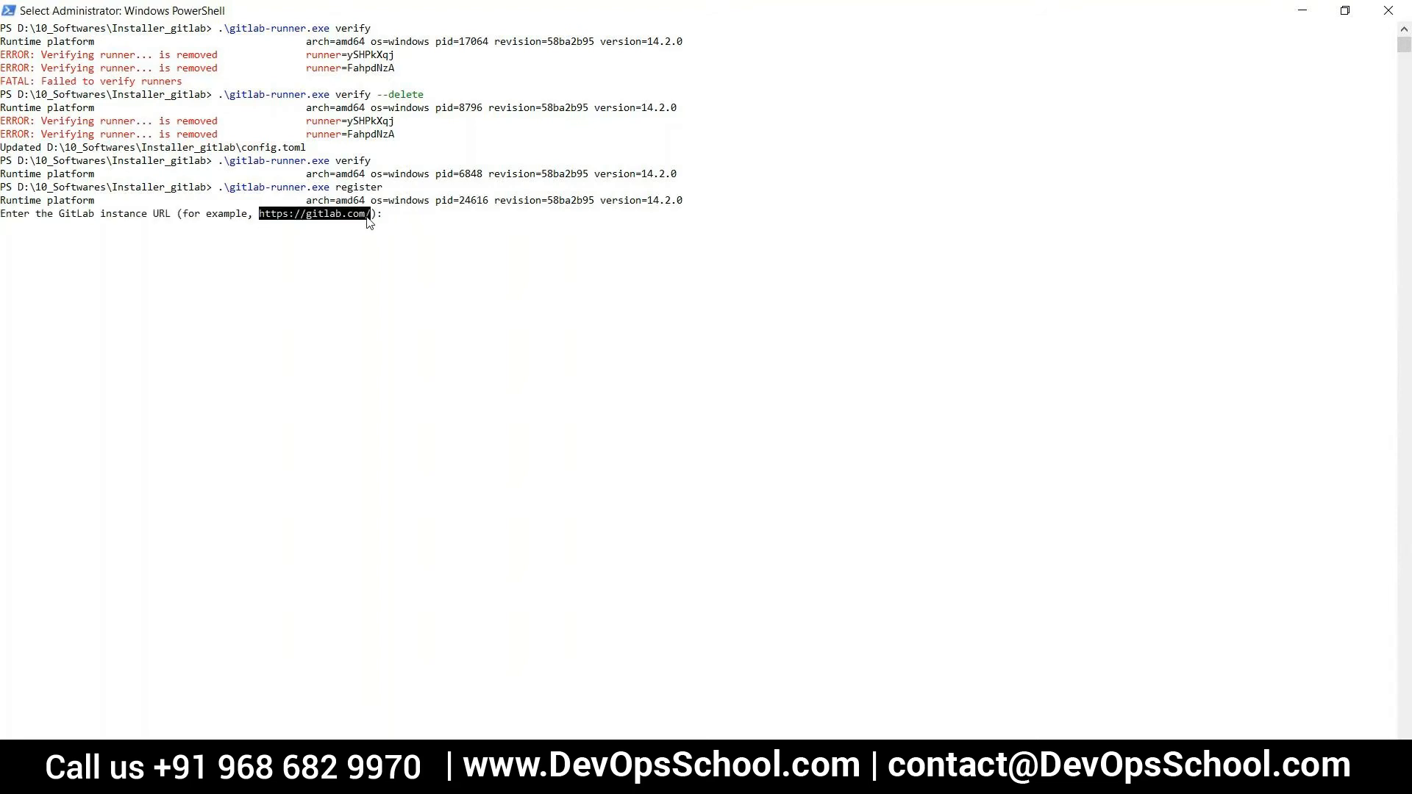
pyautogui.rightClick(348, 246)
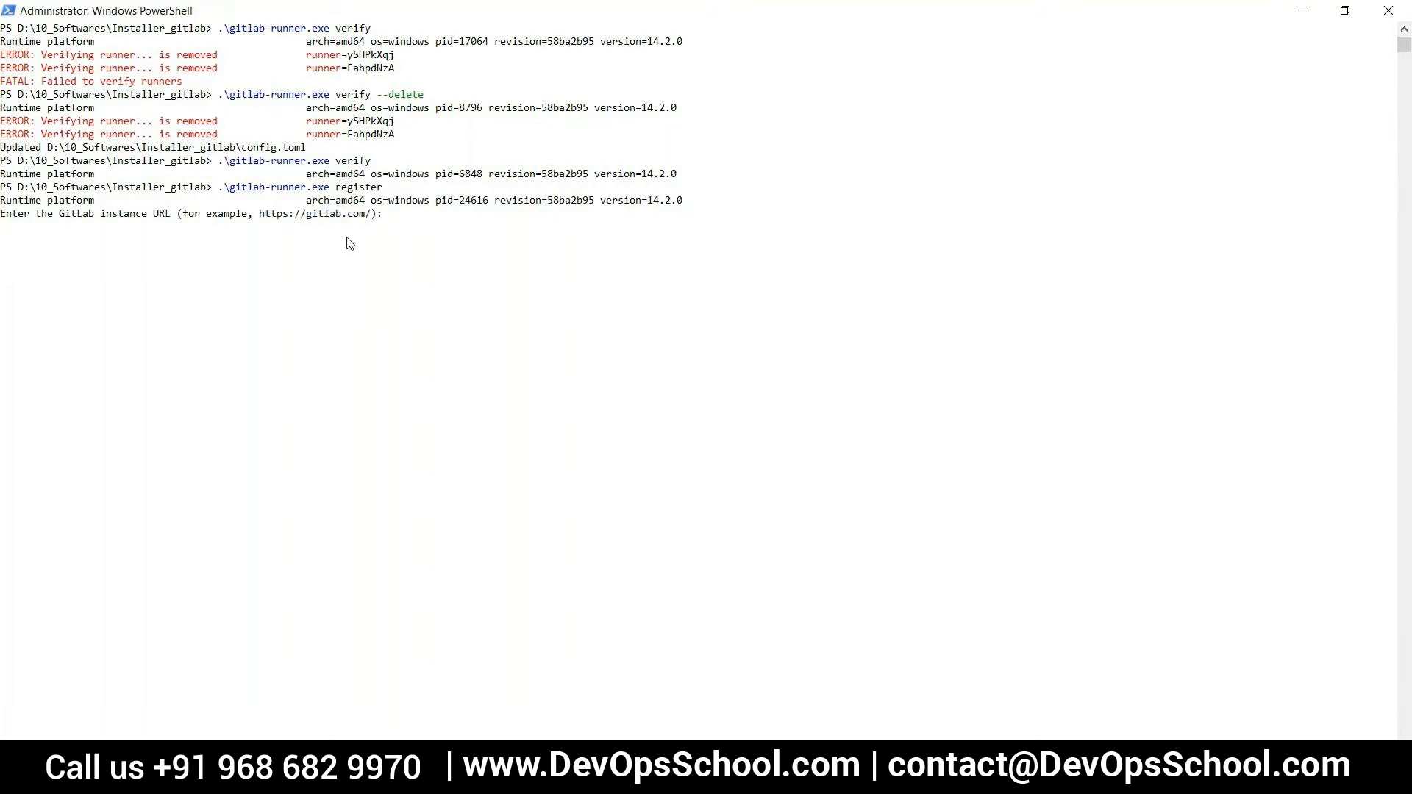
pyautogui.press('Up')
pyautogui.press('Up')
pyautogui.press('Up')
pyautogui.press('Up')
pyautogui.press('Up')
pyautogui.press('Return')
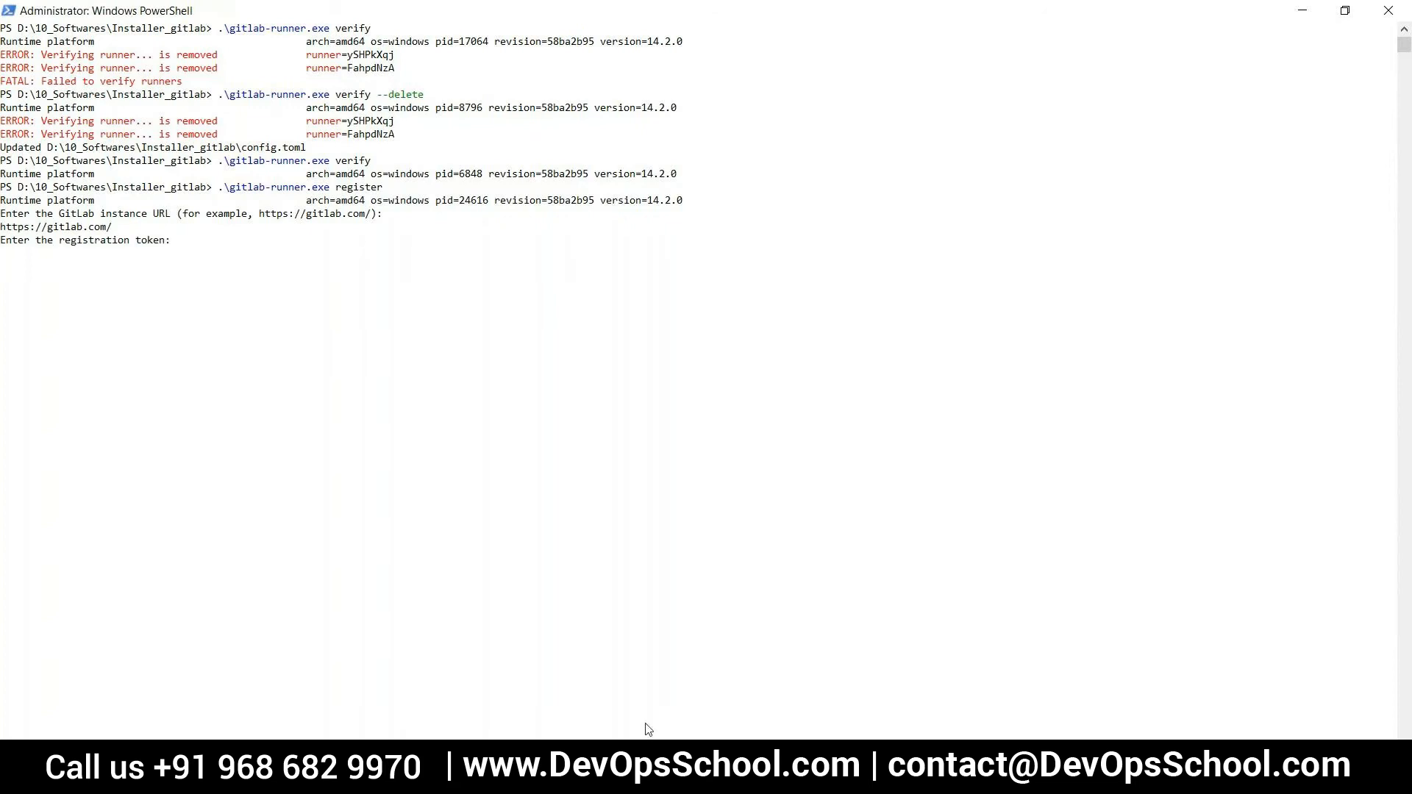
# Copy the project's registration token from the GitLab runner settings in the browser and submit it at the PowerShell token prompt
pyautogui.hotkey('alt', 'Tab')
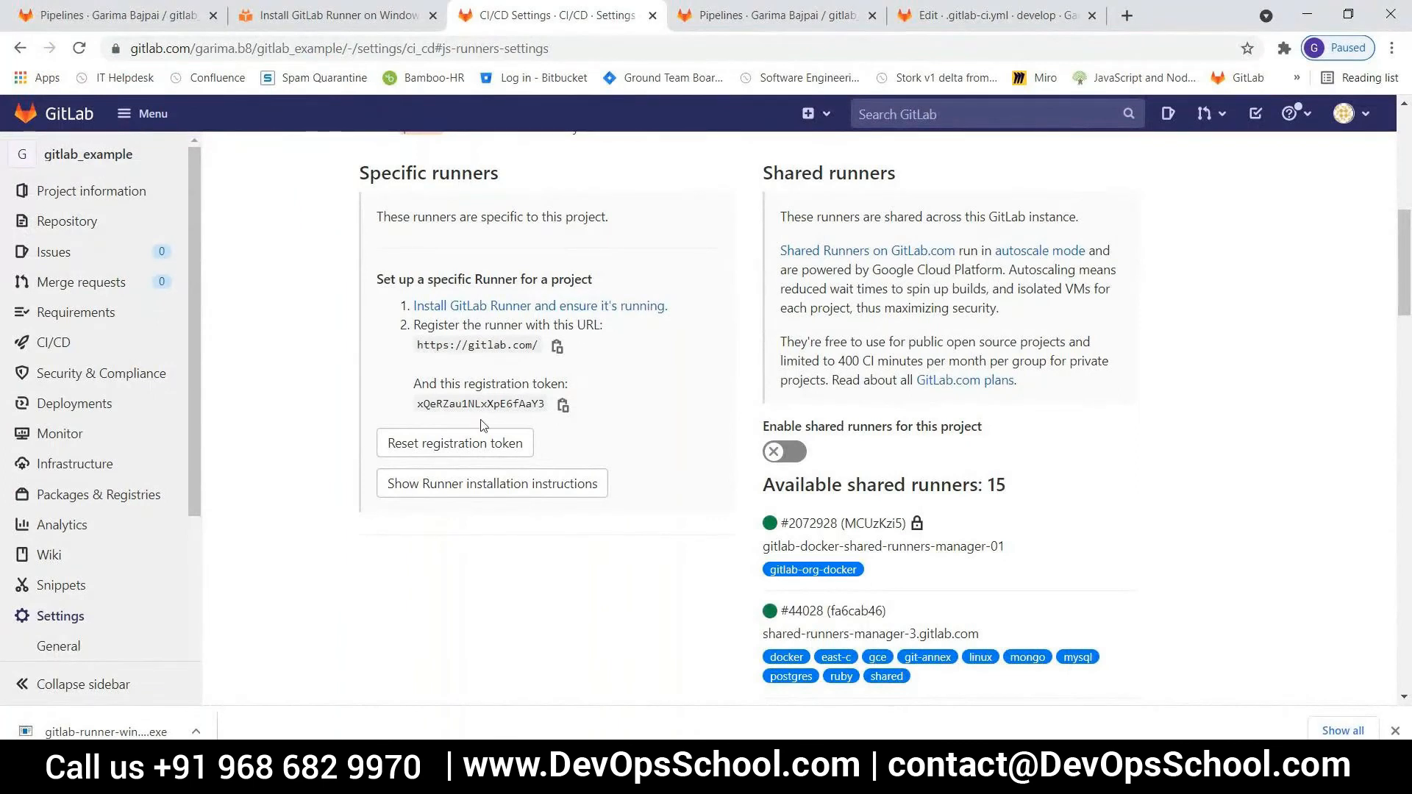
pyautogui.click(562, 406)
pyautogui.hotkey('alt', 'Tab')
pyautogui.rightClick(396, 395)
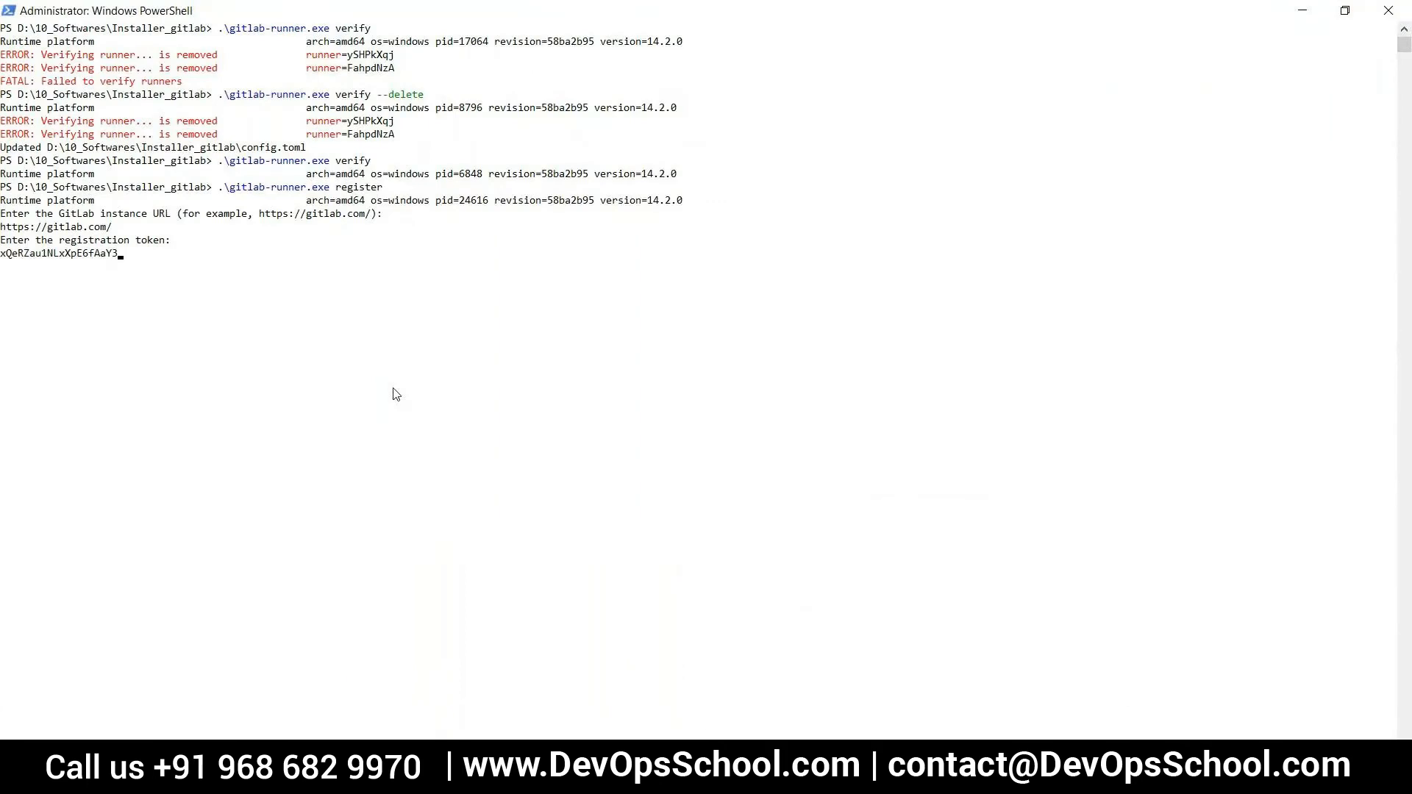
pyautogui.press('Return')
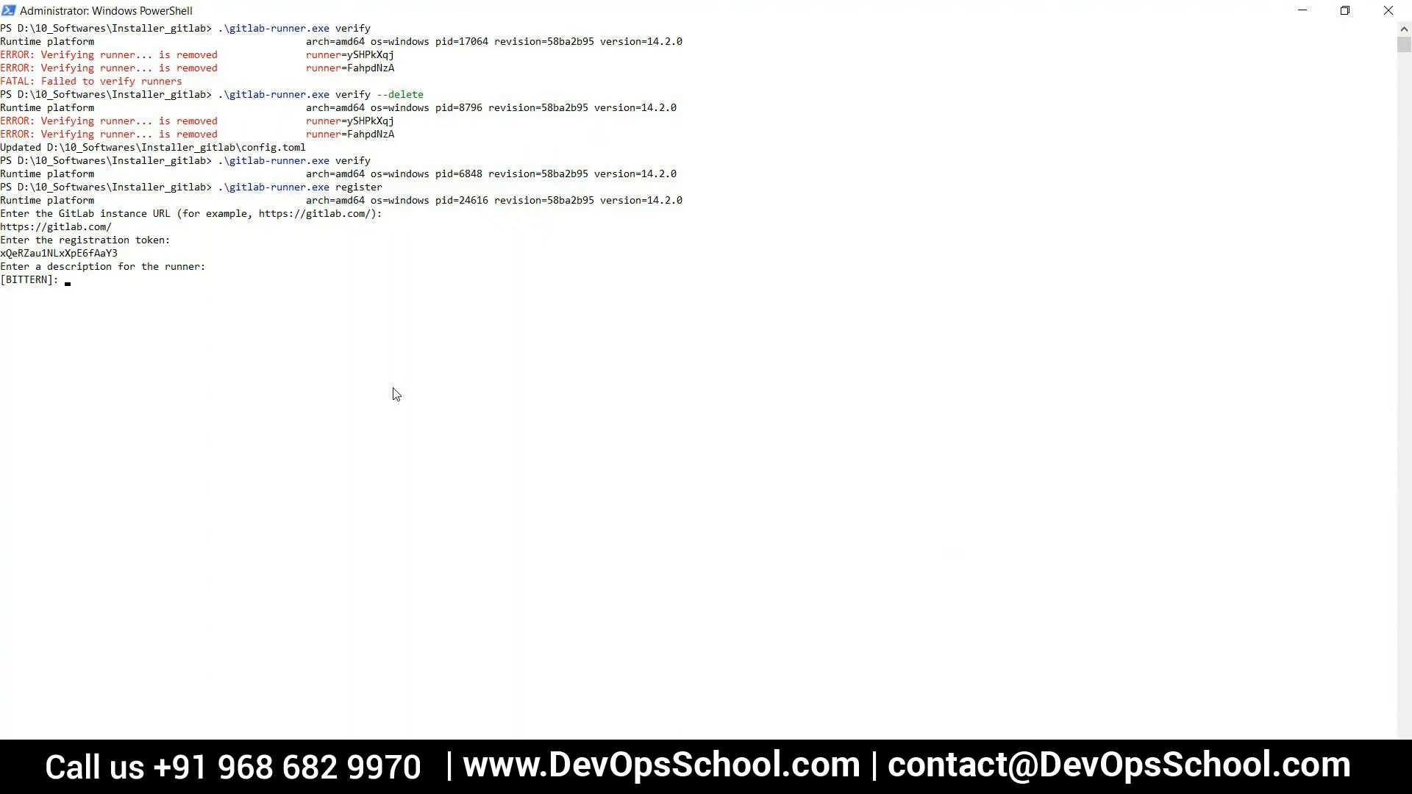
# Complete the registration with the description runner-1, no tags, and shell as the executor
pyautogui.write('runner-1')
pyautogui.press('Return')
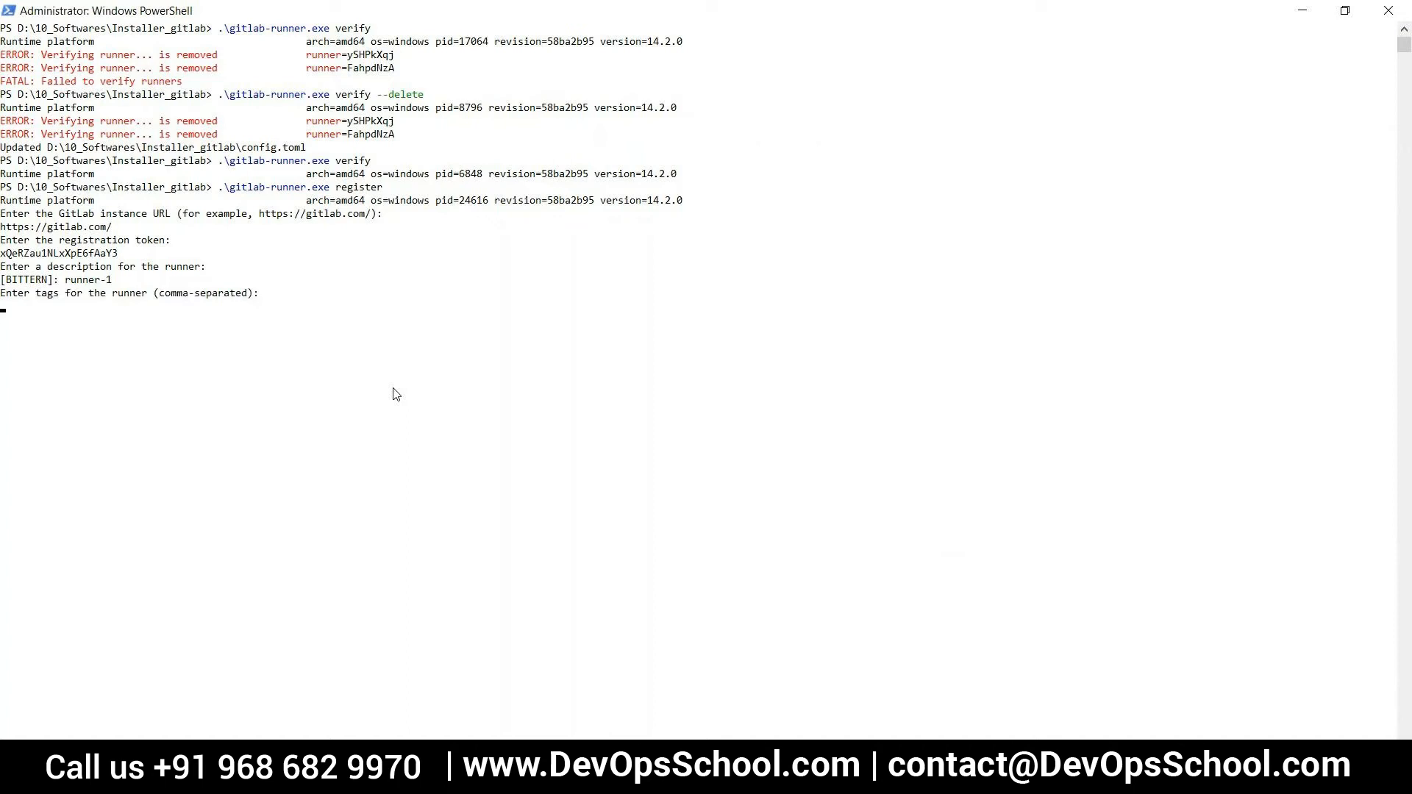
pyautogui.press('Return')
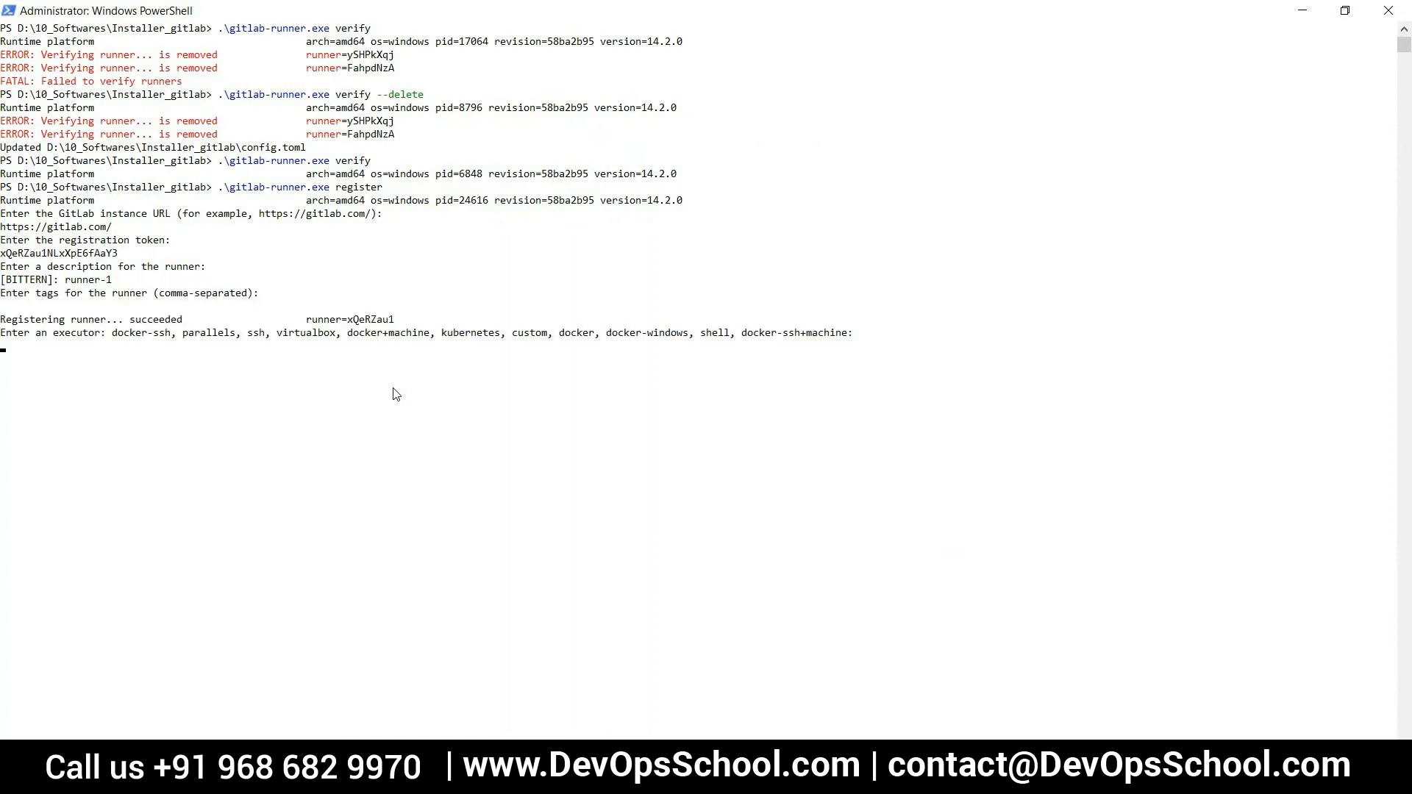
pyautogui.write('shell')
pyautogui.press('Return')
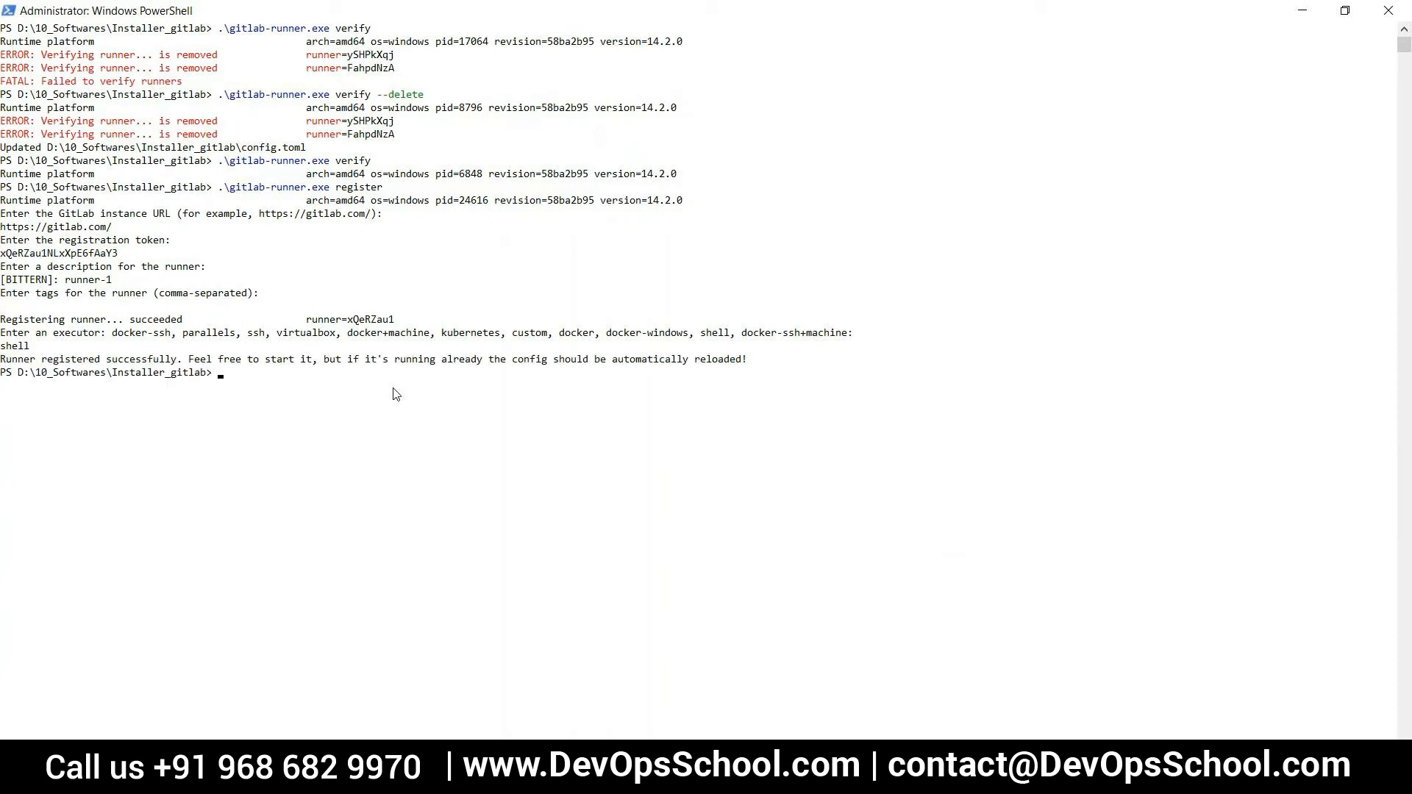
# Switch to the browser, reload the project's CI/CD settings, and check runner-1 under the available specific runners
pyautogui.click(397, 779)
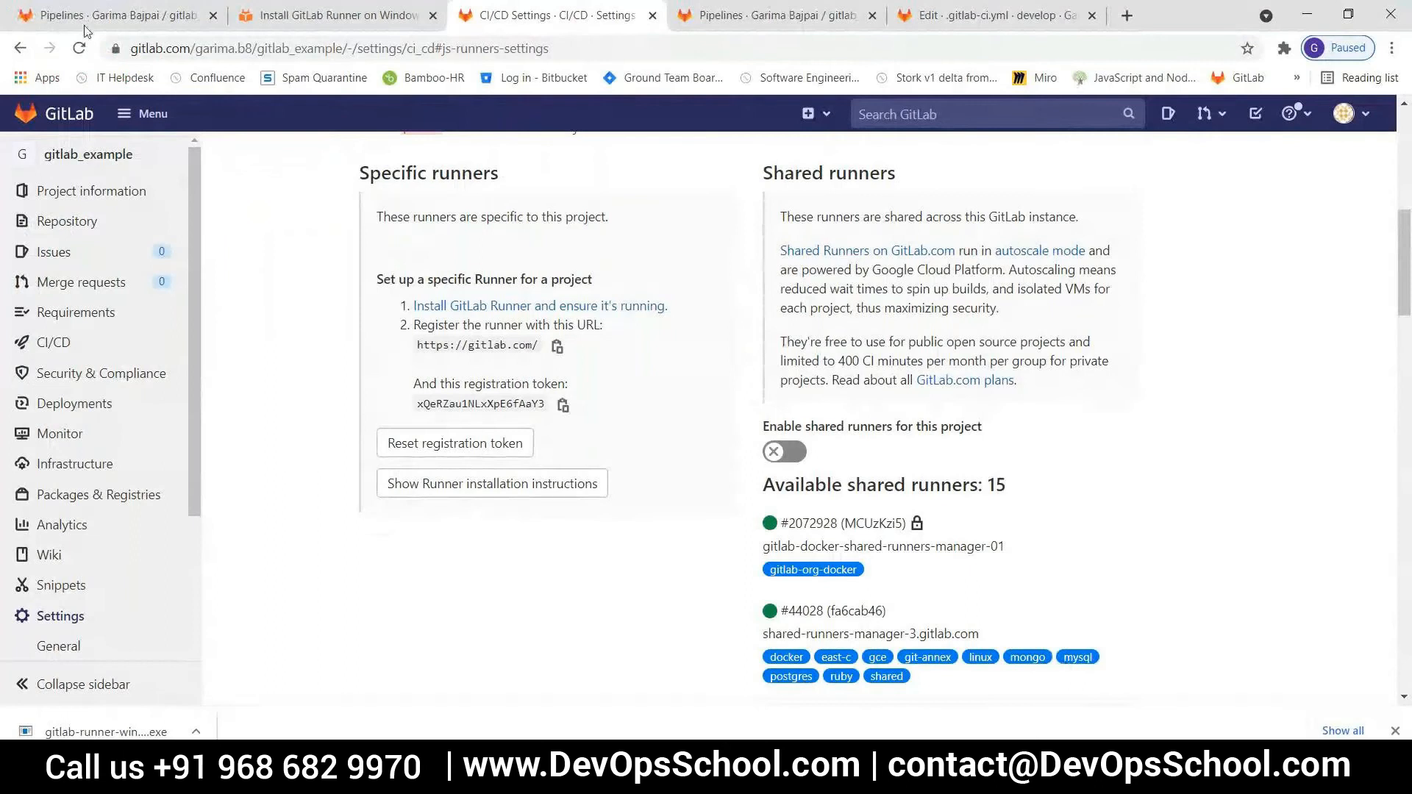
pyautogui.click(79, 48)
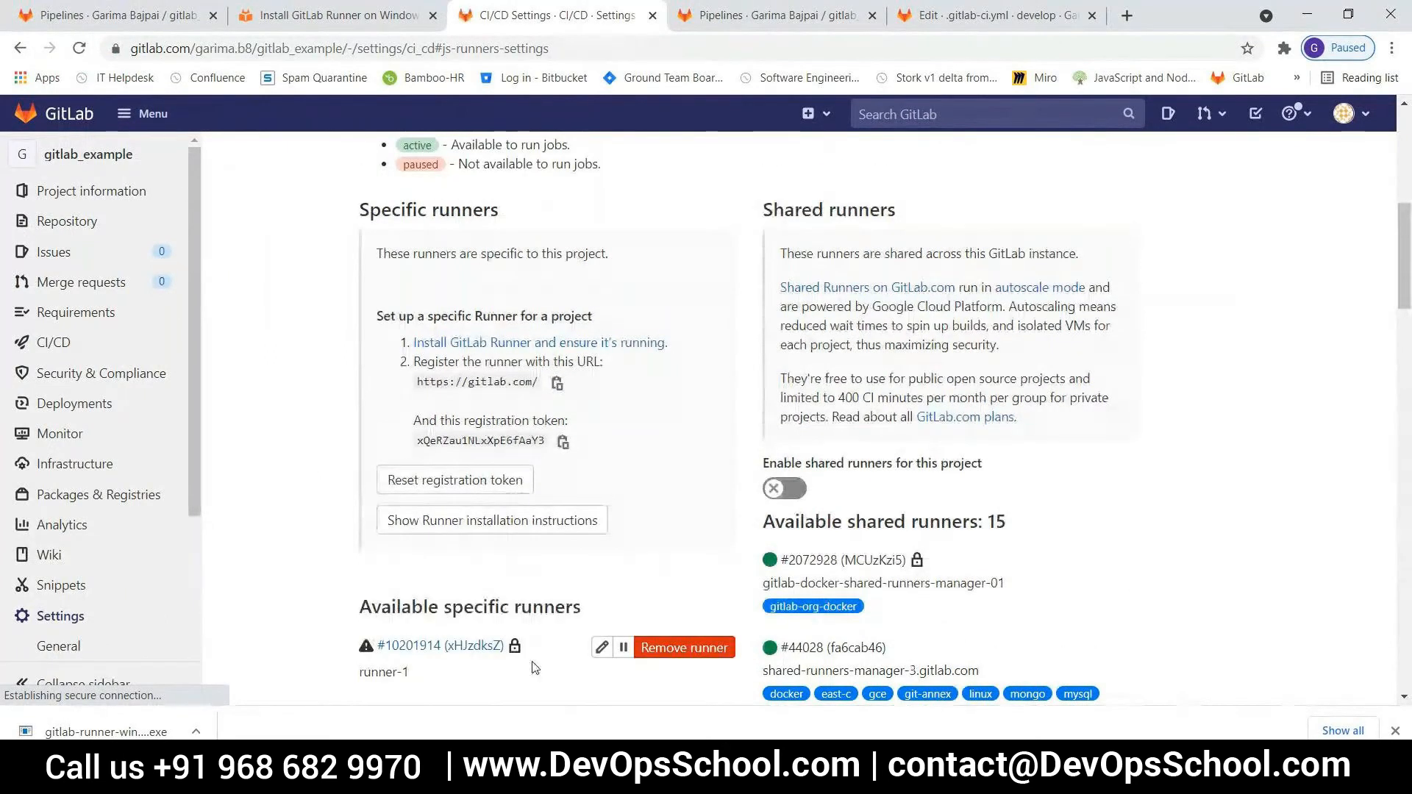
pyautogui.scroll(-4, 524, 665)
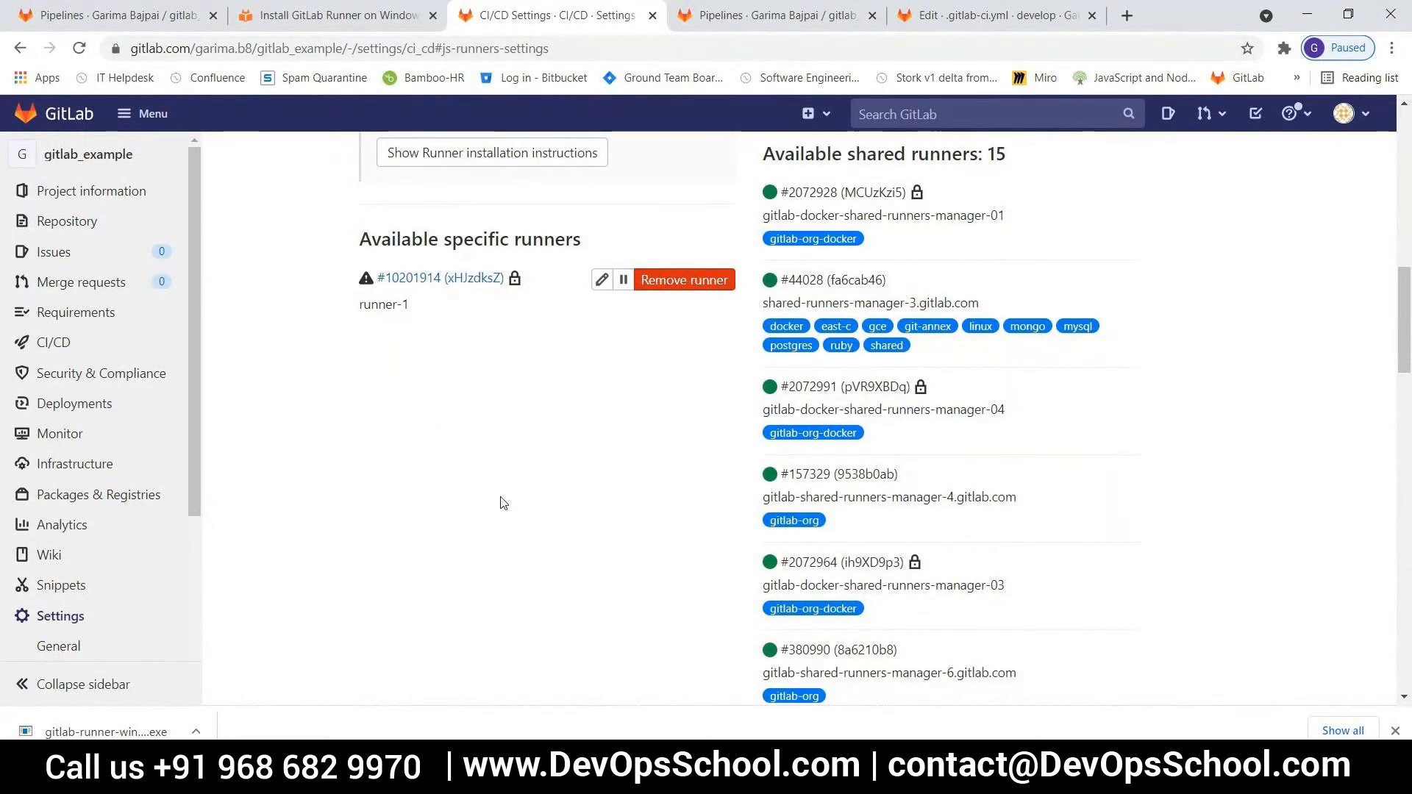
# Switch to PowerShell and check the registered runner with .\gitlab-runner.exe verify
pyautogui.hotkey('alt', 'Tab')
pyautogui.press('Up')
pyautogui.press('BackSpace')
pyautogui.press('BackSpace')
pyautogui.press('BackSpace')
pyautogui.press('BackSpace')
pyautogui.press('BackSpace')
pyautogui.press('BackSpace')
pyautogui.press('BackSpace')
pyautogui.press('BackSpace')
pyautogui.write('verify')
pyautogui.press('Return')
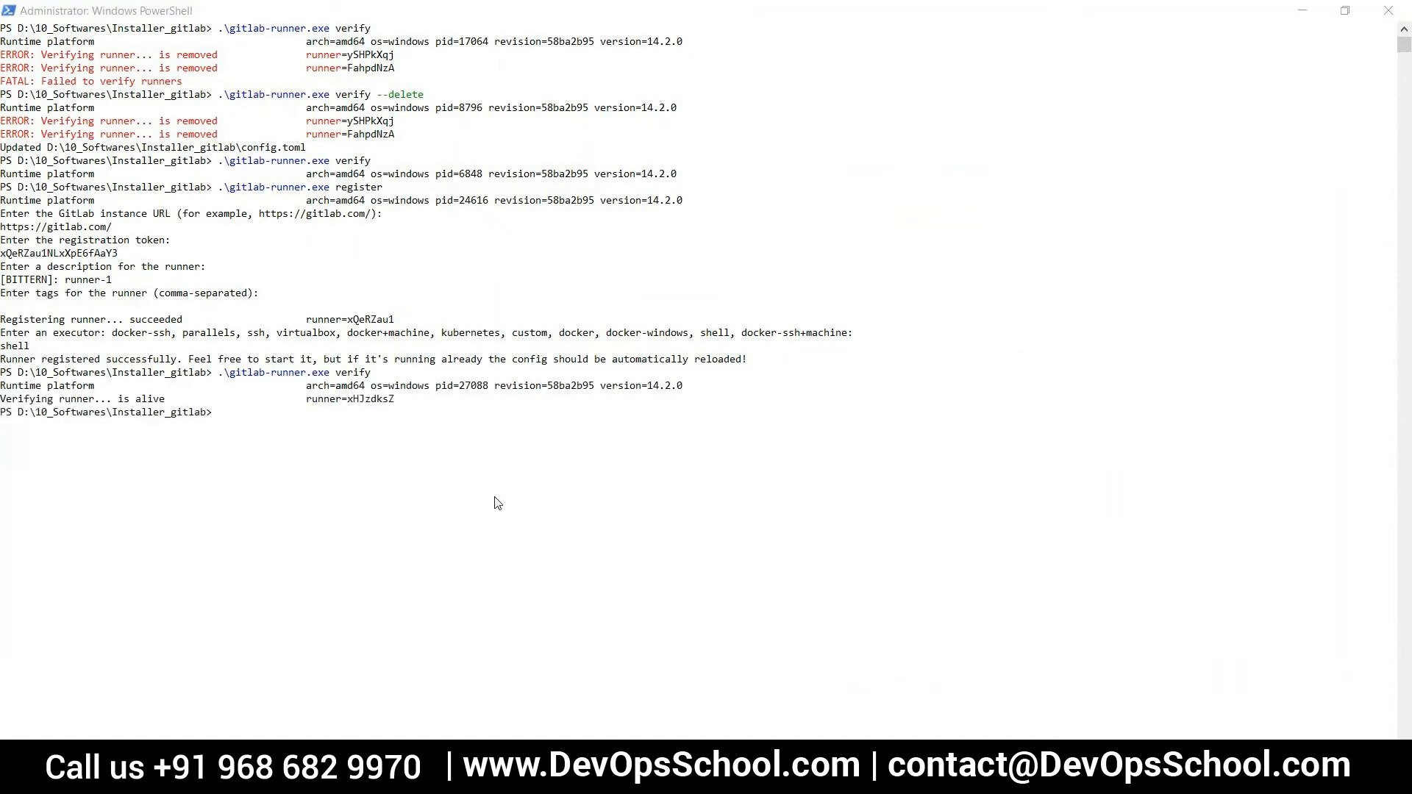
# Reload the CI/CD settings in the browser and compare runner-1's tags with those required in .gitlab-ci.yml
pyautogui.hotkey('alt', 'Tab')
pyautogui.click(80, 49)
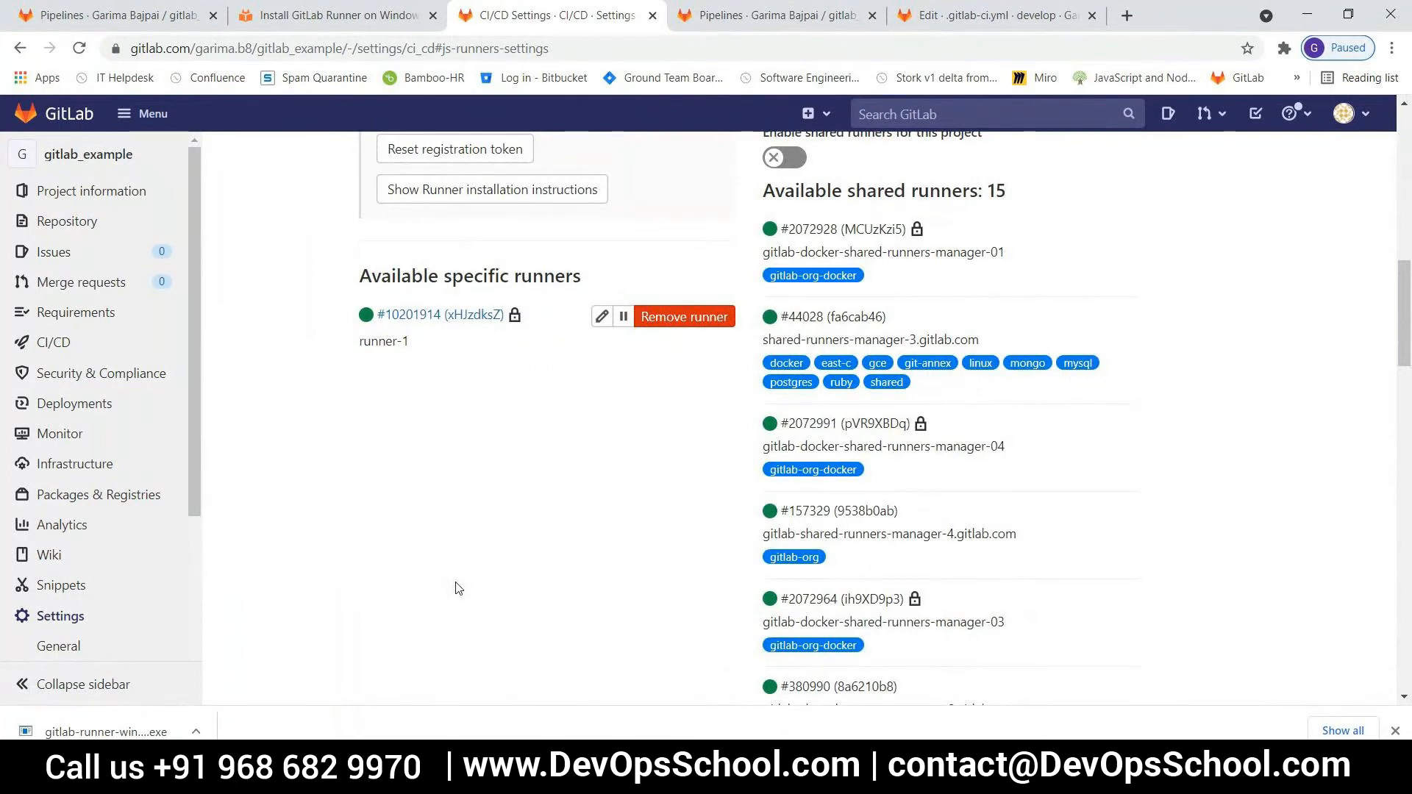
pyautogui.click(995, 22)
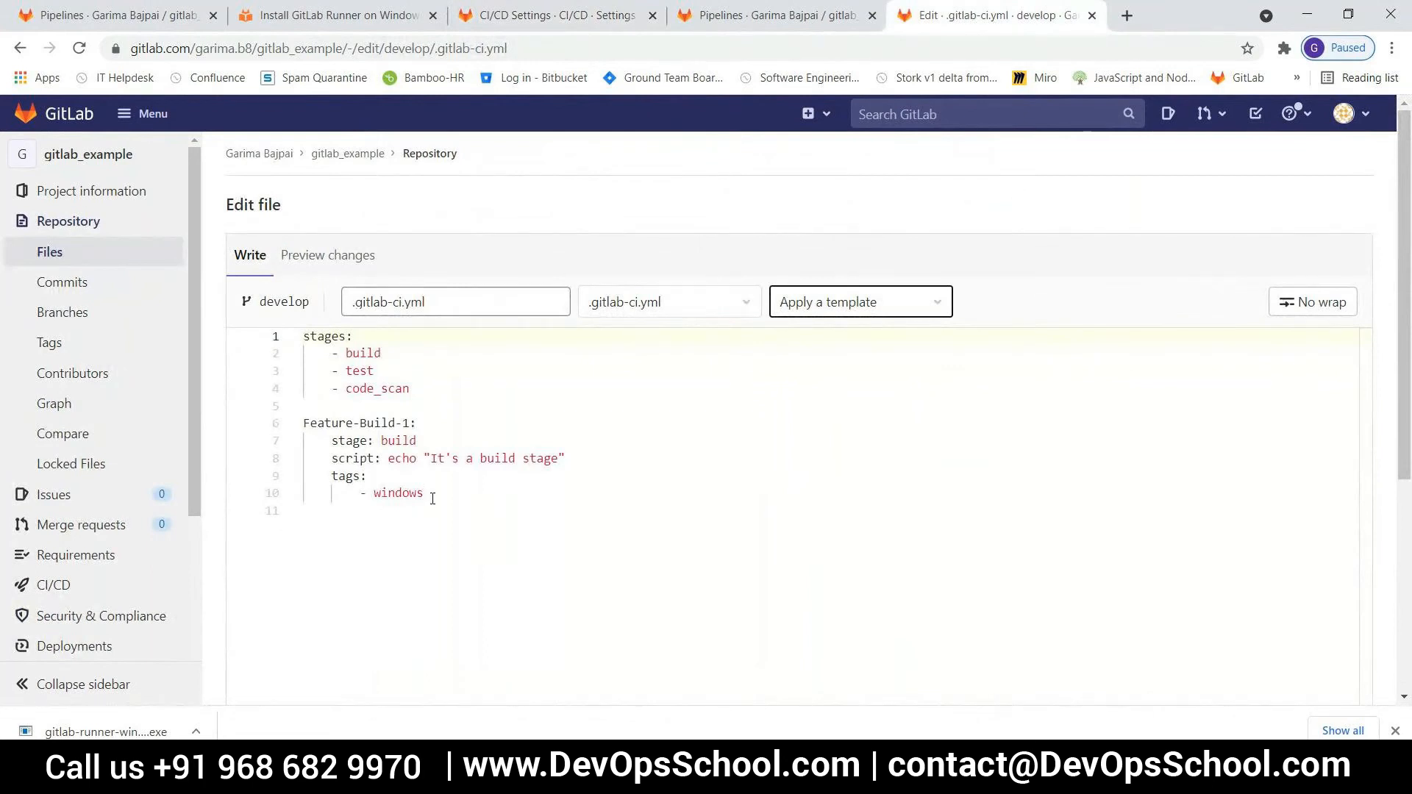
pyautogui.click(551, 14)
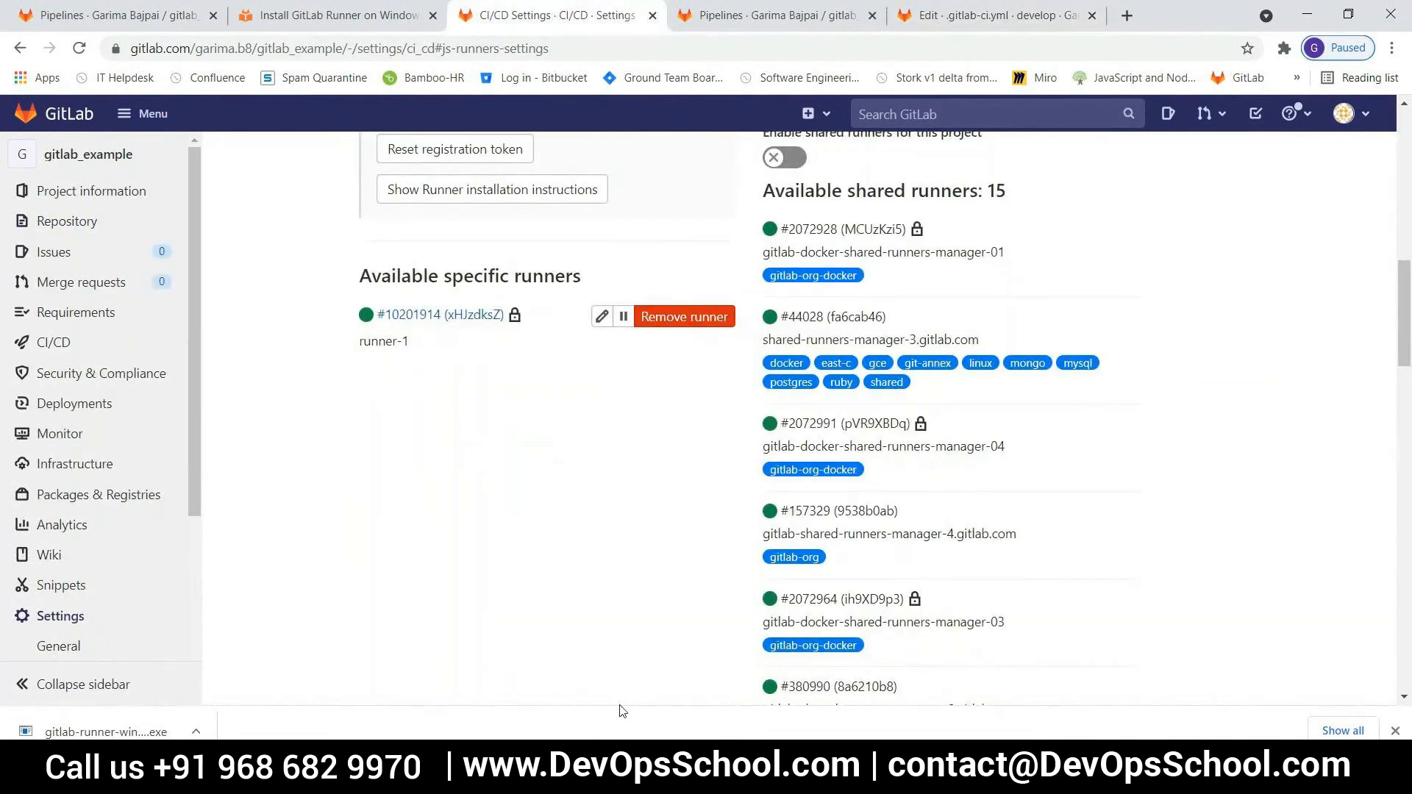
# Remove the tags section with the windows tag from Feature-Build-1 in develop's .gitlab-ci.yml and commit the change
pyautogui.click(1047, 13)
pyautogui.moveTo(425, 493); pyautogui.dragTo(297, 487)
pyautogui.press('BackSpace')
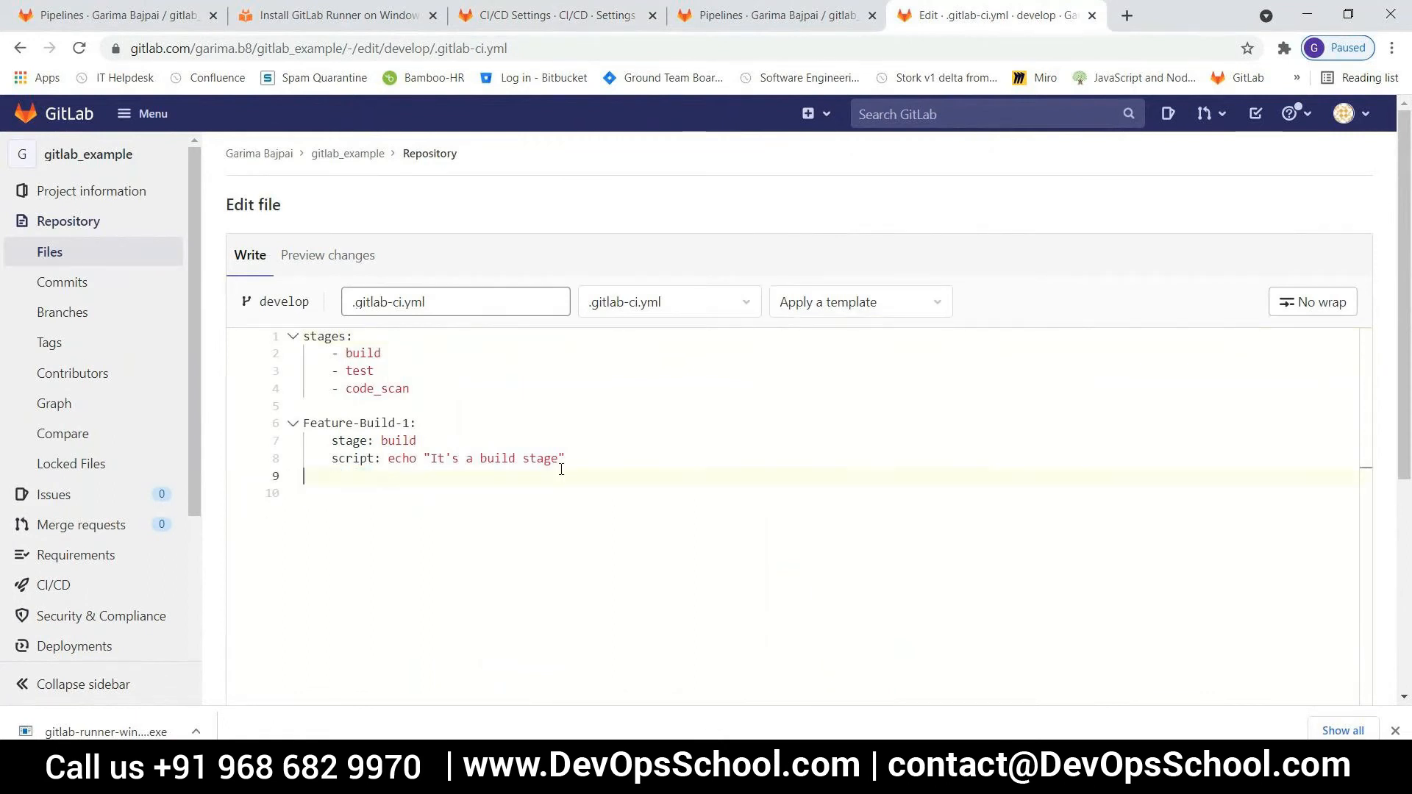
pyautogui.click(572, 465)
pyautogui.press('Delete')
pyautogui.moveTo(1402, 466); pyautogui.dragTo(1394, 695)
pyautogui.click(280, 625)
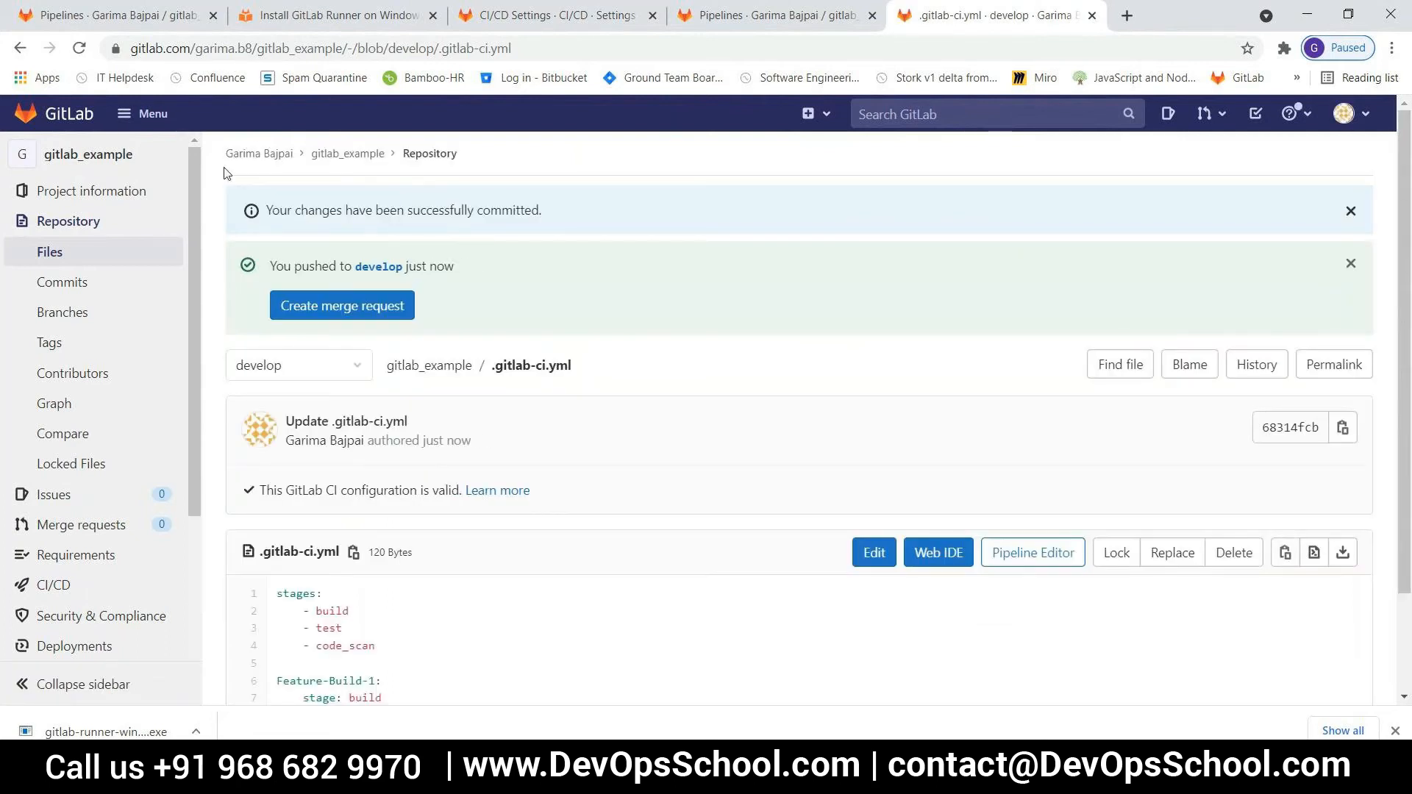
# Open the newest develop pipeline, go to its Feature-Build-1 job, and reload the page to check the job's status
pyautogui.click(706, 11)
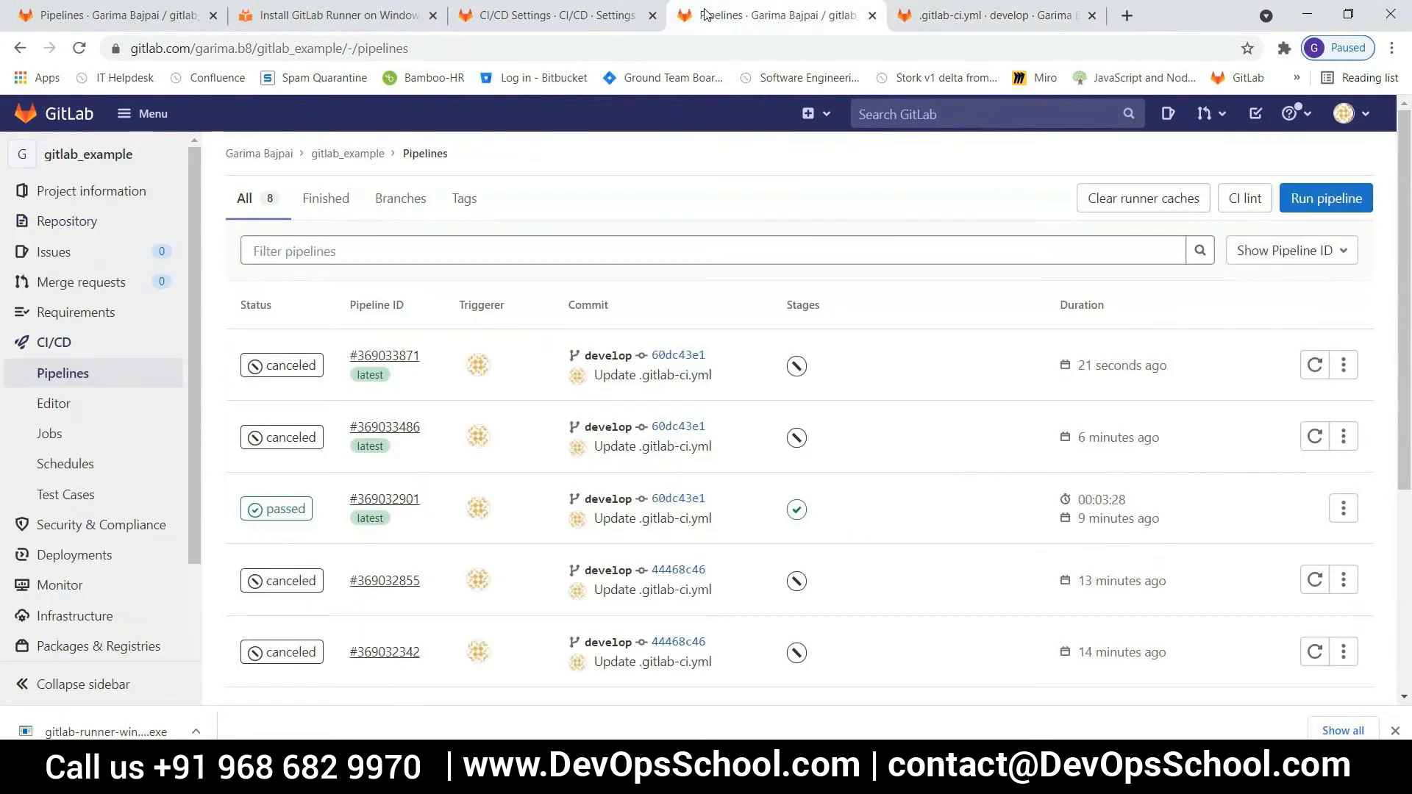
pyautogui.click(79, 377)
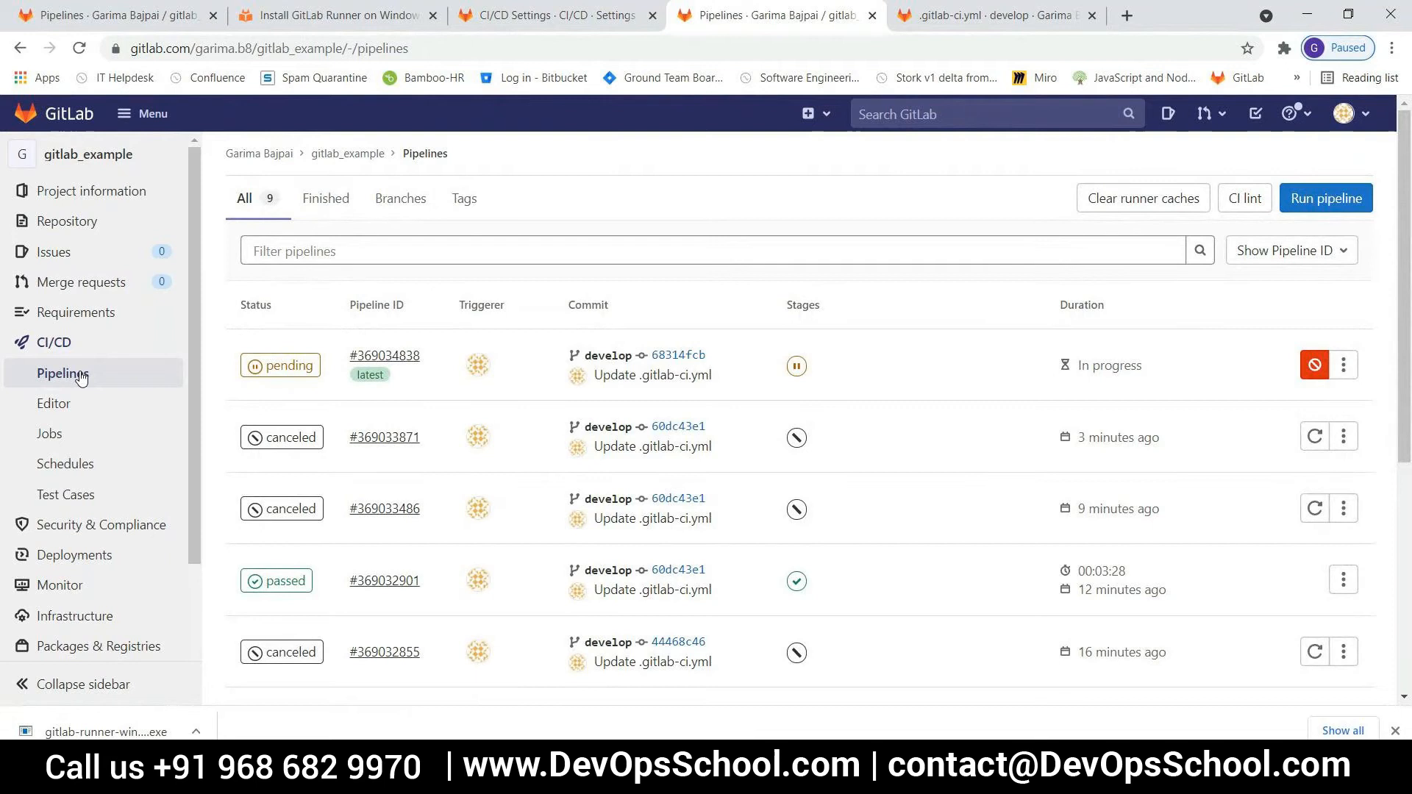
pyautogui.click(290, 366)
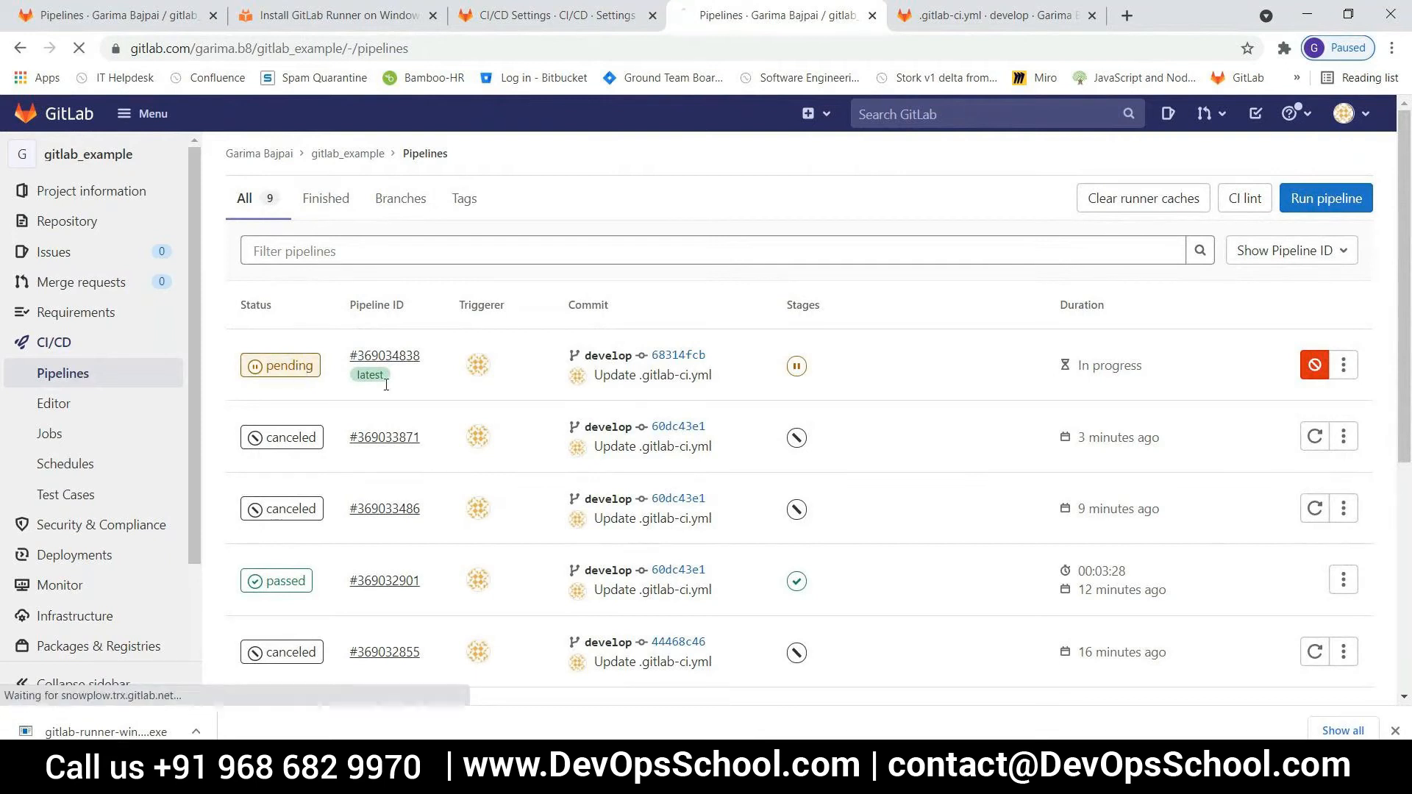
pyautogui.scroll(-2, 353, 441)
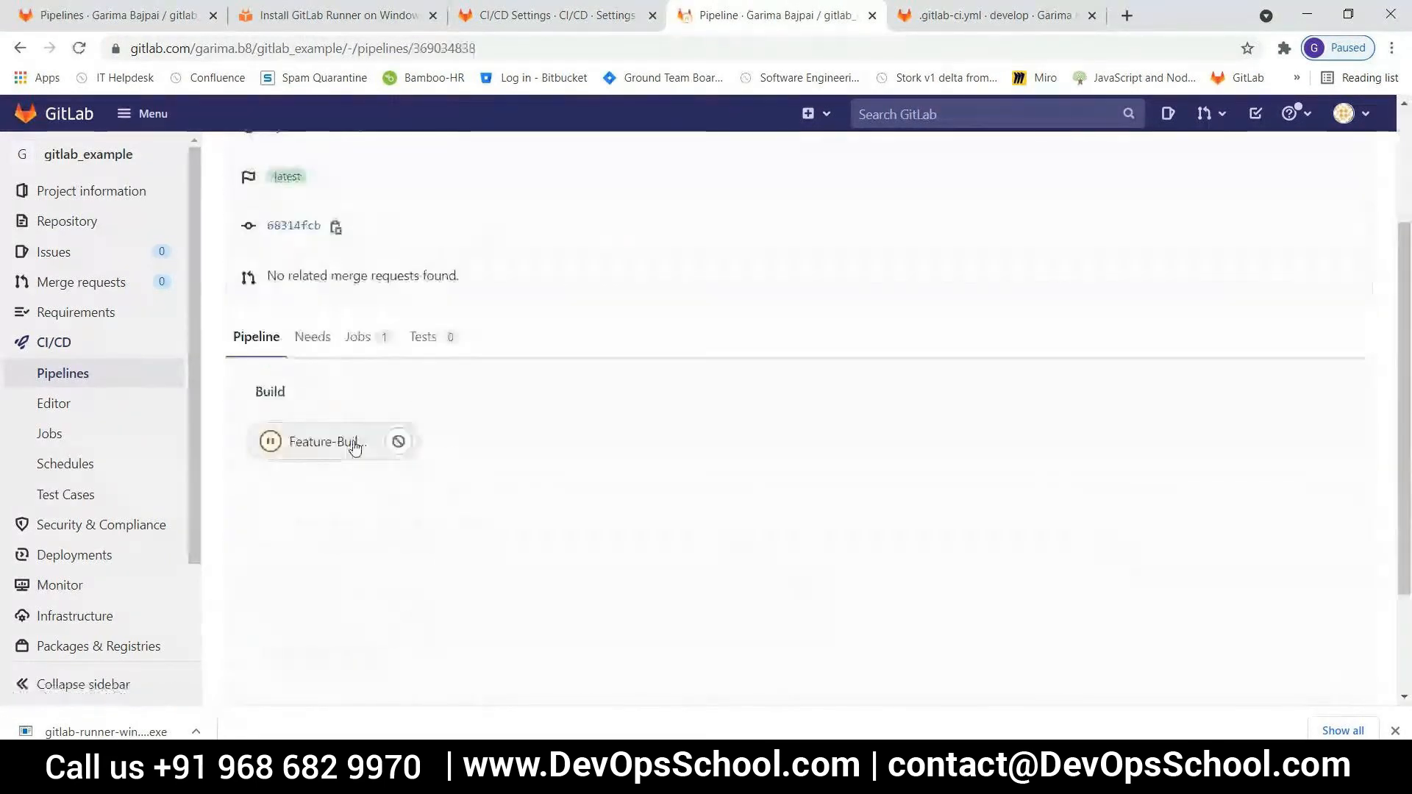
pyautogui.click(323, 441)
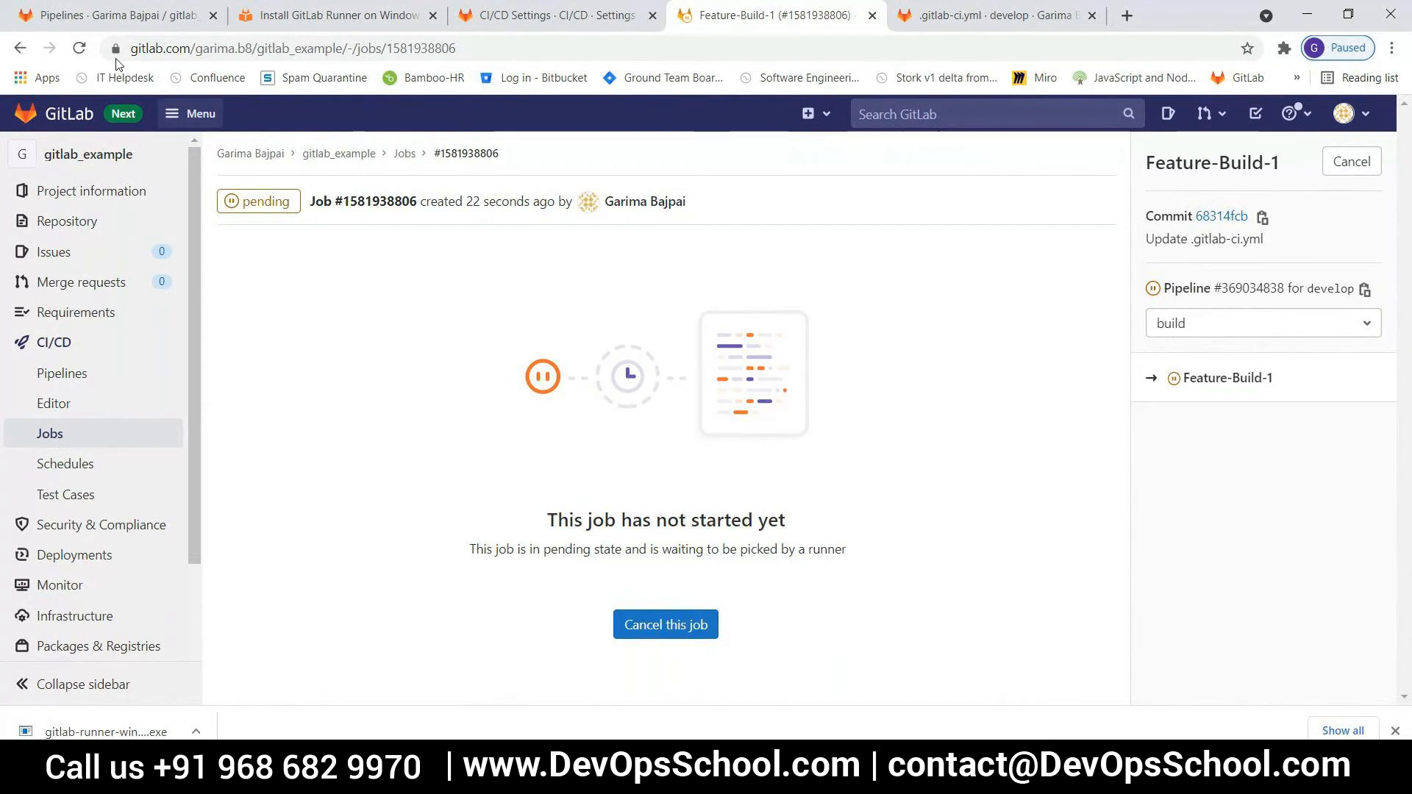
pyautogui.click(79, 48)
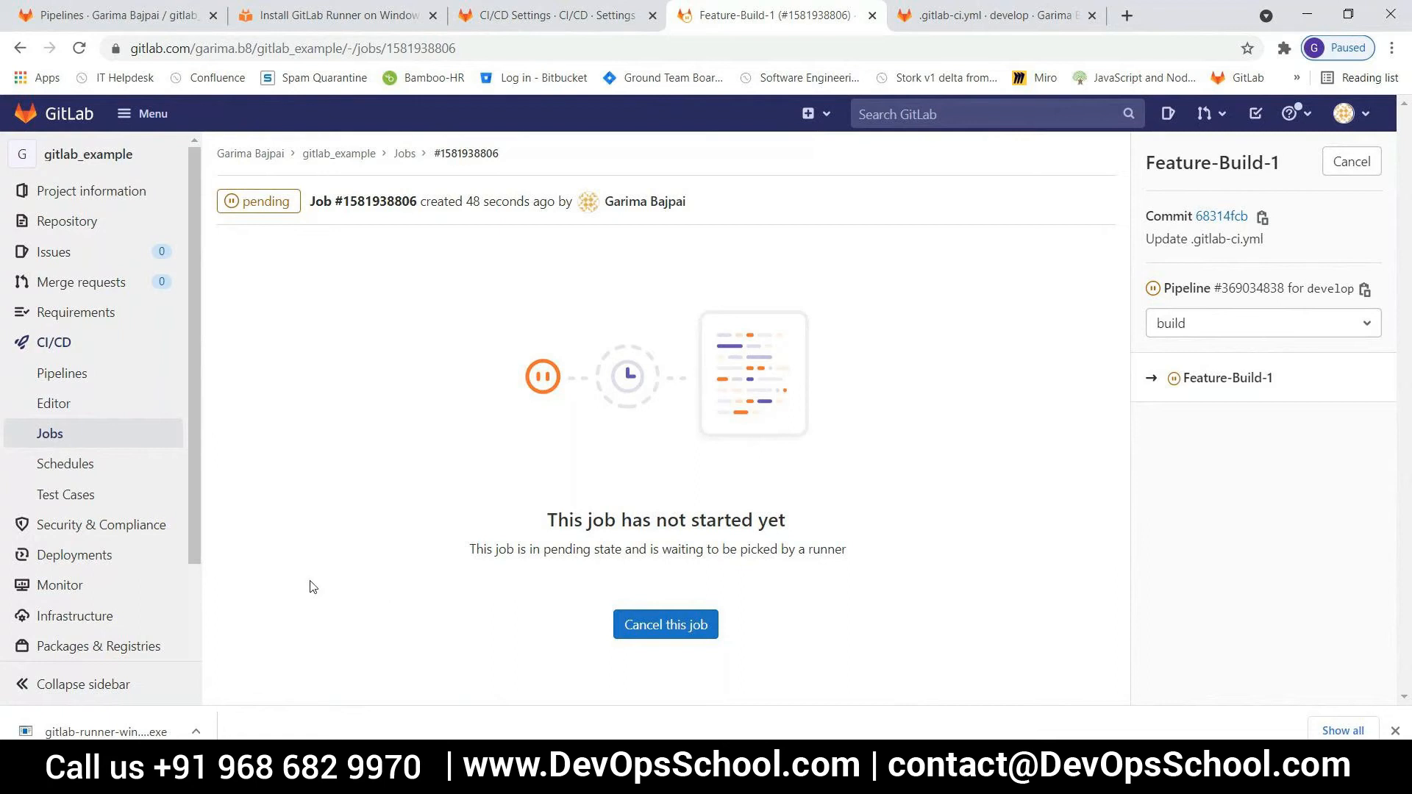
# In PowerShell, list the installer folder, print config.toml with cat, and examine the runner's executor, shell and custom_build_dir entries
pyautogui.hotkey('alt', 'Tab')
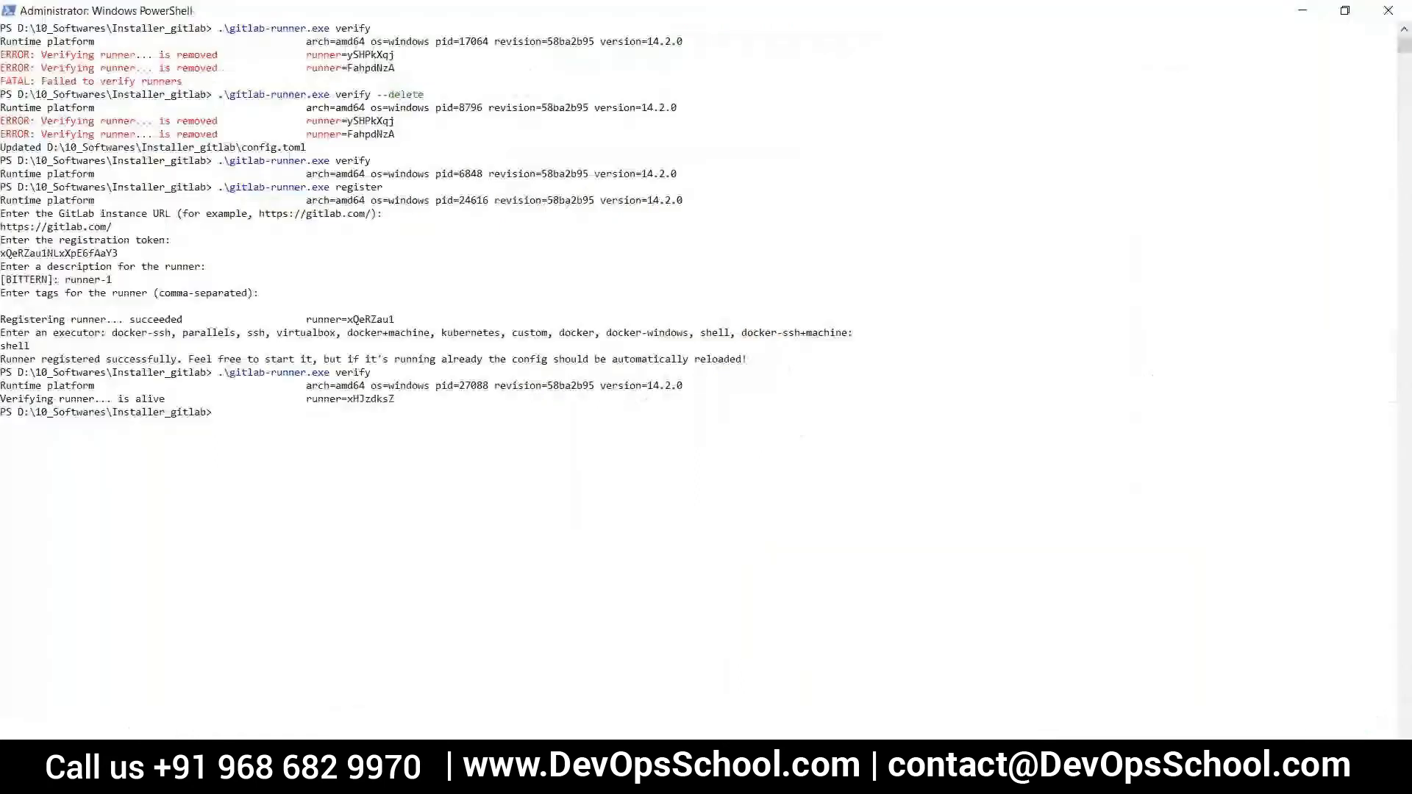
pyautogui.scroll(-2, 351, 540)
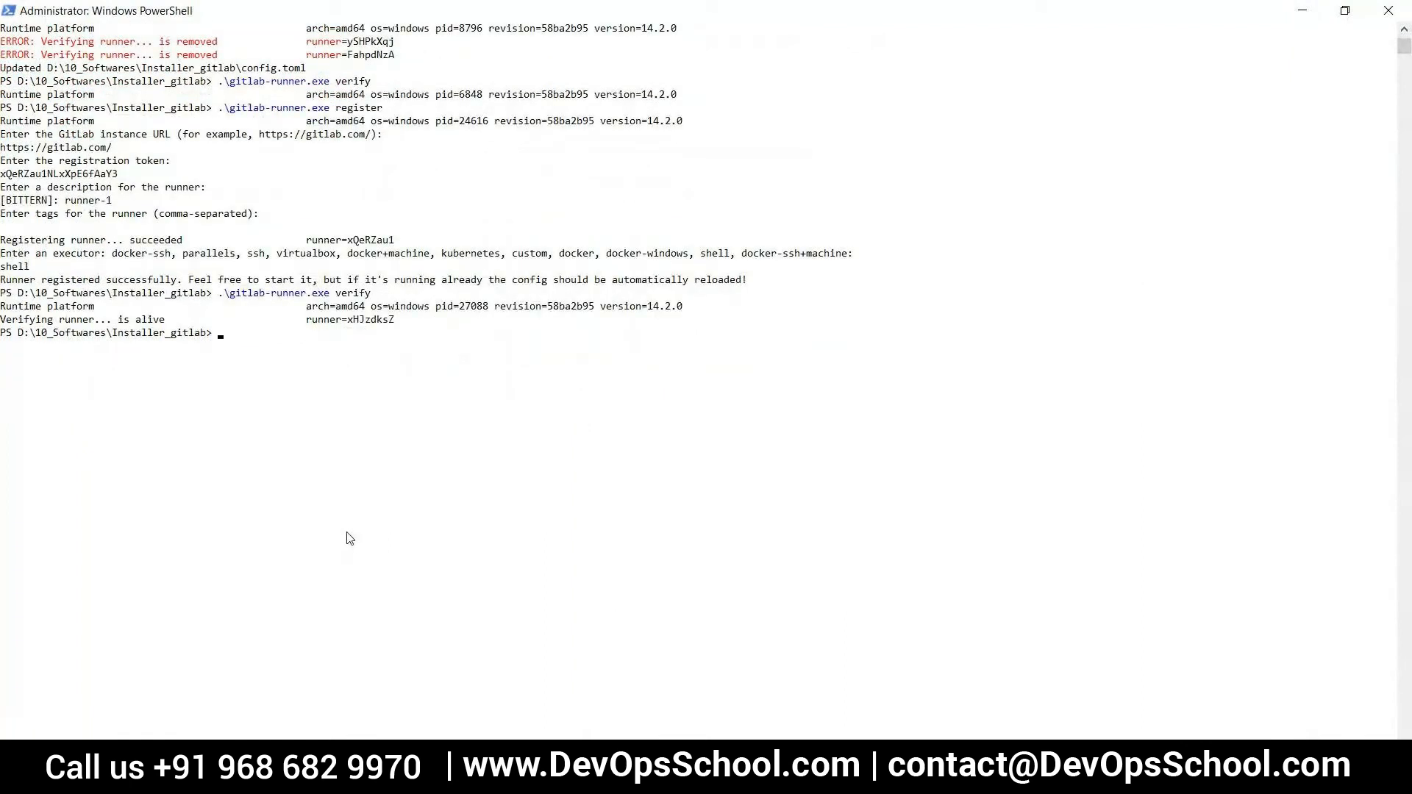
pyautogui.write('ls')
pyautogui.press('Return')
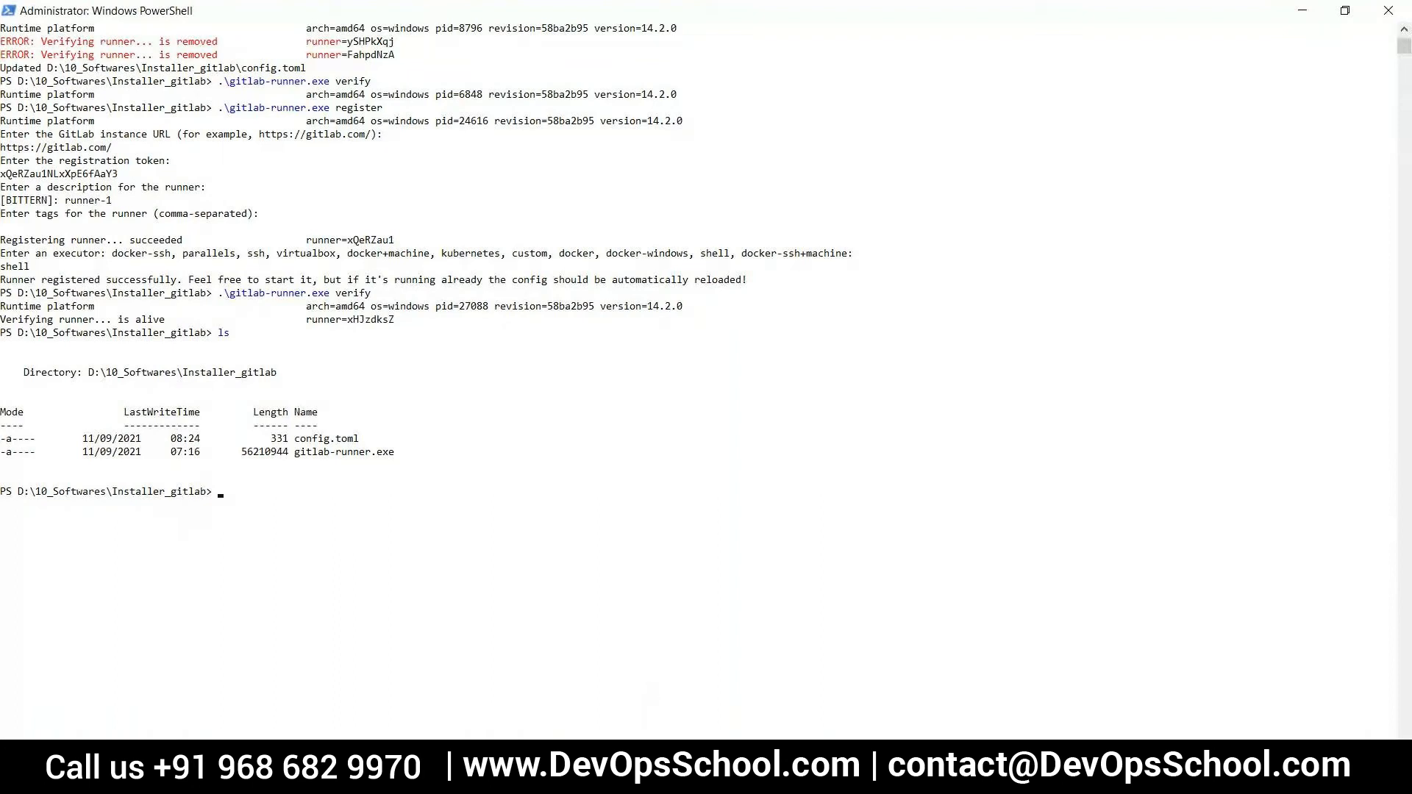
pyautogui.click(250, 566)
pyautogui.write('cat .\\confi')
pyautogui.press('Tab')
pyautogui.press('Return')
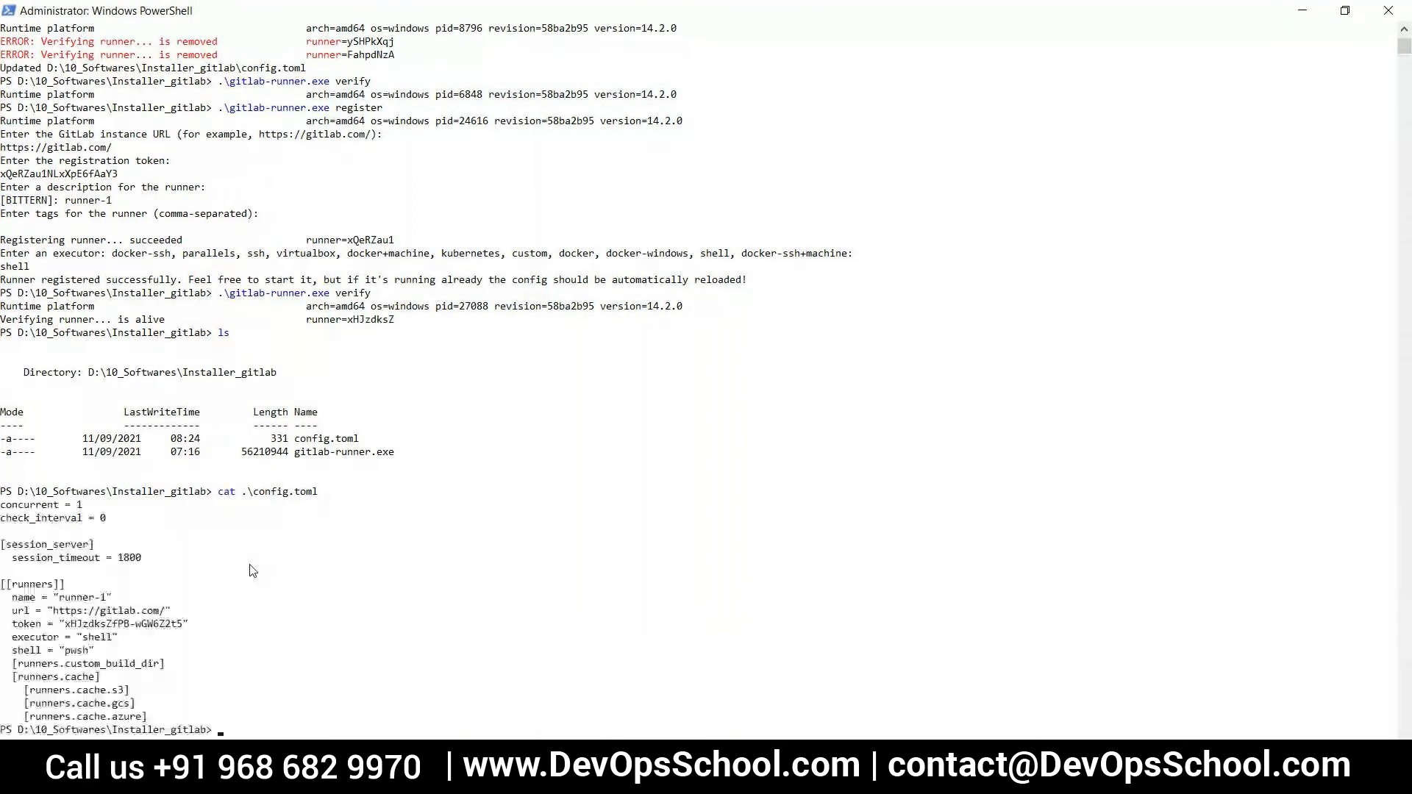
pyautogui.scroll(-4, 345, 567)
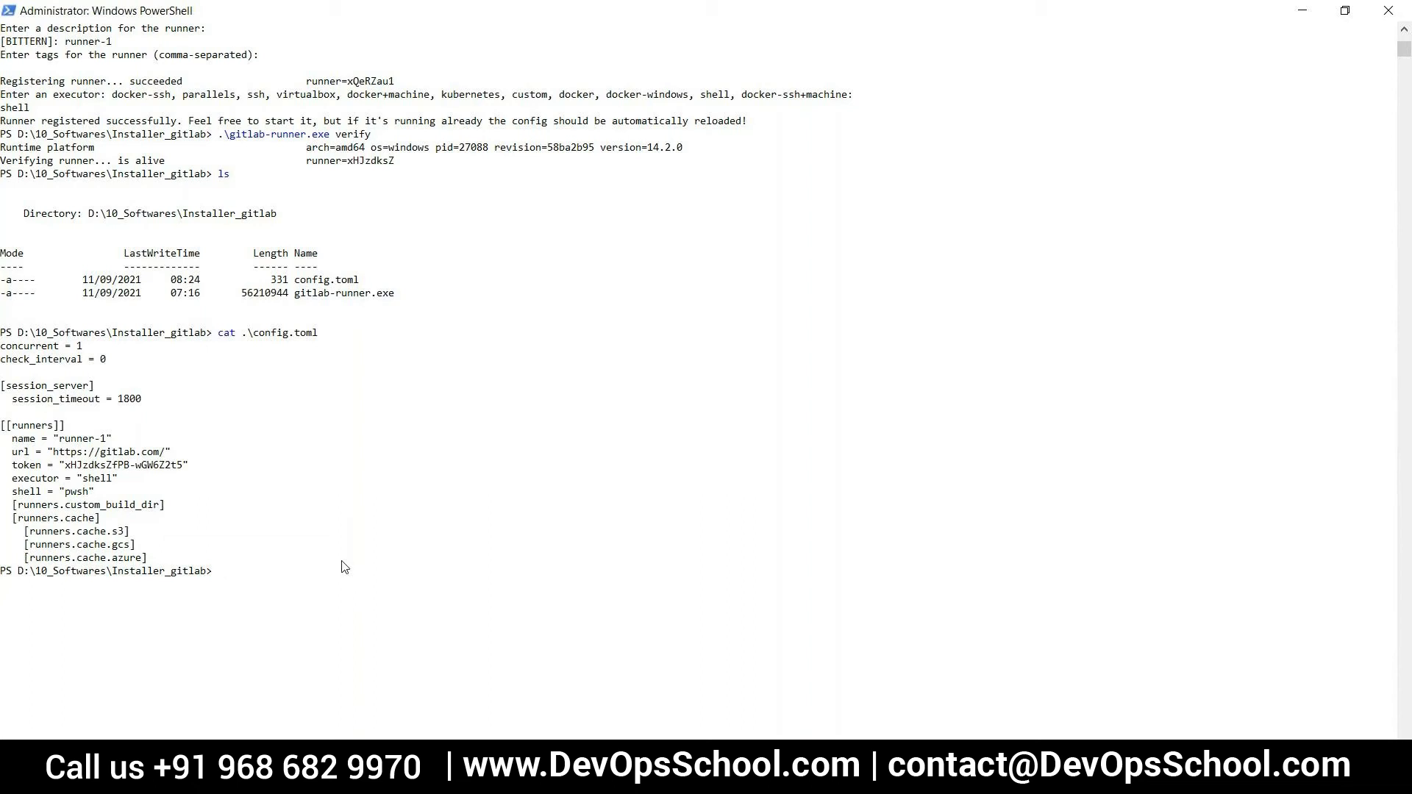
pyautogui.moveTo(18, 509); pyautogui.dragTo(158, 513)
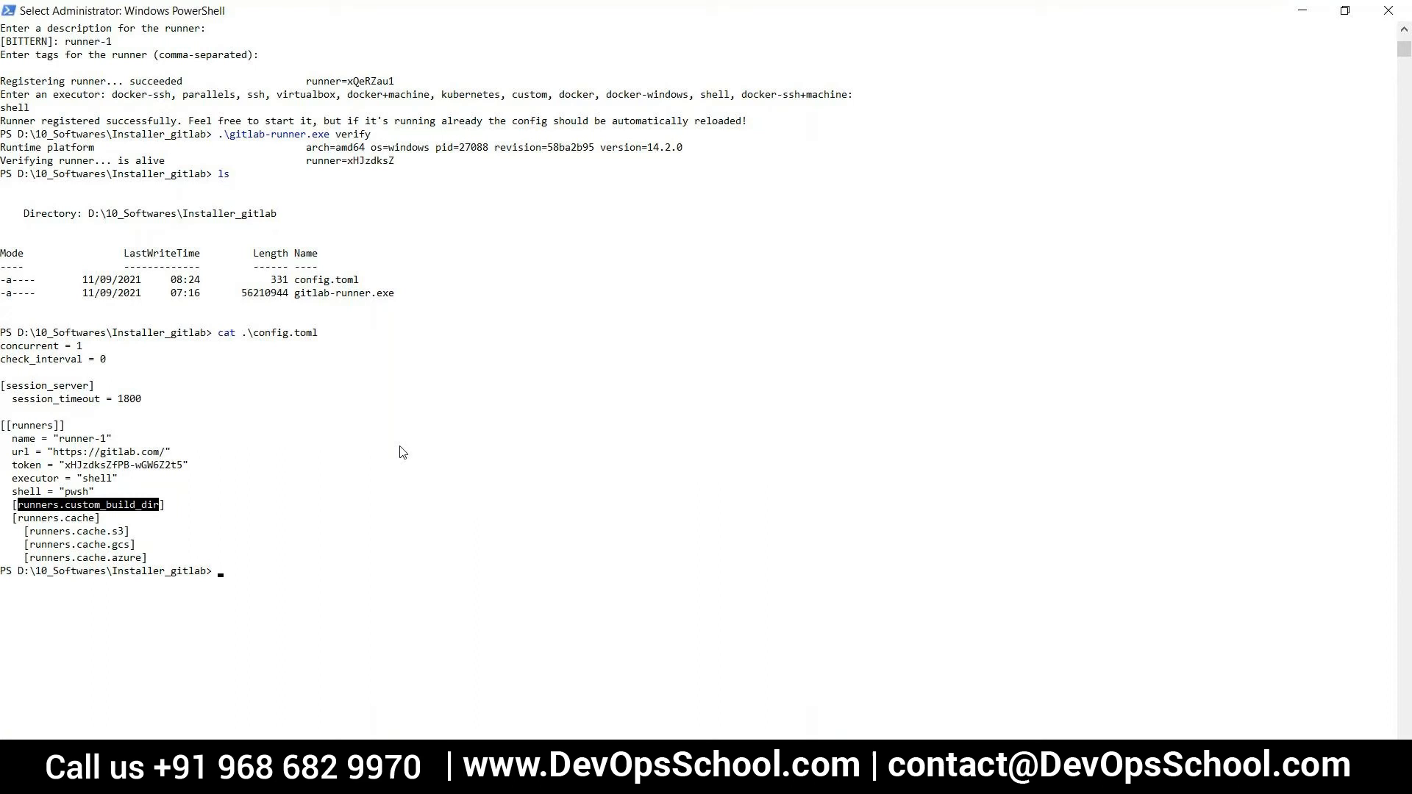
pyautogui.scroll(-2, 403, 452)
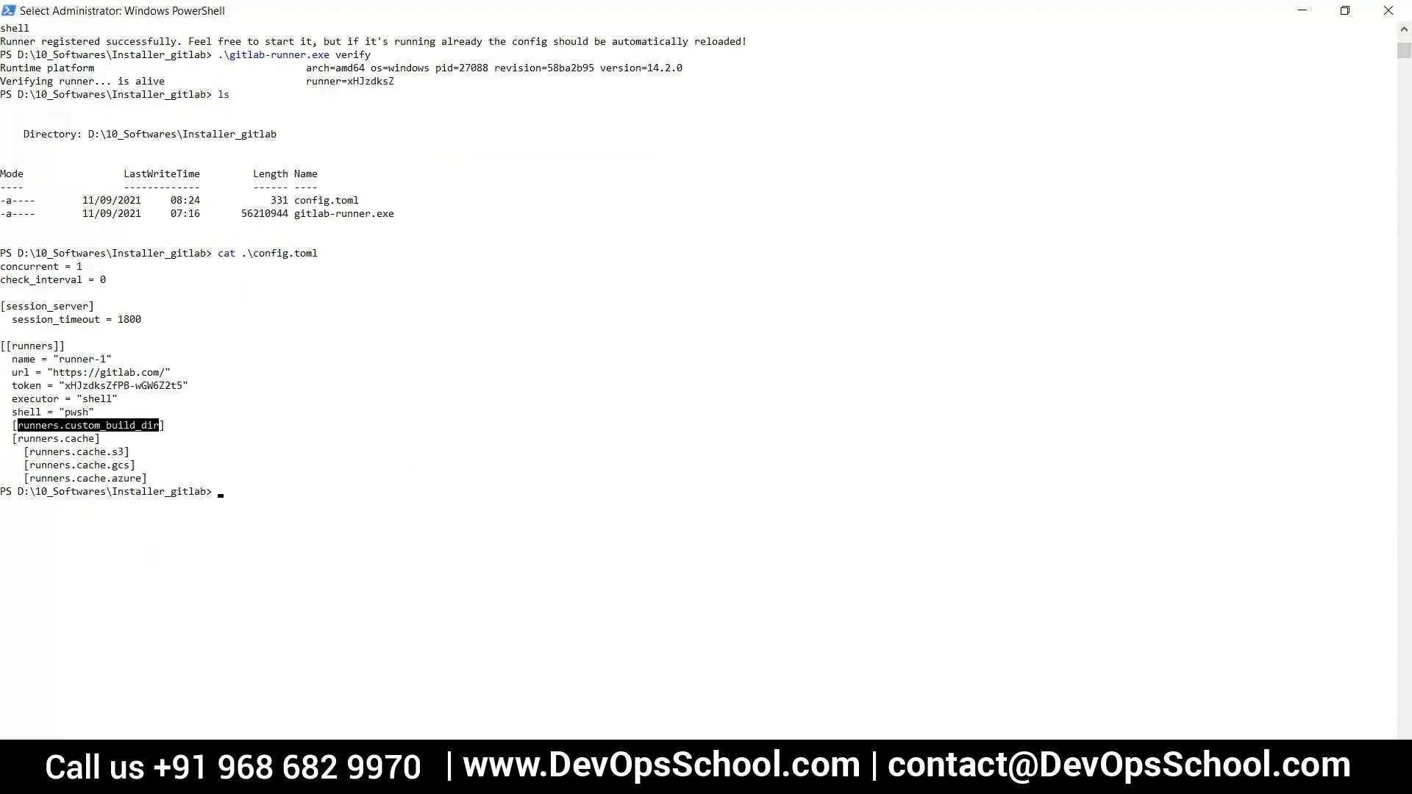
# Check the job page in the browser, return to PowerShell, and start the runner with .\gitlab-runner.exe run
pyautogui.moveTo(611, 778)
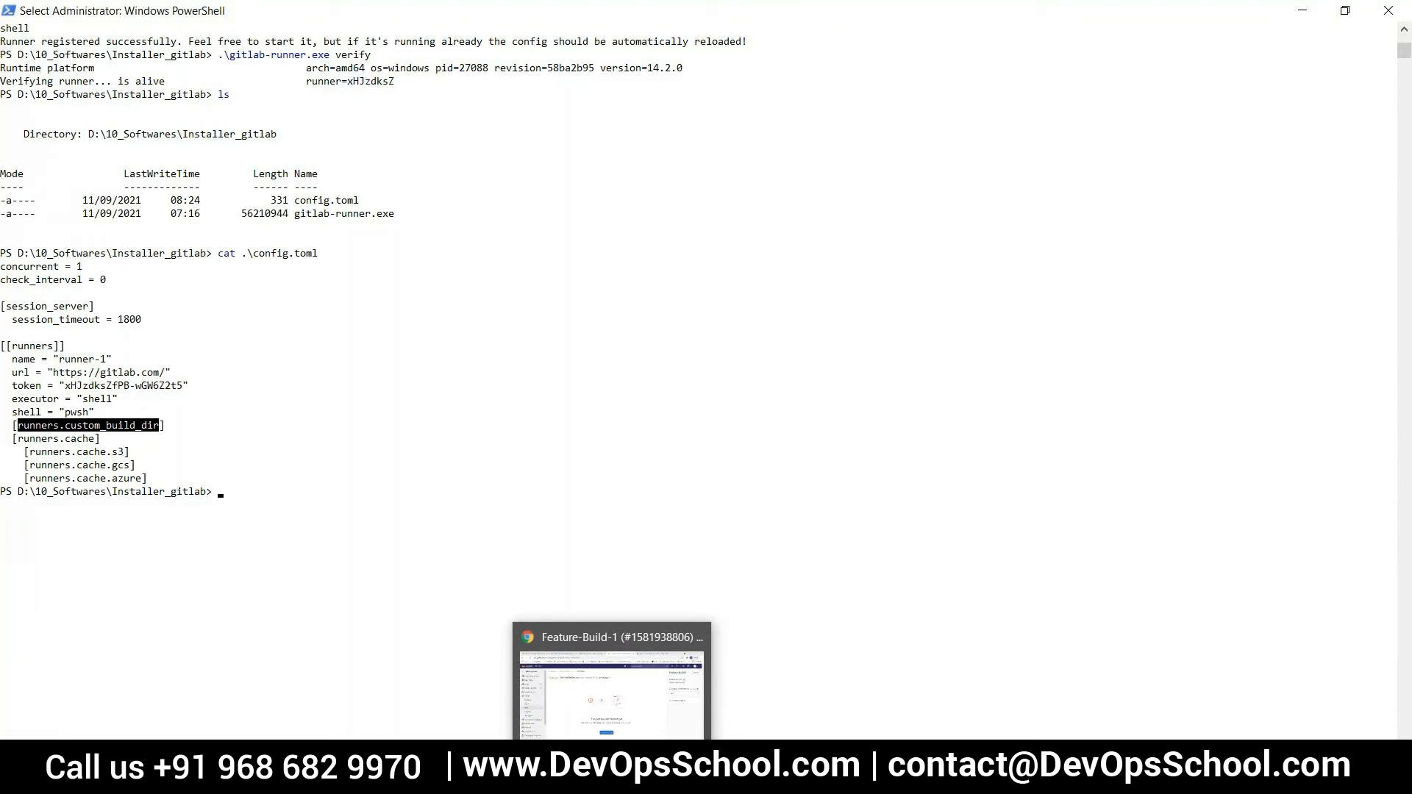
pyautogui.click(644, 738)
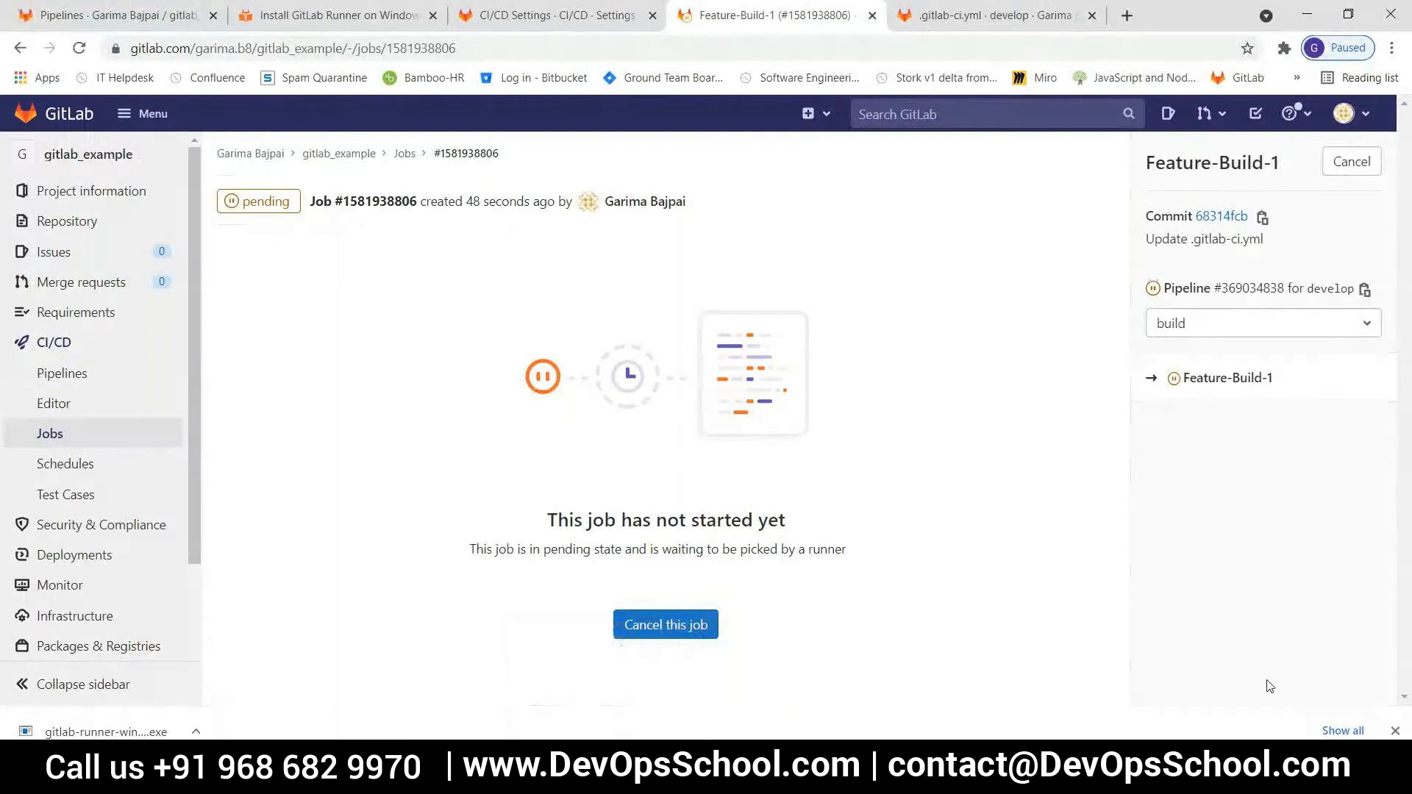
pyautogui.click(1305, 16)
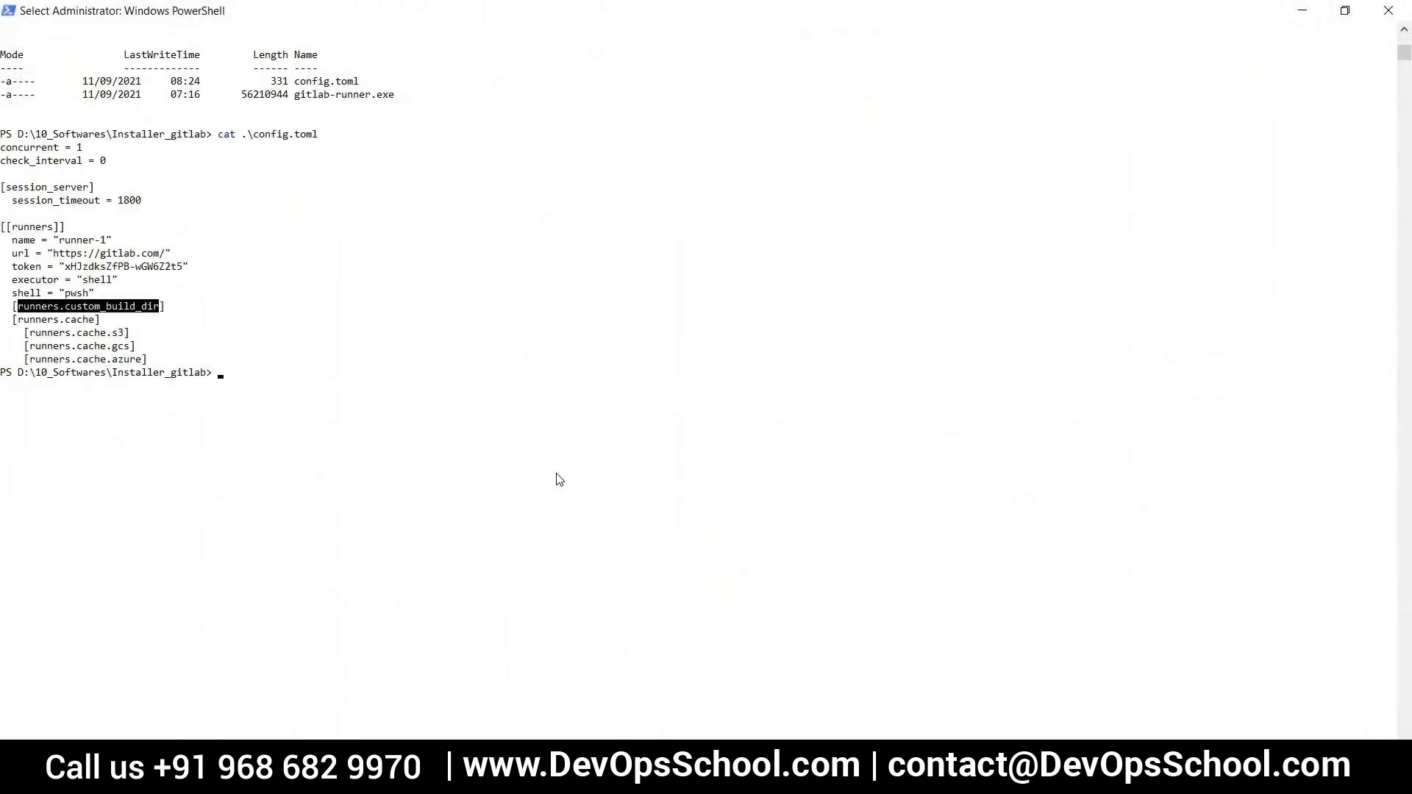
pyautogui.write('gitlab')
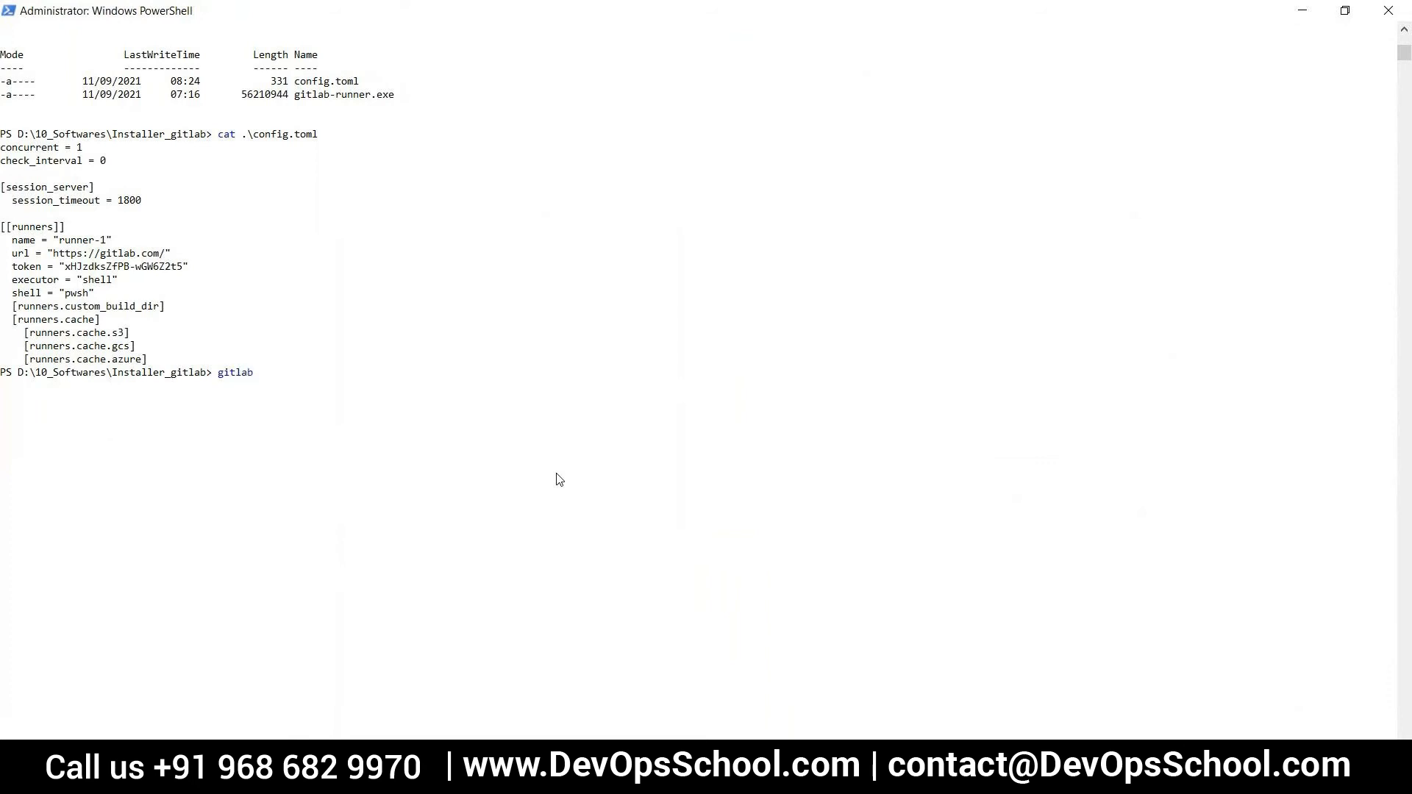
pyautogui.press('Tab')
pyautogui.write('ru')
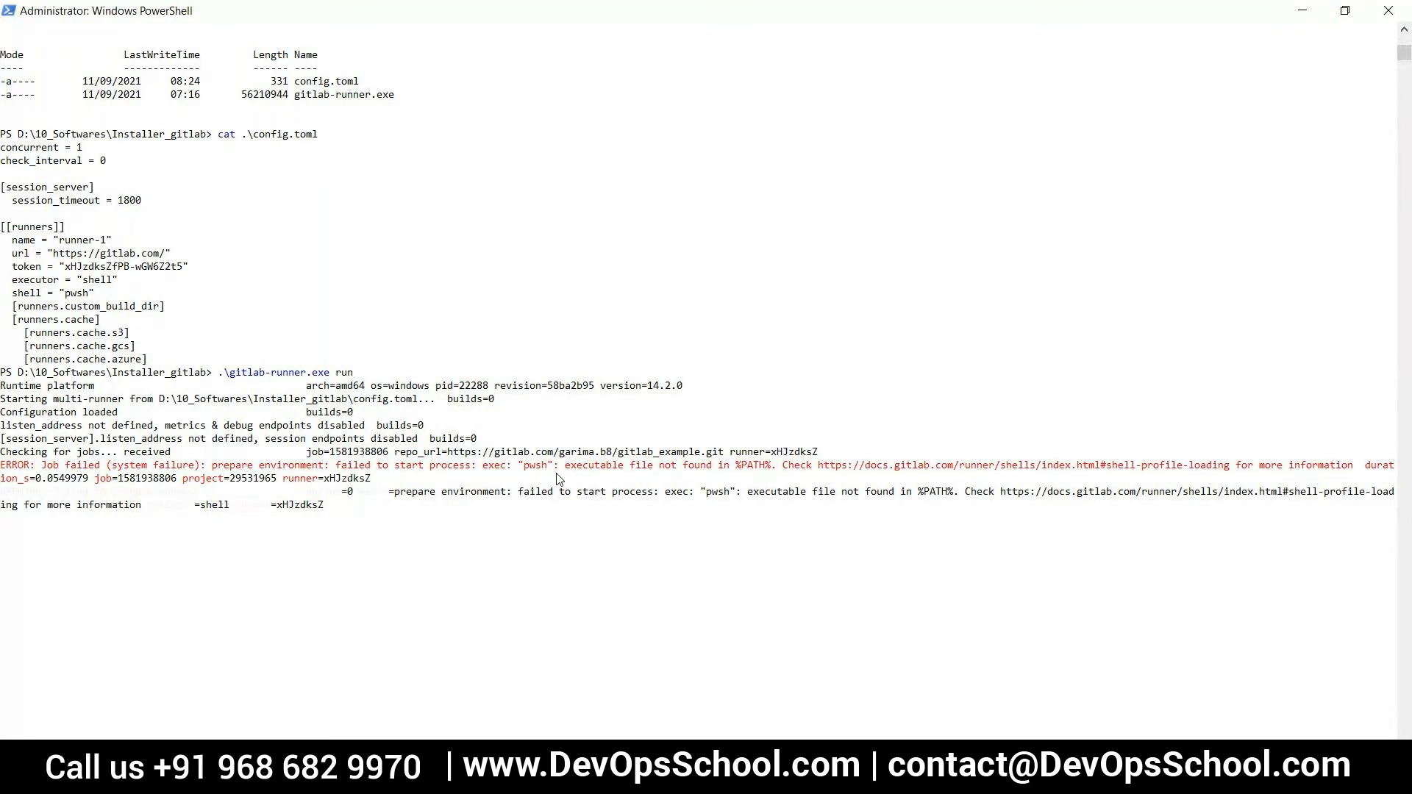
# Compare the Feature-Build-1 job log in the browser with the runner's output in PowerShell
pyautogui.hotkey('alt', 'Tab')
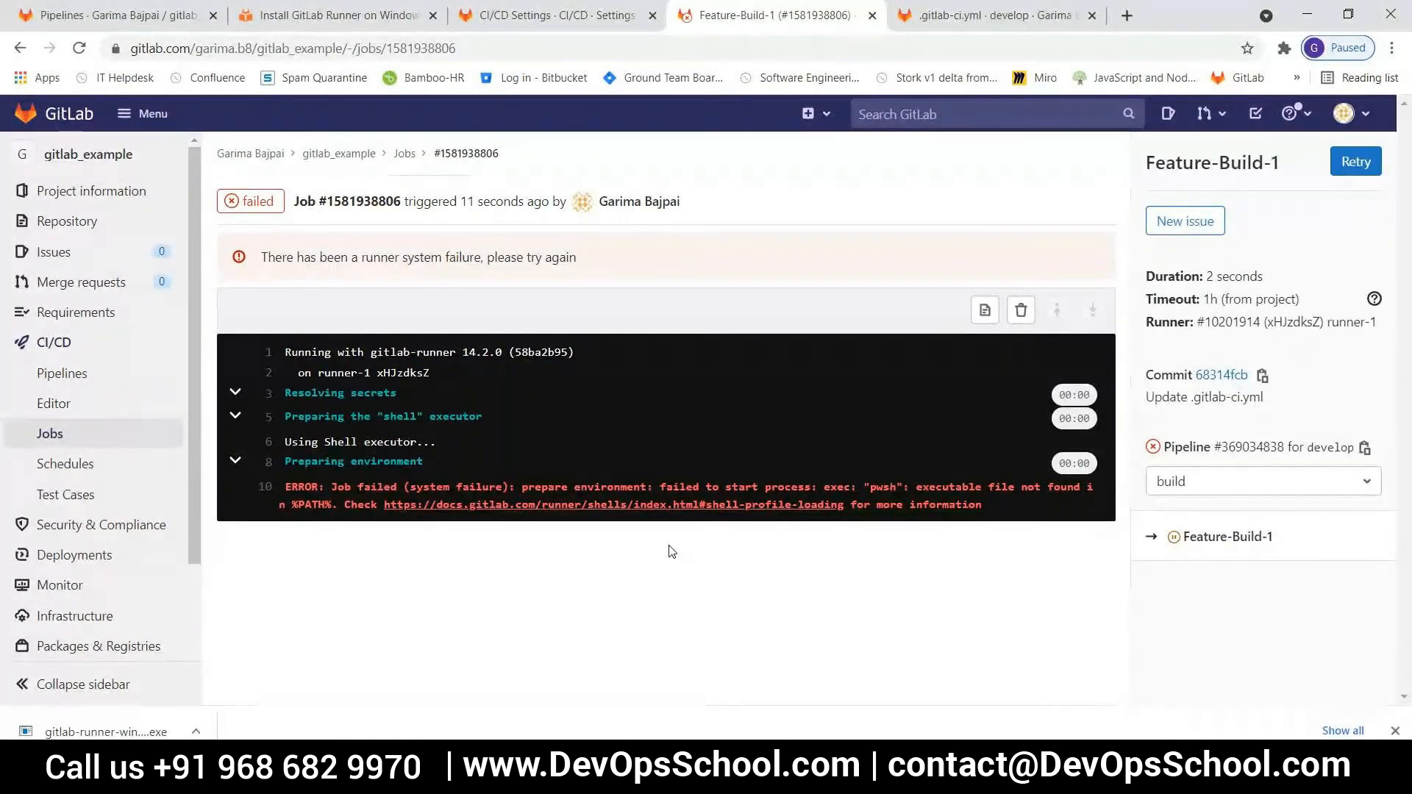
pyautogui.hotkey('alt', 'Tab')
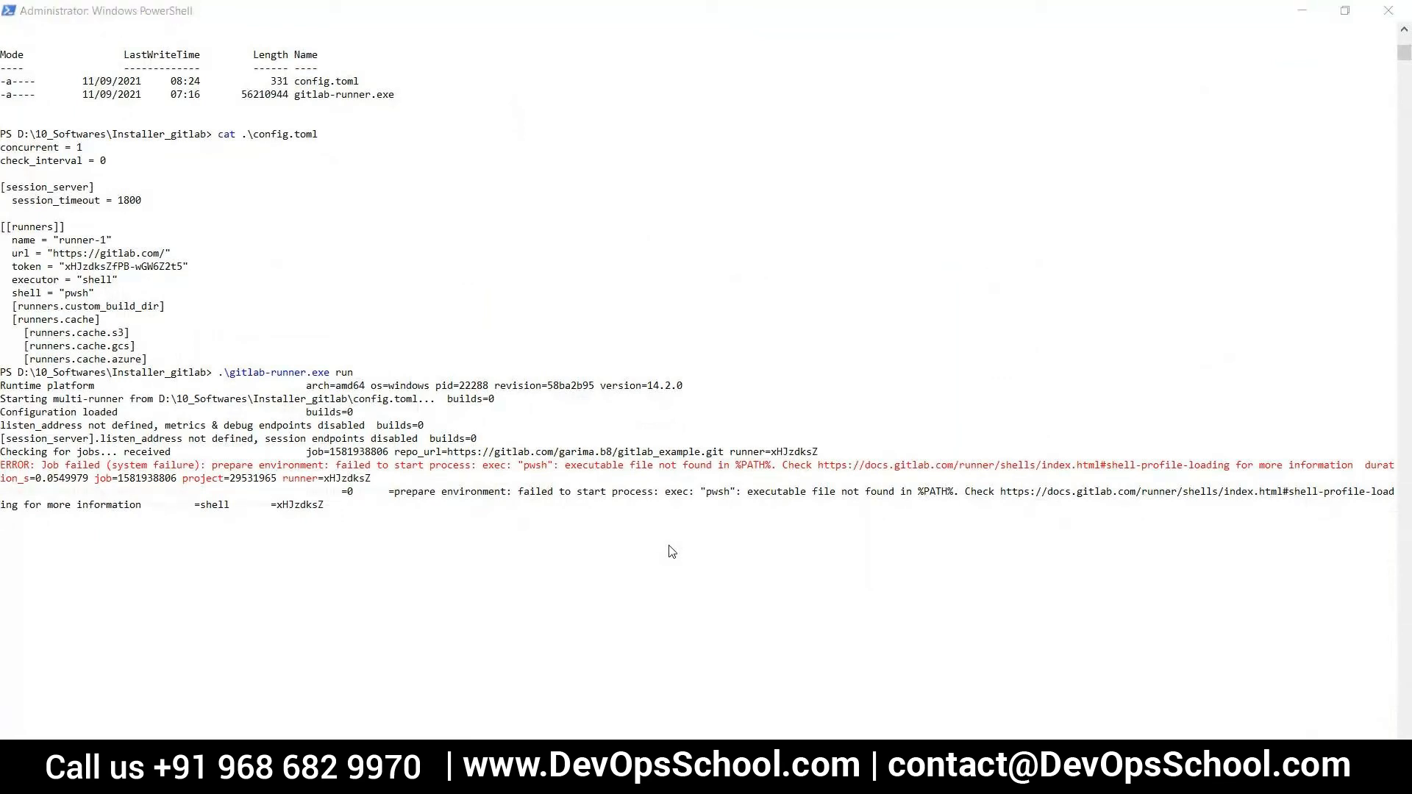
pyautogui.hotkey('alt', 'Tab')
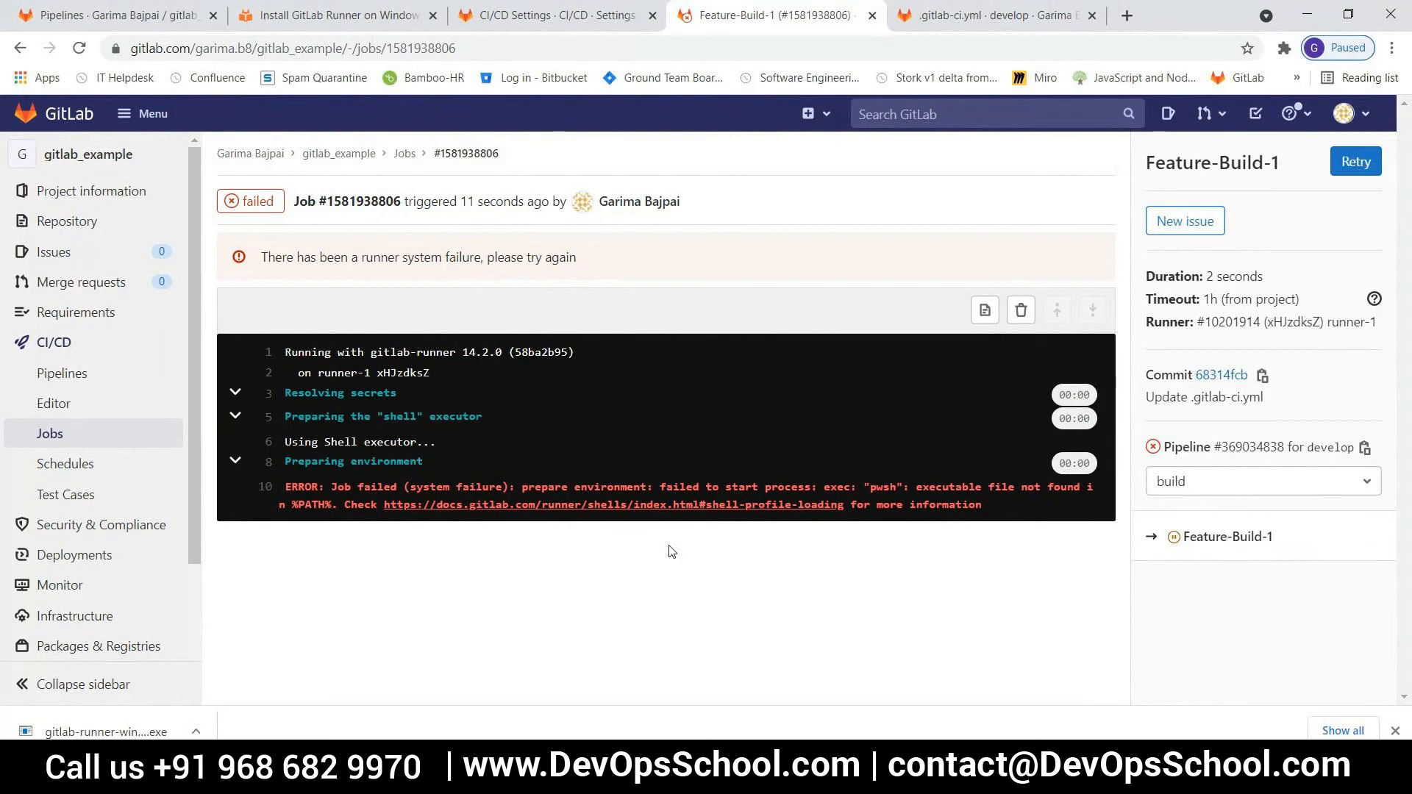
pyautogui.hotkey('alt', 'Tab')
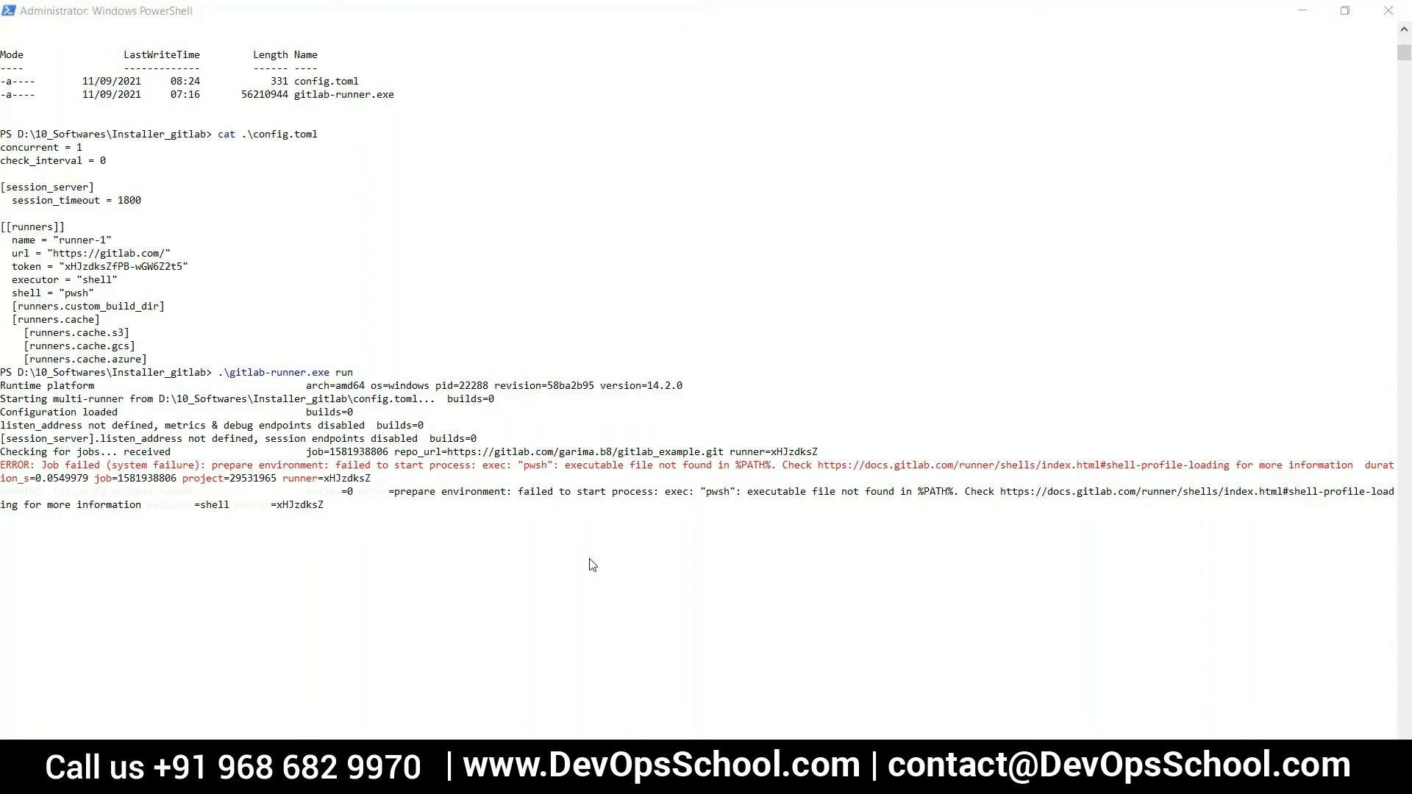
pyautogui.hotkey('alt', 'Tab')
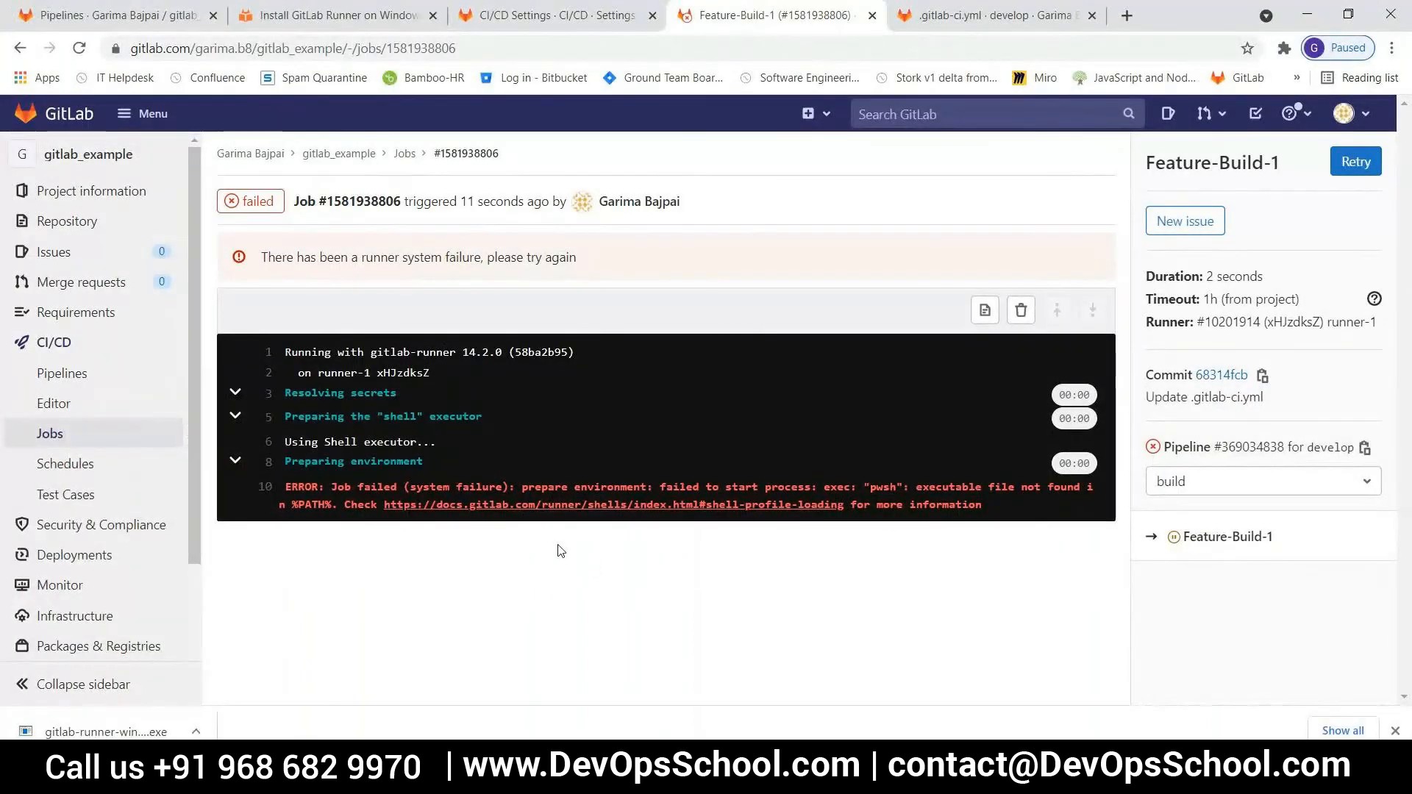
# Retry the latest develop pipeline from the pipelines list and open the log of its new Feature-Build-1 job
pyautogui.click(71, 380)
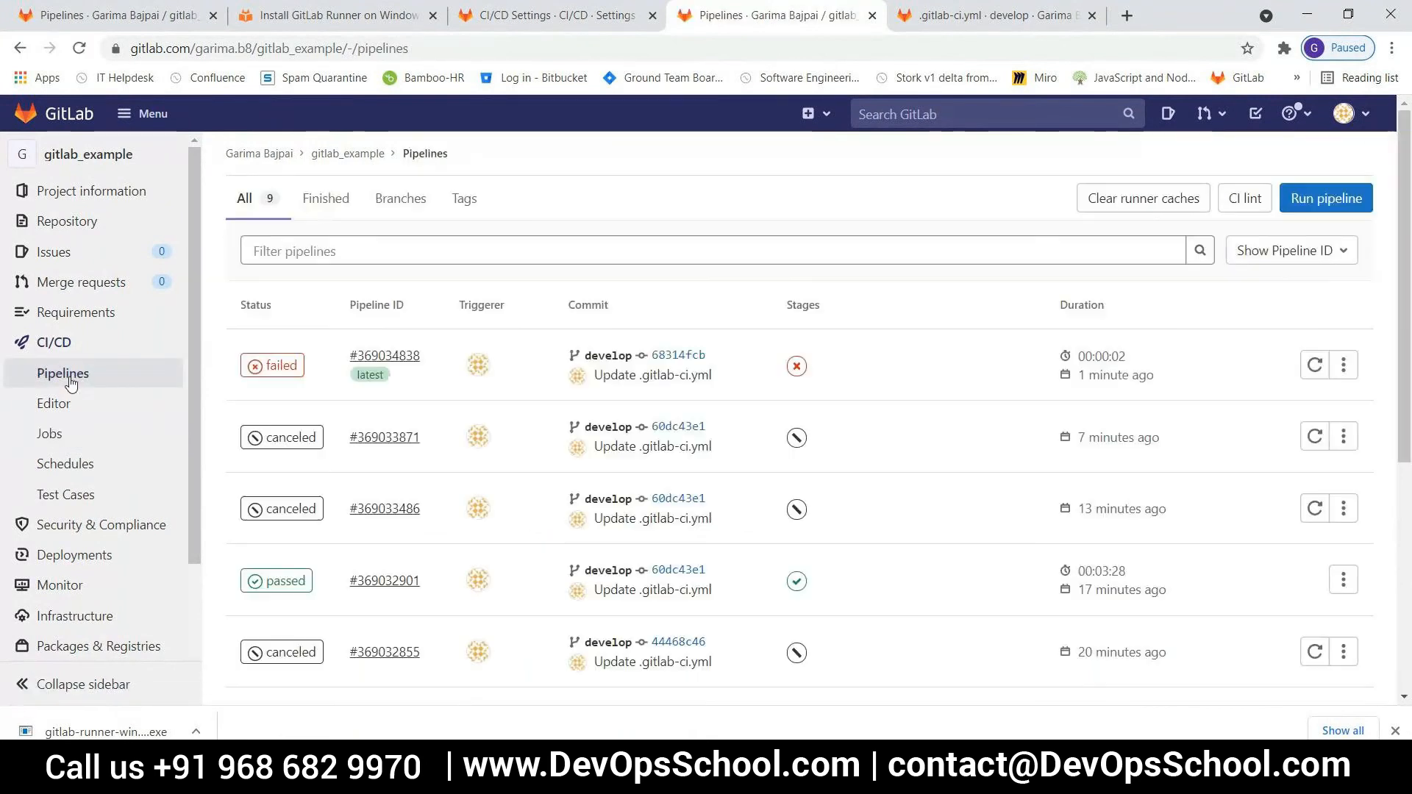
pyautogui.click(1315, 366)
pyautogui.click(1316, 367)
pyautogui.click(385, 355)
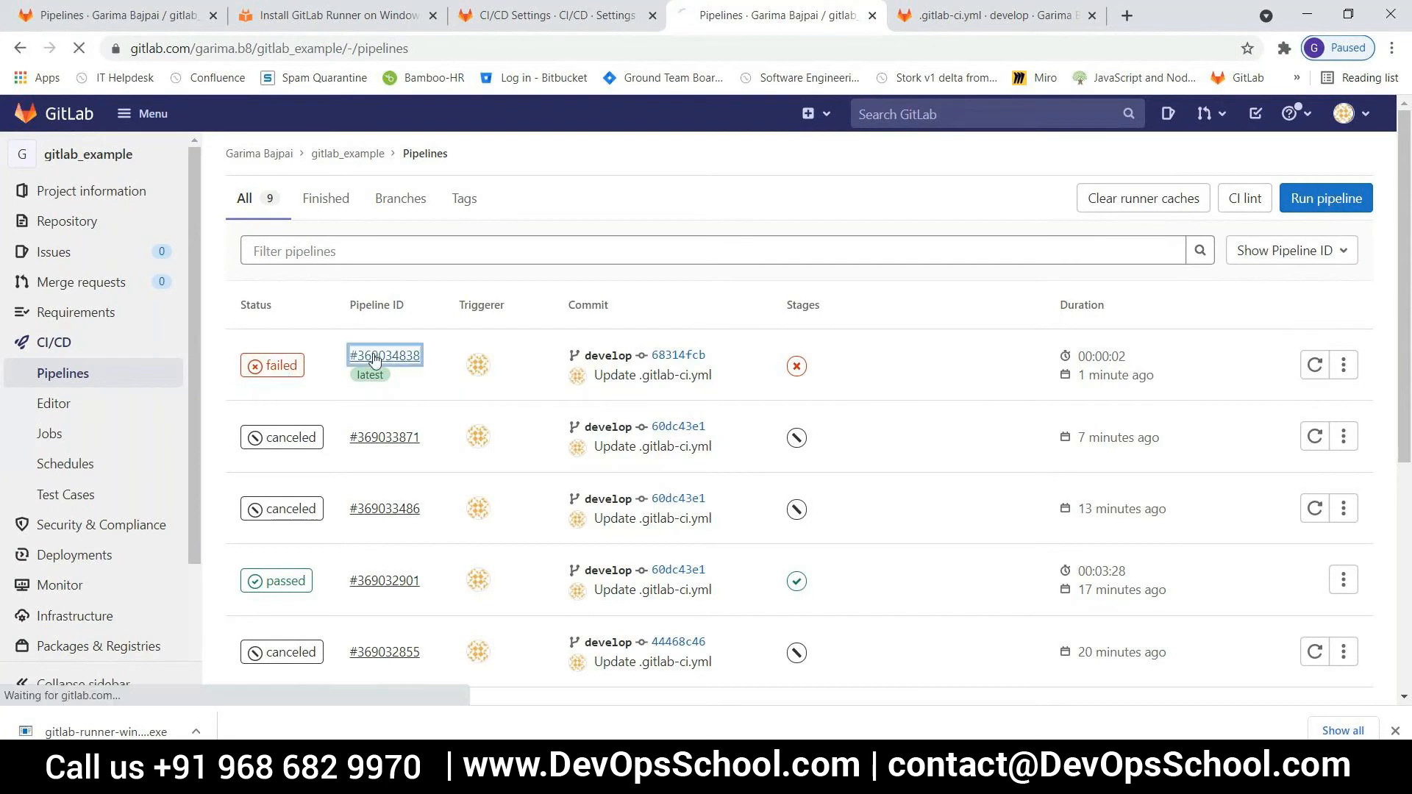
pyautogui.scroll(-3, 545, 457)
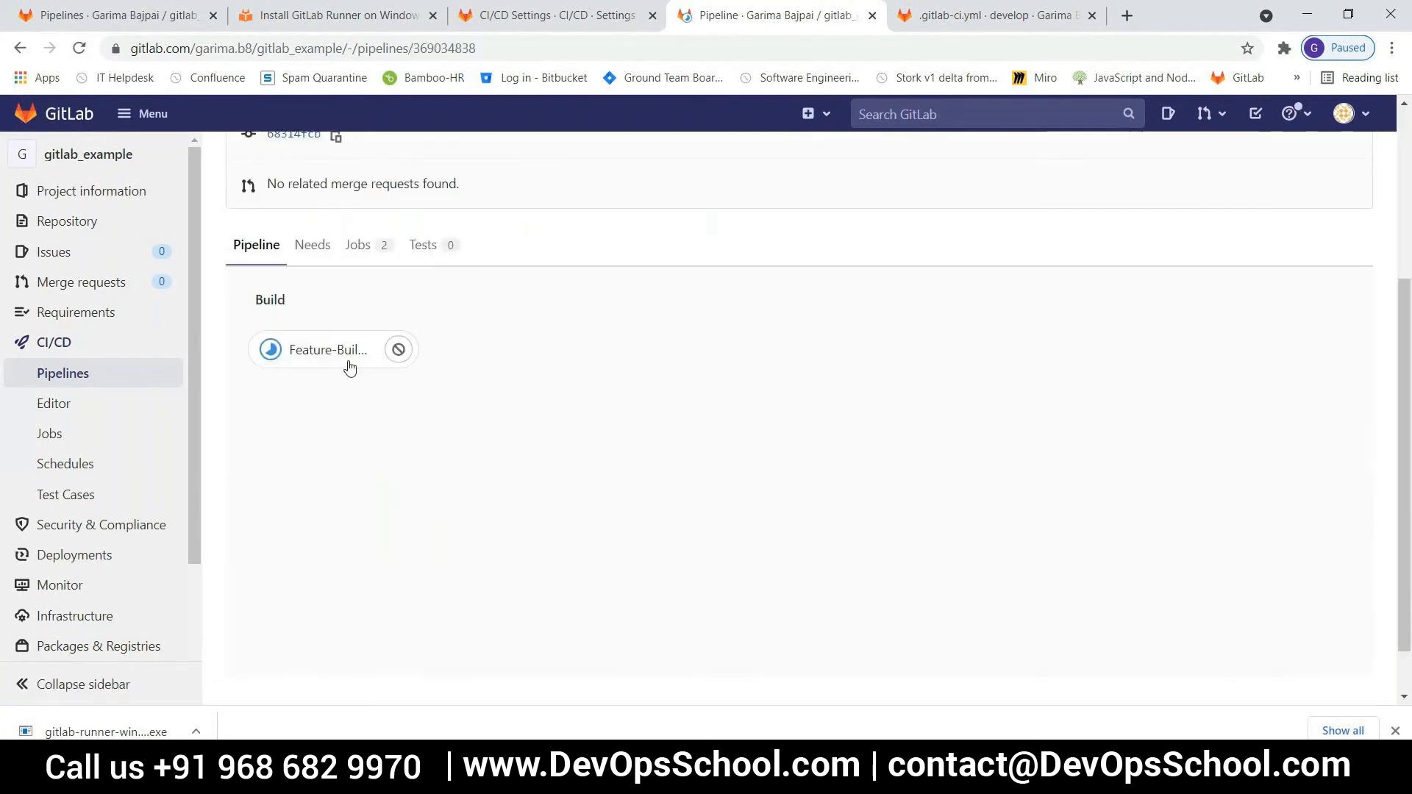
pyautogui.click(342, 360)
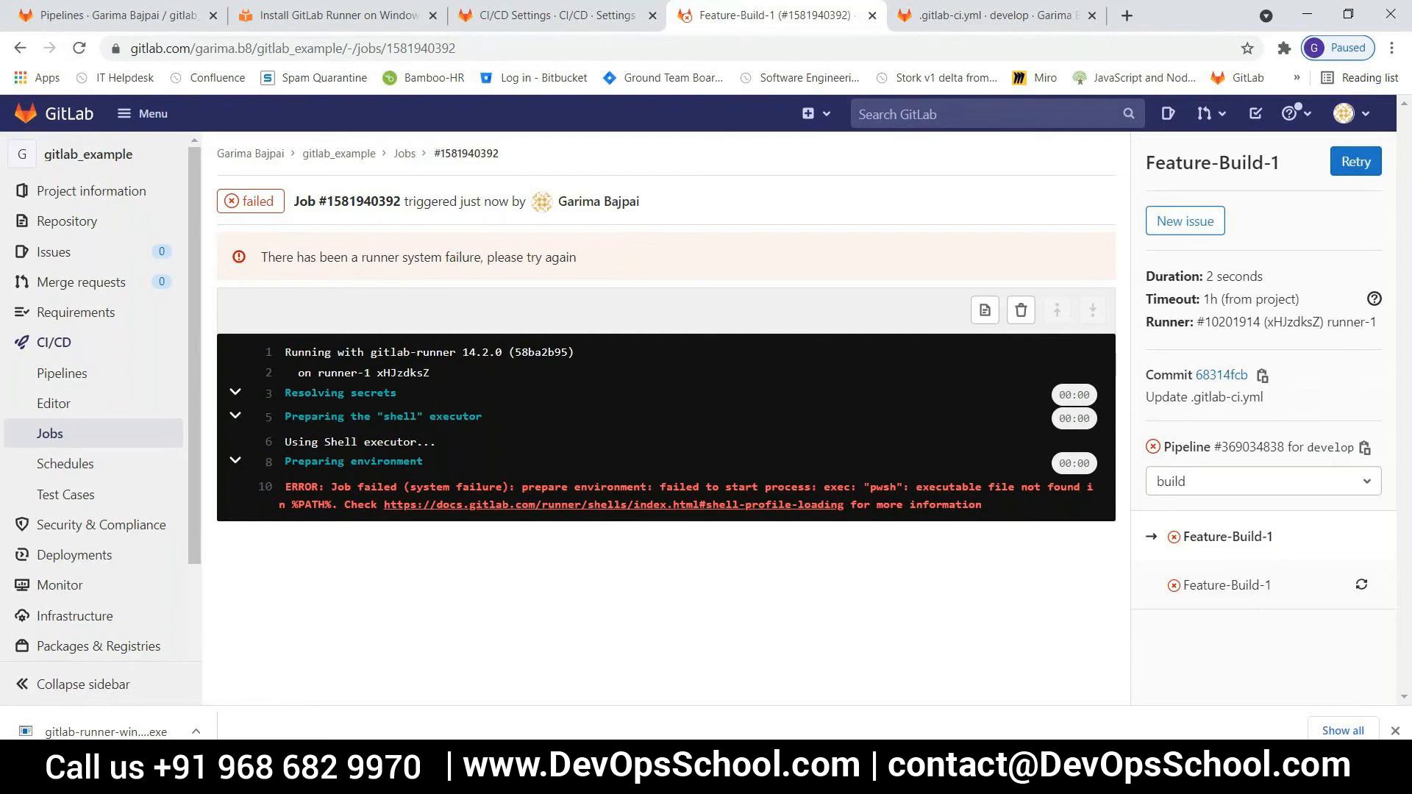
# Switch to PowerShell and stop the running gitlab-runner process
pyautogui.hotkey('alt', 'Tab')
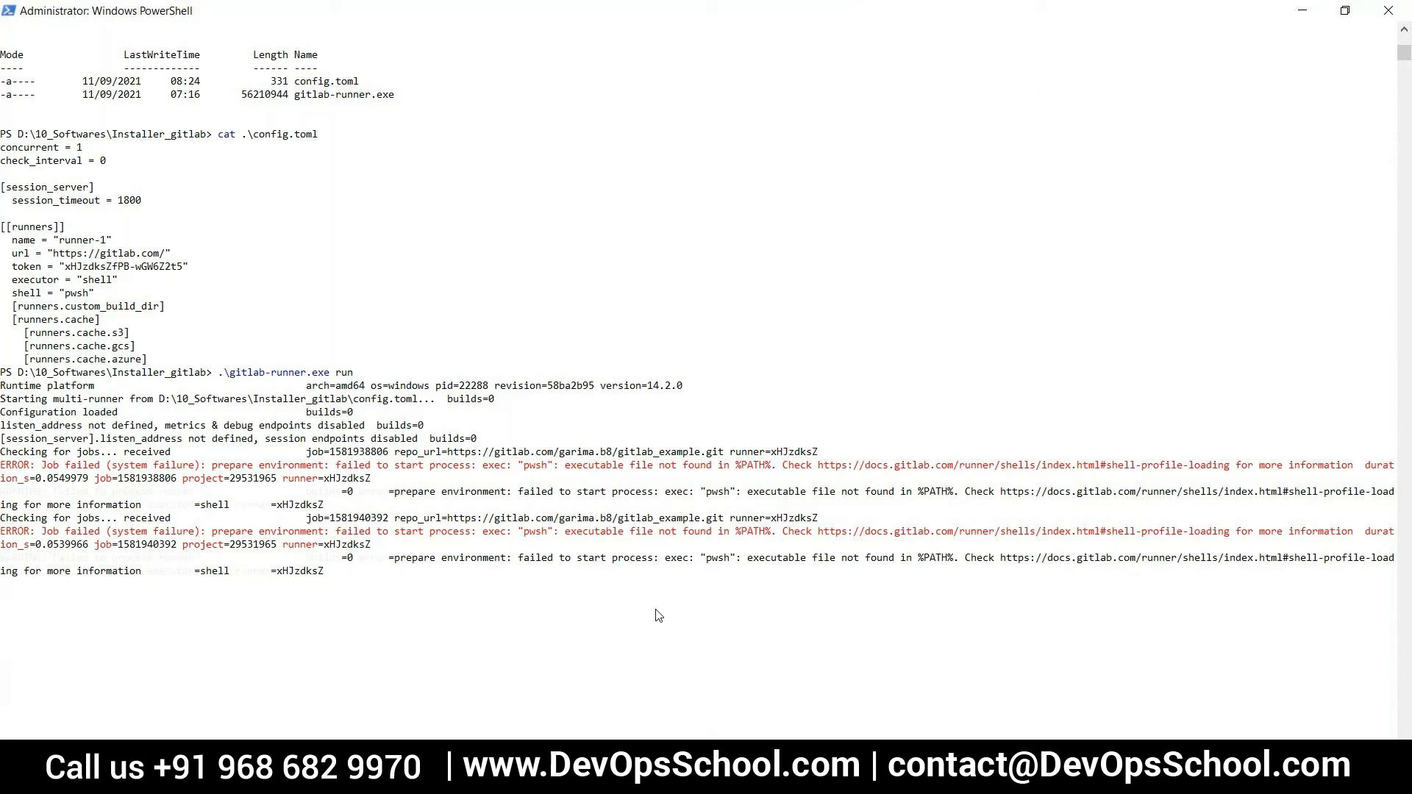
pyautogui.hotkey('ctrl', 'c')
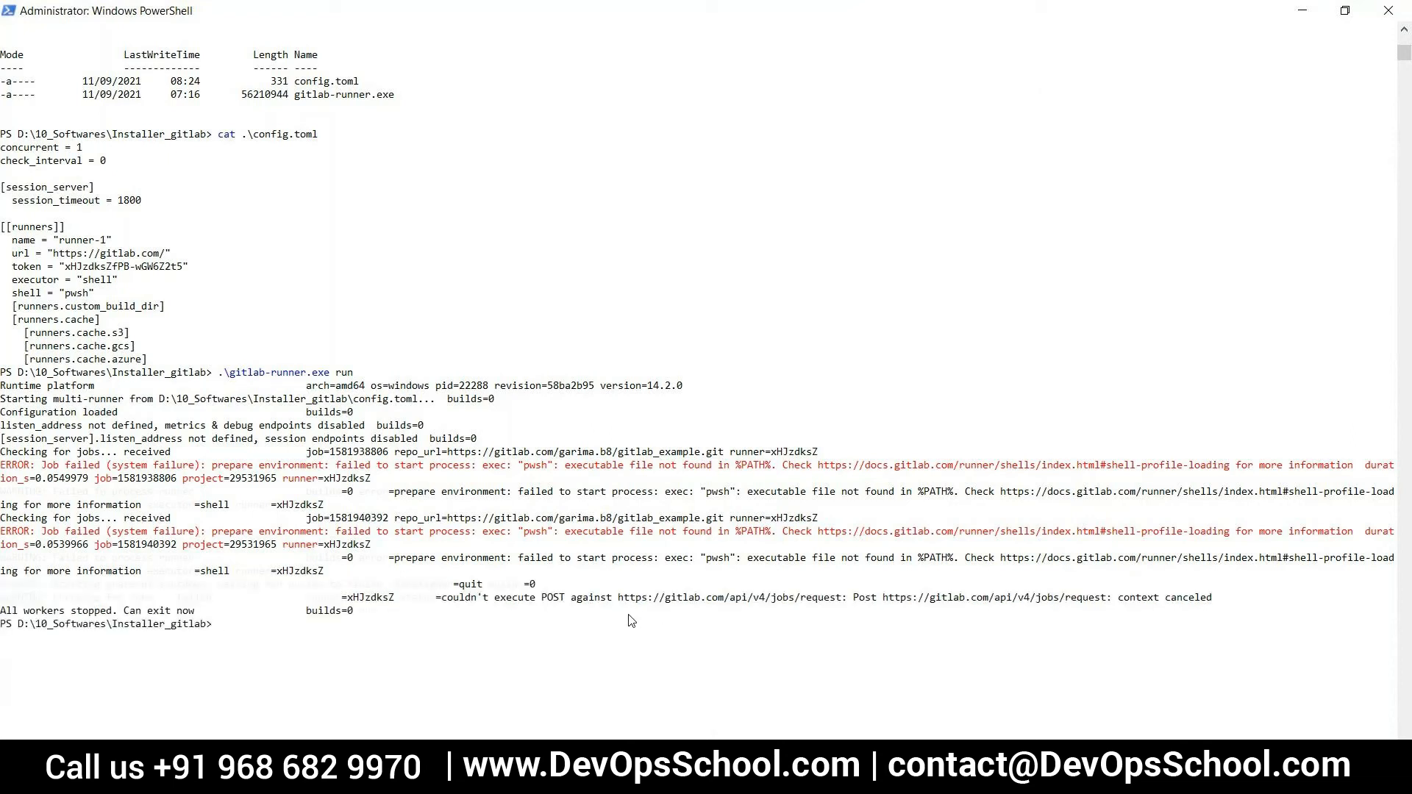
# Retry the failed Feature-Build-1 job from its page in the browser and return to the PowerShell prompt
pyautogui.hotkey('alt', 'Tab')
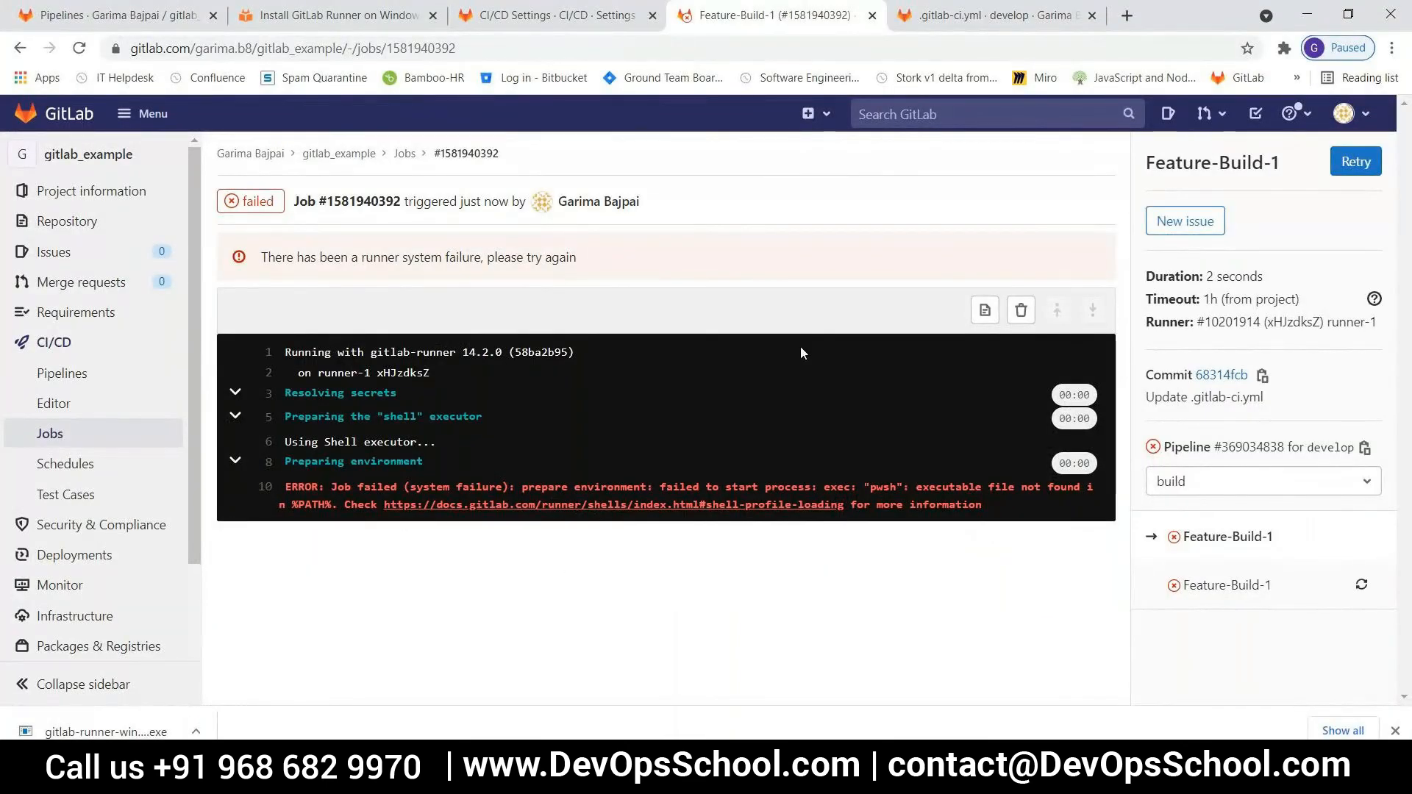
pyautogui.click(1346, 163)
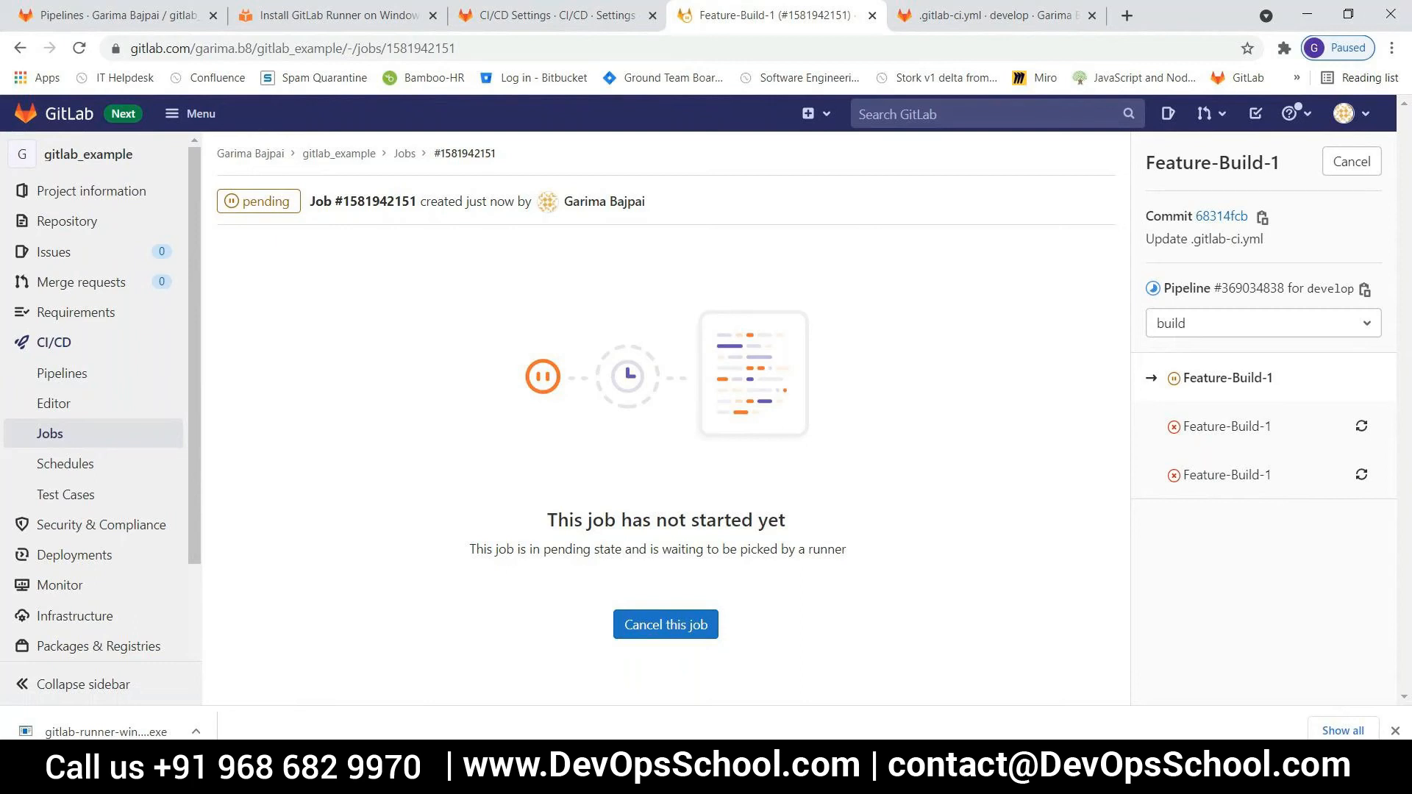
pyautogui.click(680, 776)
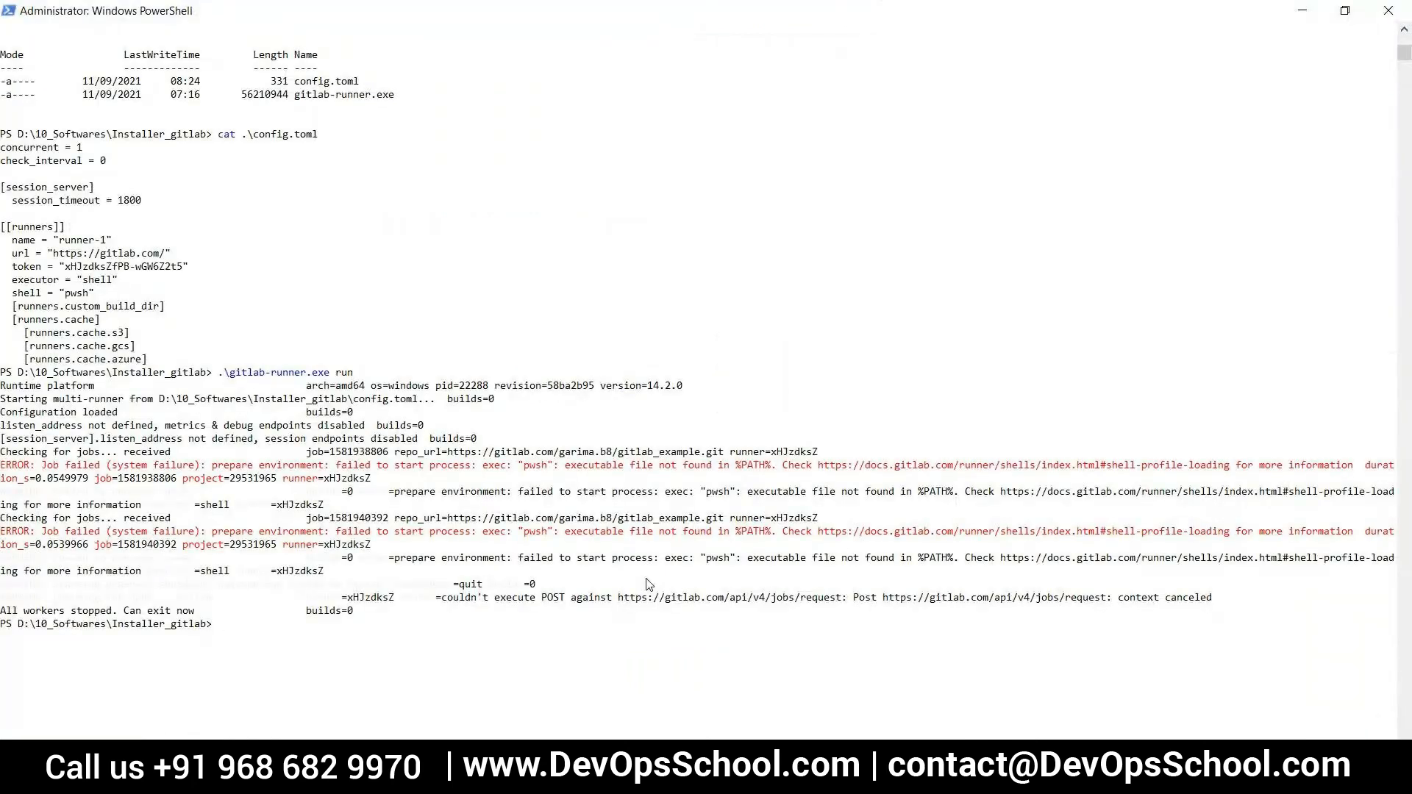
pyautogui.scroll(-3, 648, 584)
pyautogui.scroll(-1, 649, 584)
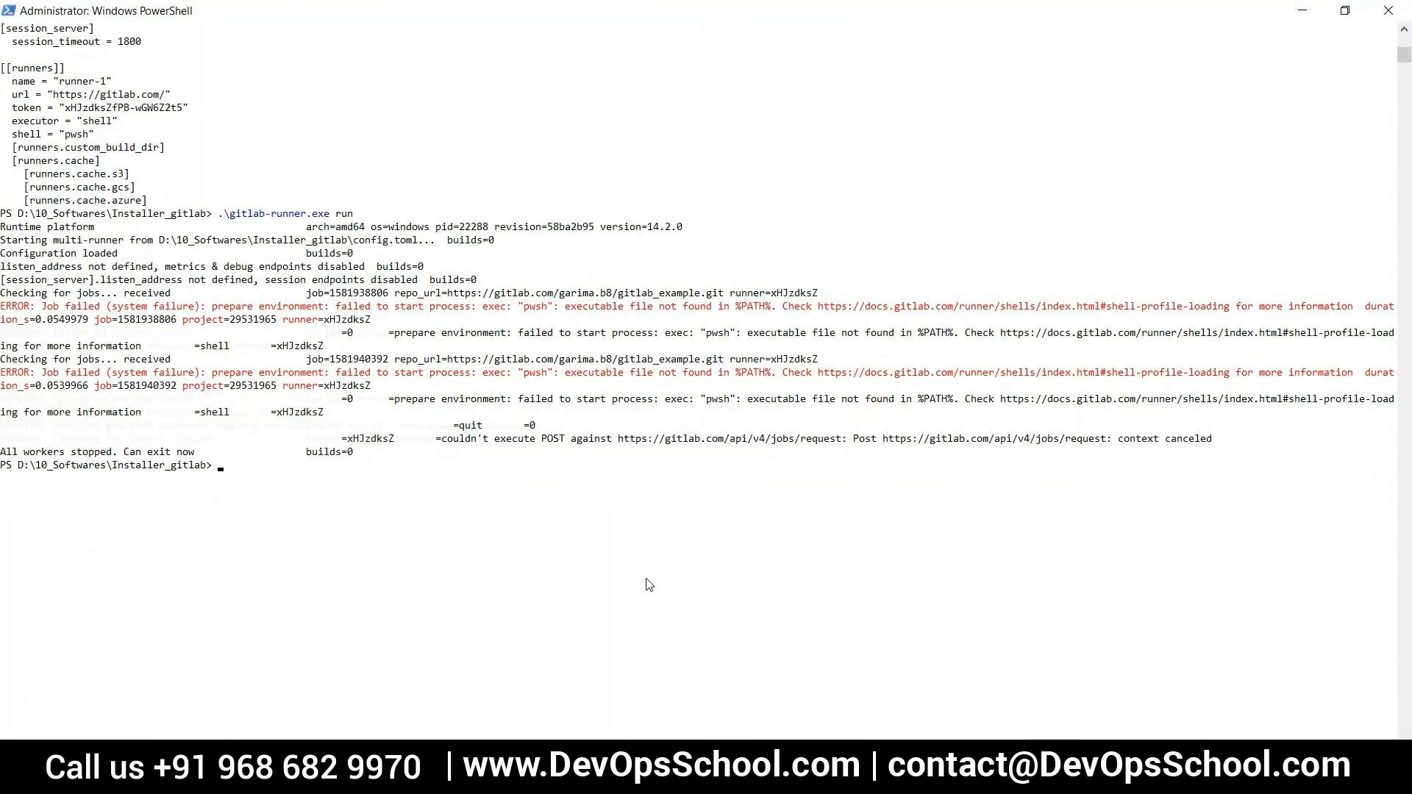
# Try to start the runner in the background with nohup .\gitlab-runner.exe run &
pyautogui.write('nohup')
pyautogui.write(' gt')
pyautogui.write('itlab')
pyautogui.write('-')
pyautogui.press('Tab')
pyautogui.write('run &')
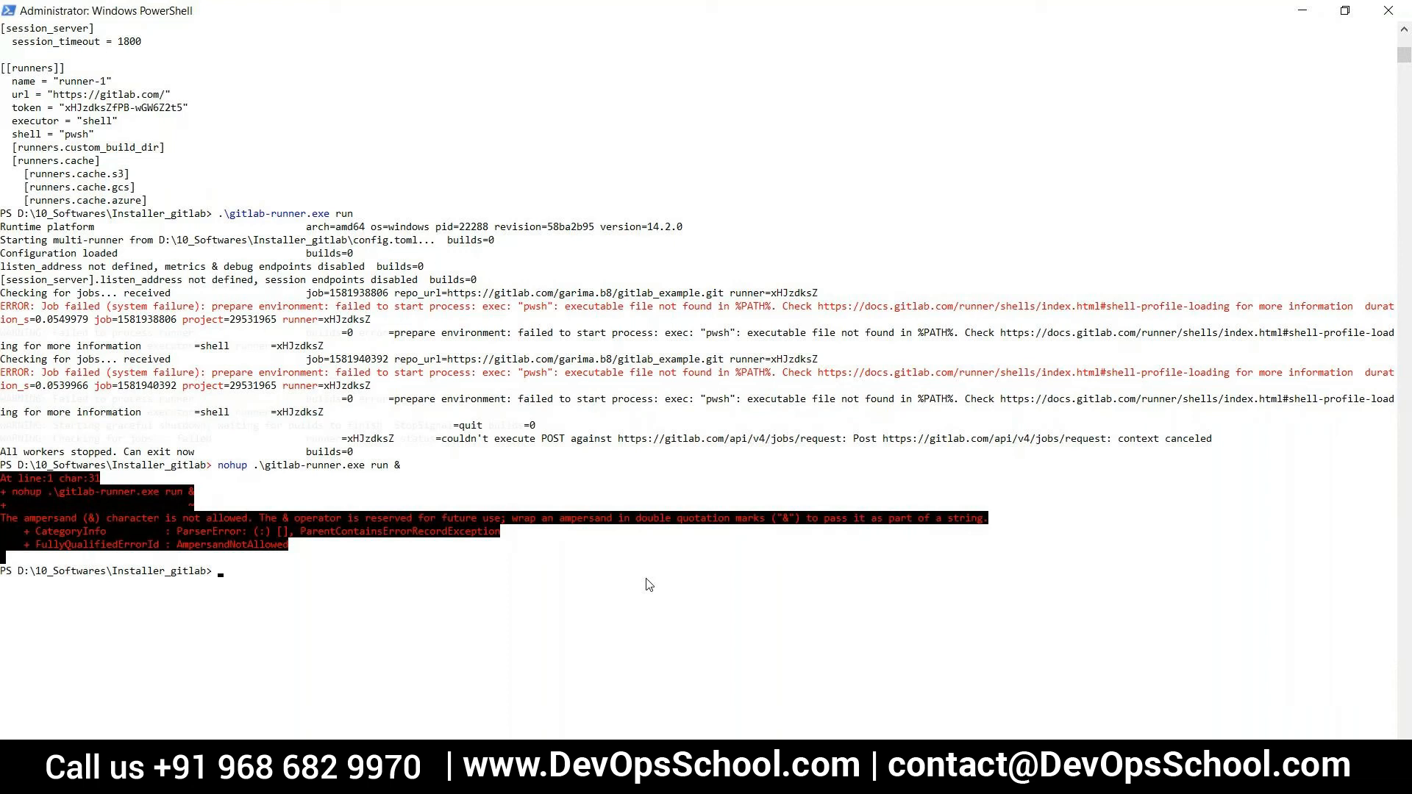
# Try the background start without the run argument, using nohup .\gitlab-runner.exe &
pyautogui.press('Up')
pyautogui.press('BackSpace')
pyautogui.press('BackSpace')
pyautogui.press('BackSpace')
pyautogui.press('BackSpace')
pyautogui.write('&')
pyautogui.press('Return')
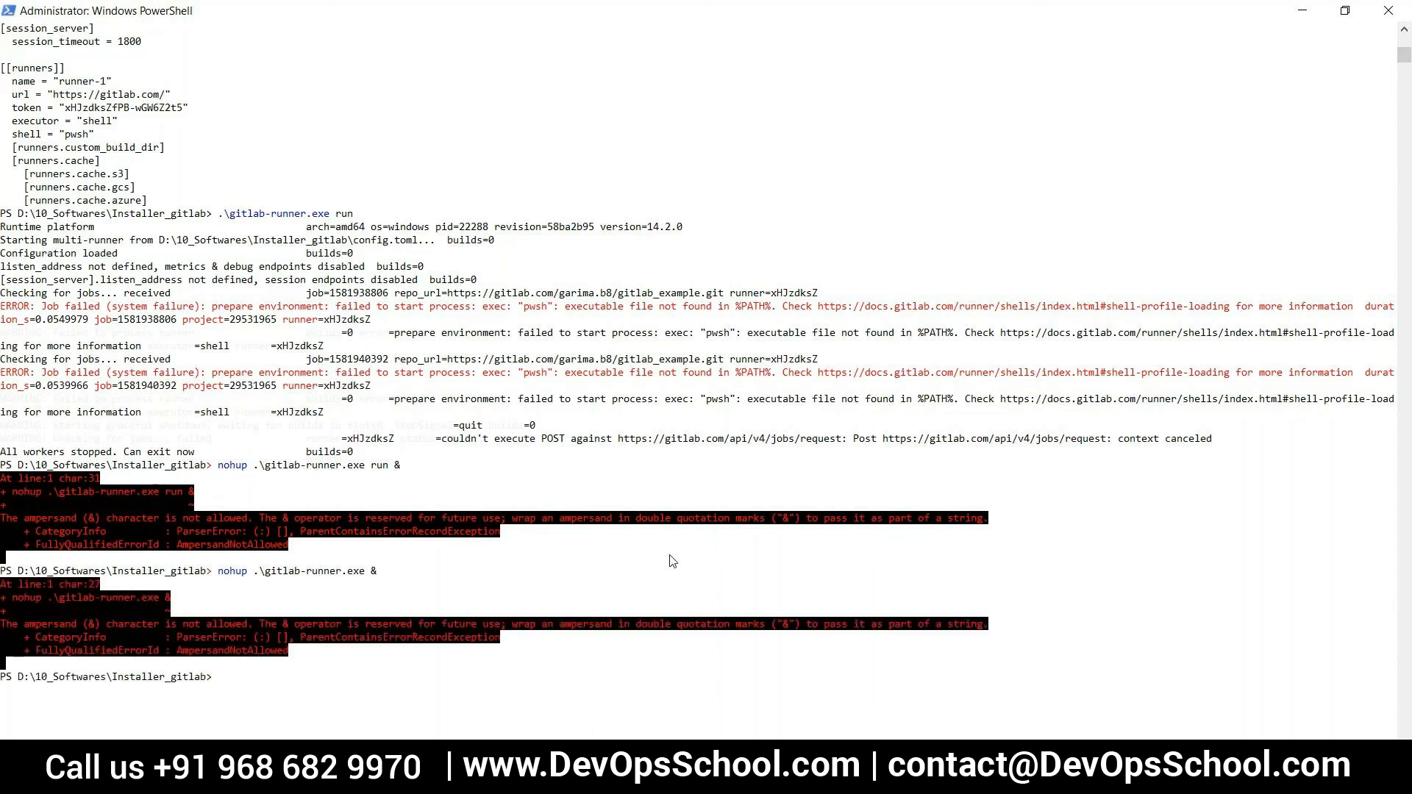
# Put the run argument back before the ampersand and try nohup .\gitlab-runner.exe run & again
pyautogui.scroll(-1, 558, 529)
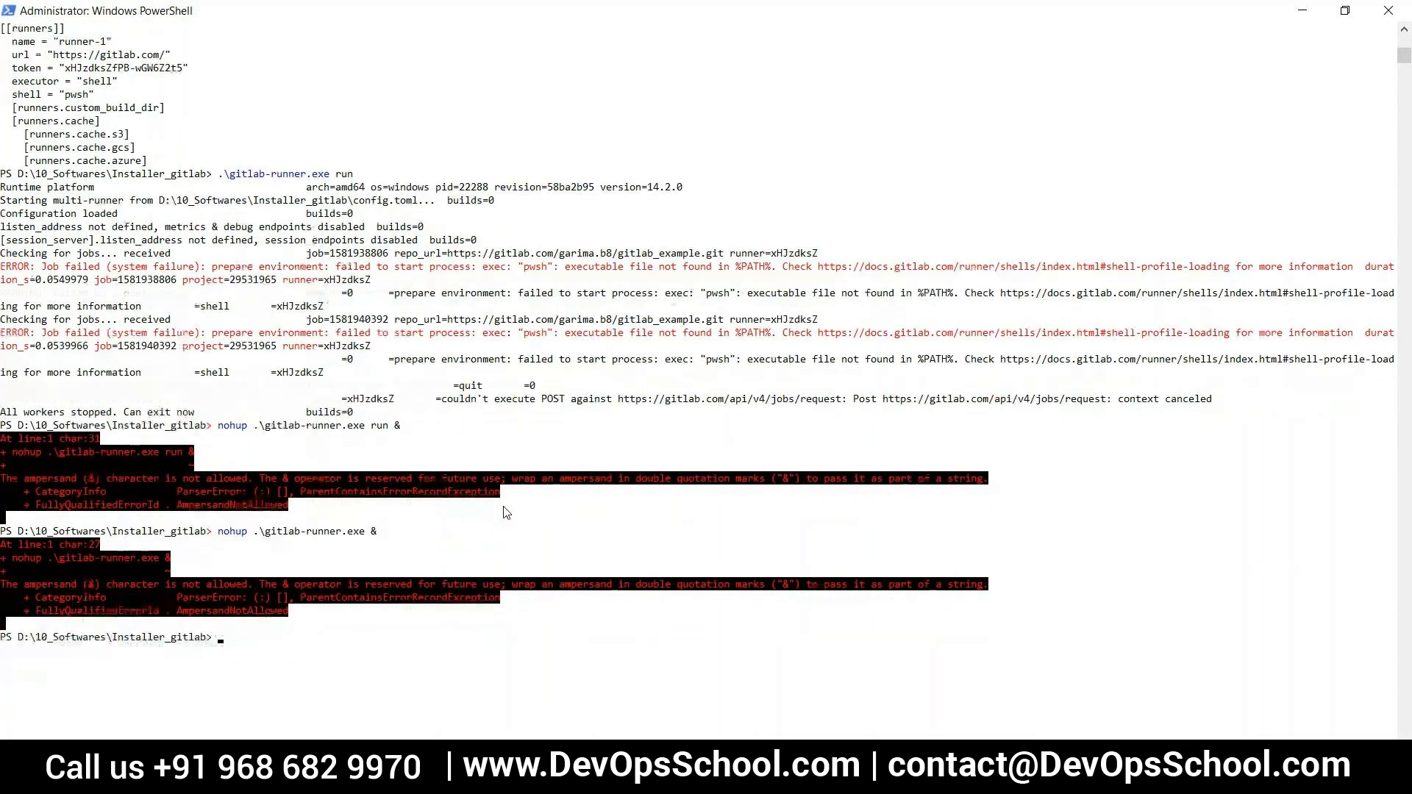
pyautogui.scroll(-2, 506, 512)
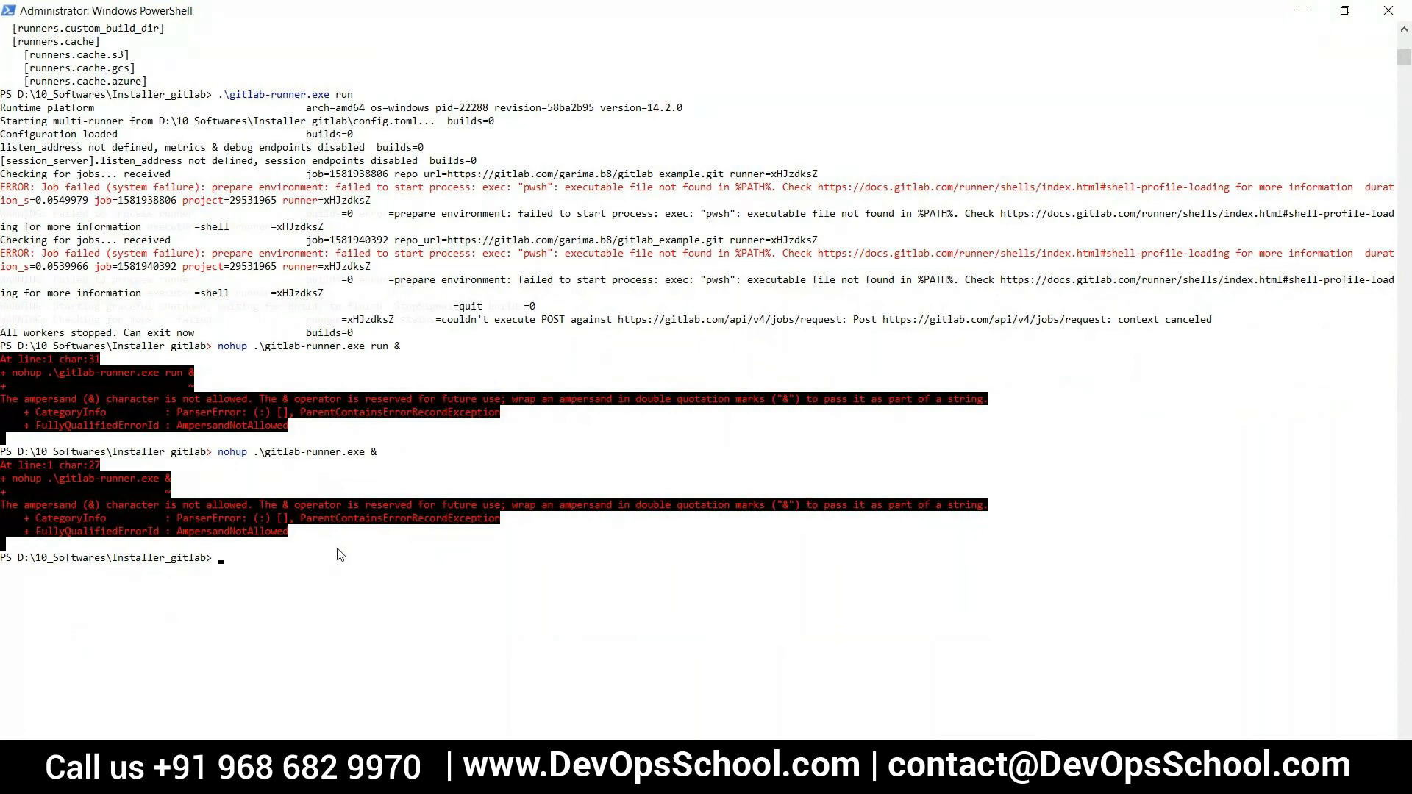
pyautogui.press('Up')
pyautogui.write('run')
pyautogui.press('Return')
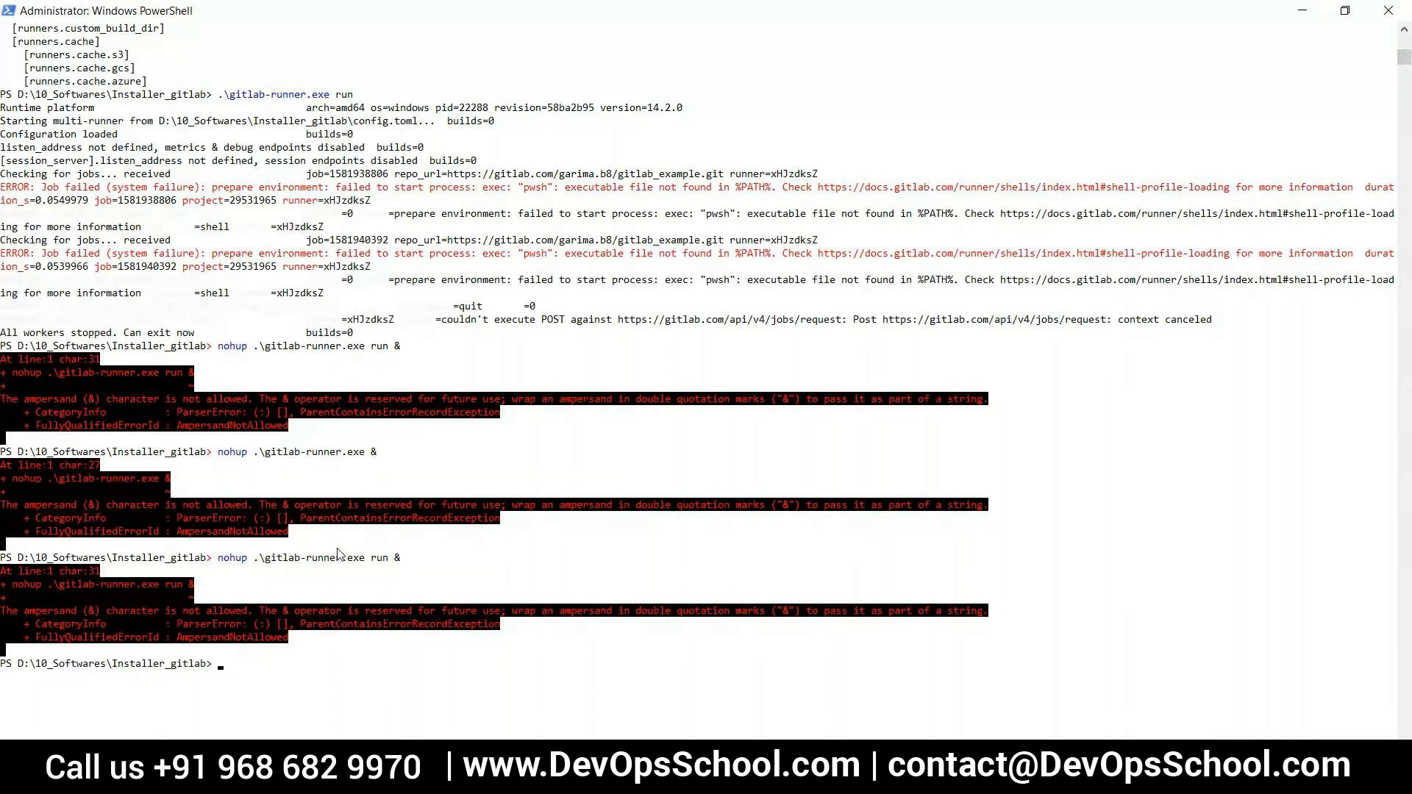
# Try the background start with the executable's full path: nohup D:\10_Softwares\Installer_gitlab\gitlab-runner.exe run &
pyautogui.write('nohup')
pyautogui.moveTo(19, 559); pyautogui.dragTo(206, 559)
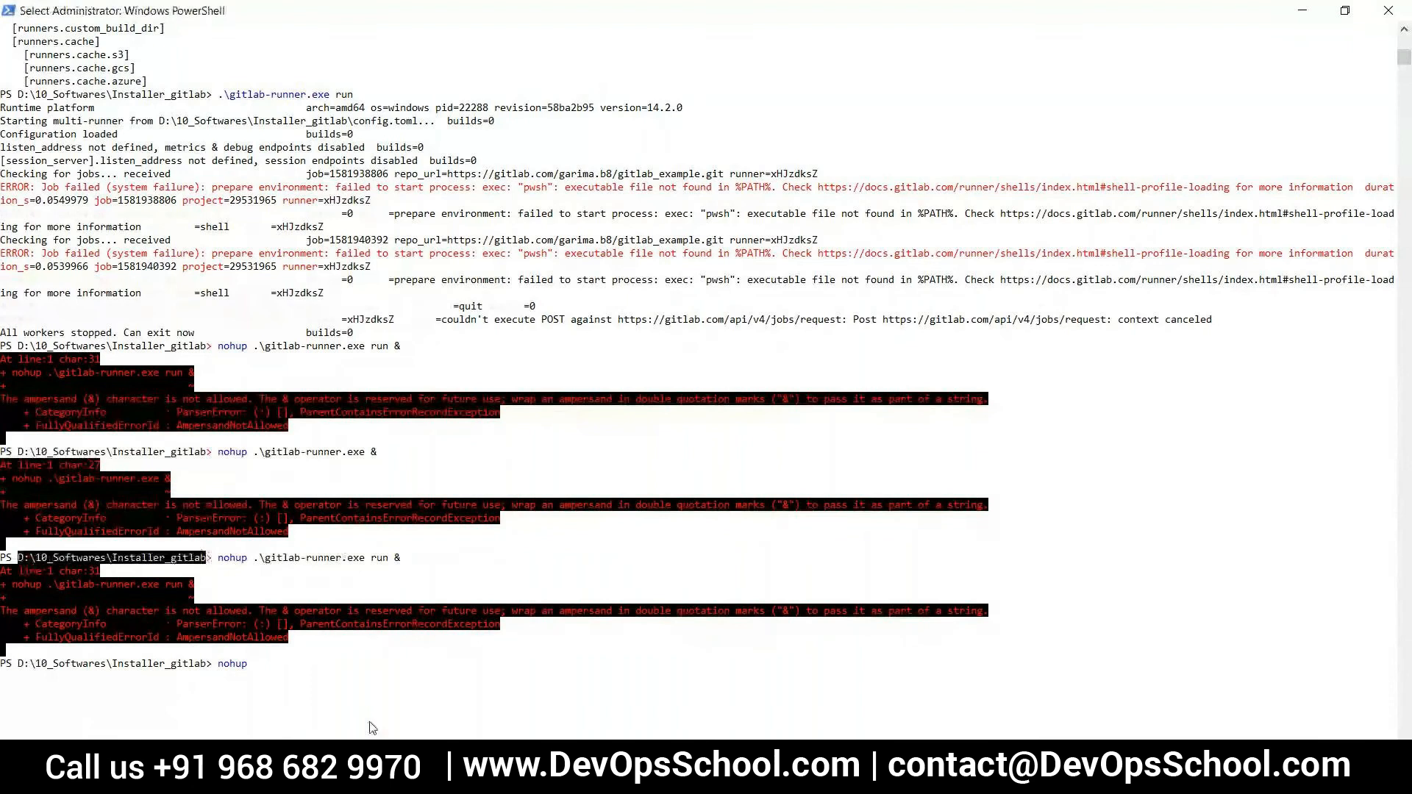
pyautogui.rightClick(345, 681)
pyautogui.rightClick(347, 675)
pyautogui.write('\\git')
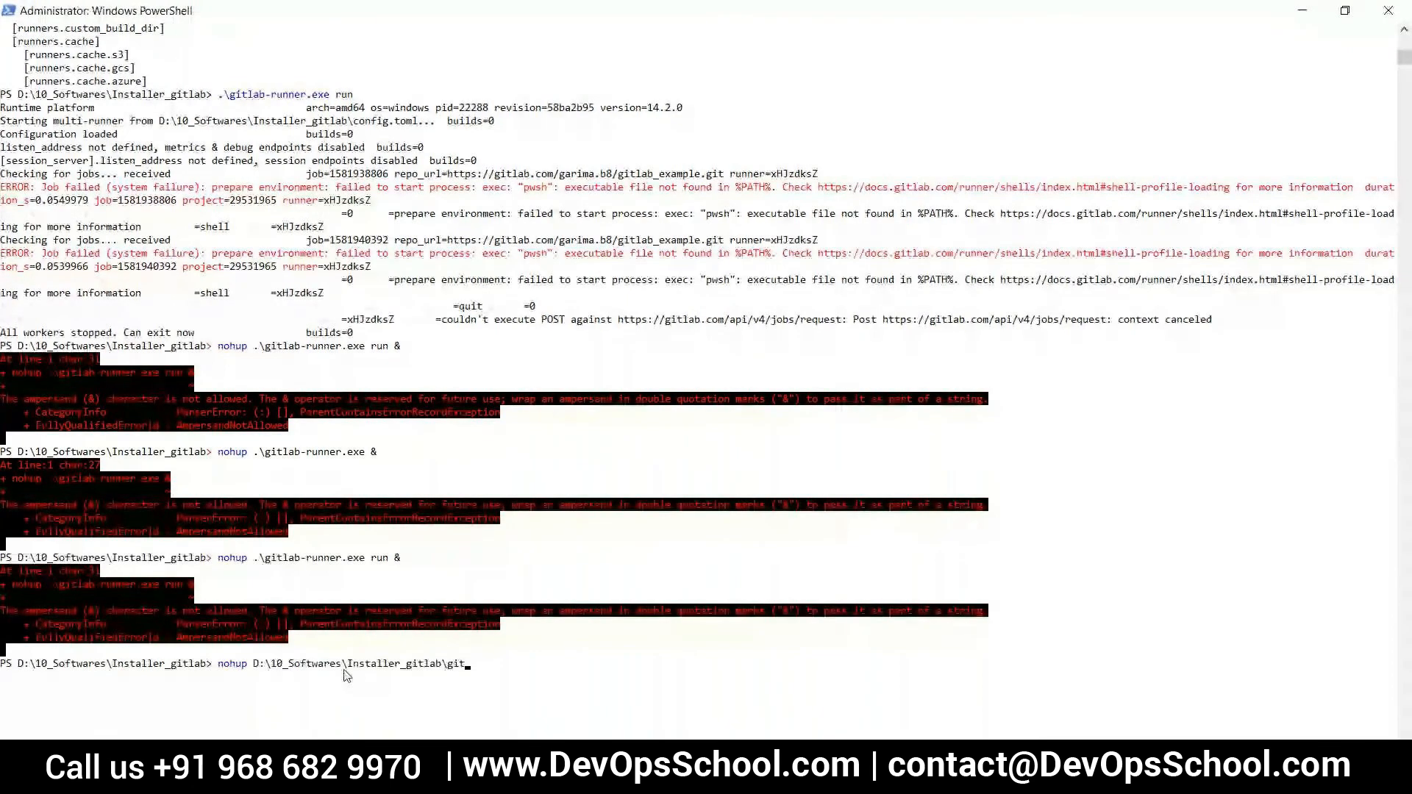
pyautogui.write('l')
pyautogui.press('Tab')
pyautogui.write('run &')
pyautogui.press('Return')
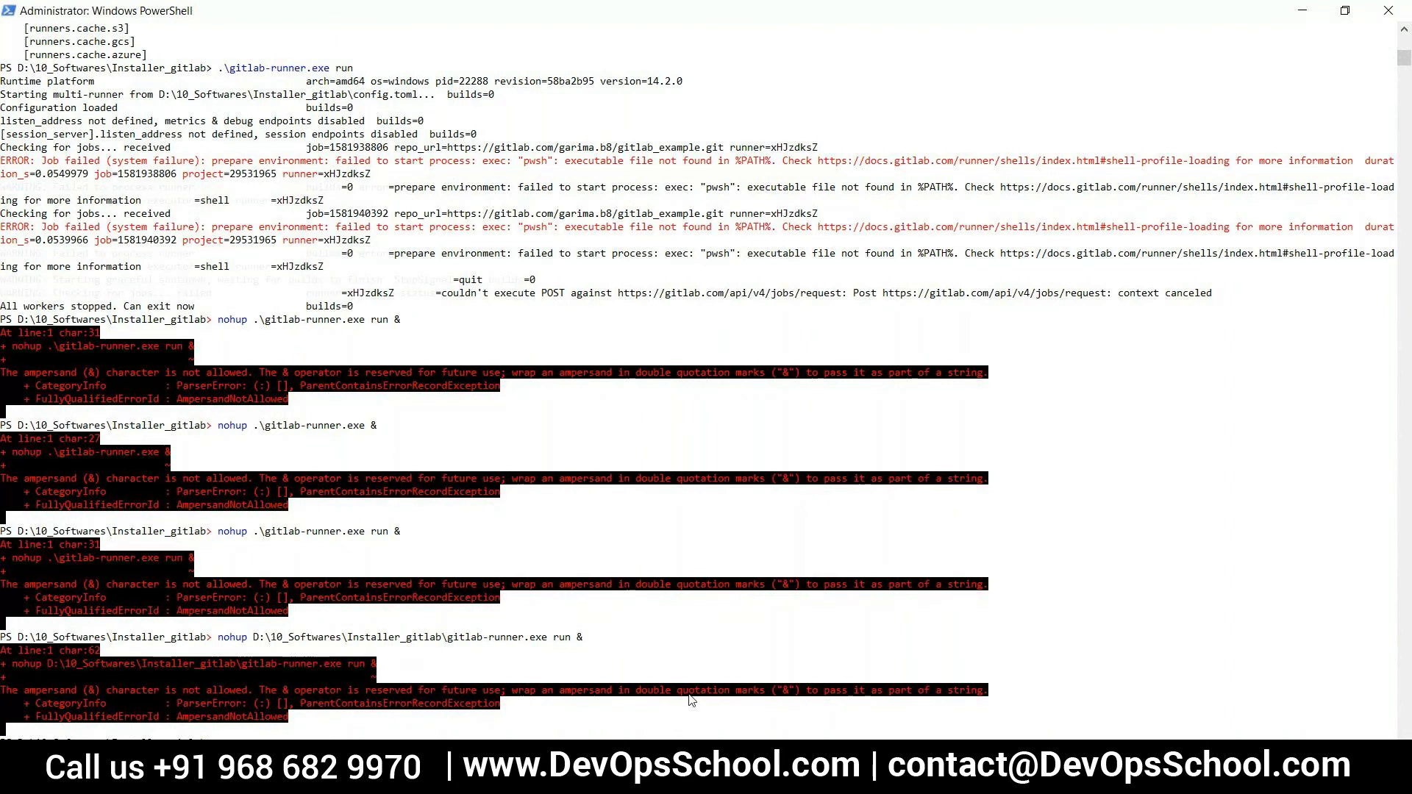
# Try to start the runner in the background without nohup, using .\gitlab-runner.exe run &
pyautogui.scroll(-2, 691, 701)
pyautogui.scroll(-2, 691, 701)
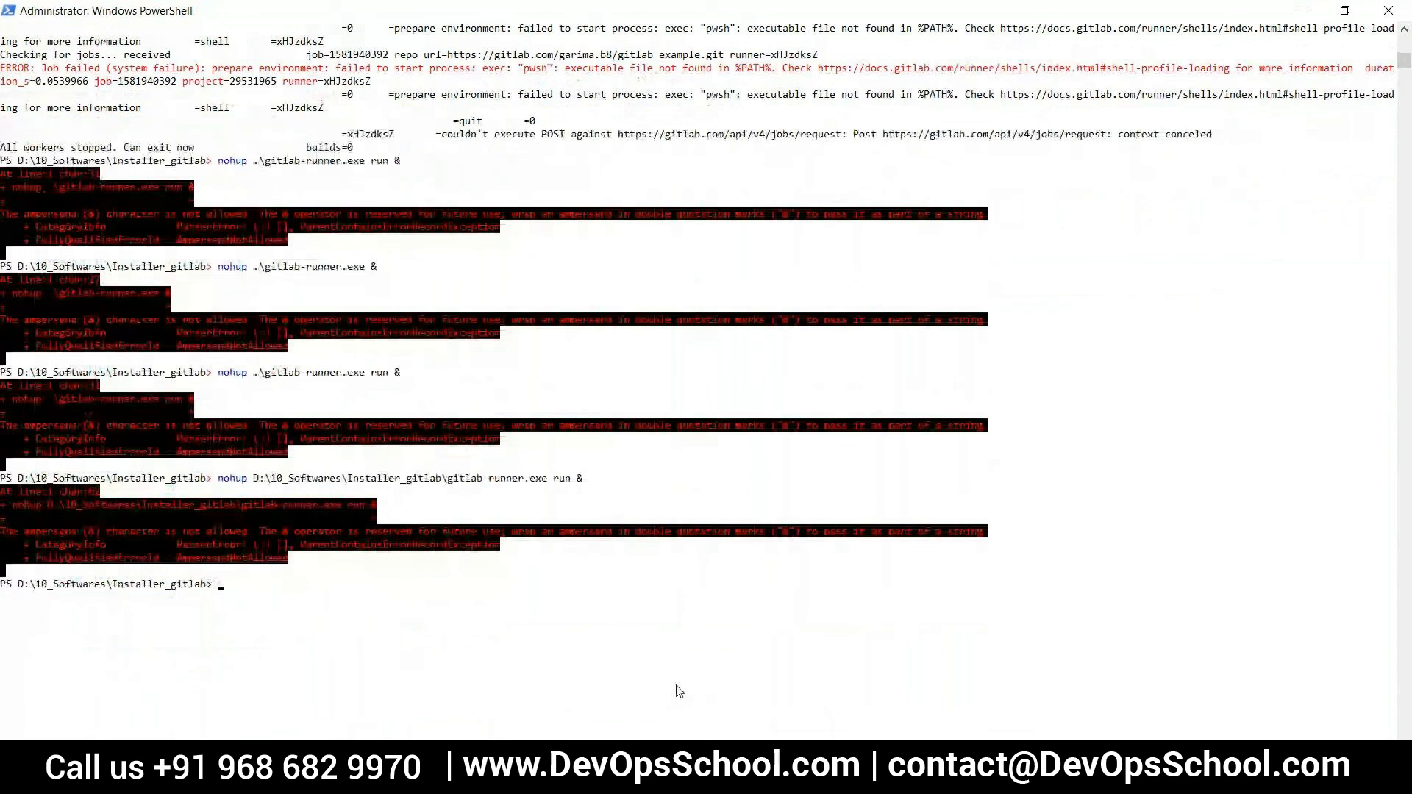
pyautogui.press('Up')
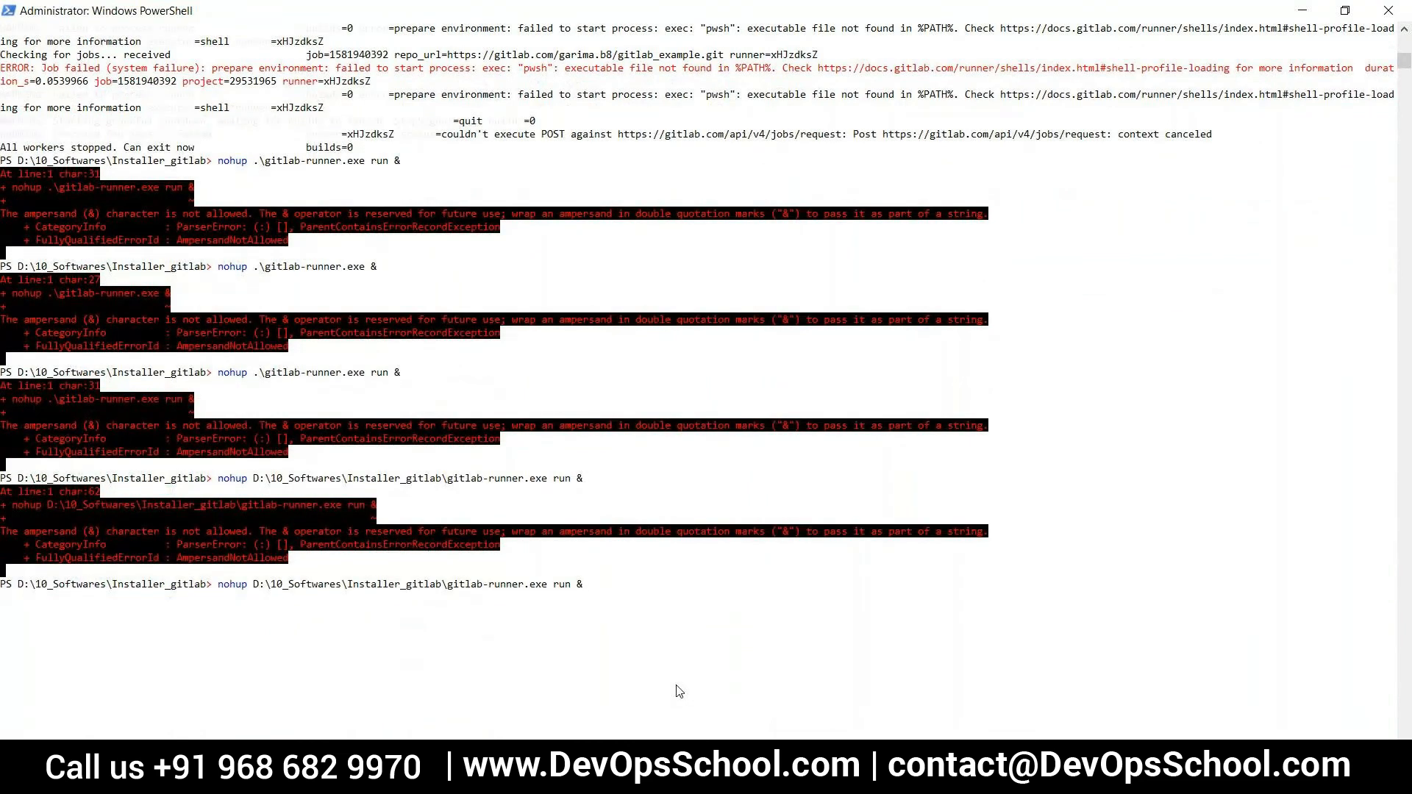
pyautogui.press('Up')
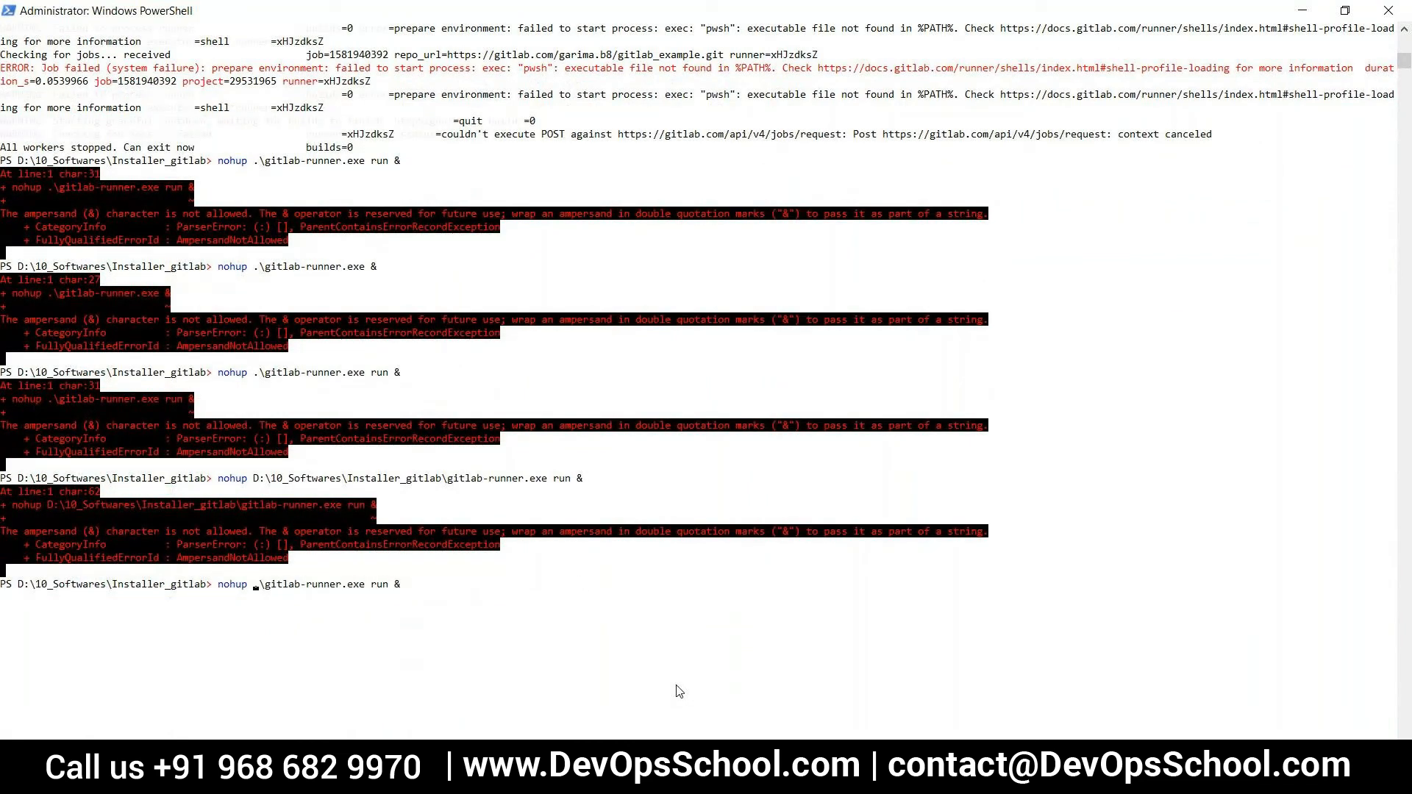
pyautogui.press('BackSpace')
pyautogui.press('BackSpace')
pyautogui.press('BackSpace')
pyautogui.press('BackSpace')
pyautogui.press('BackSpace')
pyautogui.press('BackSpace')
pyautogui.press('Return')
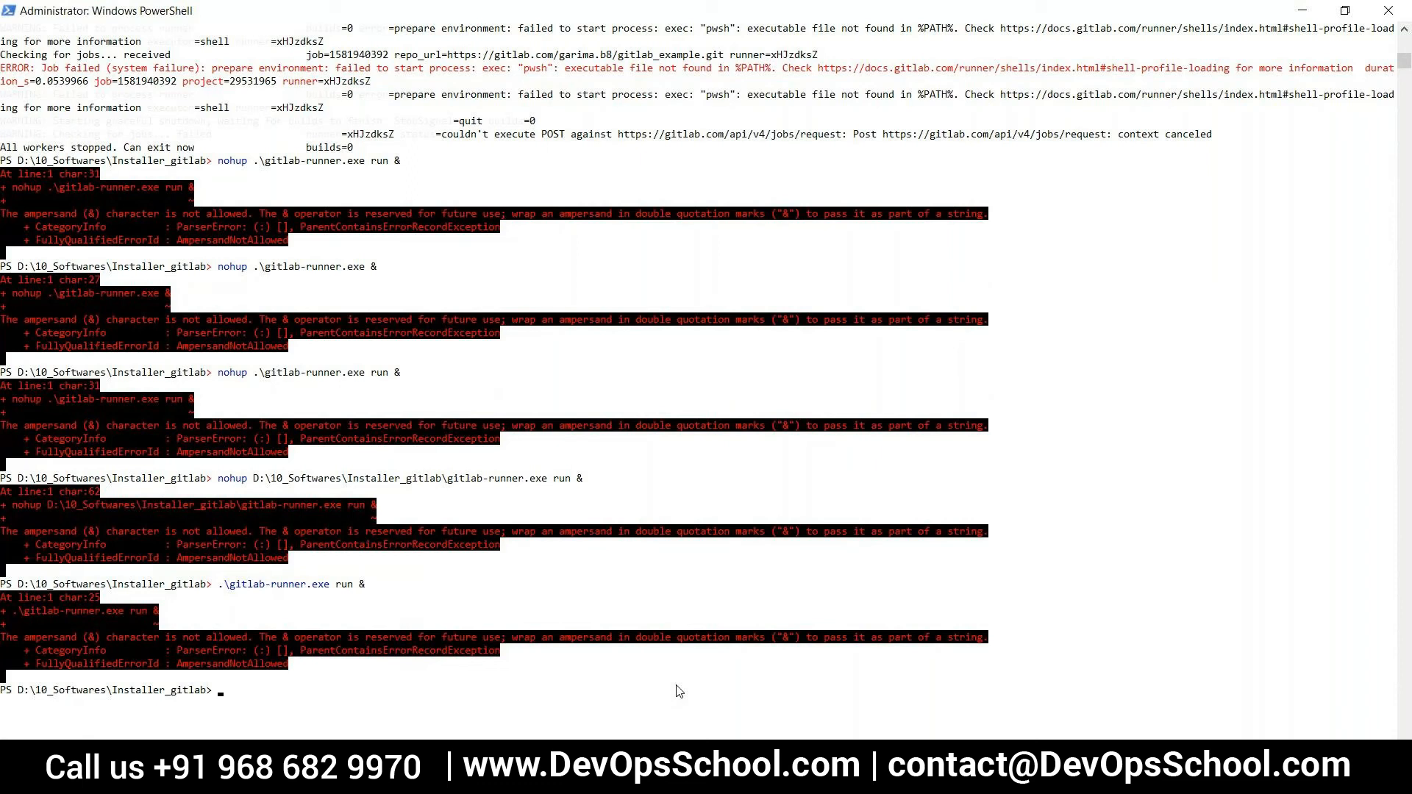
# Start the runner with nohup .\gitlab-runner.exe run, leaving out the trailing ampersand
pyautogui.press('Up')
pyautogui.press('Up')
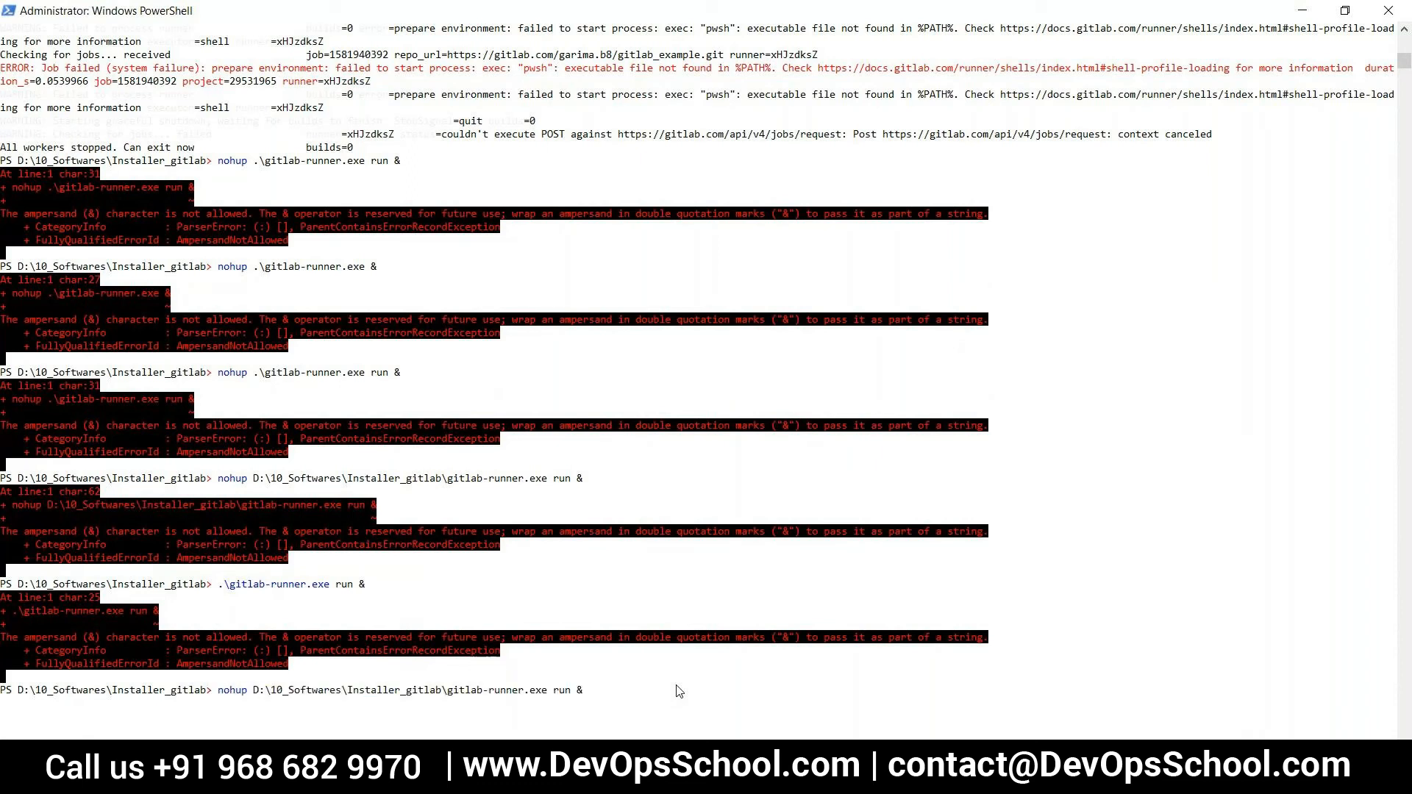
pyautogui.press('Up')
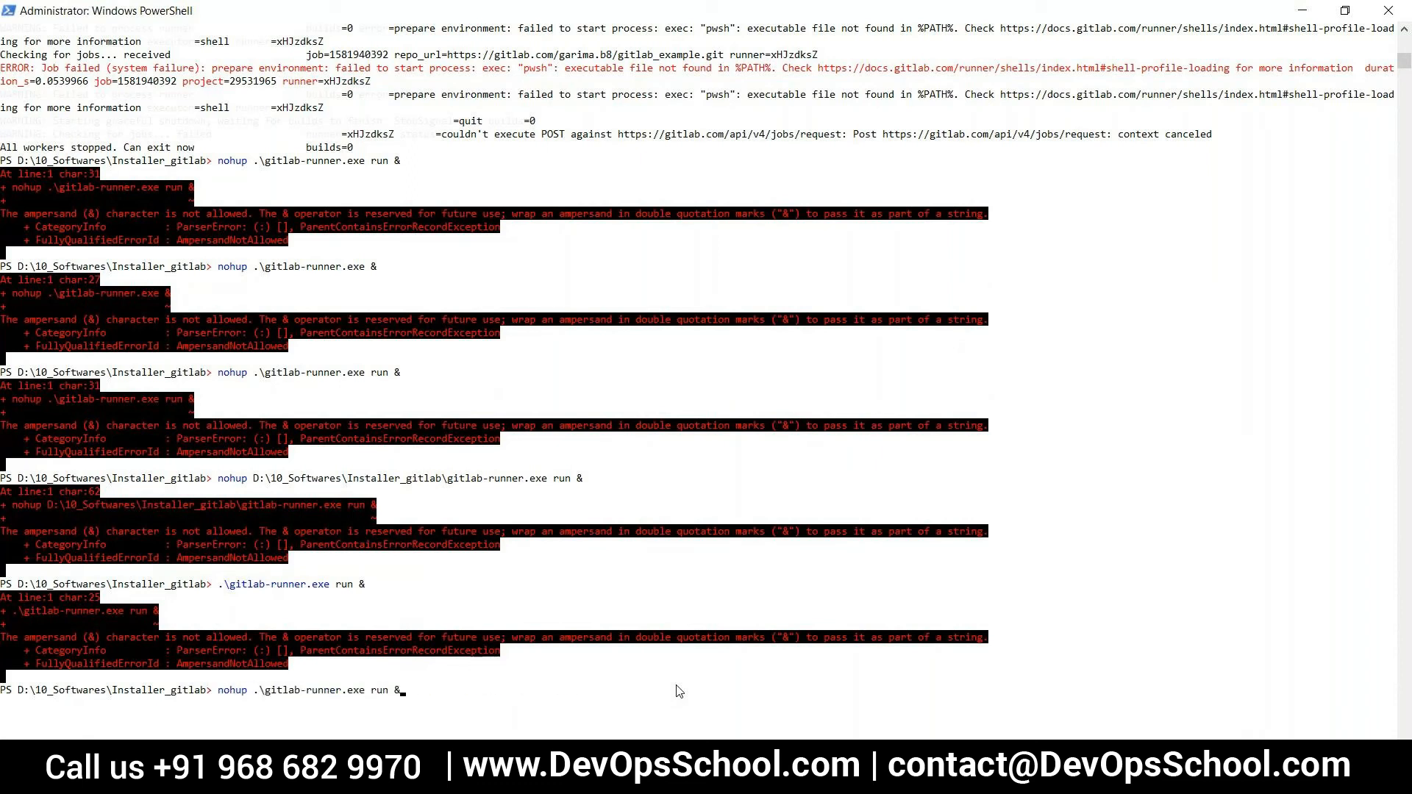
pyautogui.press('BackSpace')
pyautogui.press('BackSpace')
pyautogui.press('BackSpace')
pyautogui.write('n')
pyautogui.press('Return')
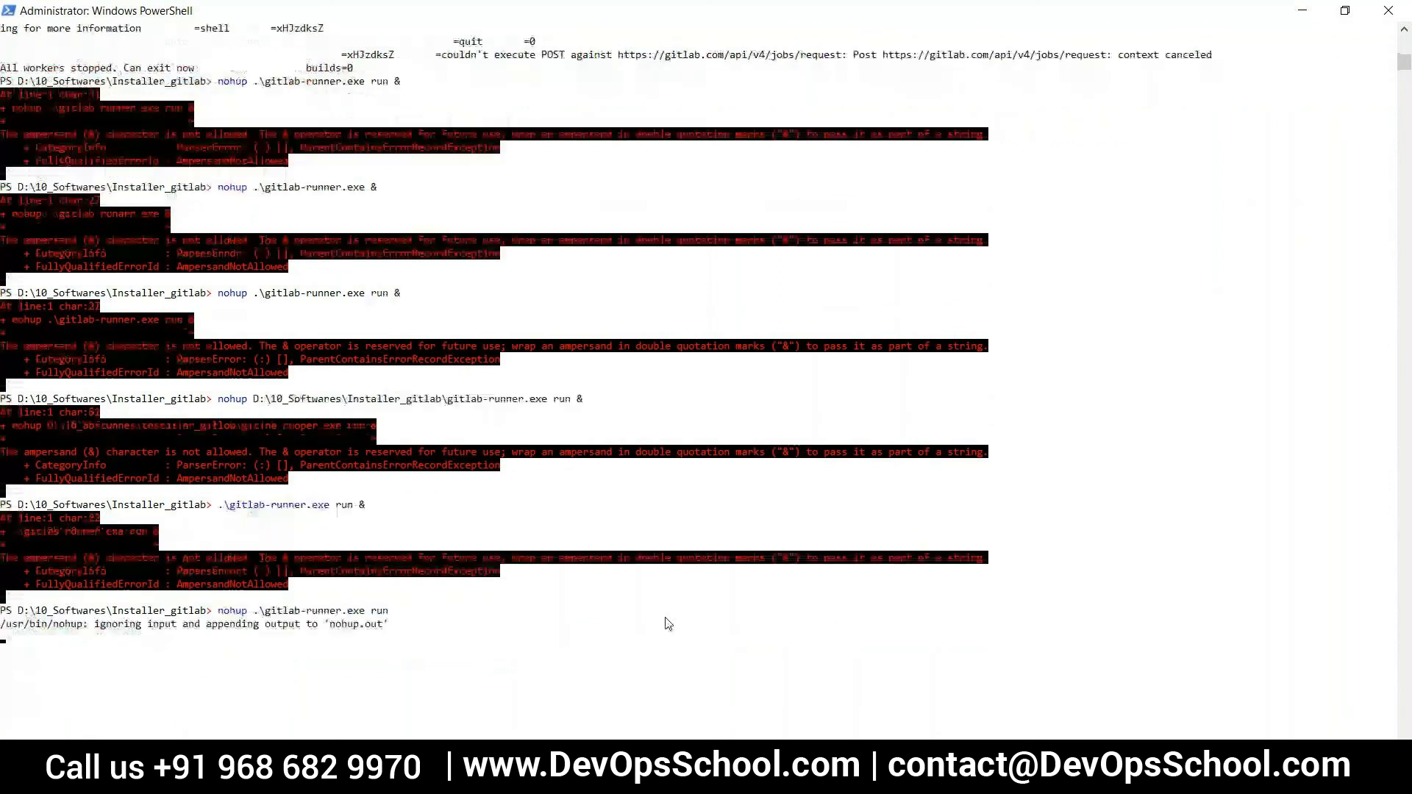
pyautogui.scroll(-4, 668, 623)
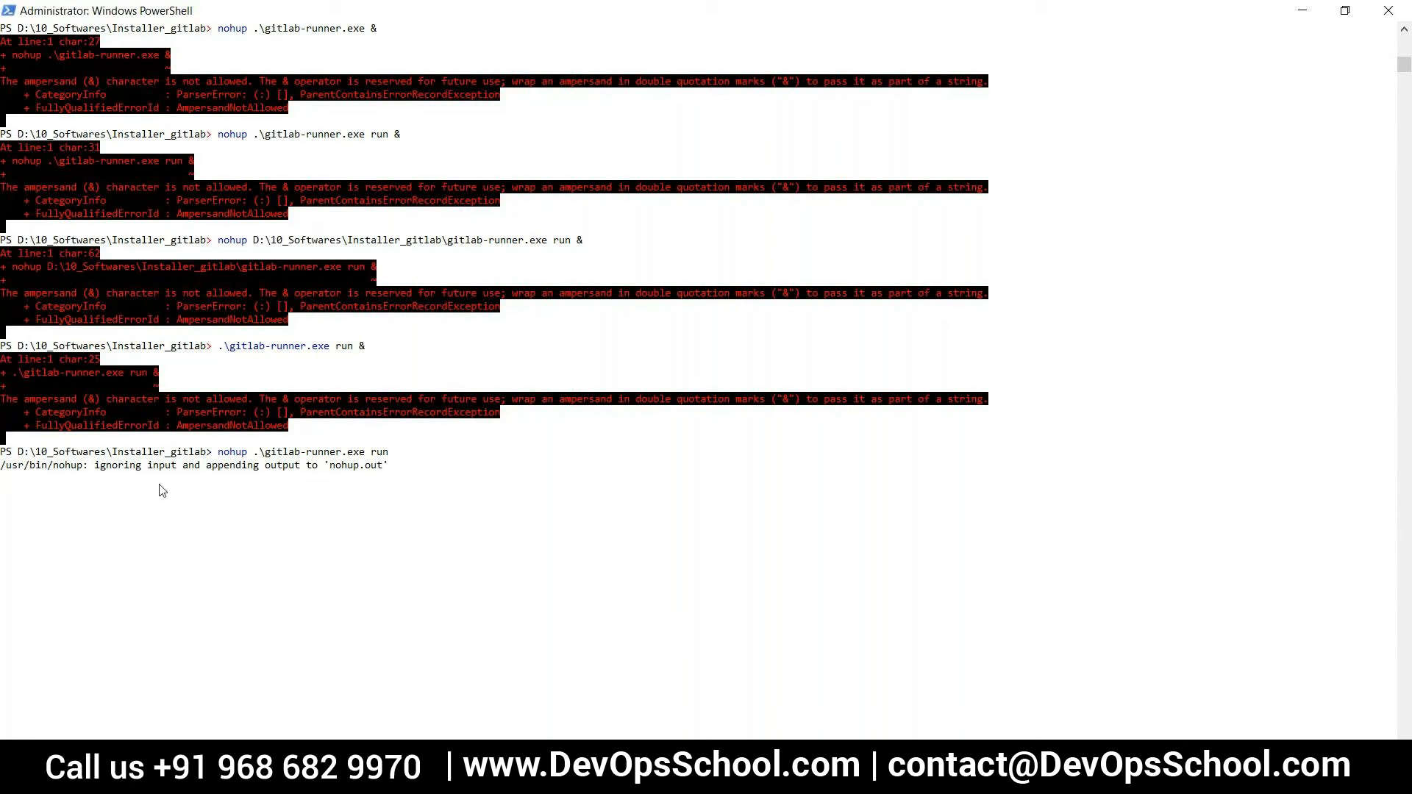
pyautogui.click(19, 490)
pyautogui.press('Escape')
pyautogui.scroll(-1, 557, 672)
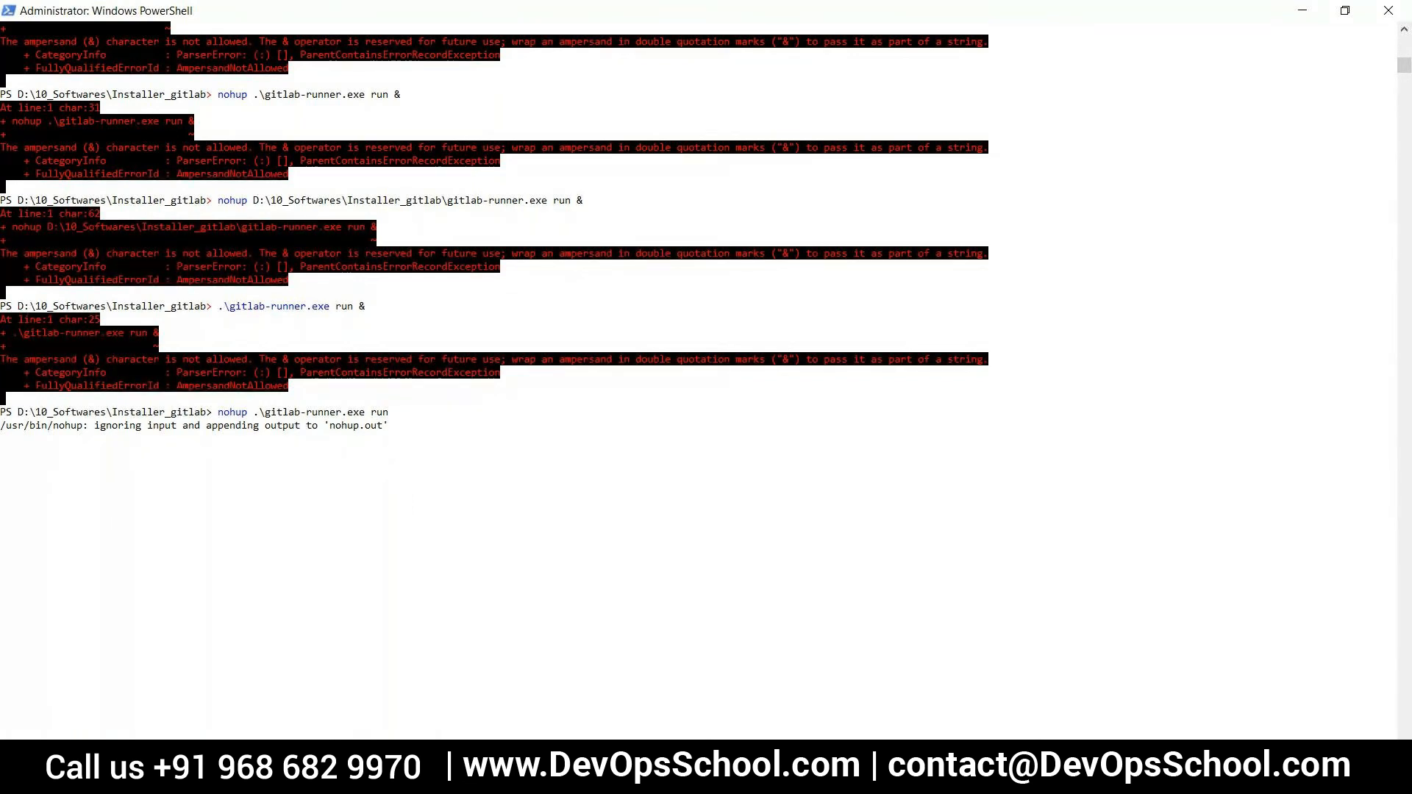
# Check the job in the browser, then open config.toml from the Installer_gitlab folder in Notepad++, declining the update and plugin removal
pyautogui.hotkey('alt', 'Tab')
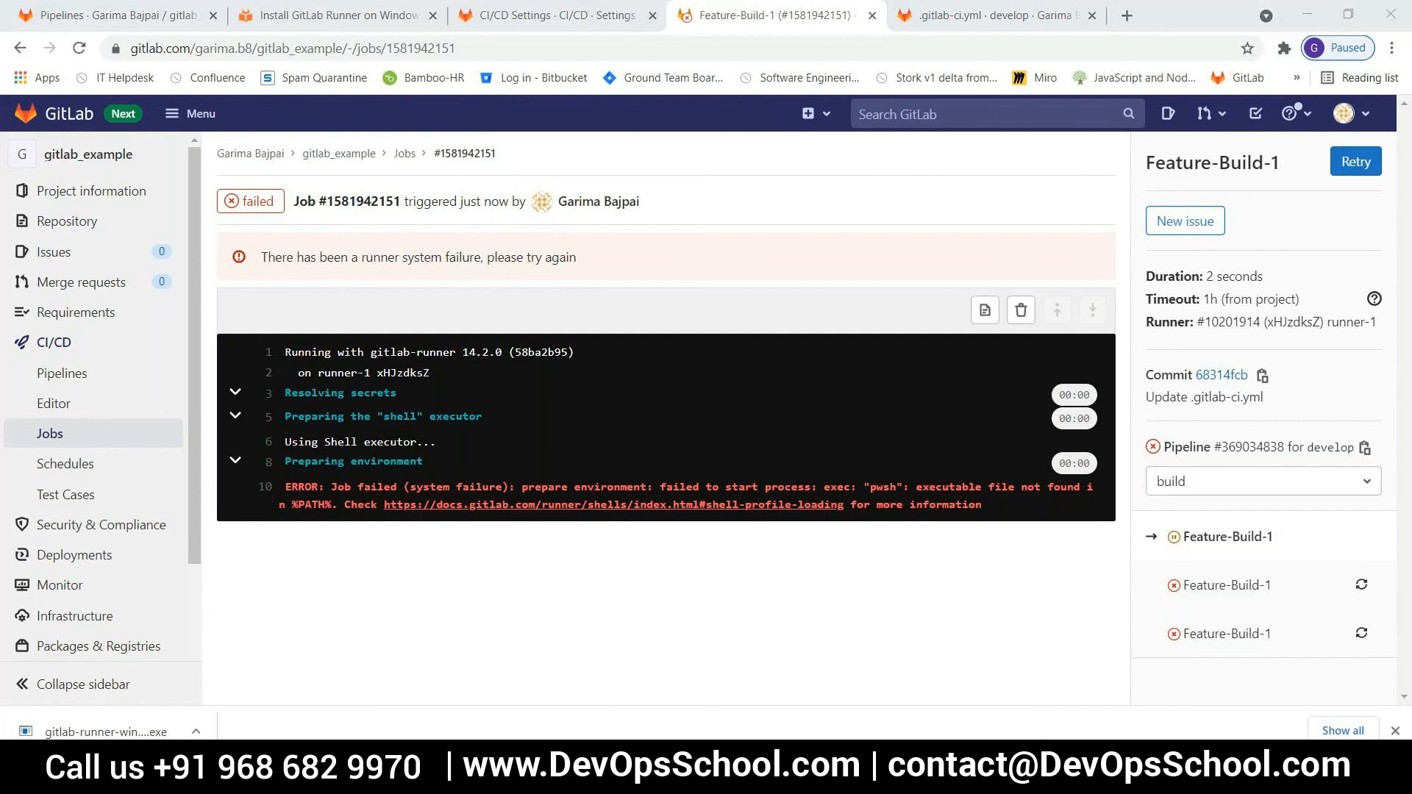
pyautogui.click(778, 710)
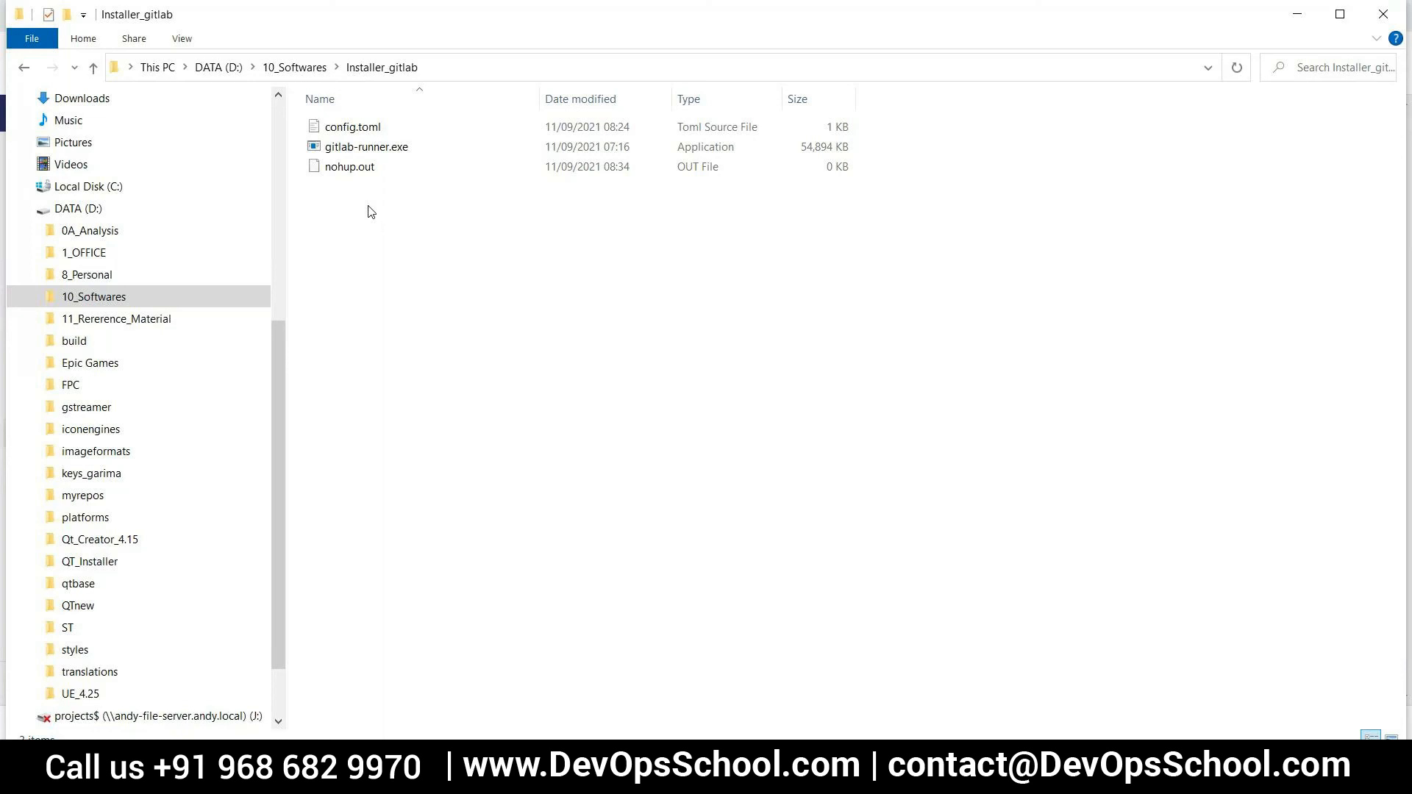
pyautogui.rightClick(353, 129)
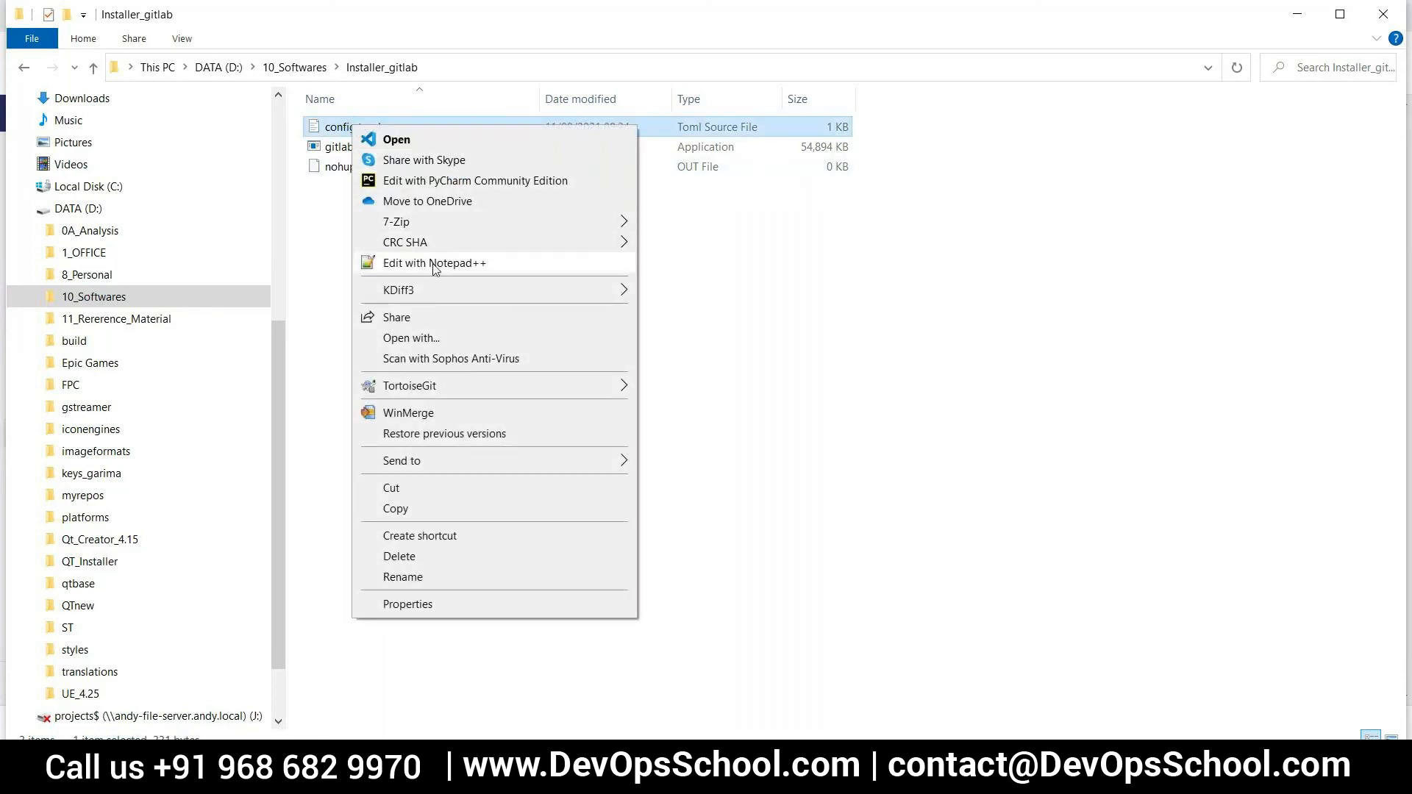
pyautogui.click(434, 266)
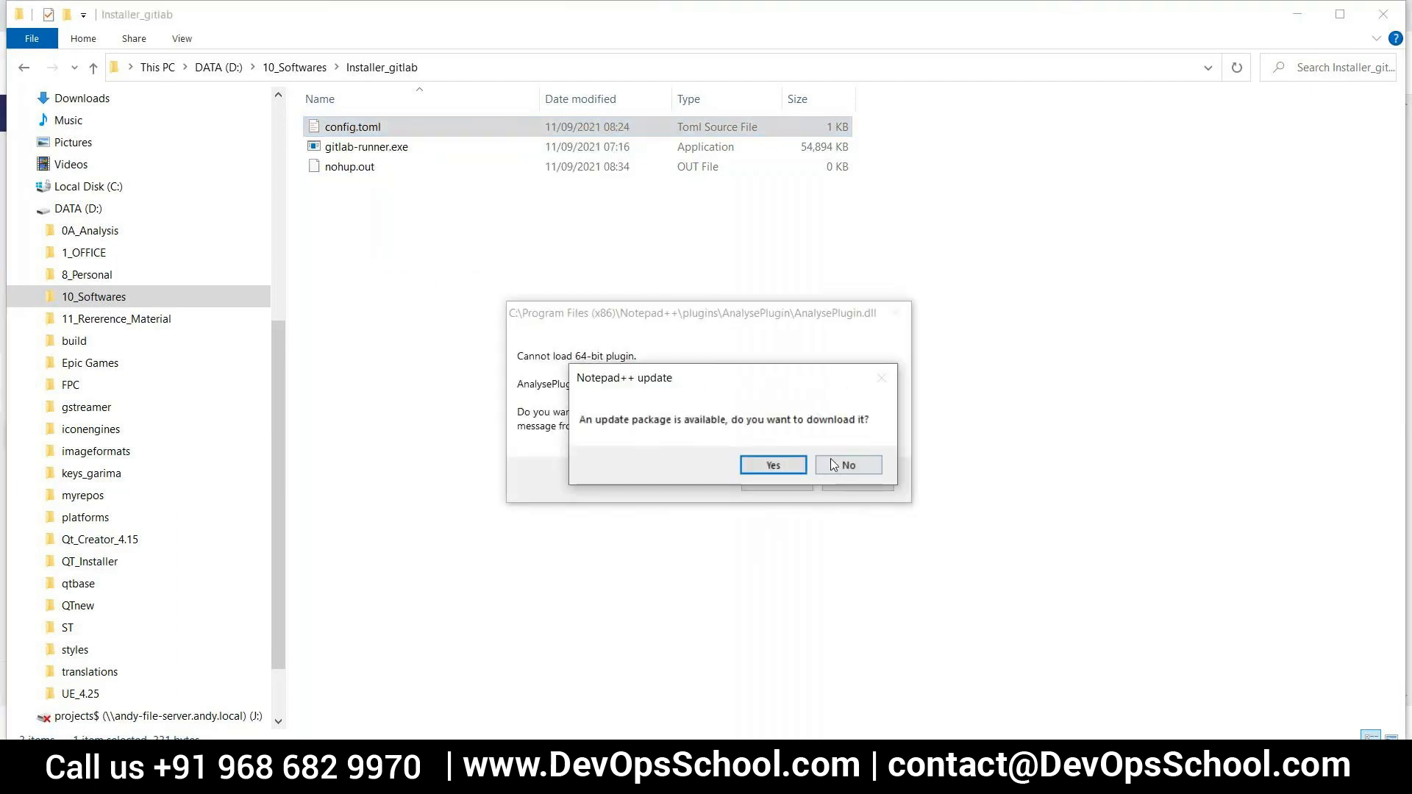
pyautogui.click(859, 469)
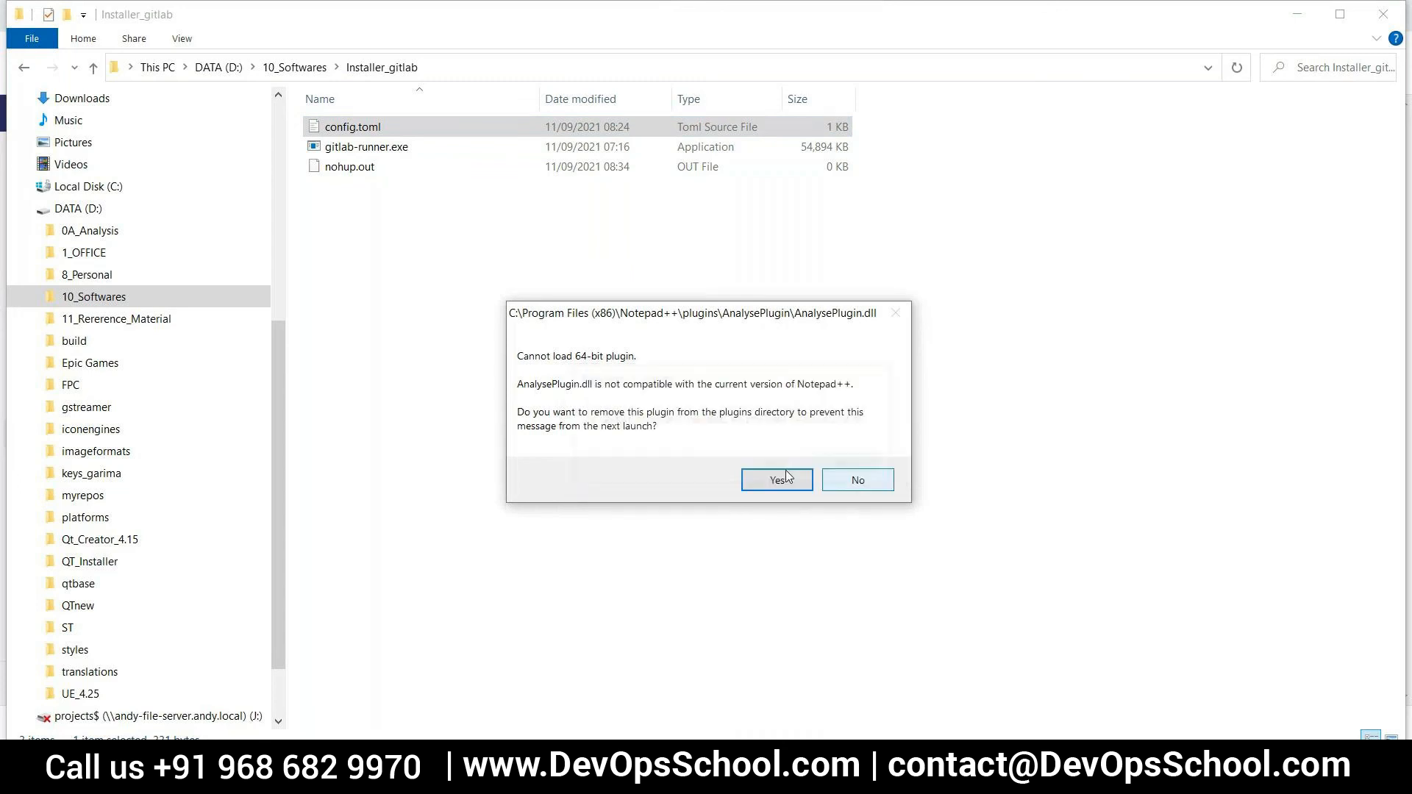
pyautogui.click(835, 486)
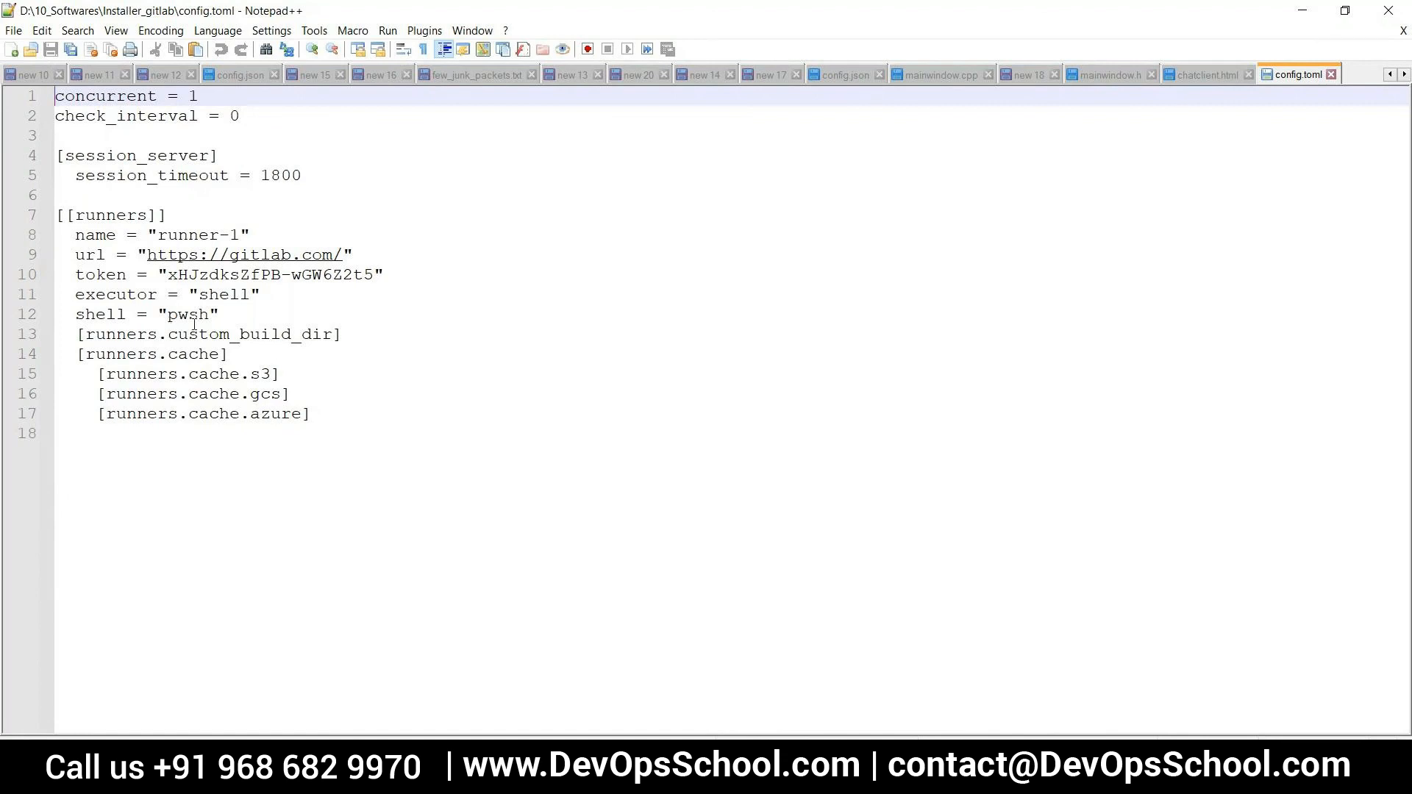
# Set the runner's shell value in config.toml to "powershell" and save the file
pyautogui.doubleClick(194, 320)
pyautogui.write('powershe')
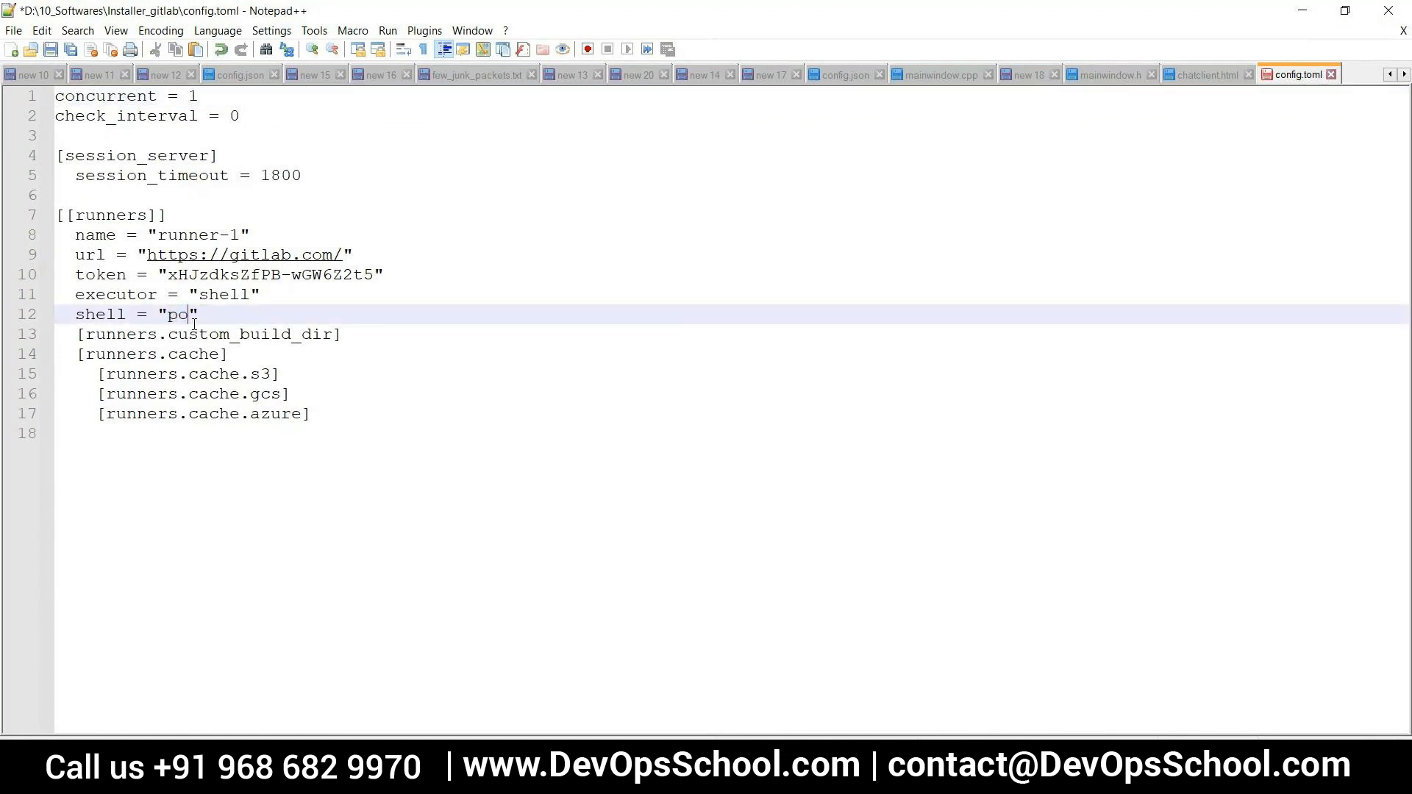
pyautogui.write('ll')
pyautogui.hotkey('ctrl', 's')
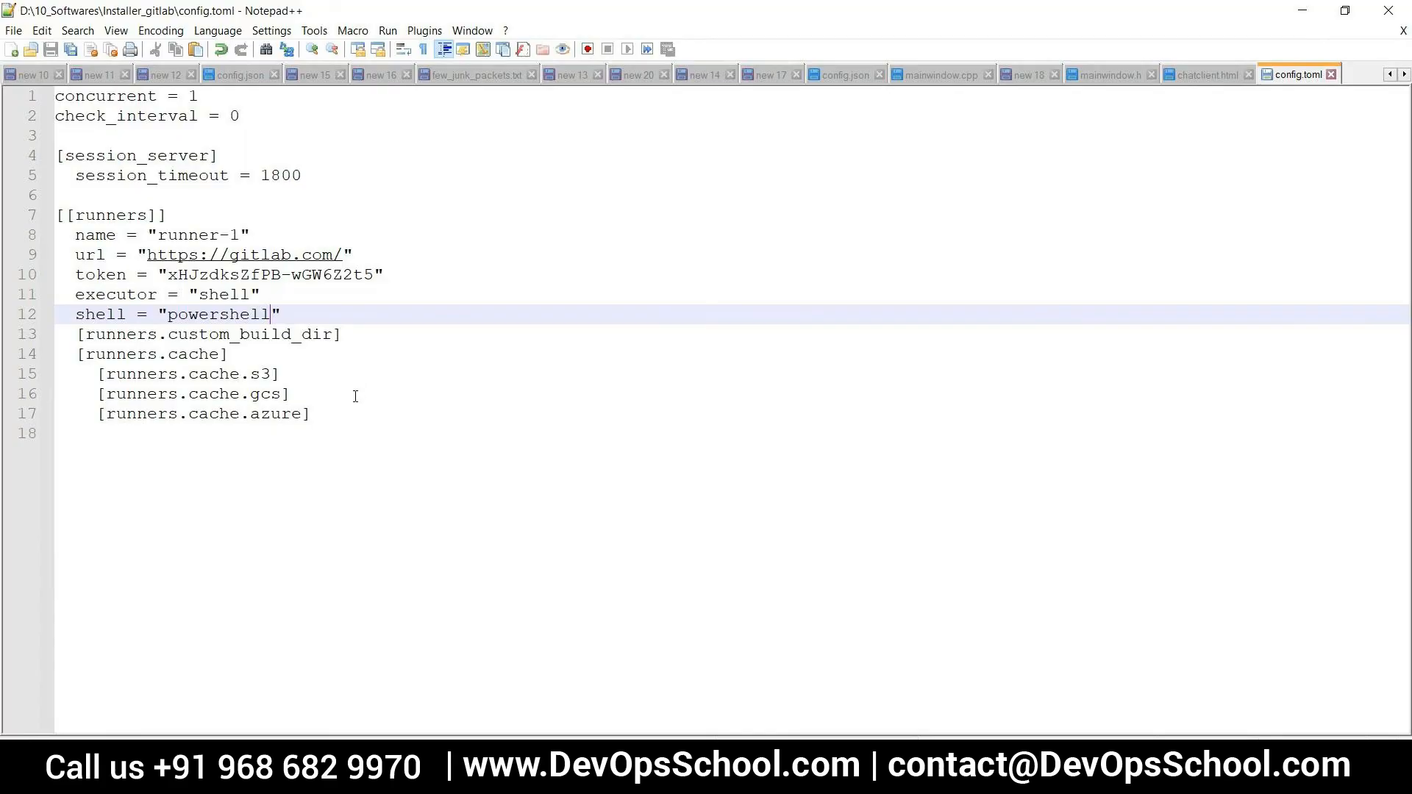